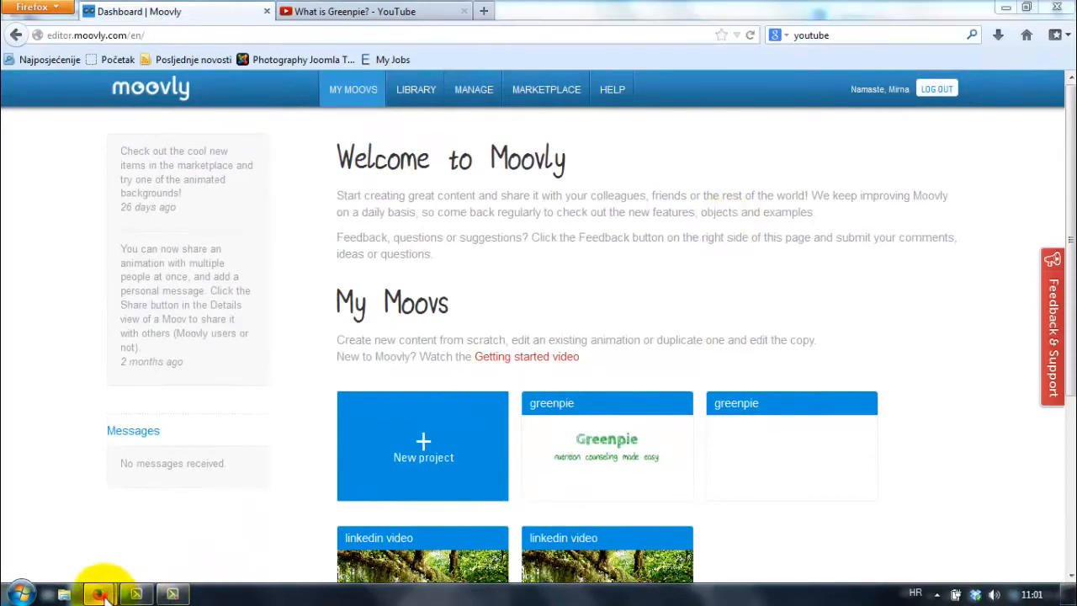
Step: Add the black-and-white globe from the Moovly Library to the centre of the stage at the timeline's start
click(263, 523)
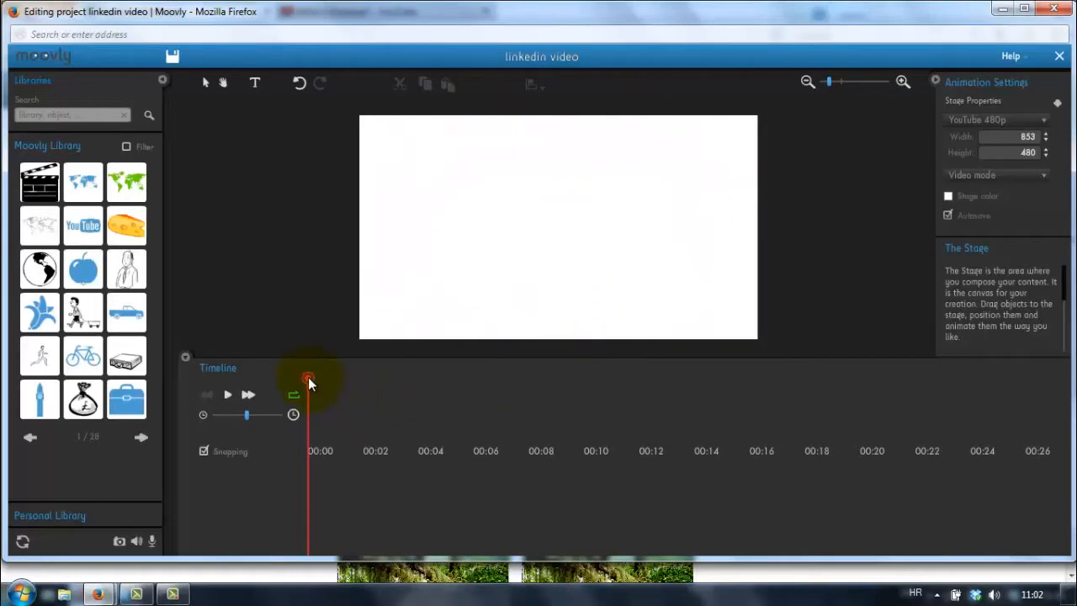
drag(308, 377, 300, 400)
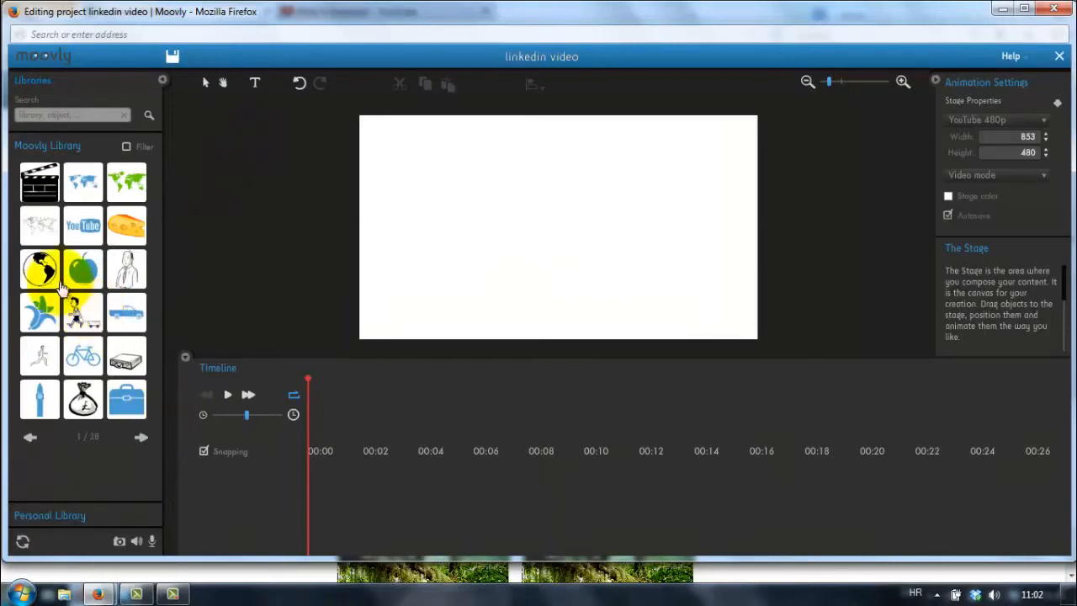
mouse_move(44, 271)
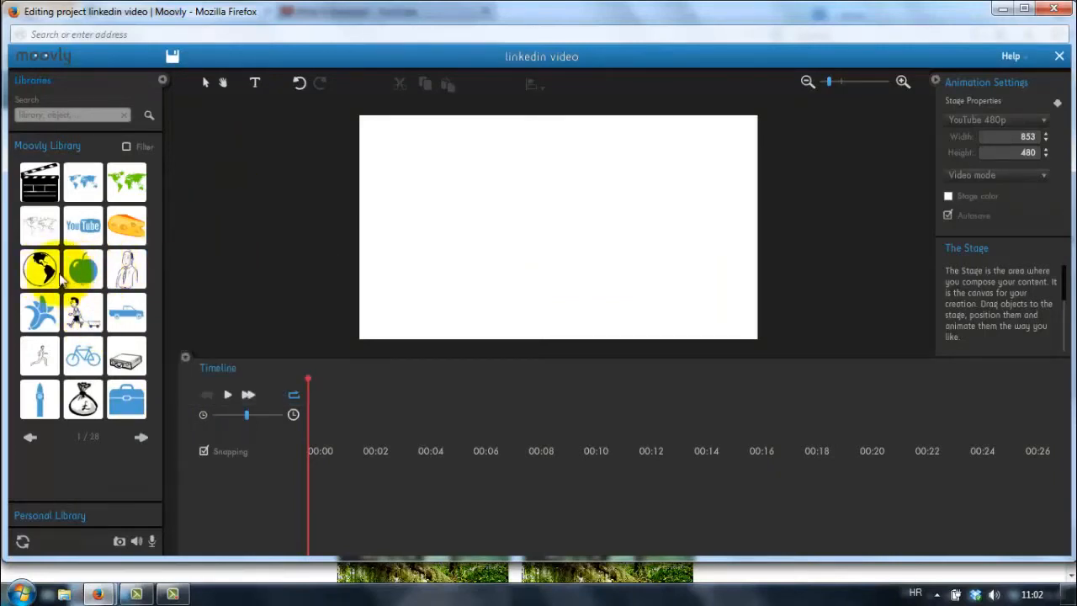
drag(39, 270, 555, 231)
mouse_move(37, 276)
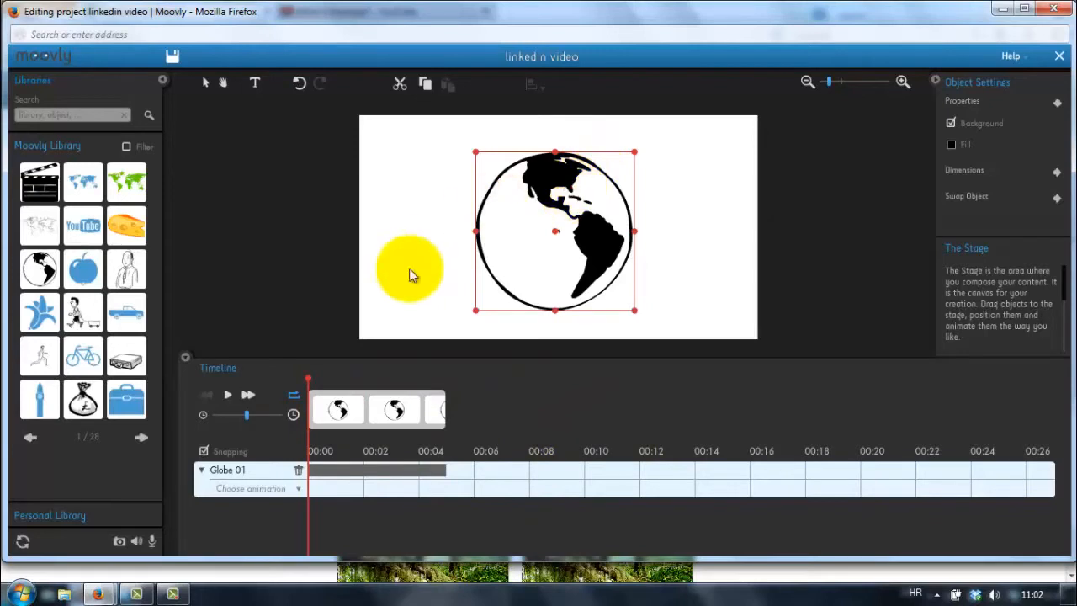
mouse_move(307, 380)
mouse_down()
mouse_move(457, 381)
mouse_move(303, 396)
mouse_up()
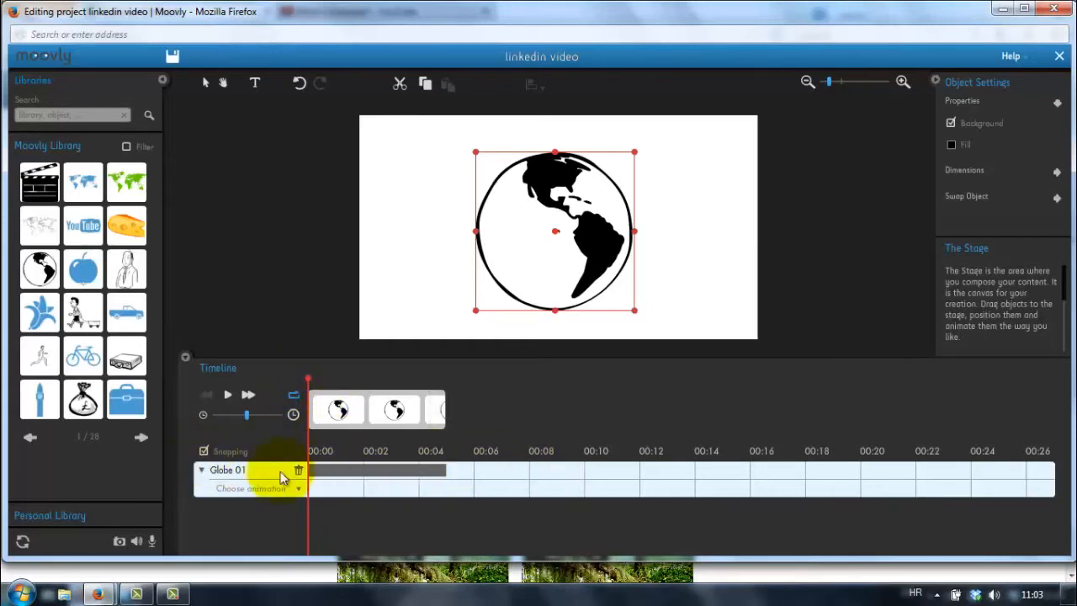
Step: Add the running man from the Moovly Library over the globe and move the Globe 01 layer above manRuns1 01
drag(42, 353, 553, 180)
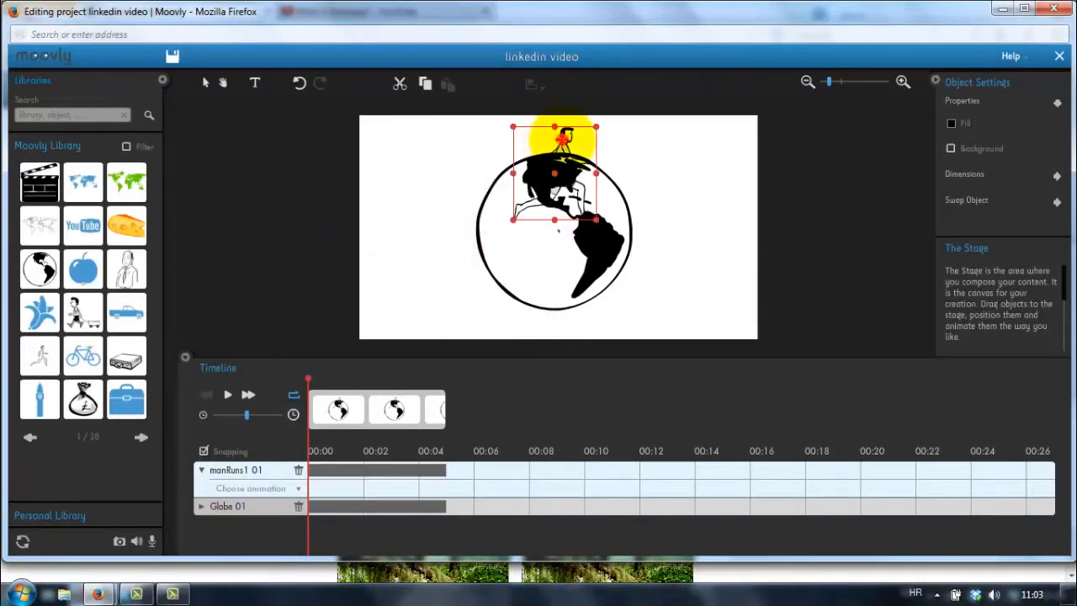
drag(557, 133, 551, 199)
drag(223, 506, 227, 463)
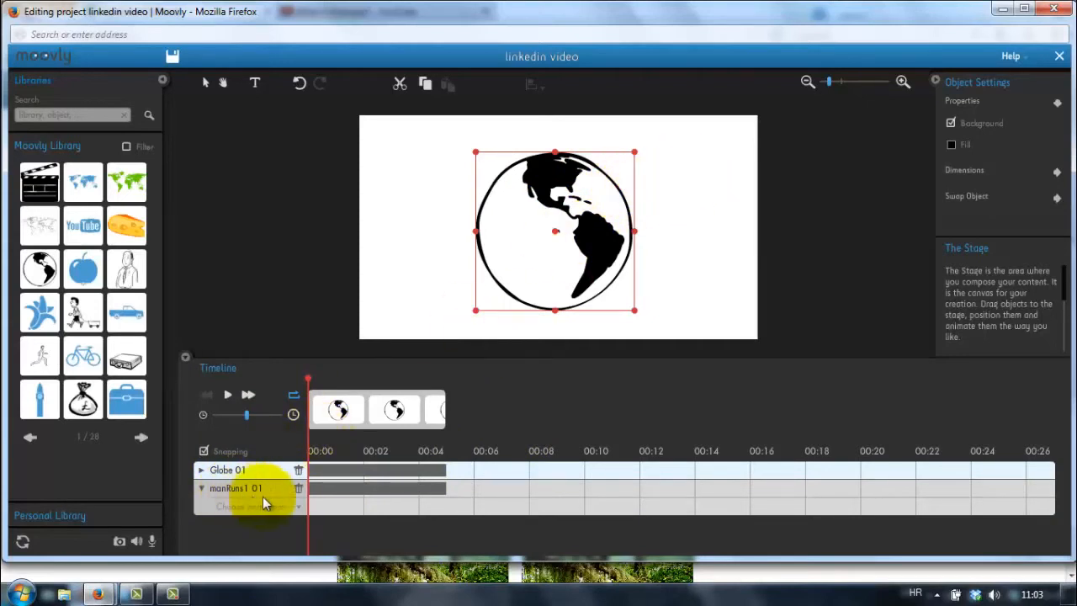
Step: Reposition the globe in front of the running man, slightly right of the stage's centre
drag(308, 378, 355, 380)
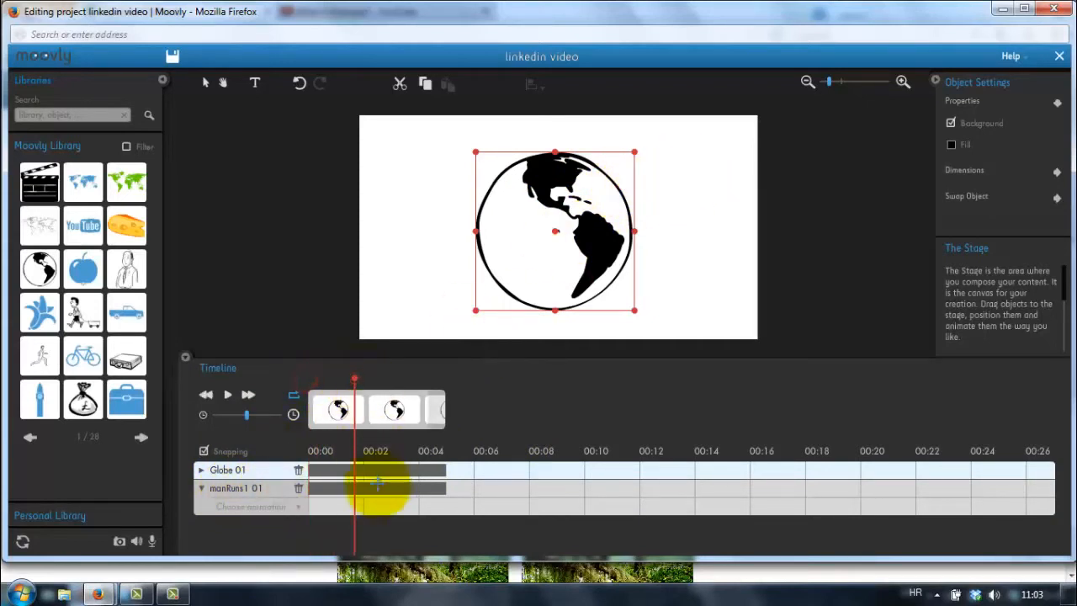
mouse_move(540, 222)
mouse_down()
mouse_move(356, 220)
mouse_move(568, 221)
mouse_move(545, 222)
mouse_up()
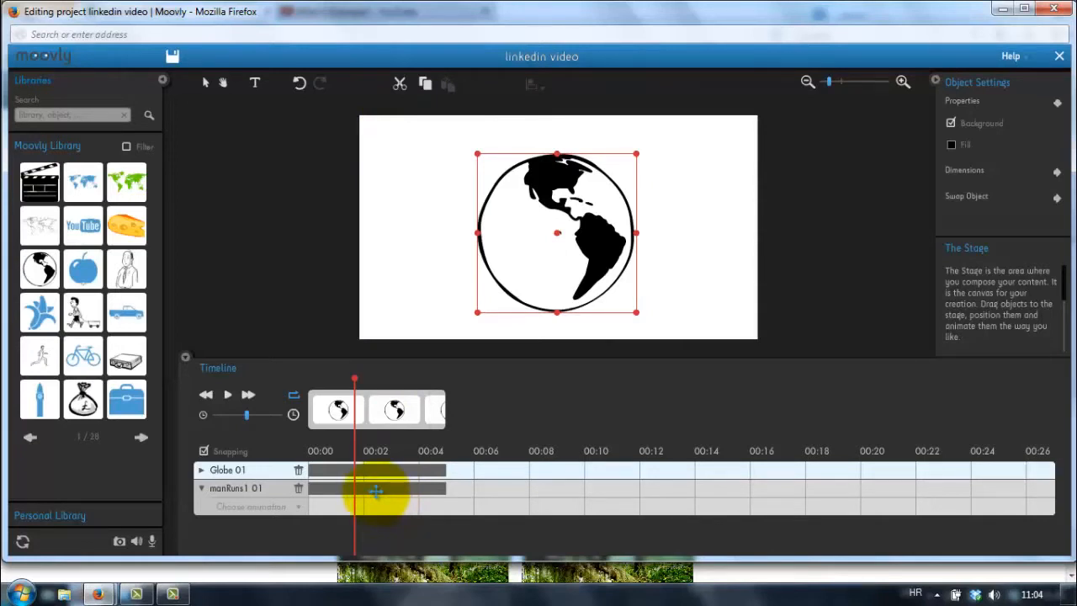
mouse_move(356, 378)
mouse_down()
mouse_move(335, 381)
mouse_move(351, 379)
mouse_up()
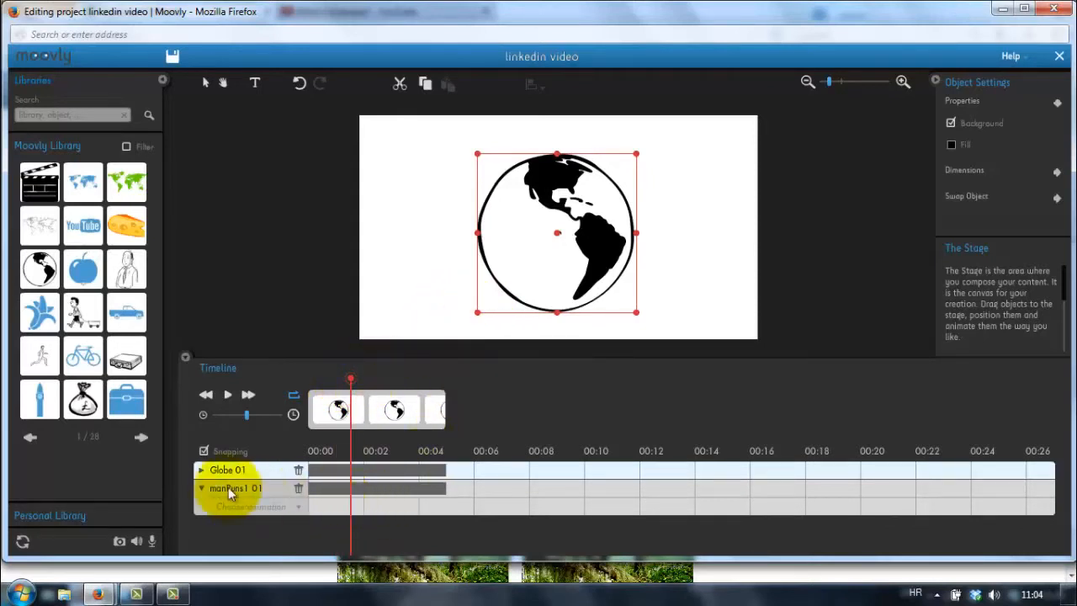
drag(534, 240, 552, 216)
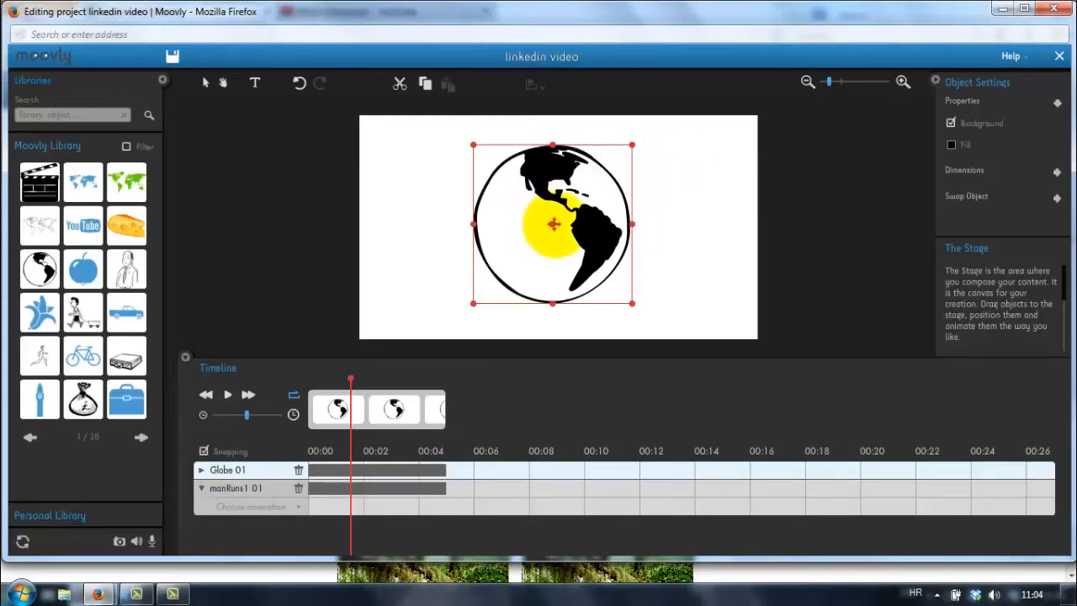
mouse_move(554, 222)
mouse_down()
mouse_move(521, 217)
mouse_move(559, 224)
mouse_up()
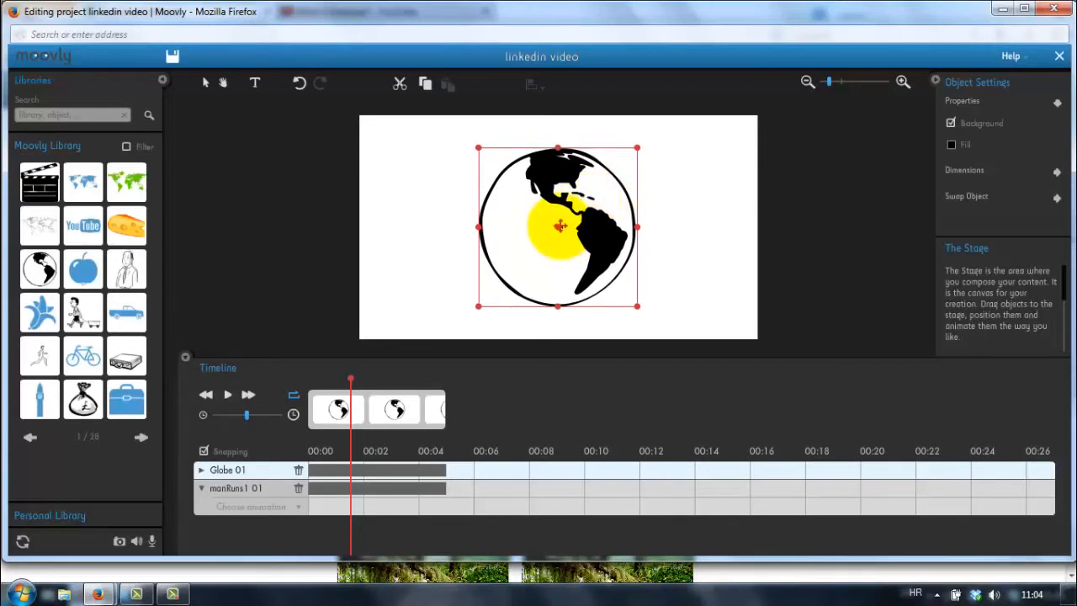
mouse_move(560, 225)
mouse_down()
mouse_move(549, 233)
mouse_move(565, 220)
mouse_move(473, 216)
mouse_move(685, 228)
mouse_move(580, 225)
mouse_up()
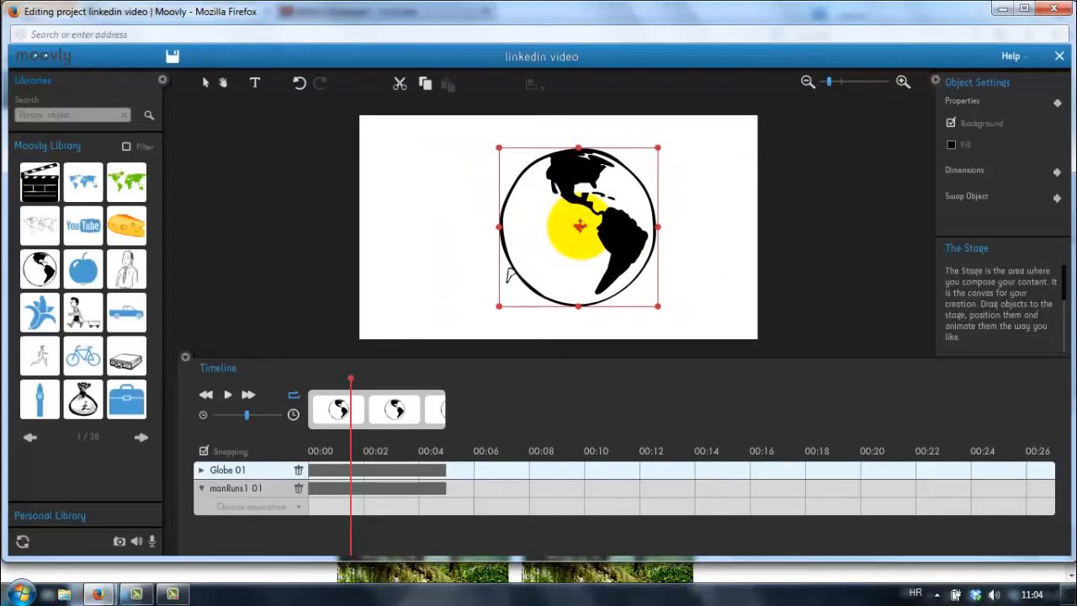
Step: Select the manRuns1 01 layer and move the running man out from behind the globe to its left side
click(225, 488)
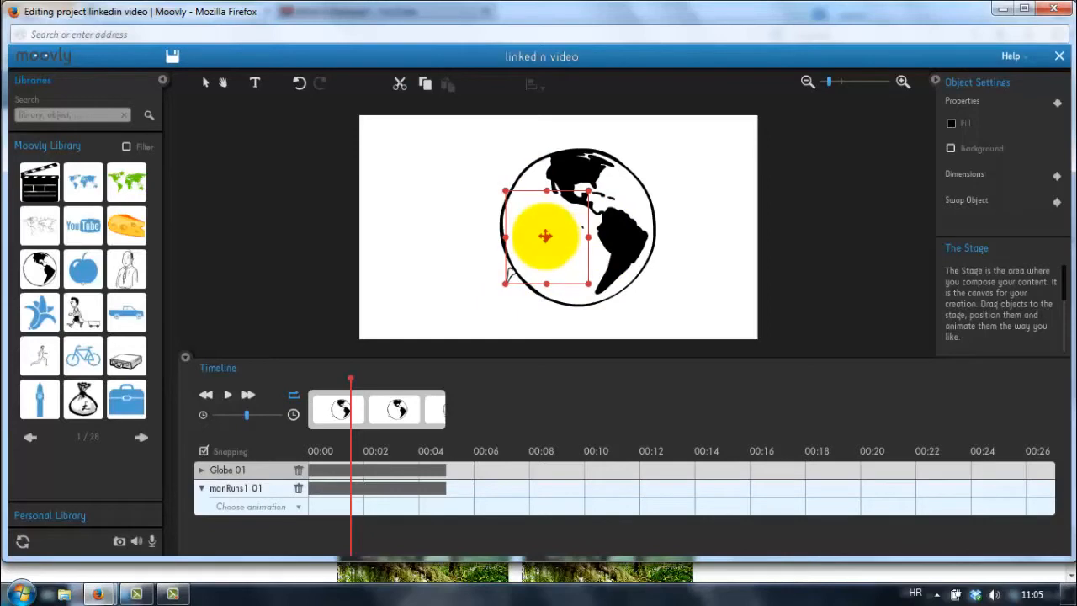
drag(546, 237, 425, 198)
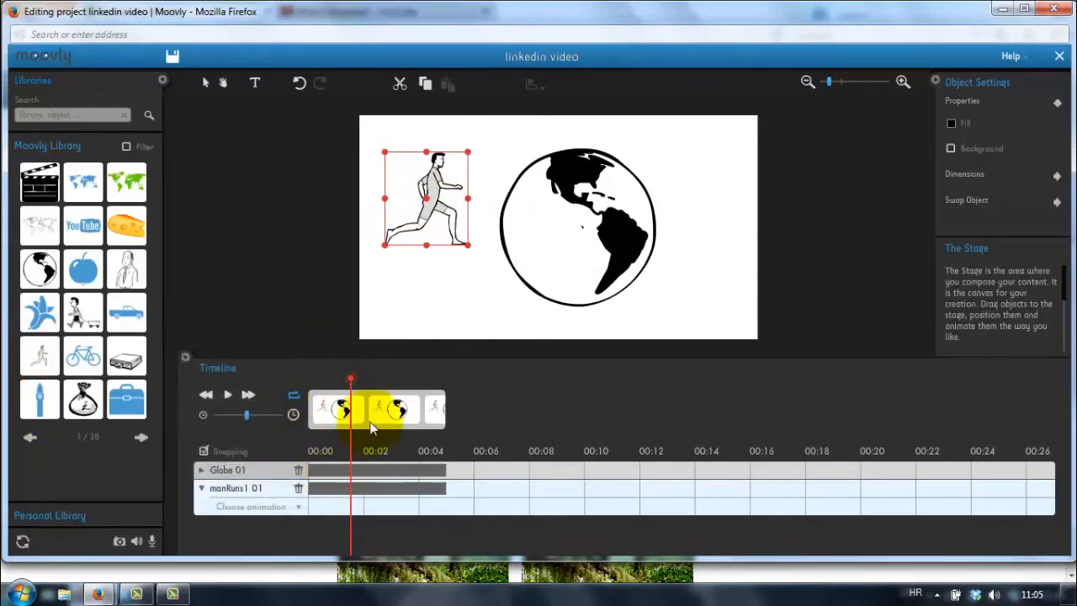
mouse_move(375, 416)
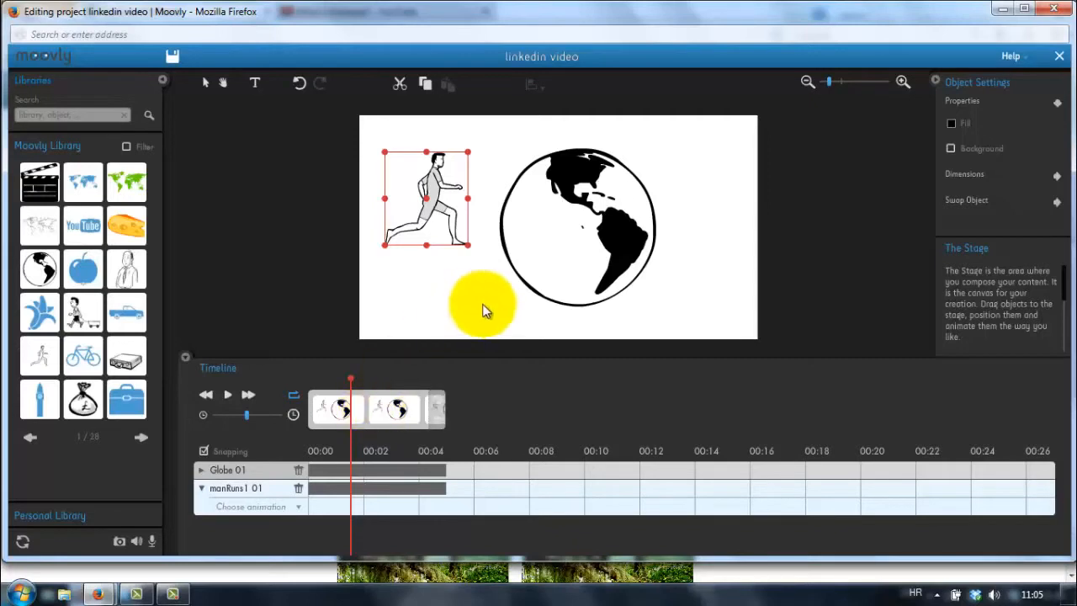
Step: Shift the Globe 01 clip to start at about 00:06 and the manRuns1 01 clip at about 00:11
drag(339, 473, 473, 491)
drag(363, 488, 660, 491)
drag(354, 378, 308, 378)
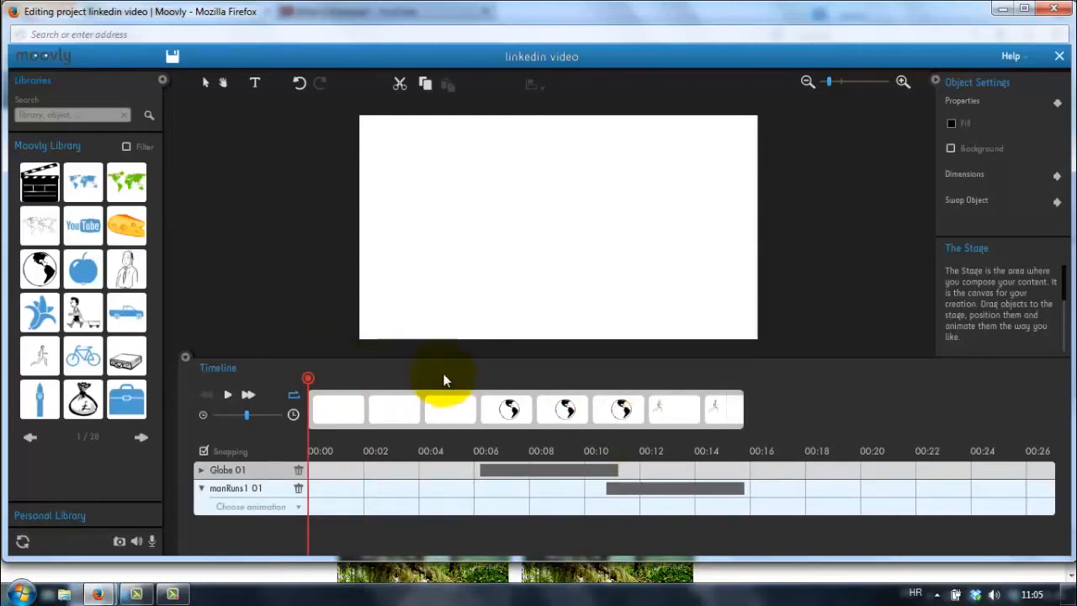
Step: Scrub the playhead through the globe clip to check its timing and return it to the start
click(489, 376)
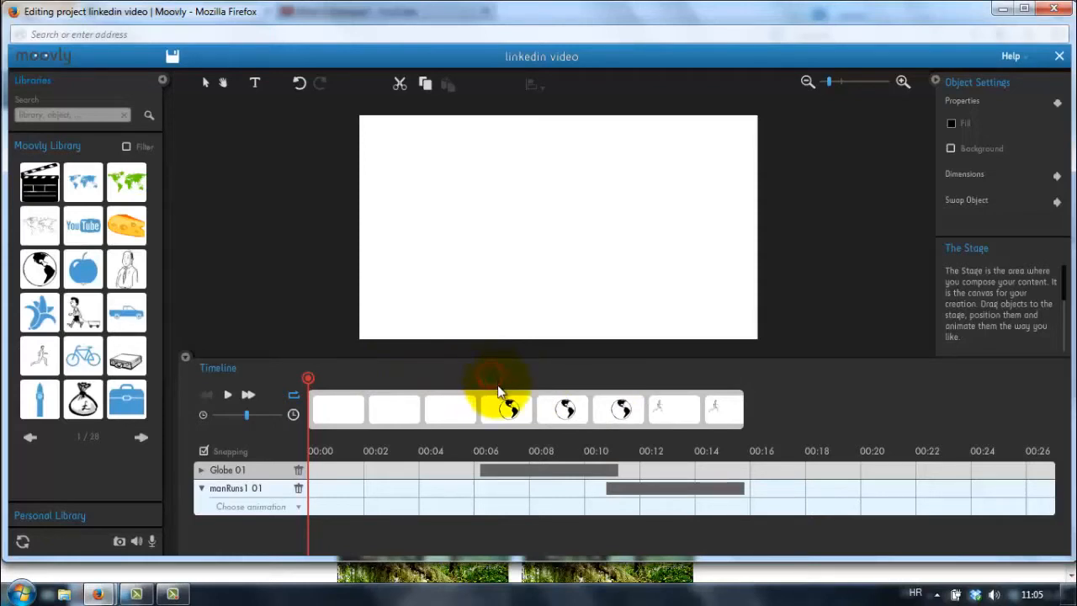
click(494, 380)
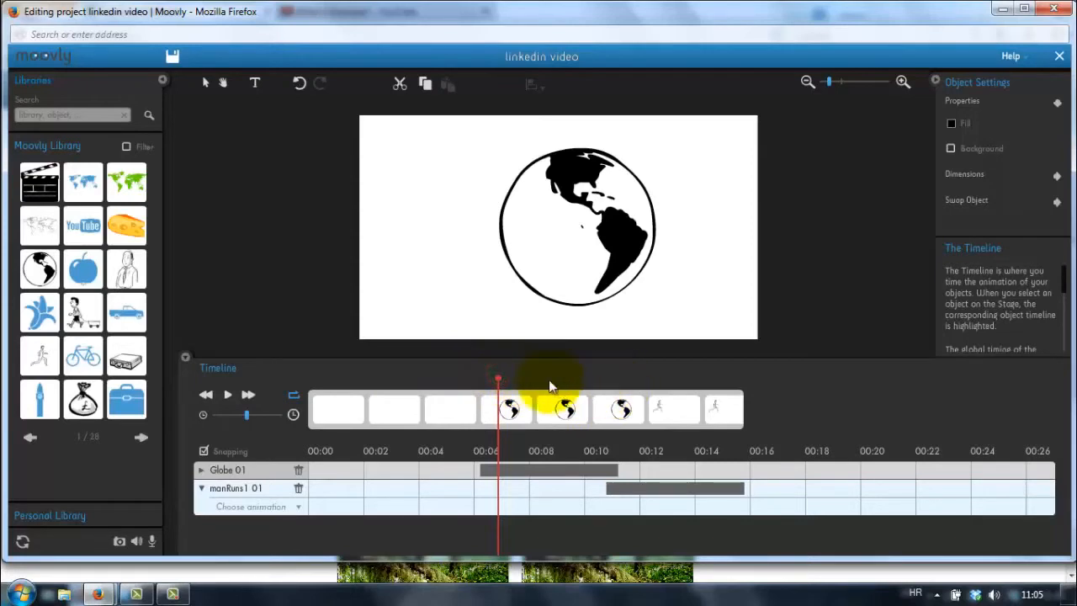
mouse_move(498, 376)
mouse_down()
mouse_move(646, 395)
mouse_move(541, 383)
mouse_up()
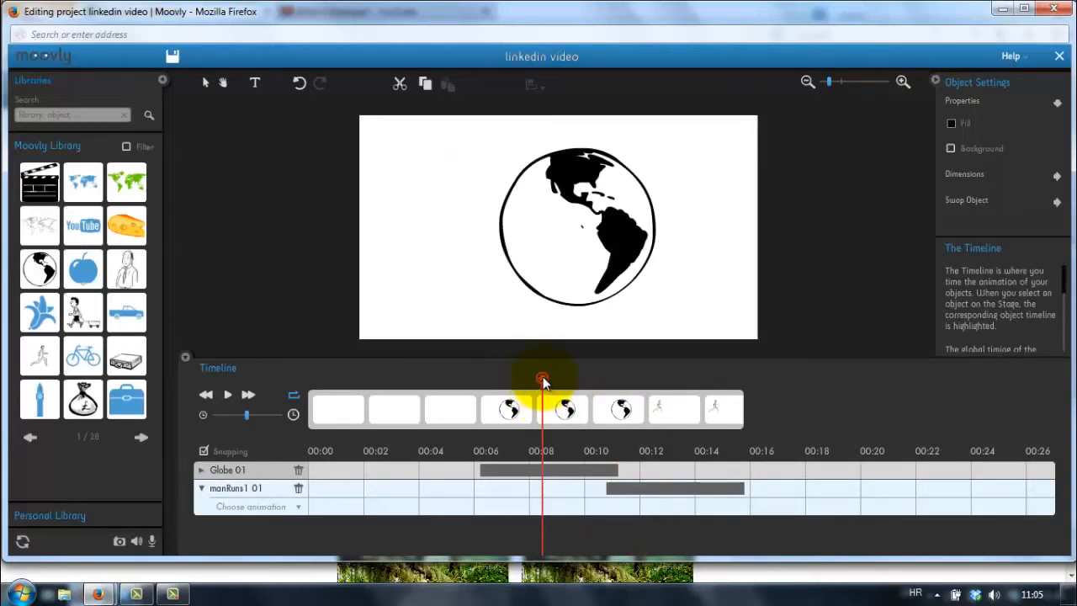
drag(542, 383, 310, 409)
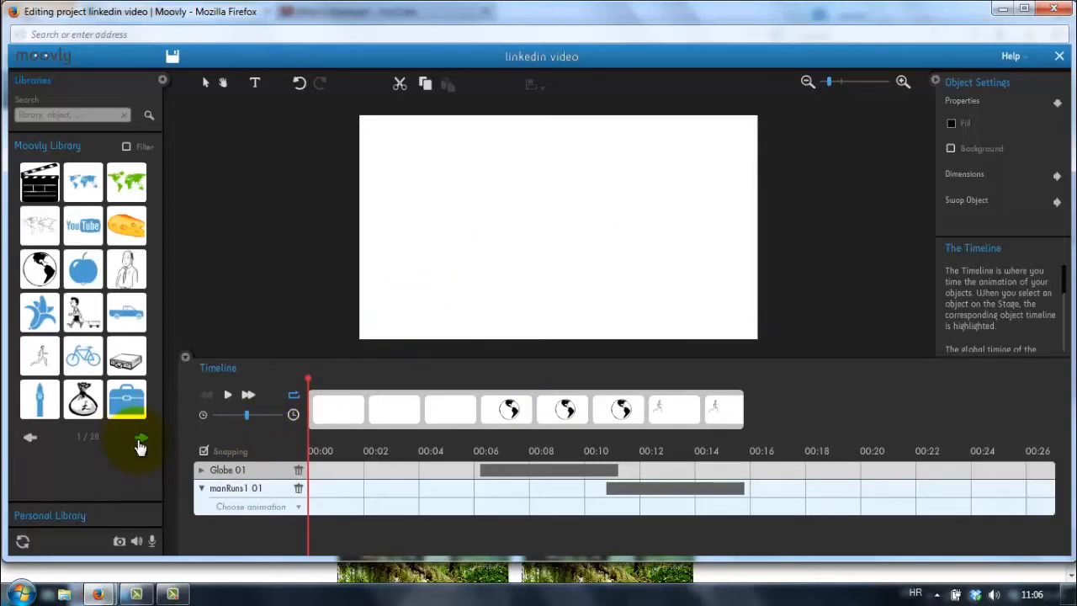
Step: Add the blackboard texture from the last page of the Moovly Library to the stage at 00:00
click(29, 439)
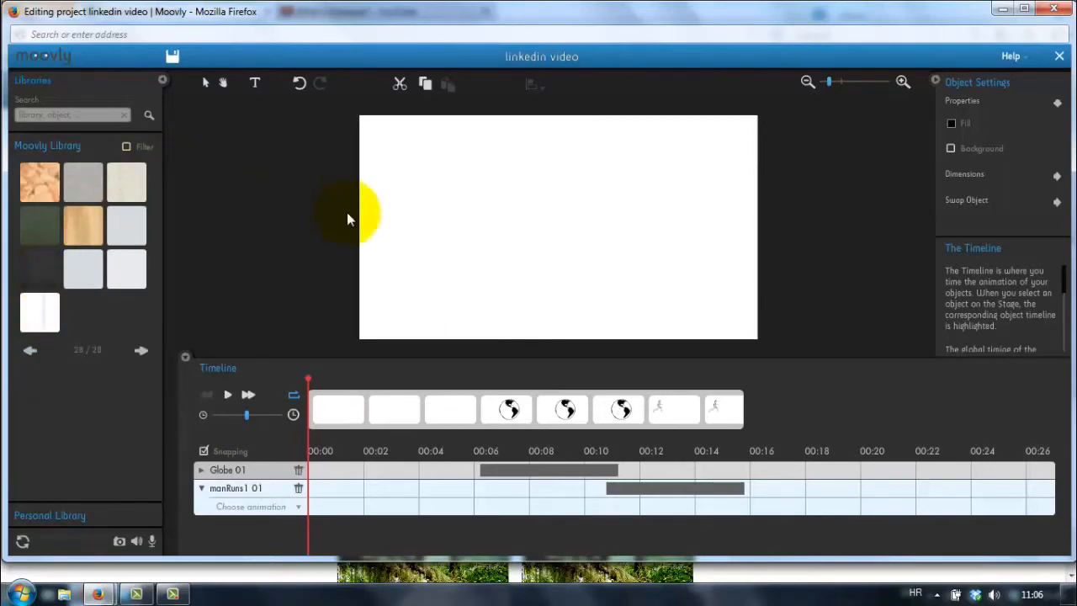
mouse_move(39, 268)
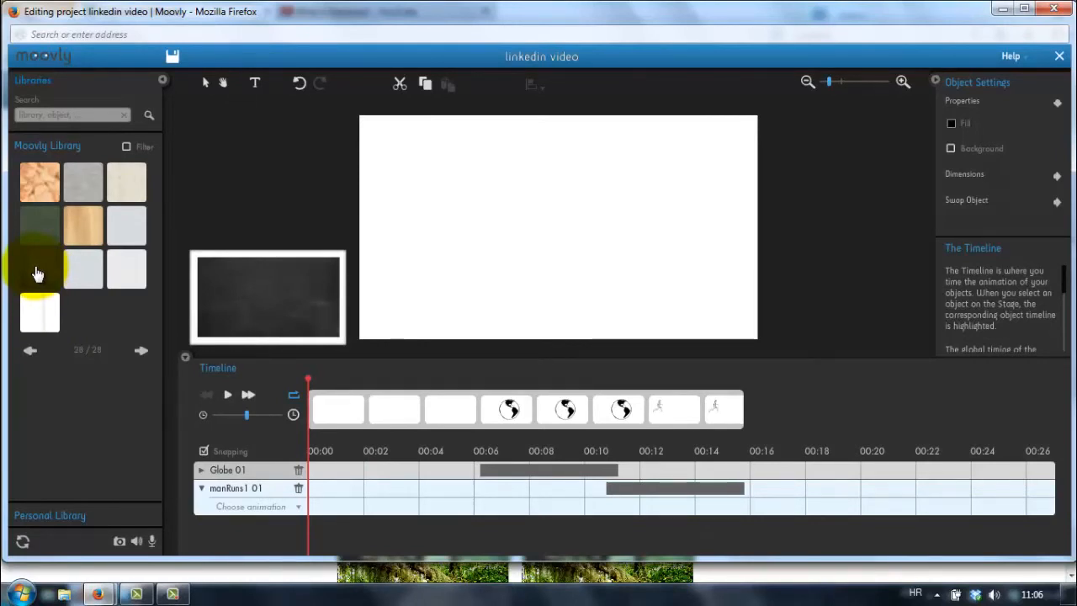
drag(37, 274, 548, 249)
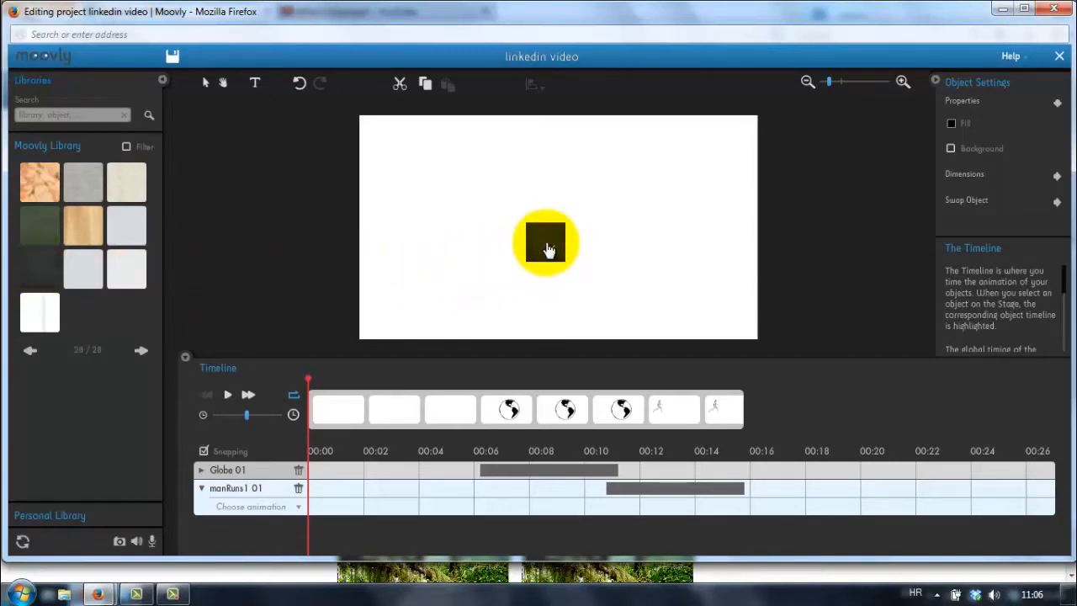
drag(548, 249, 547, 247)
drag(548, 249, 548, 248)
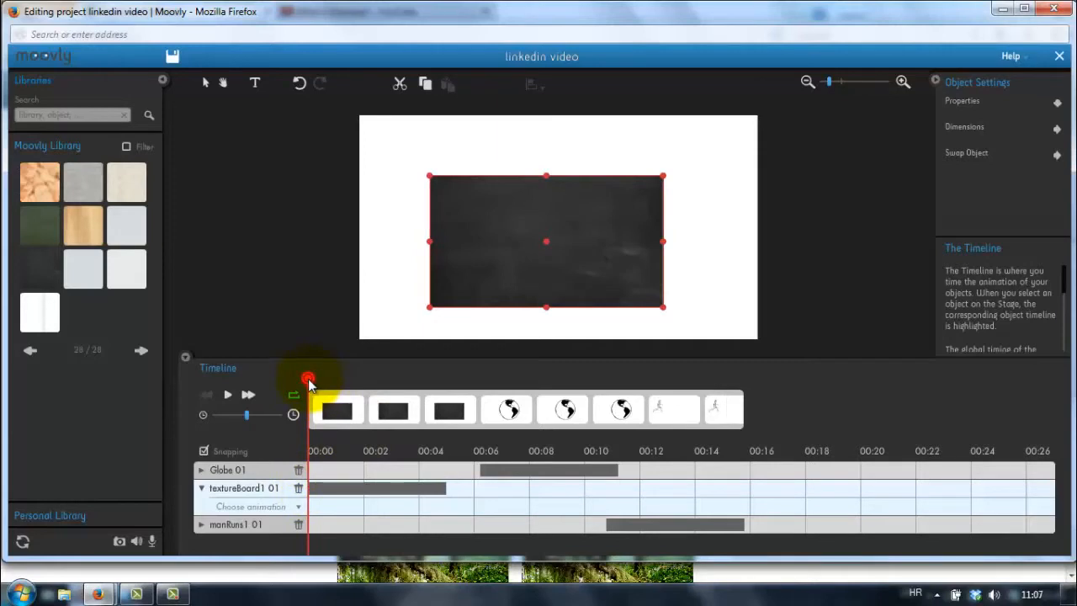
Step: Try placing the wood texture over the blackboard at 00:02 and delete the textureWood1 01 layer
drag(308, 381, 363, 379)
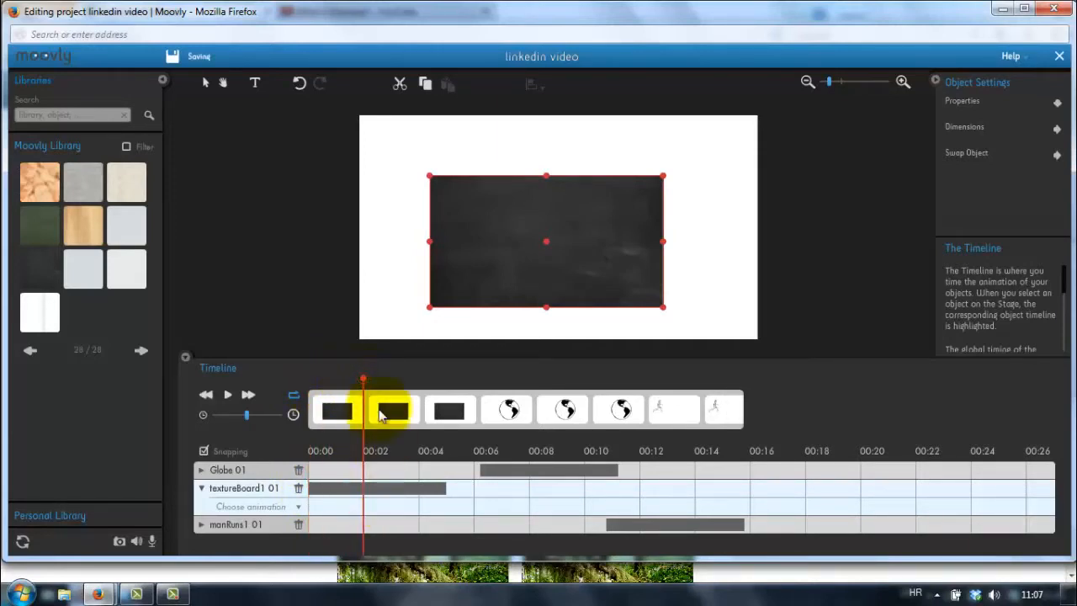
mouse_move(84, 233)
drag(84, 233, 551, 250)
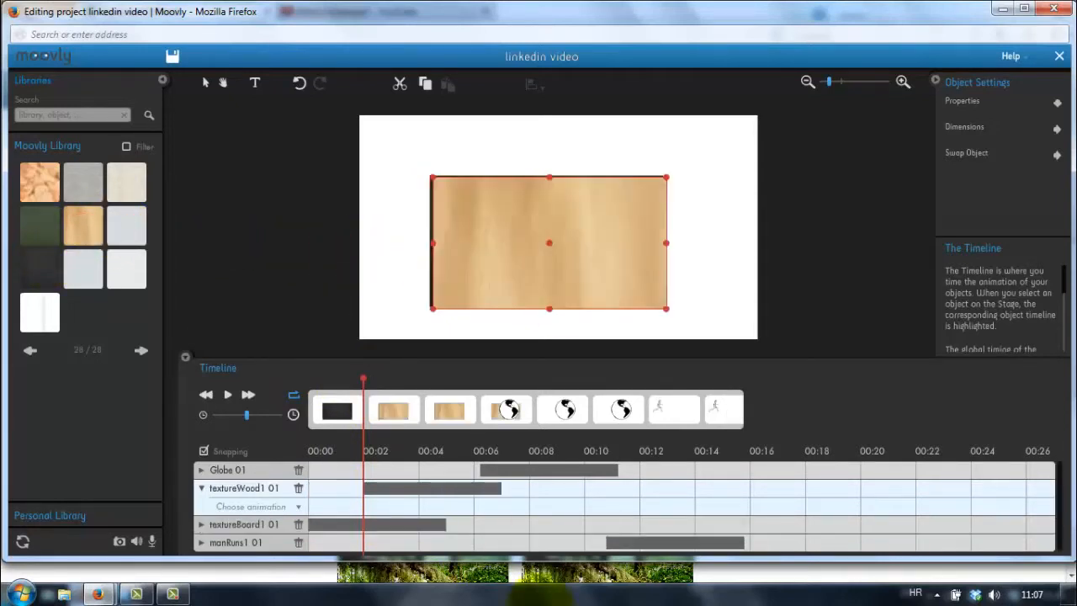
drag(377, 480, 436, 486)
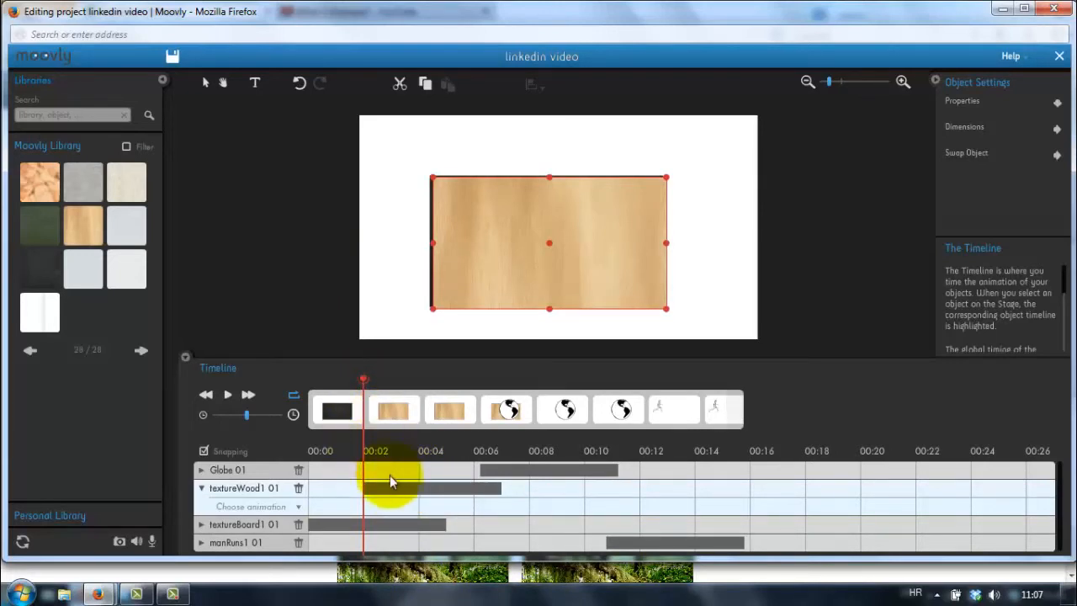
click(298, 489)
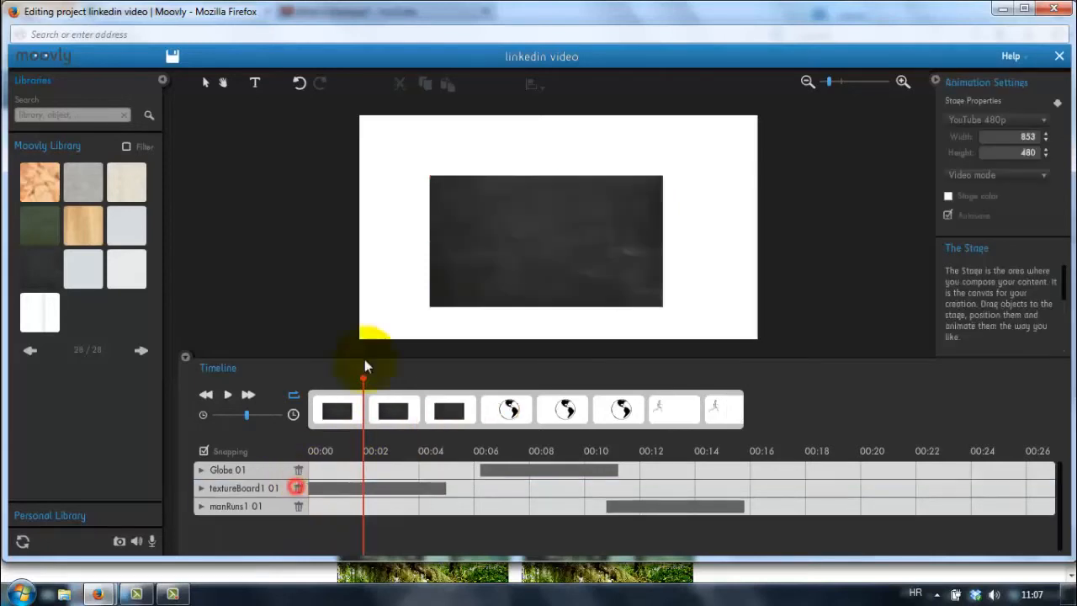
Step: Nudge the blackboard up on the stage and move the textureBoard1 01 layer below manRuns1 01
drag(527, 242, 531, 233)
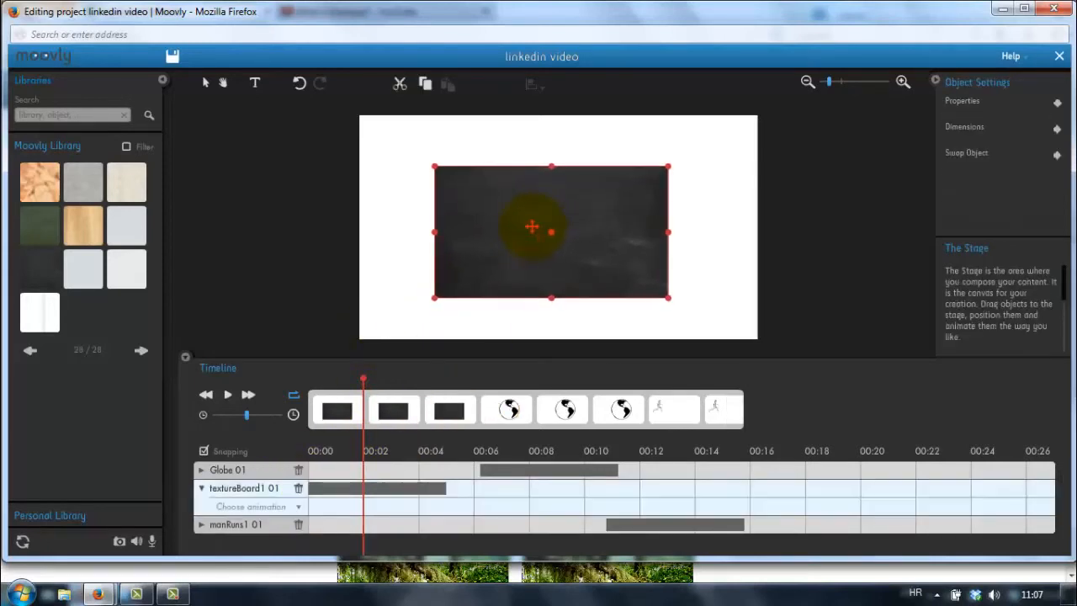
drag(364, 380, 317, 379)
drag(240, 488, 243, 528)
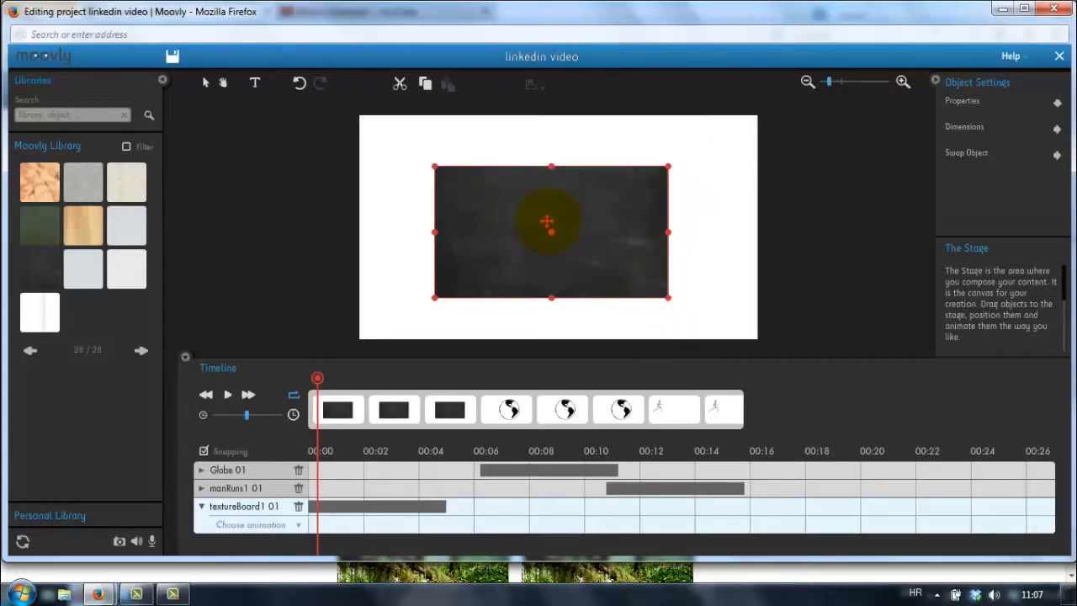
Step: Enlarge the blackboard texture beyond the stage edges and centre it to cover the whole stage
drag(668, 295, 840, 359)
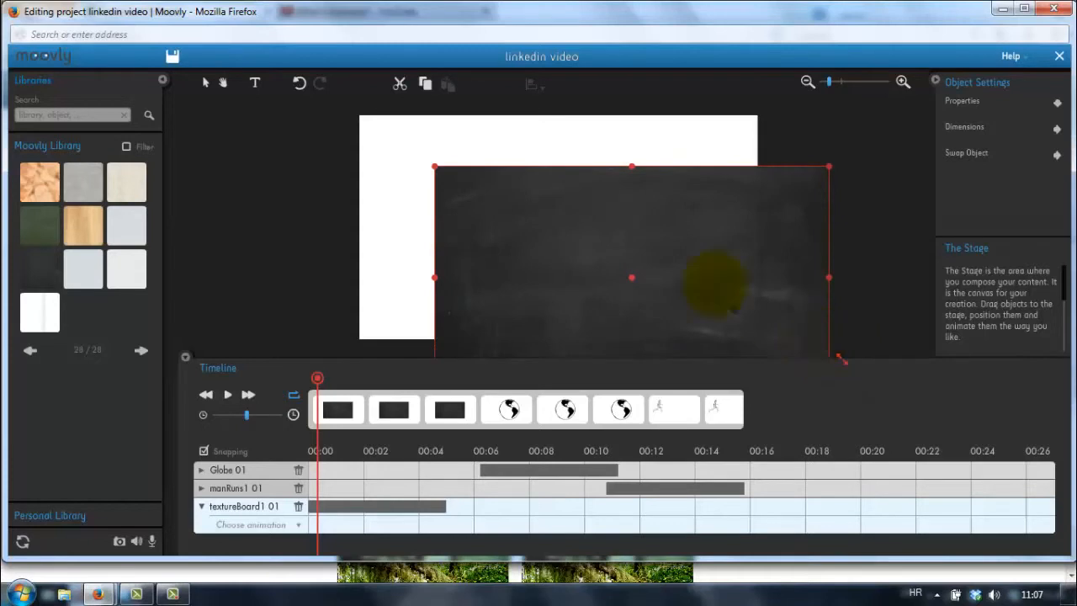
drag(631, 280, 558, 231)
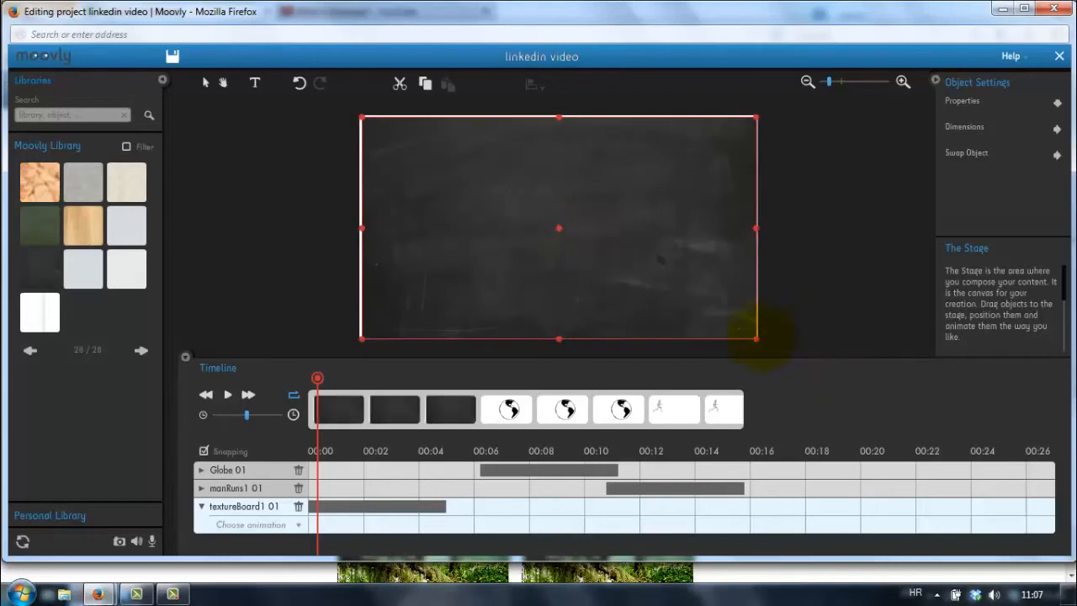
drag(754, 338, 791, 358)
drag(575, 238, 561, 230)
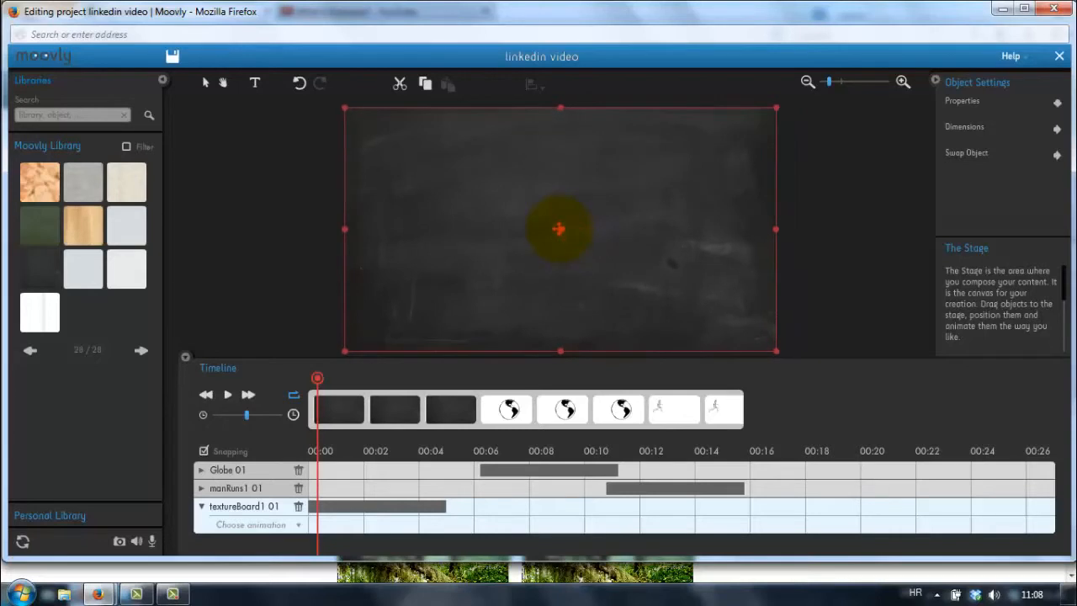
click(824, 202)
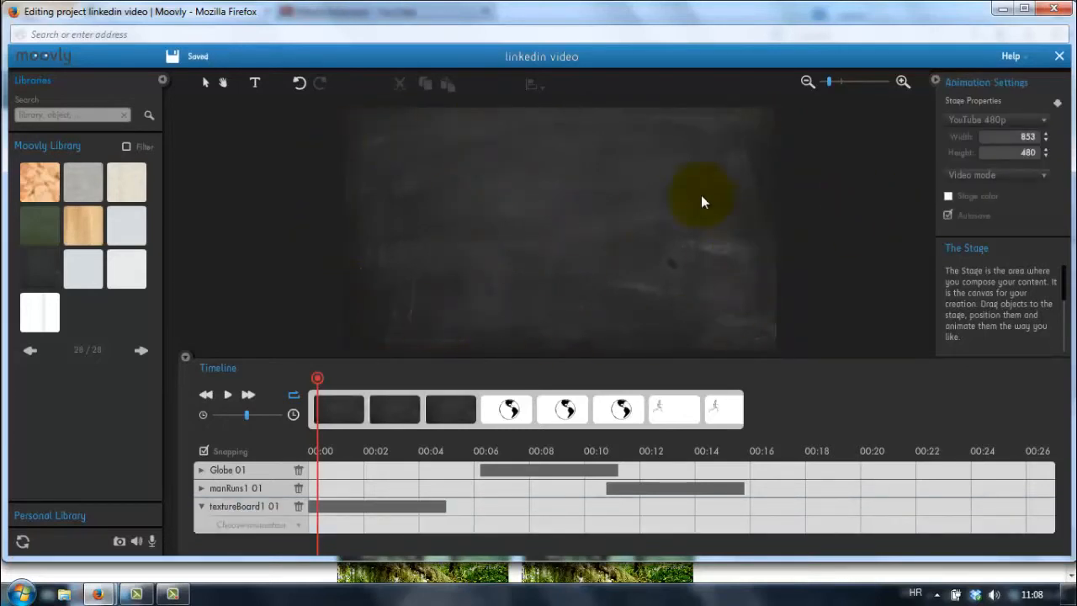
Step: Upload the picture myr1.jpg to the Personal Library, keeping the tag "personal"
mouse_move(319, 378)
mouse_down()
mouse_move(309, 382)
mouse_move(318, 385)
mouse_up()
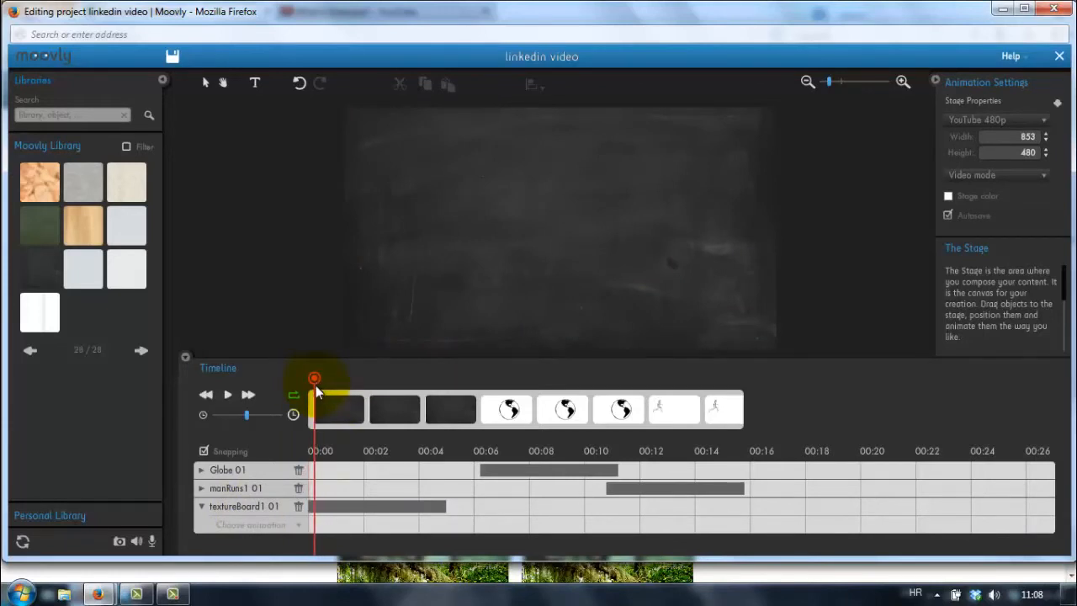
drag(315, 385, 320, 385)
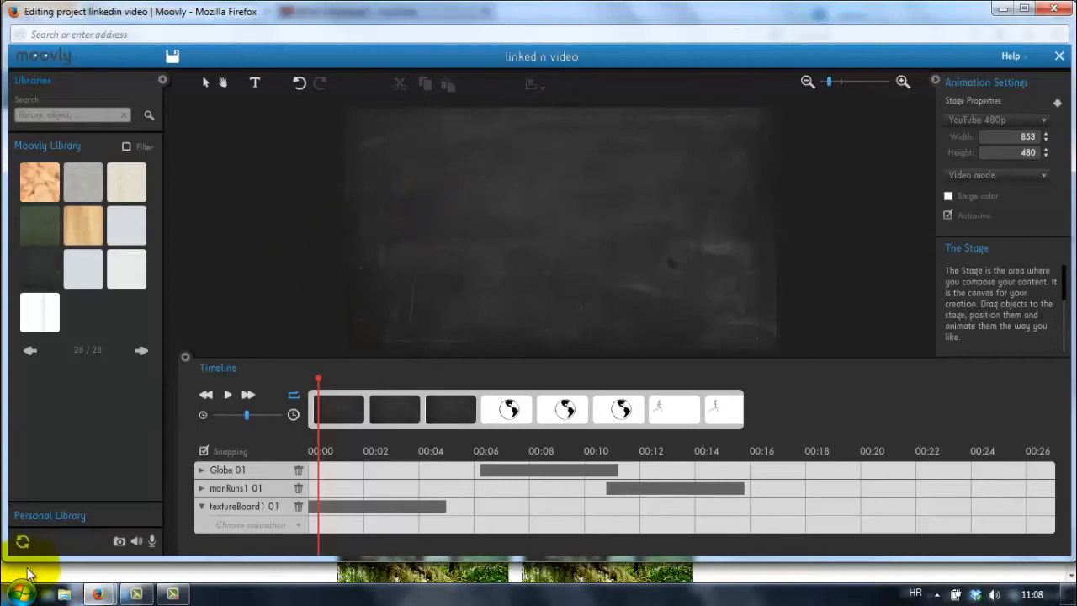
click(120, 544)
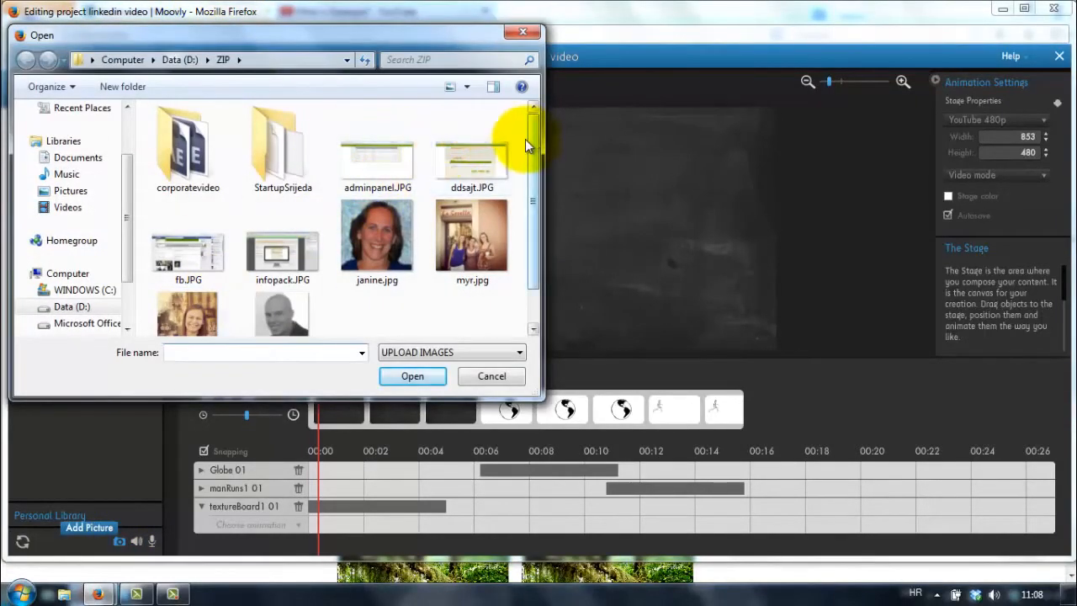
click(190, 305)
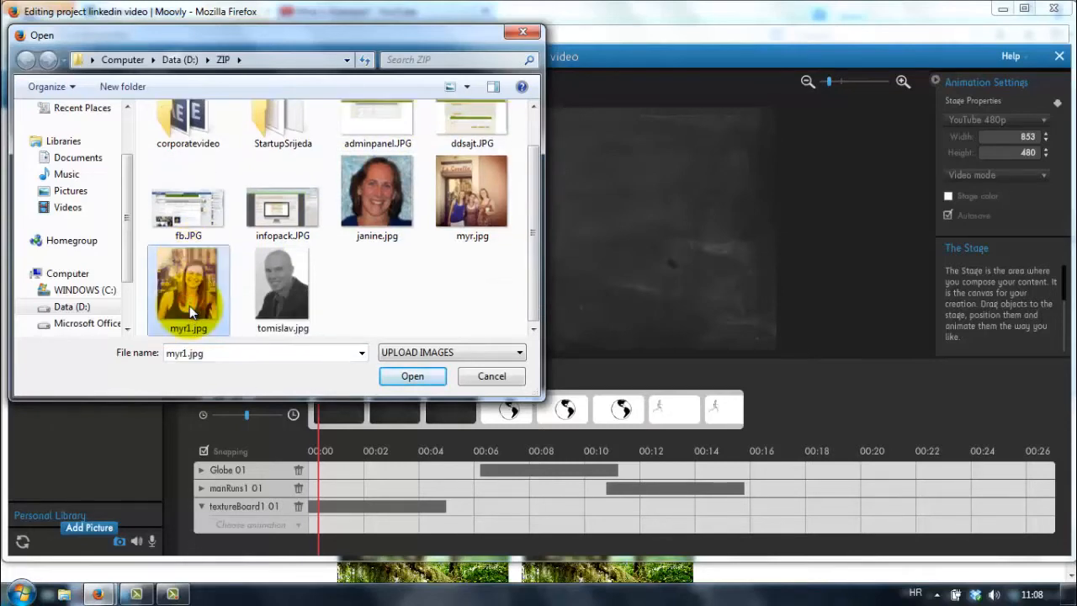
click(418, 377)
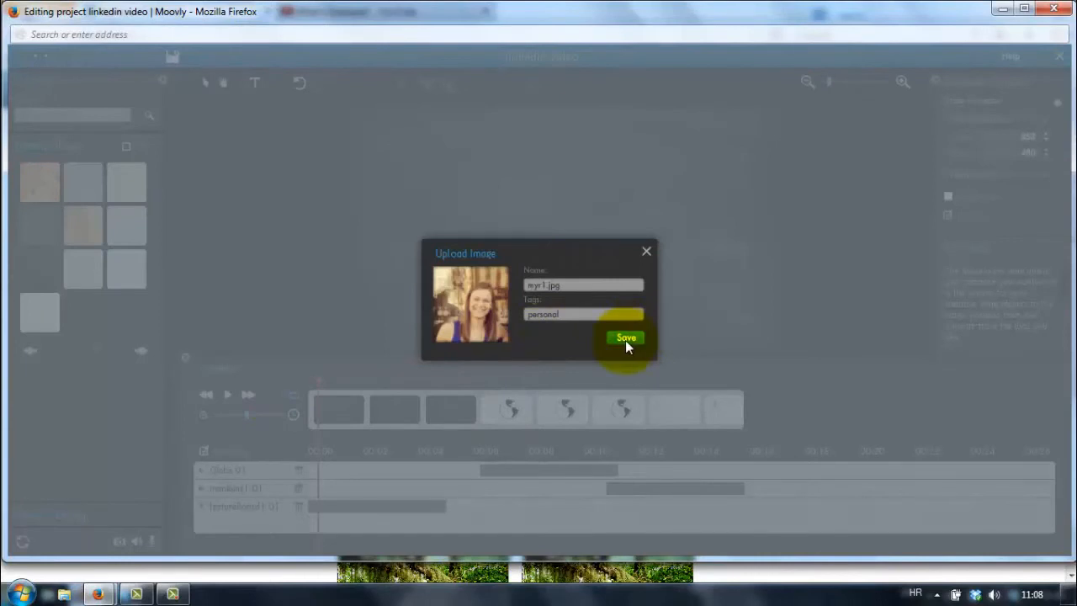
click(626, 338)
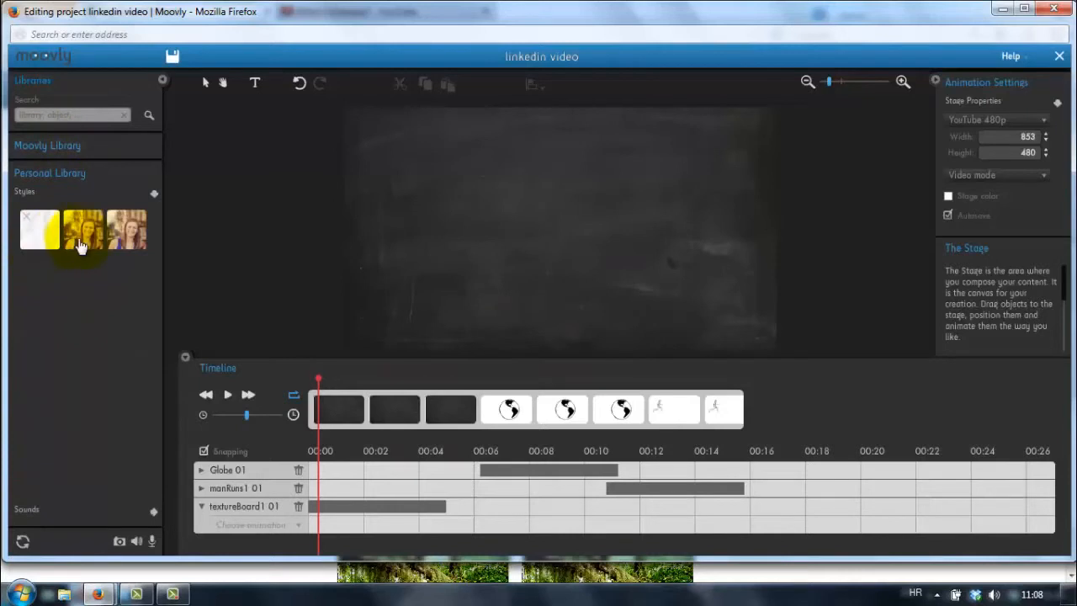
Step: Place the uploaded portrait photo from the Personal Library on the left half of the blackboard
click(56, 152)
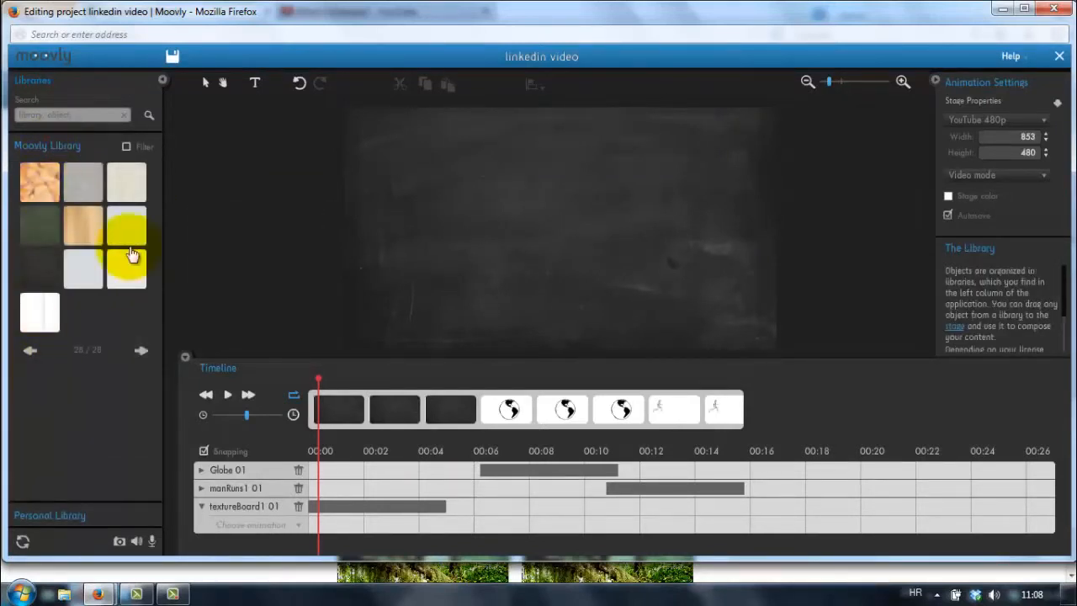
click(44, 520)
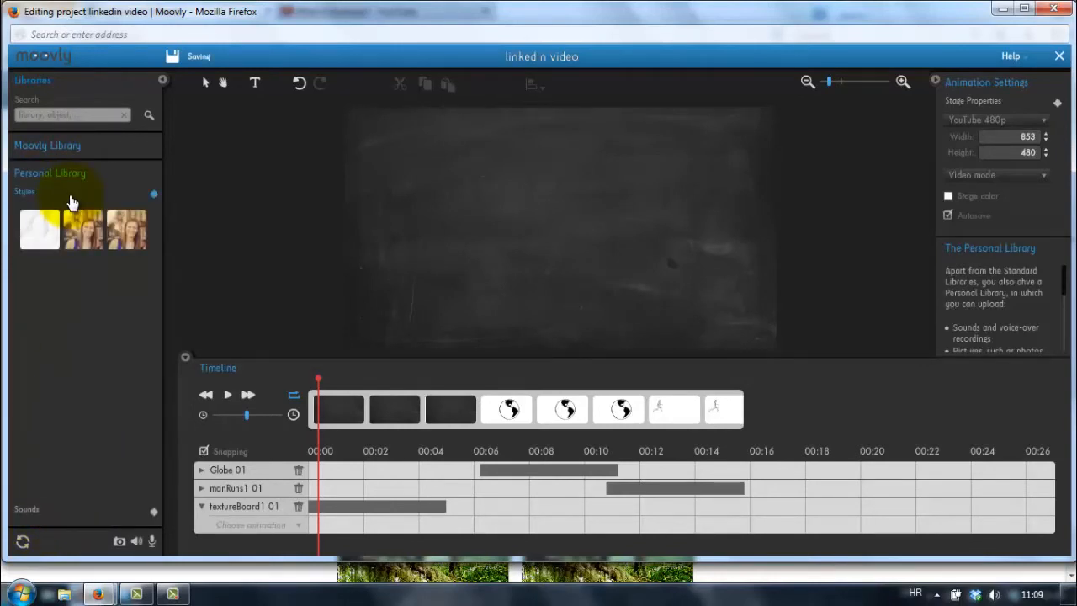
mouse_move(81, 243)
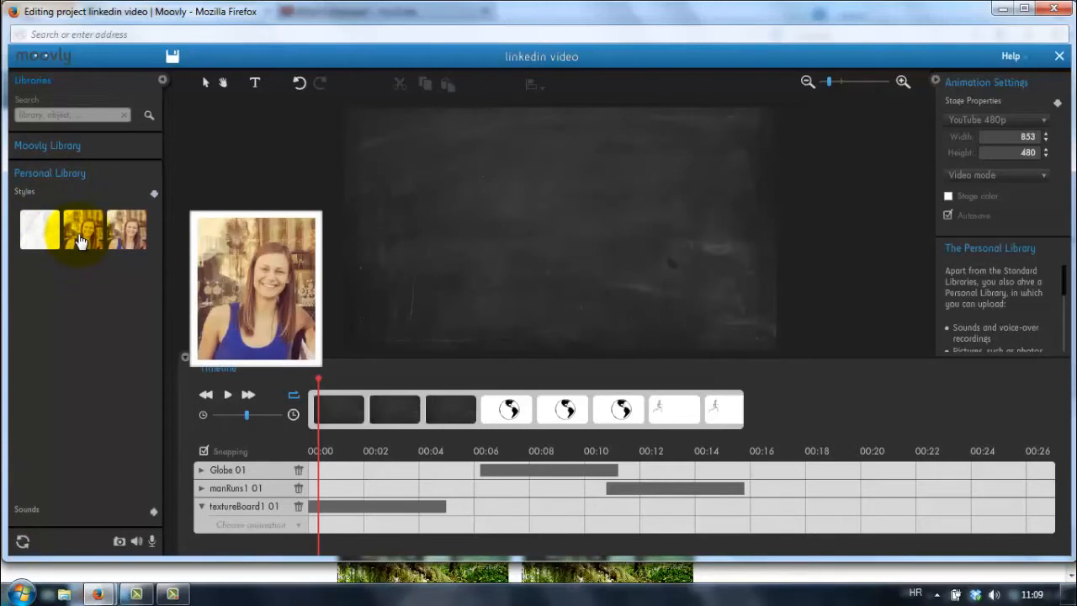
drag(80, 242, 441, 219)
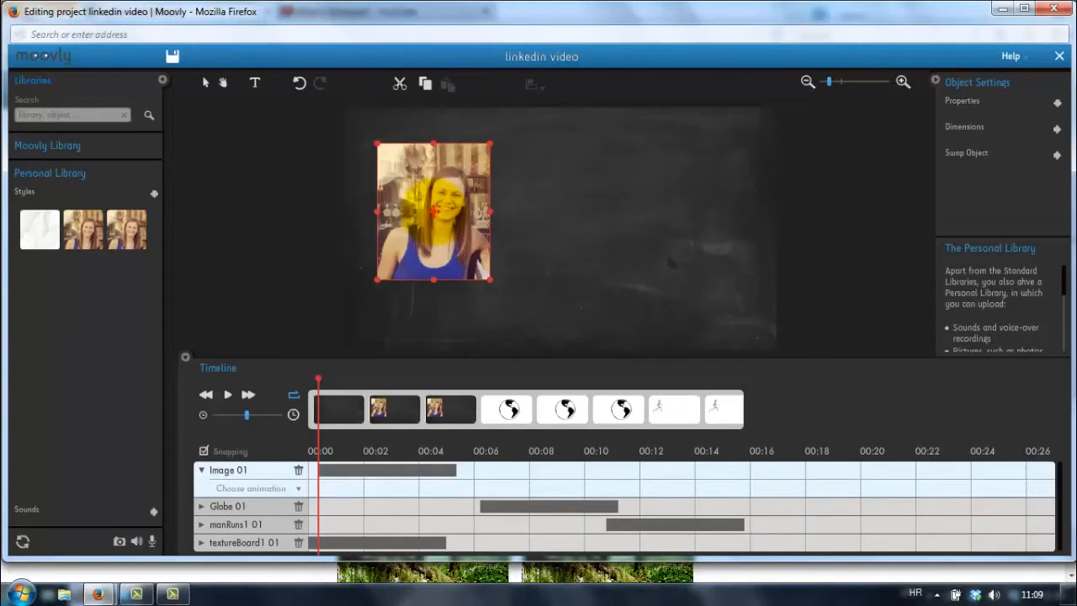
drag(435, 213, 442, 225)
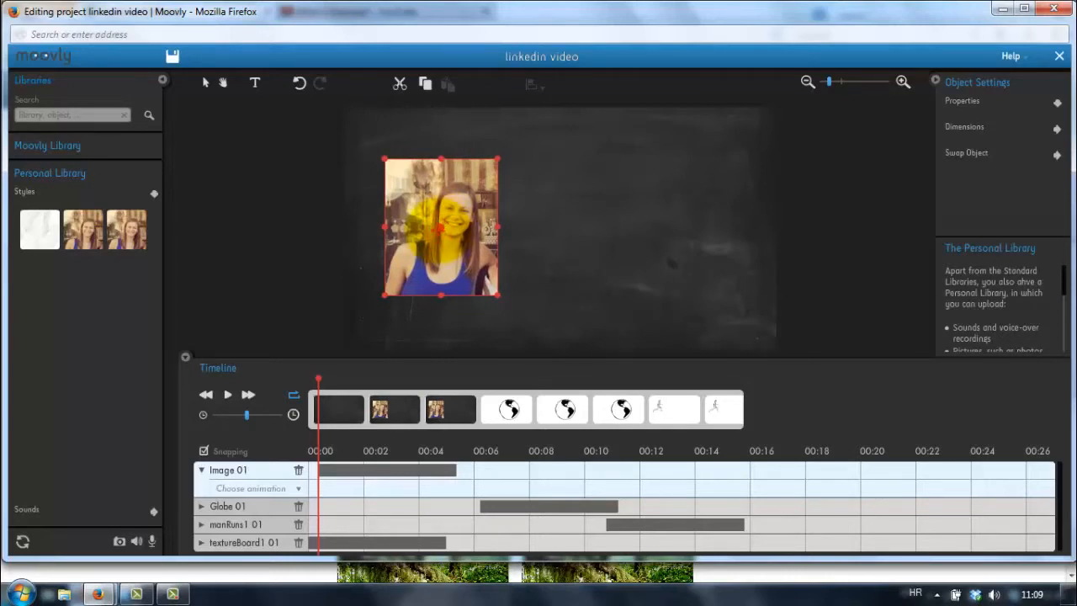
mouse_move(441, 225)
mouse_down()
mouse_move(549, 222)
mouse_move(440, 226)
mouse_up()
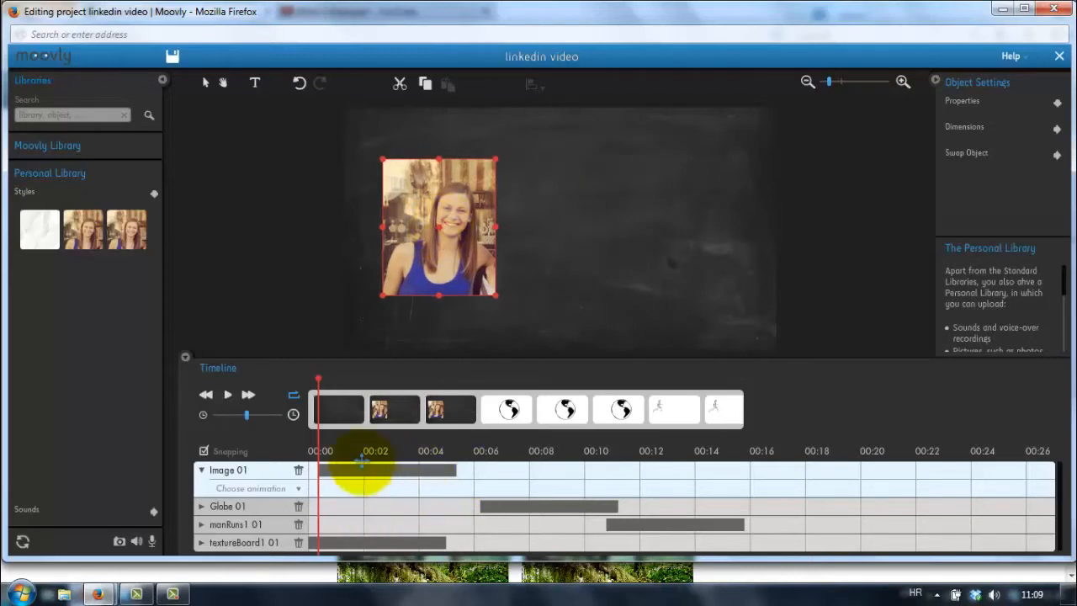
Step: Shift the Image 01 clip on the timeline to start at 00:00 and return the playhead to the beginning
drag(316, 379, 307, 383)
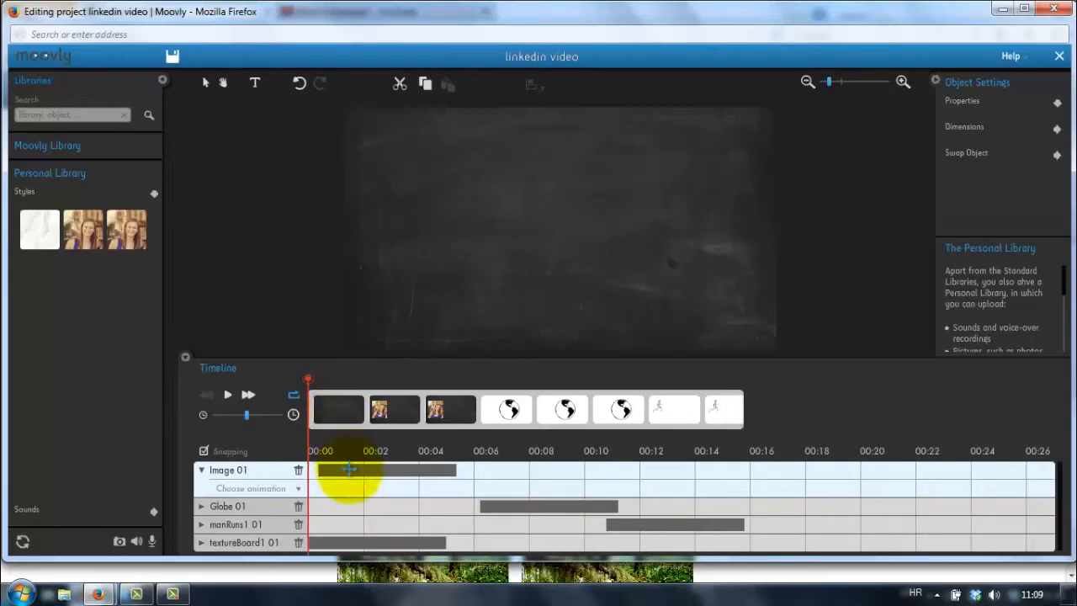
drag(347, 468, 336, 468)
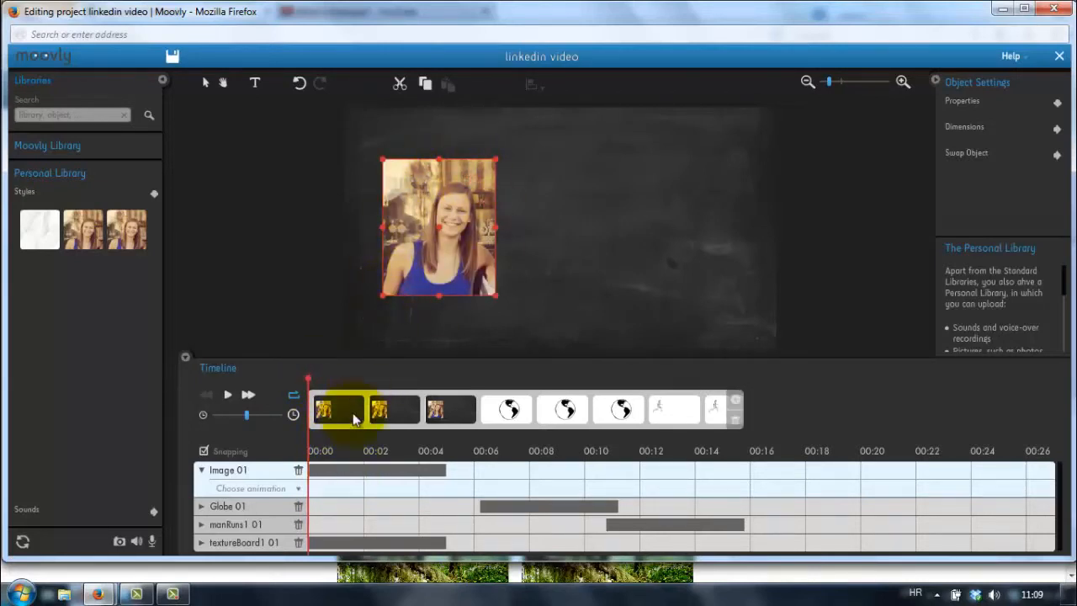
drag(310, 379, 311, 378)
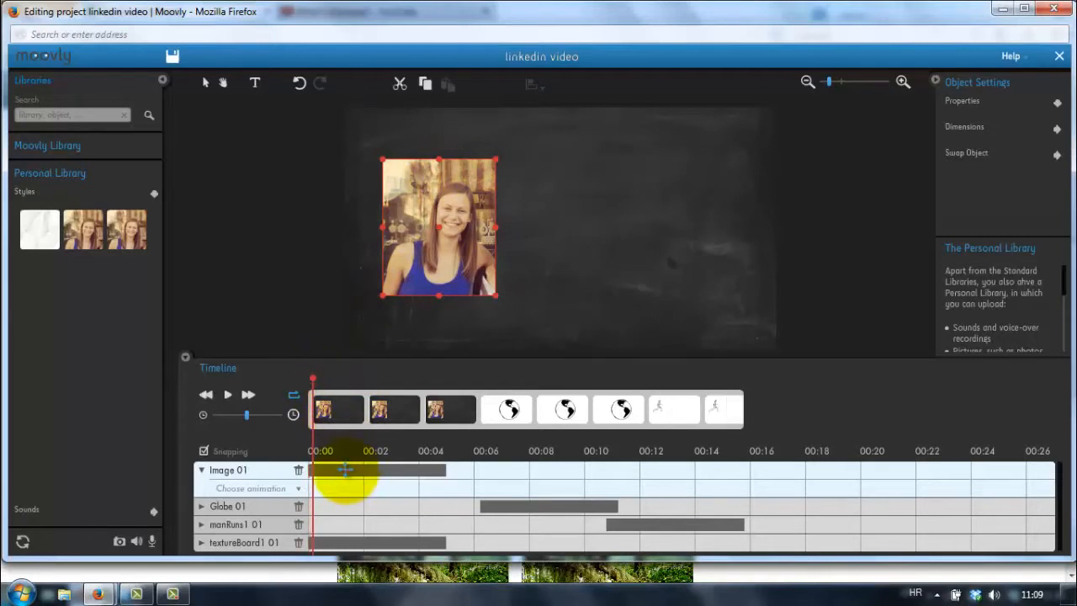
mouse_move(344, 471)
mouse_down()
mouse_move(640, 478)
mouse_move(345, 486)
mouse_up()
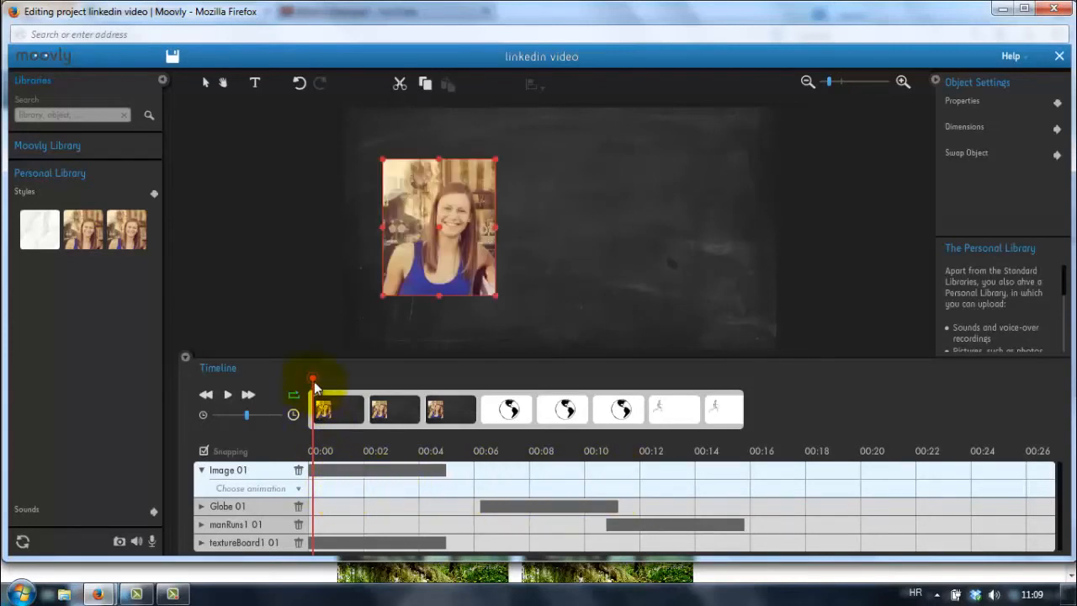
drag(312, 379, 308, 381)
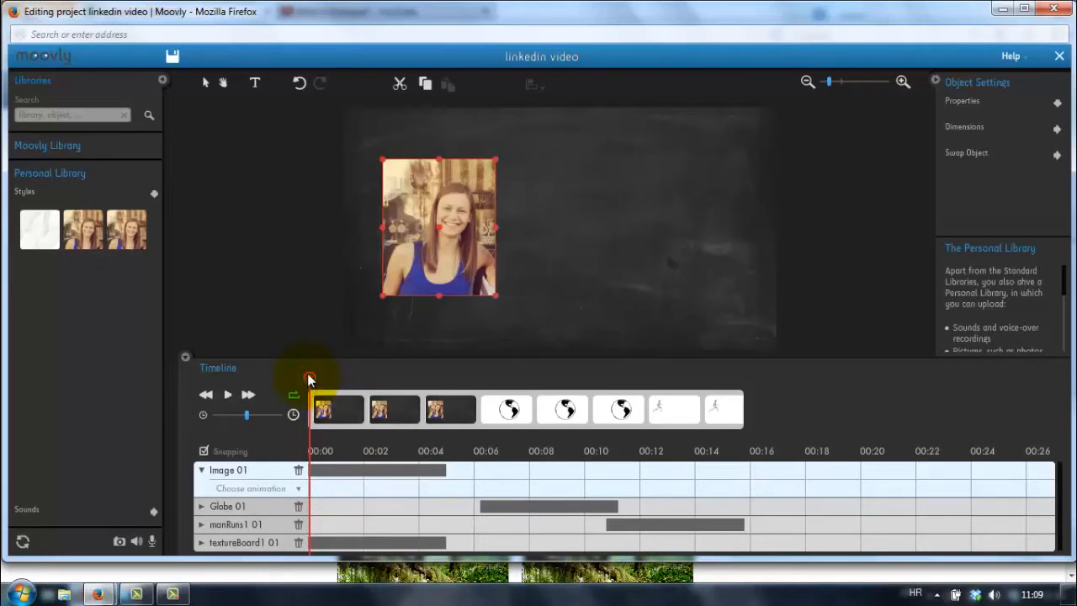
drag(309, 379, 300, 381)
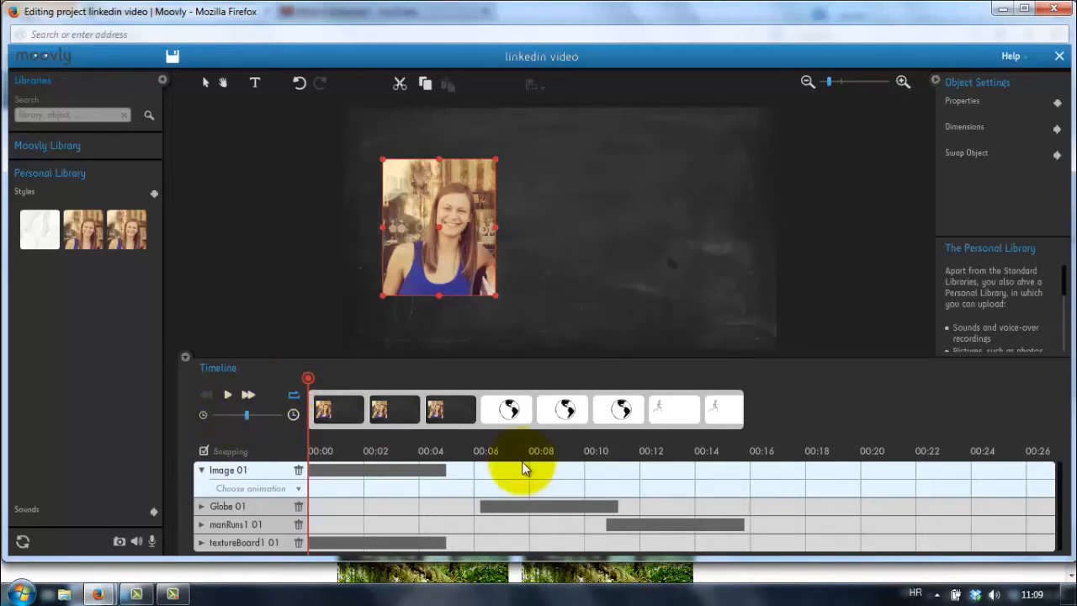
Step: Shift the Globe 01 clip to start where Image 01 ends and the manRuns1 01 clip to start where the globe ends
drag(513, 503, 479, 505)
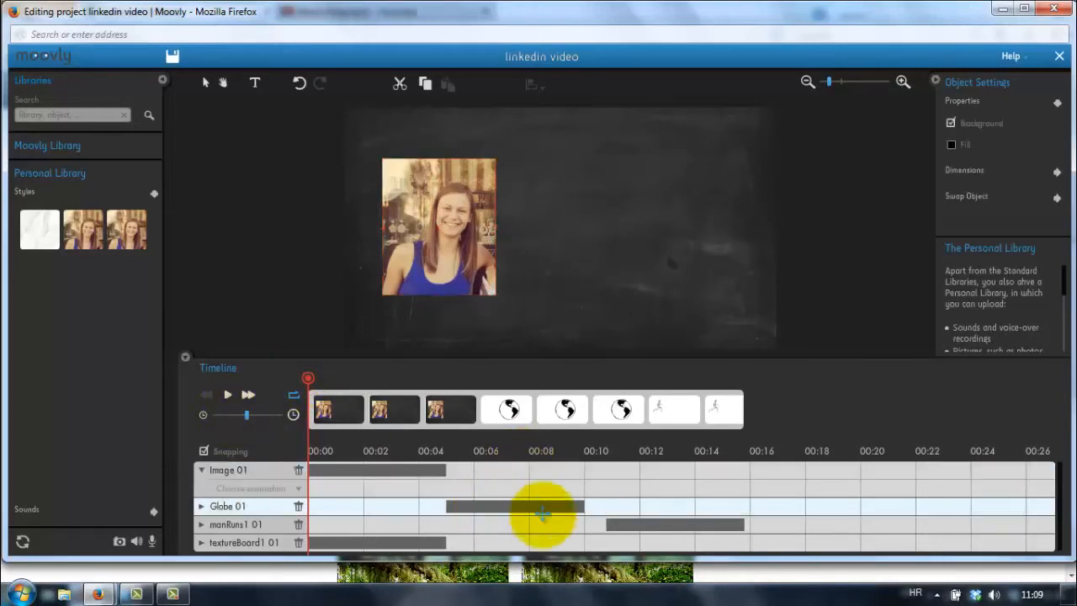
click(637, 523)
drag(635, 523, 613, 523)
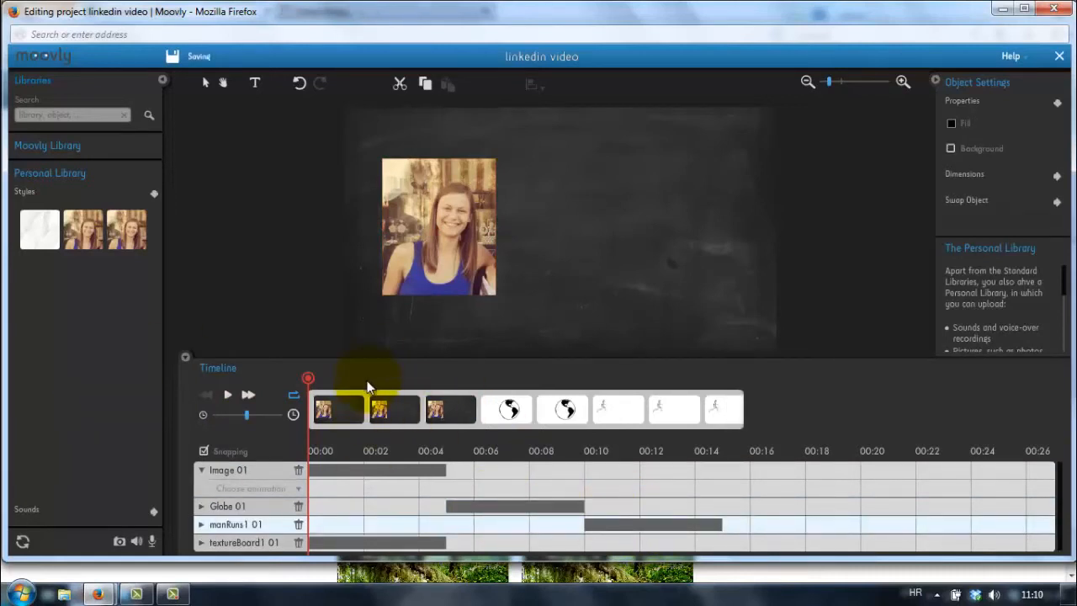
Step: Preview the animation up to the running man, pause it, and return the playhead to just before 00:04
click(228, 397)
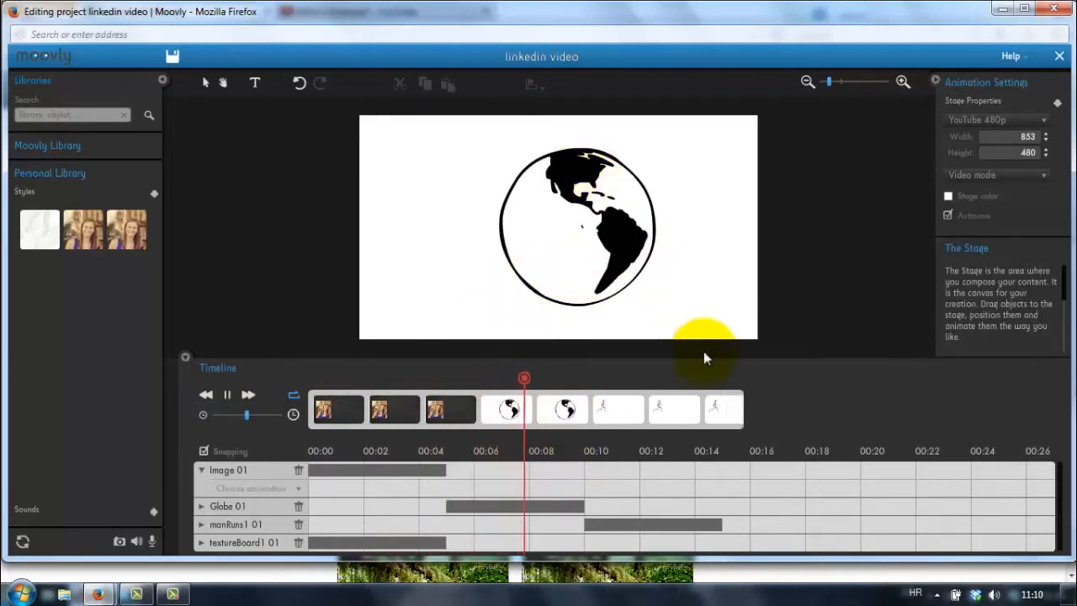
mouse_move(732, 428)
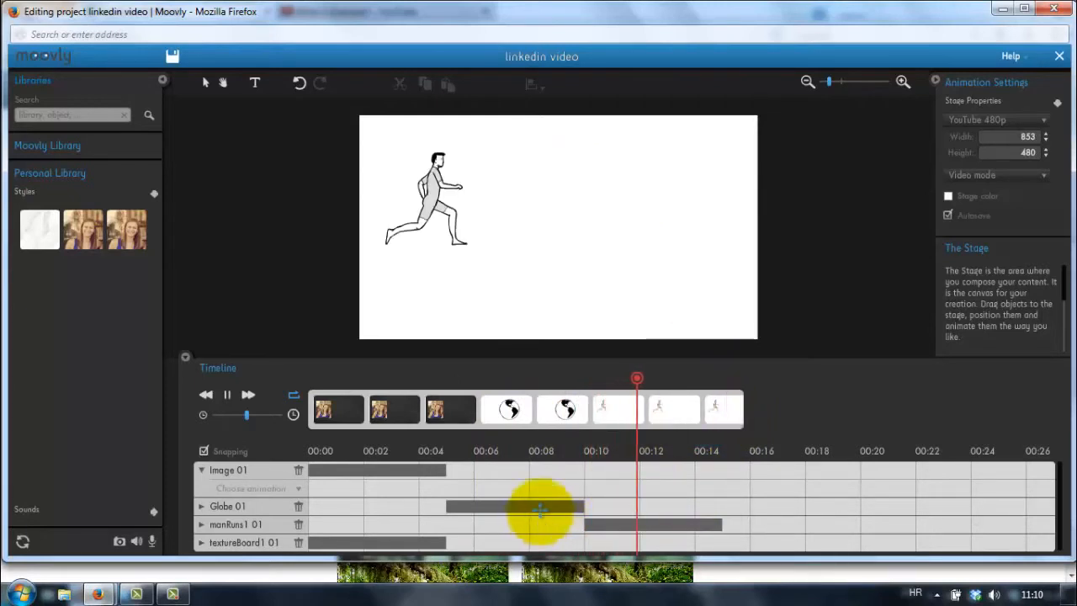
key(space)
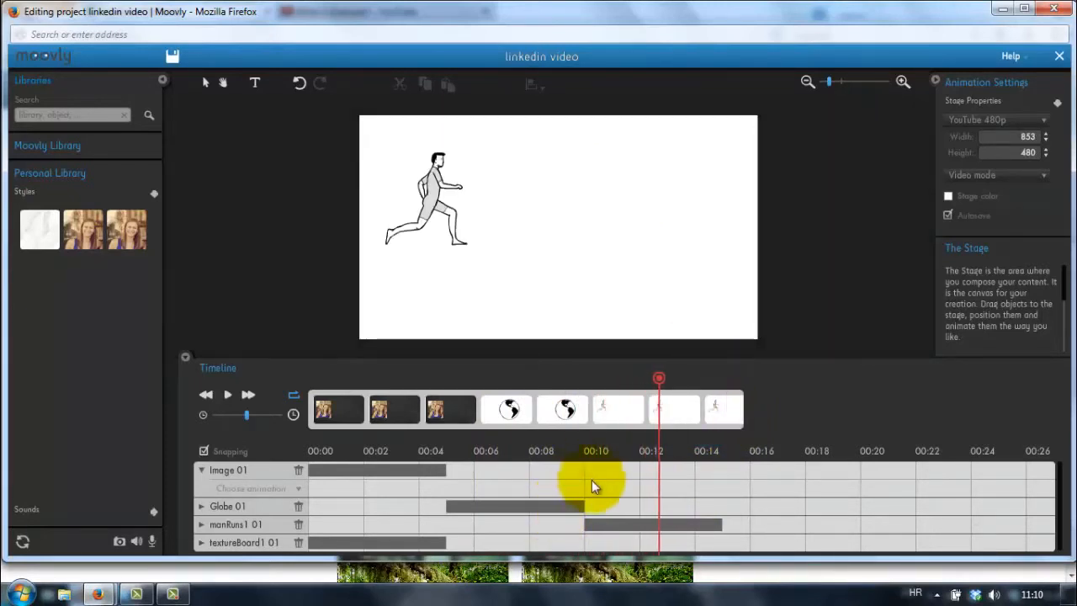
click(512, 367)
drag(659, 377, 413, 378)
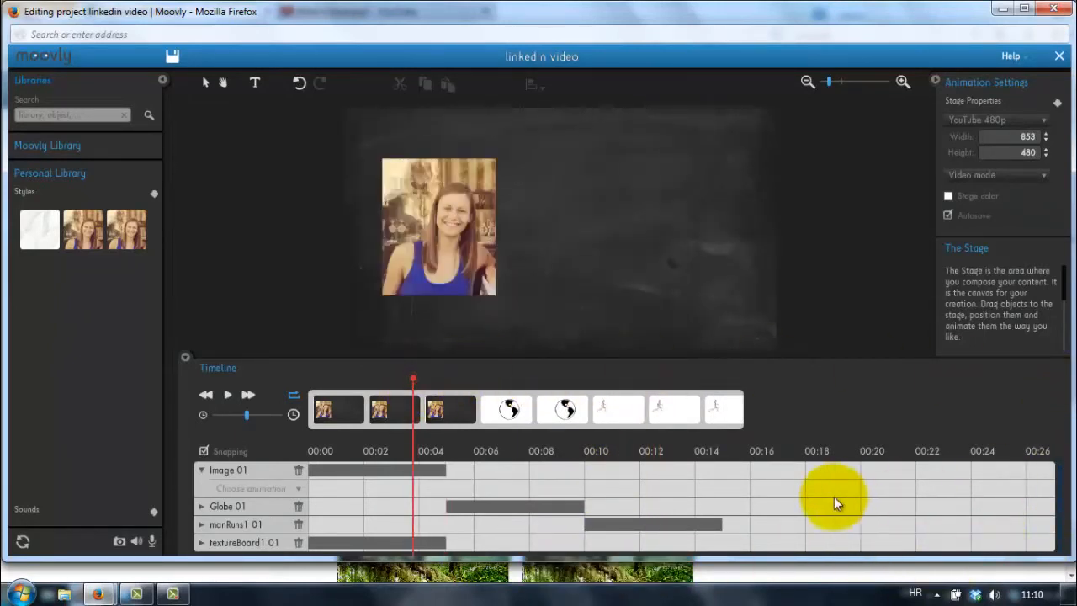
Step: Extend the textureBoard1 01 clip to about 00:23 so the blackboard runs behind all the other objects
click(238, 542)
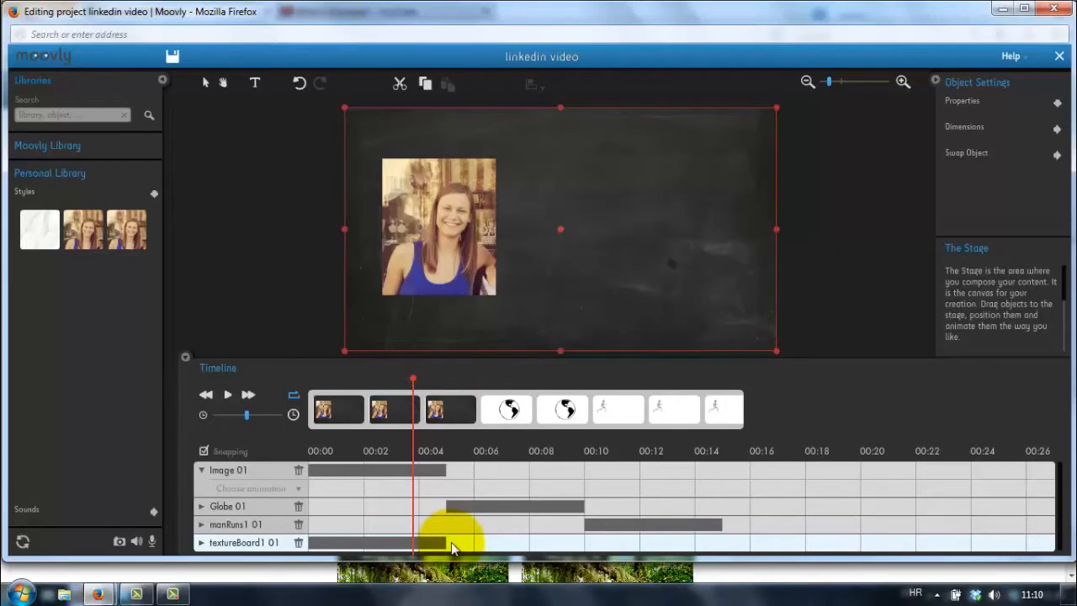
mouse_move(582, 504)
mouse_down()
mouse_move(497, 505)
mouse_move(716, 500)
mouse_move(589, 506)
mouse_up()
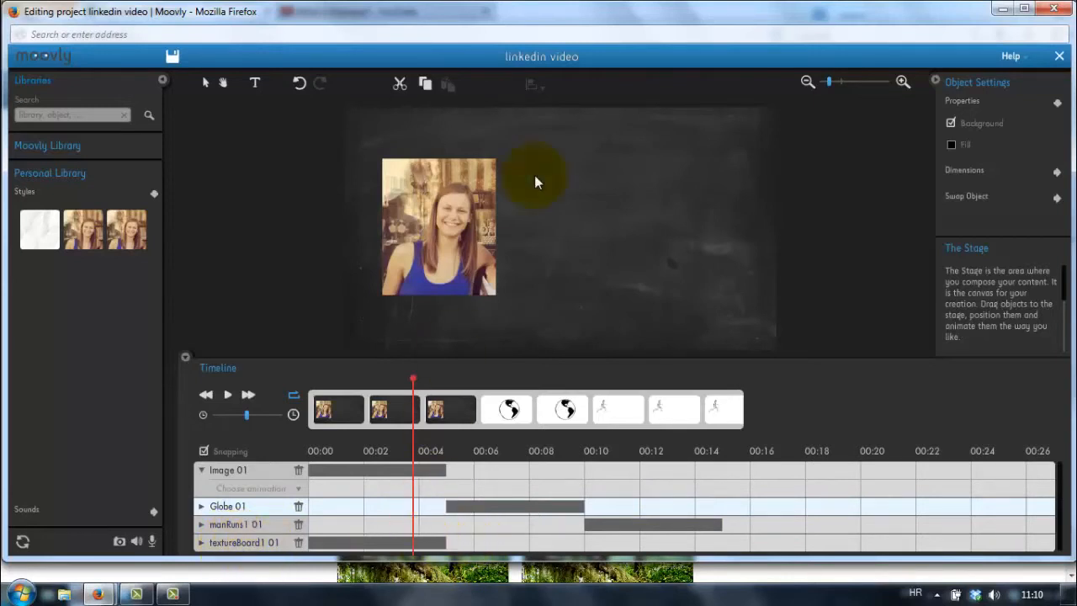
click(446, 543)
drag(446, 543, 943, 535)
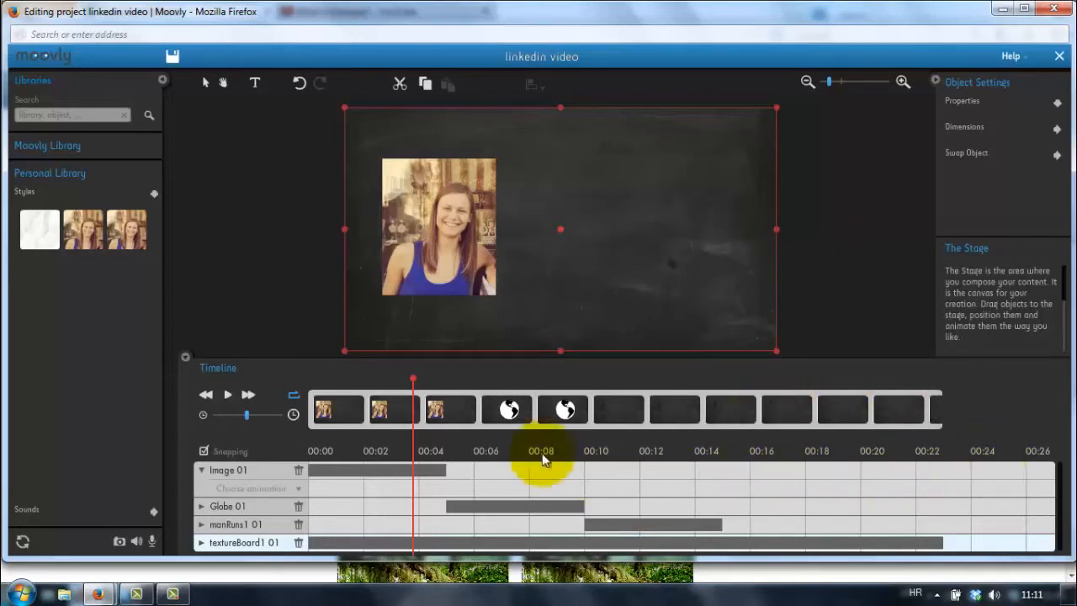
Step: Reorder the timeline layers from top to bottom as manRuns1 01, Globe 01, Image 01 and textureBoard1 01
drag(418, 380, 297, 389)
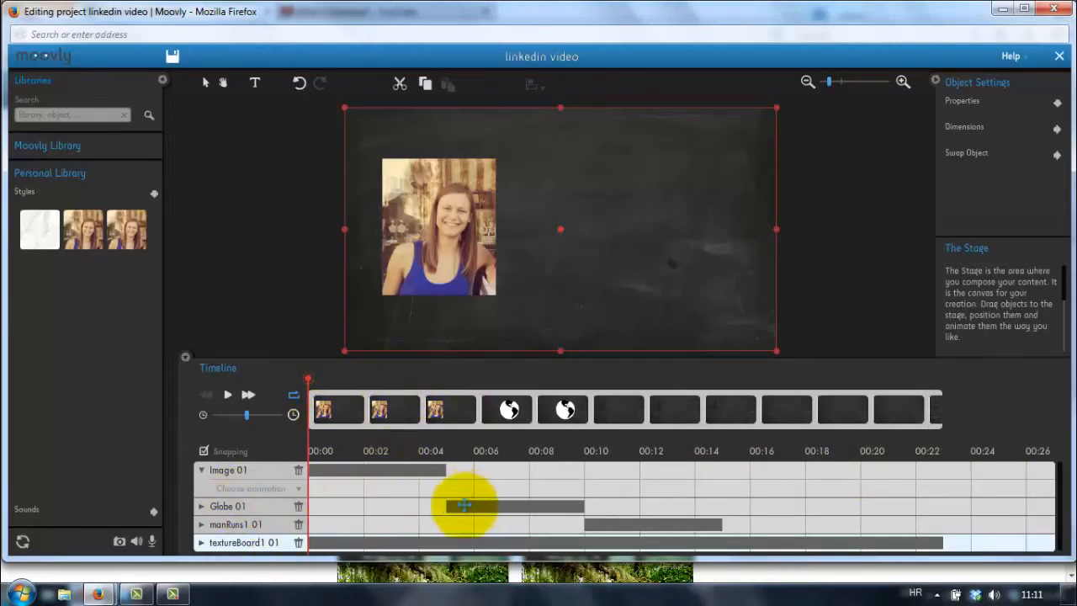
click(230, 471)
drag(231, 478, 227, 521)
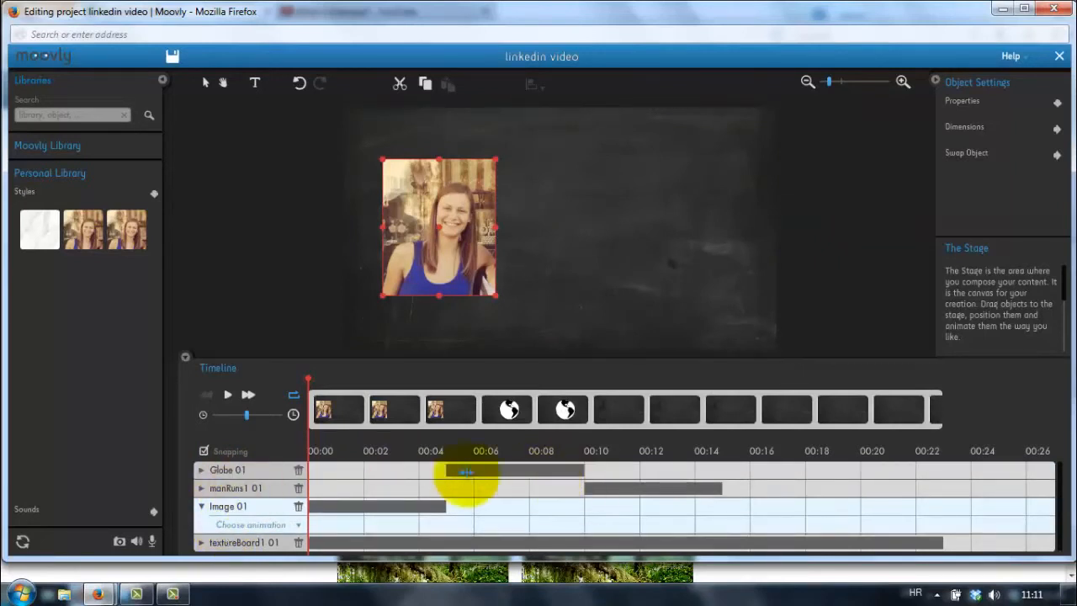
drag(228, 471, 227, 494)
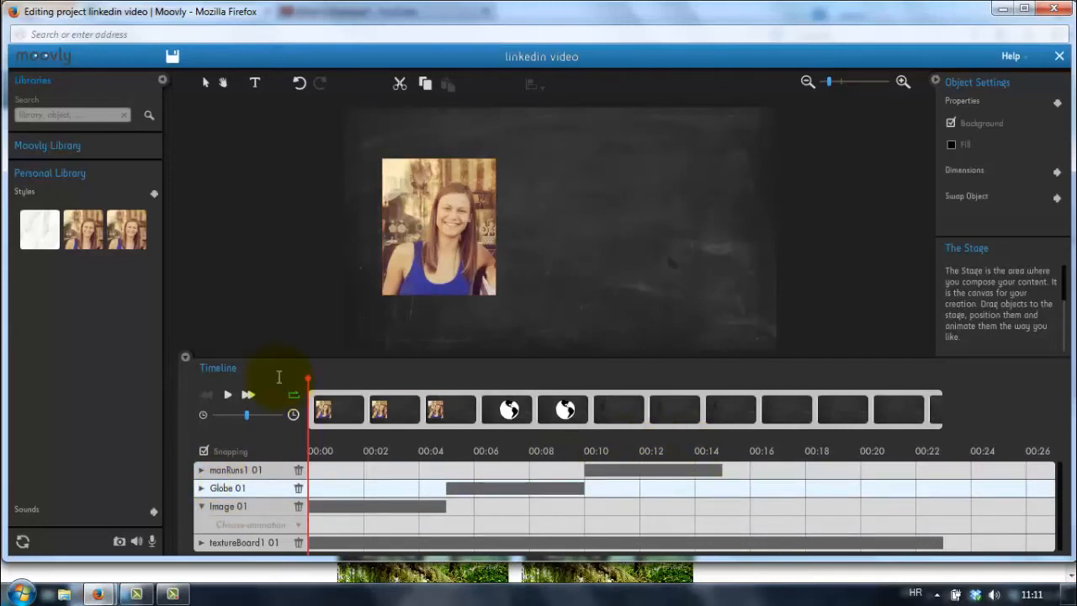
Step: Add a text object on the blackboard beside the lower part of the photo, starting at 00:00
click(421, 213)
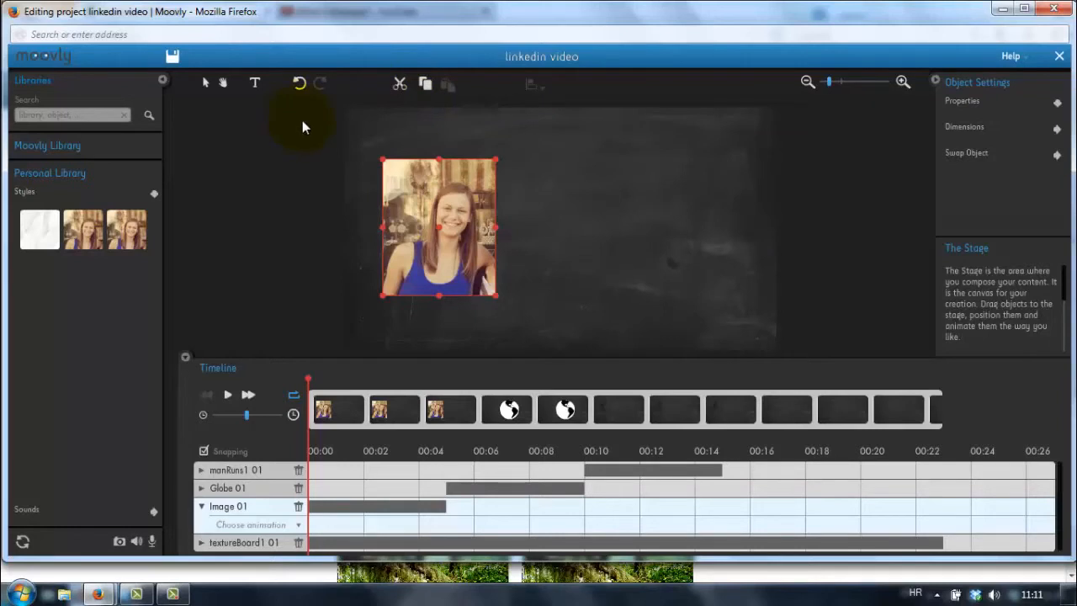
click(255, 84)
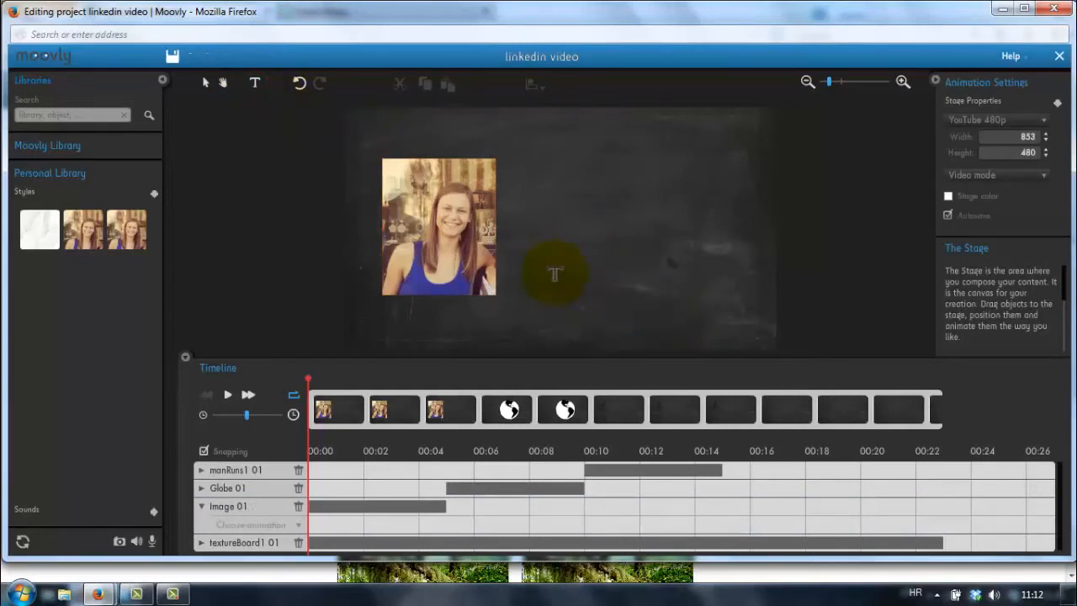
click(553, 278)
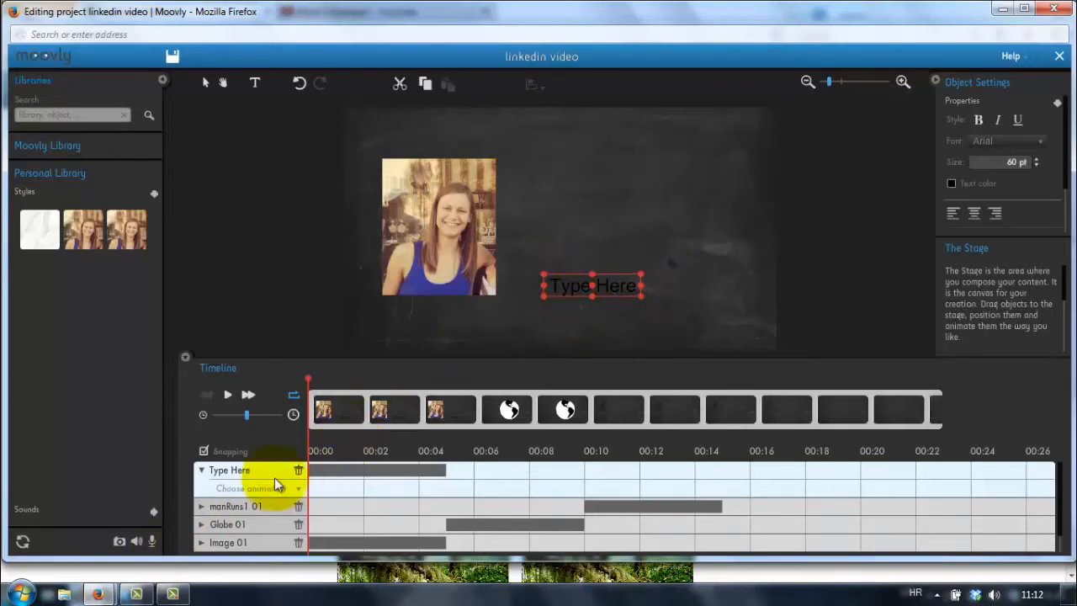
Step: Move the Type Here layer to between Globe 01 and Image 01 and collapse its animation row
click(358, 461)
drag(227, 470, 221, 528)
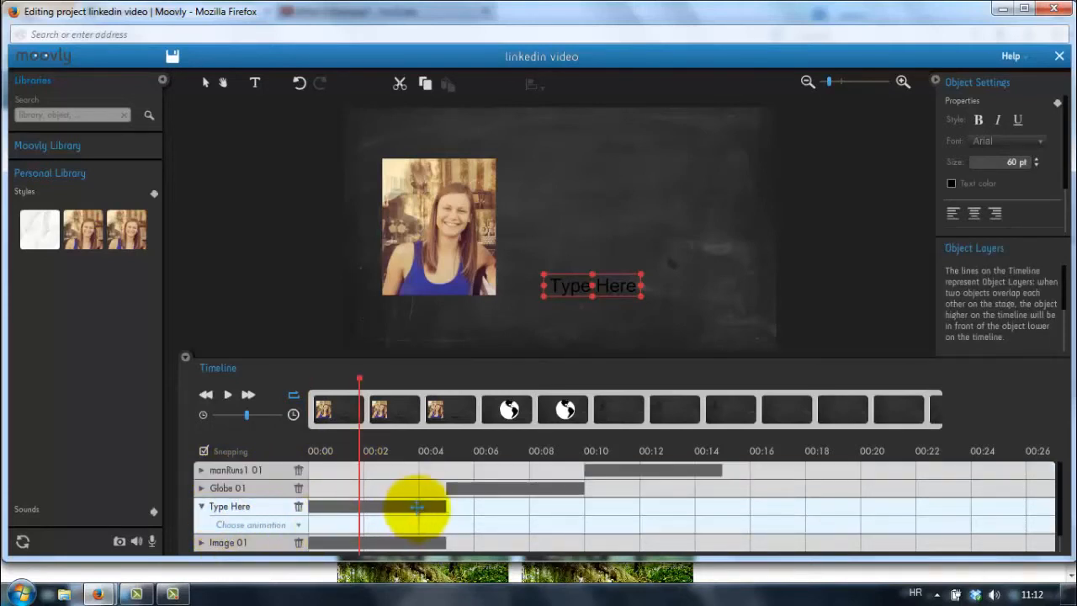
click(201, 507)
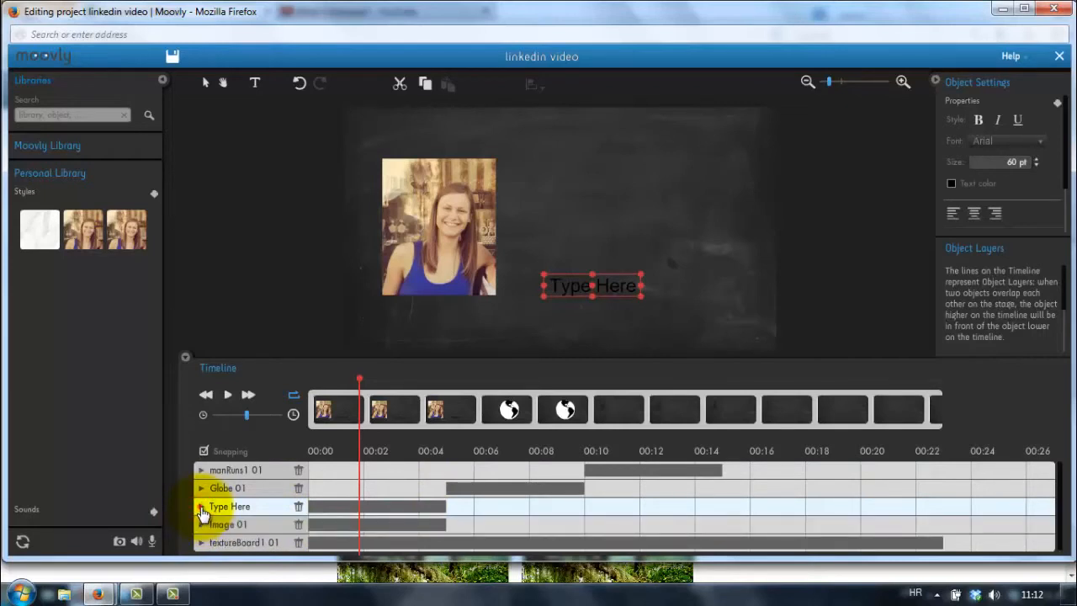
click(201, 508)
click(201, 508)
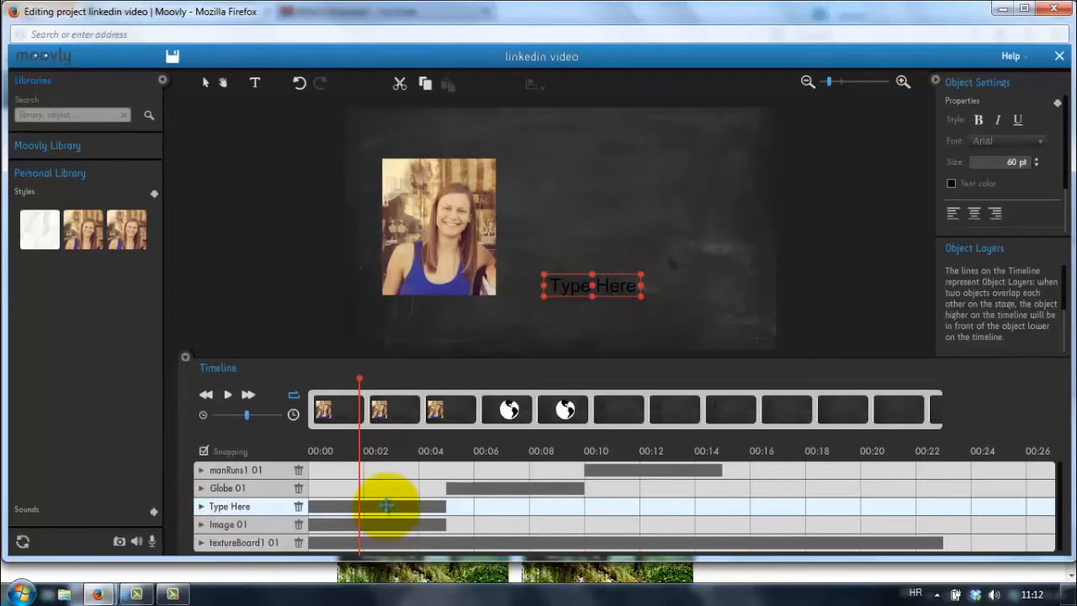
mouse_move(362, 377)
mouse_down()
mouse_move(316, 380)
mouse_move(358, 380)
mouse_up()
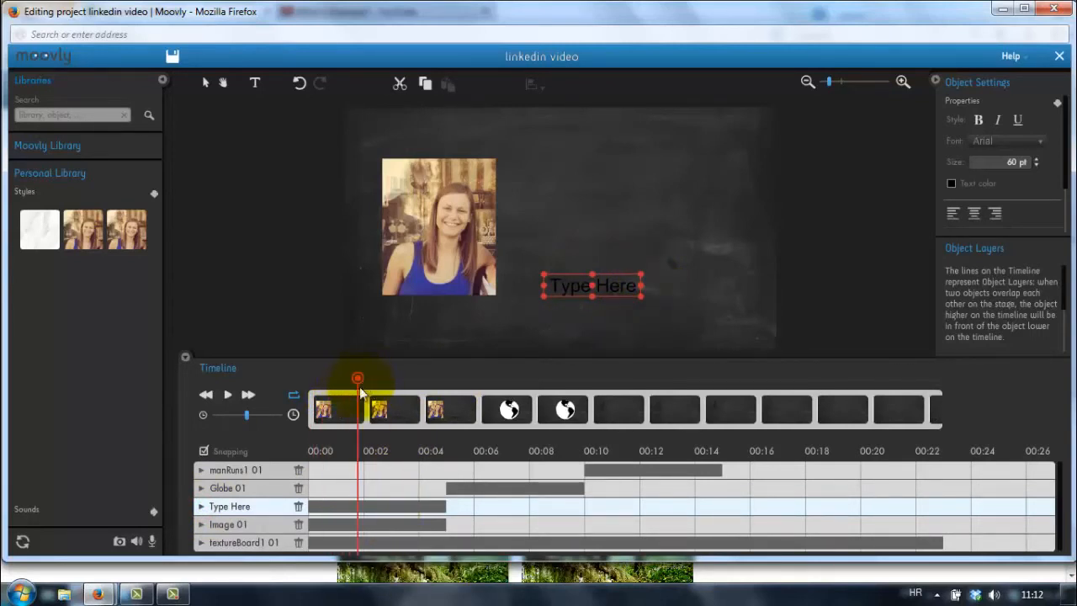
click(378, 521)
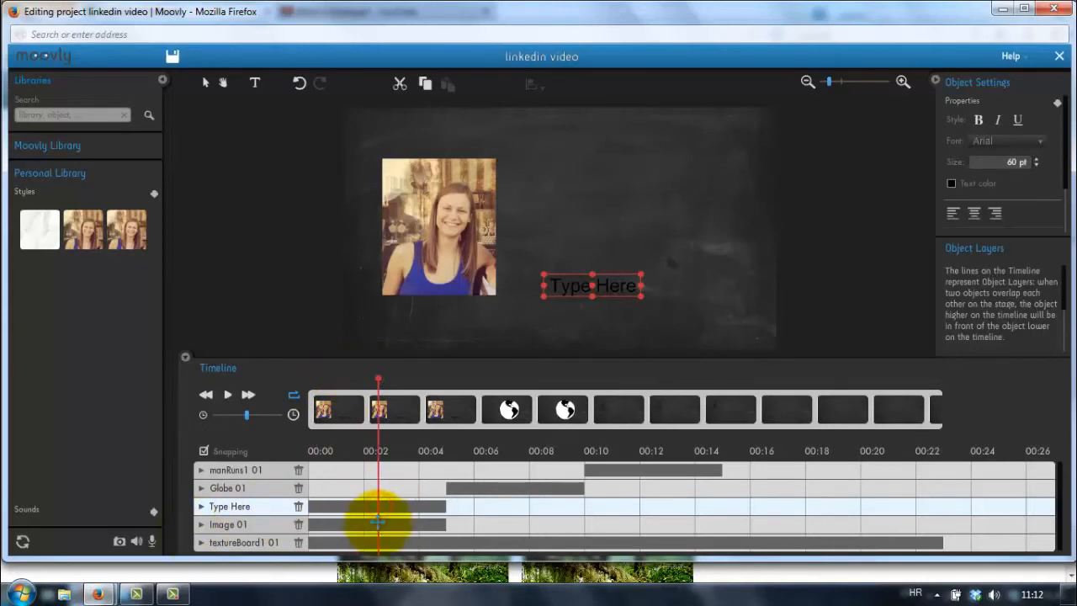
click(378, 522)
click(404, 522)
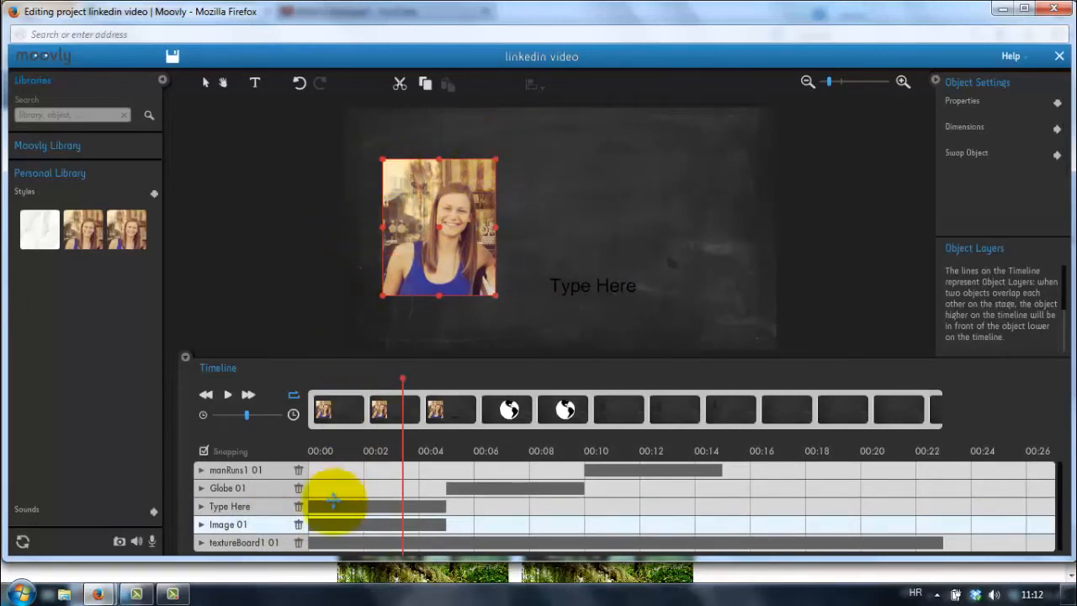
Step: Replace the Type Here placeholder with the greeting "Hi, my name is" followed by the person's first name
click(246, 504)
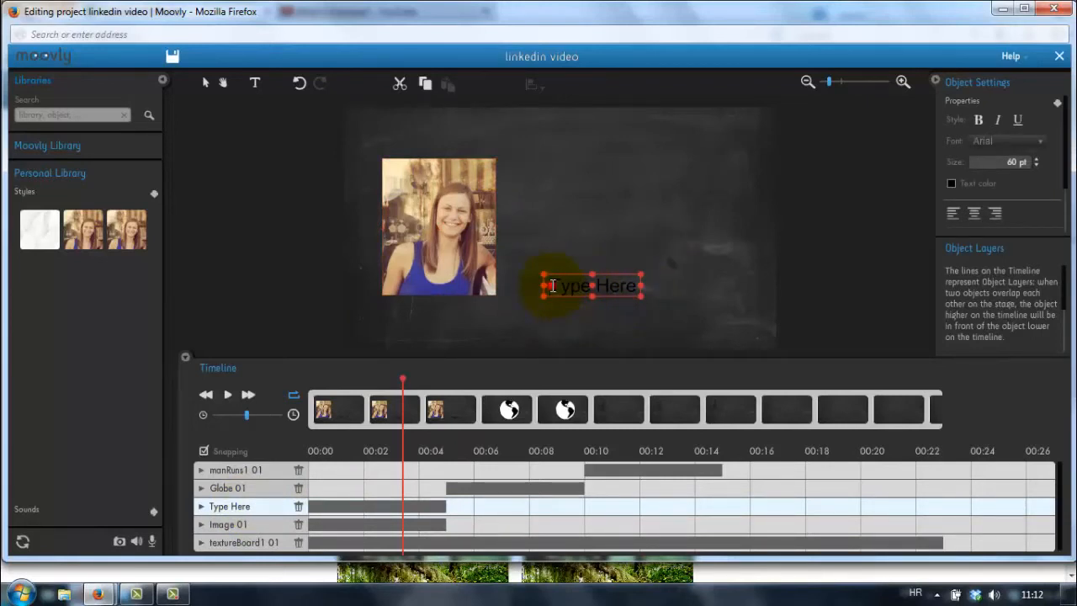
drag(547, 286, 635, 285)
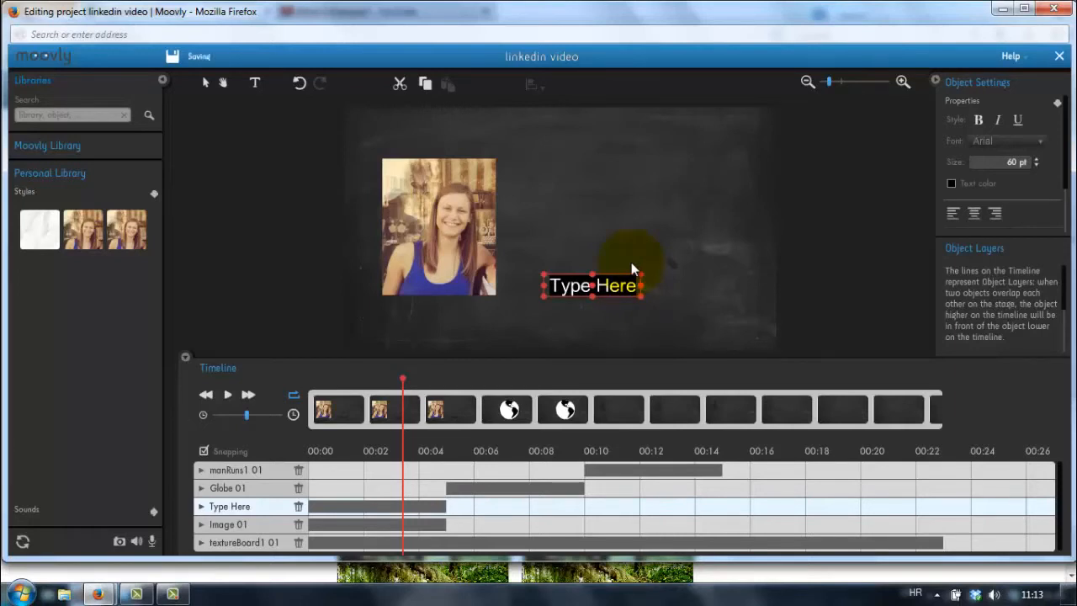
key(BackSpace)
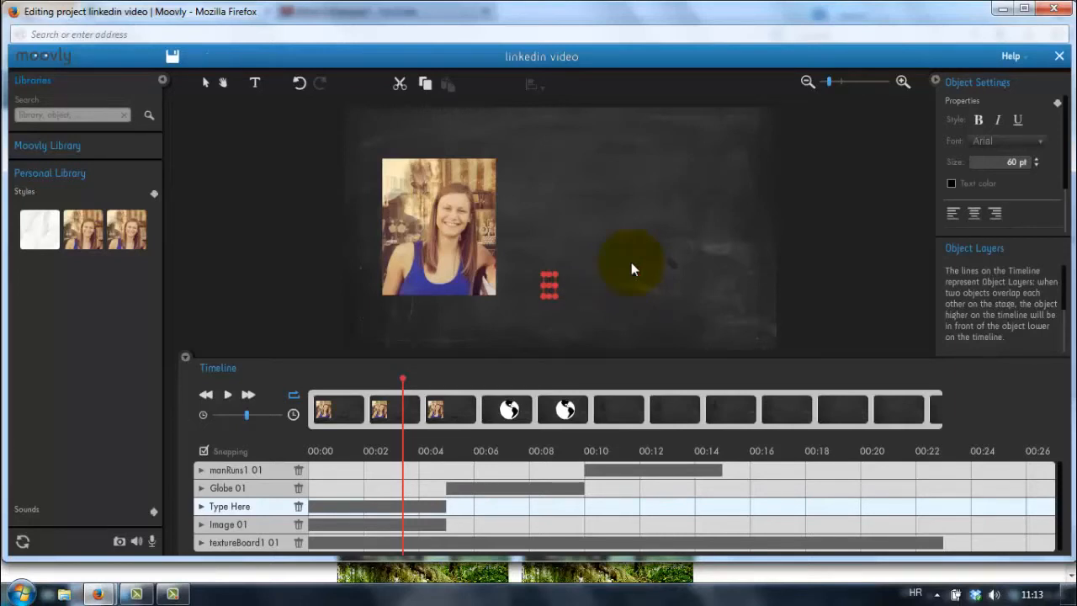
text(Hi, m)
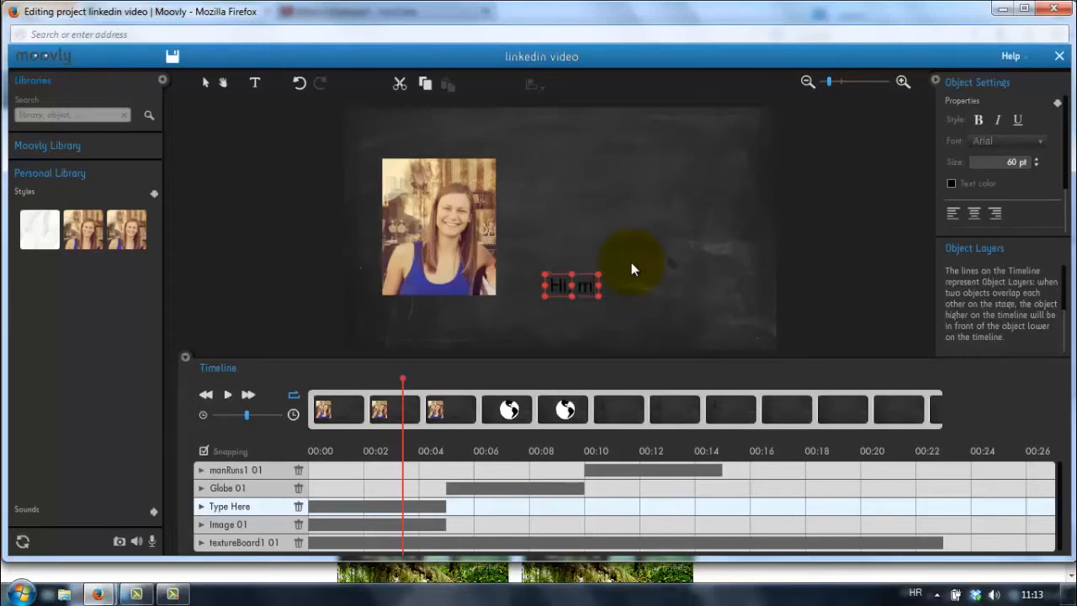
text(y name isMirna)
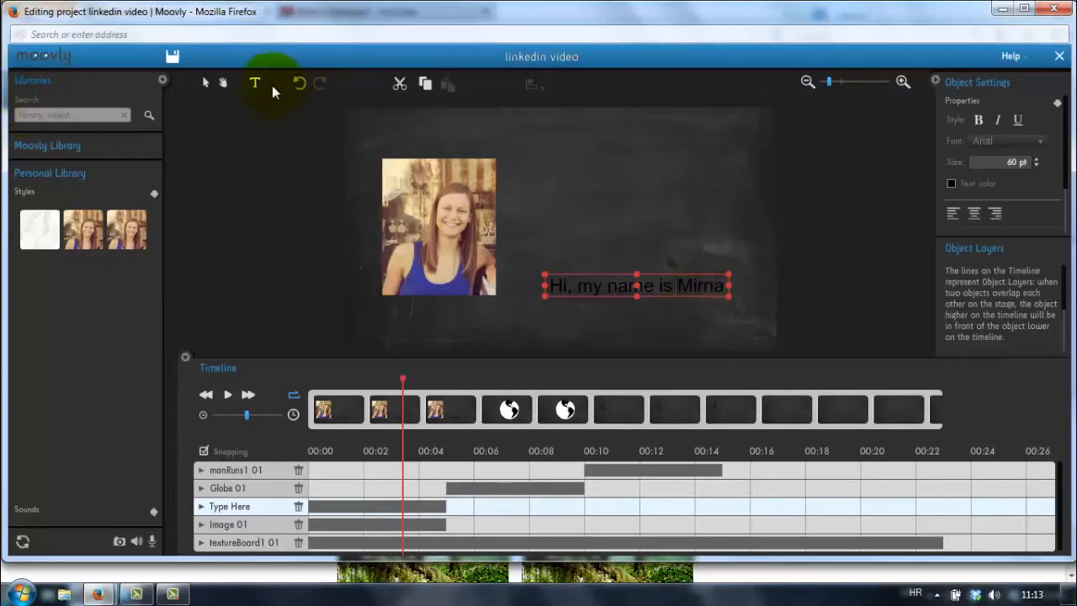
Step: Move the greeting text closer to the photo, keeping it level with the photo's lower edge
click(208, 85)
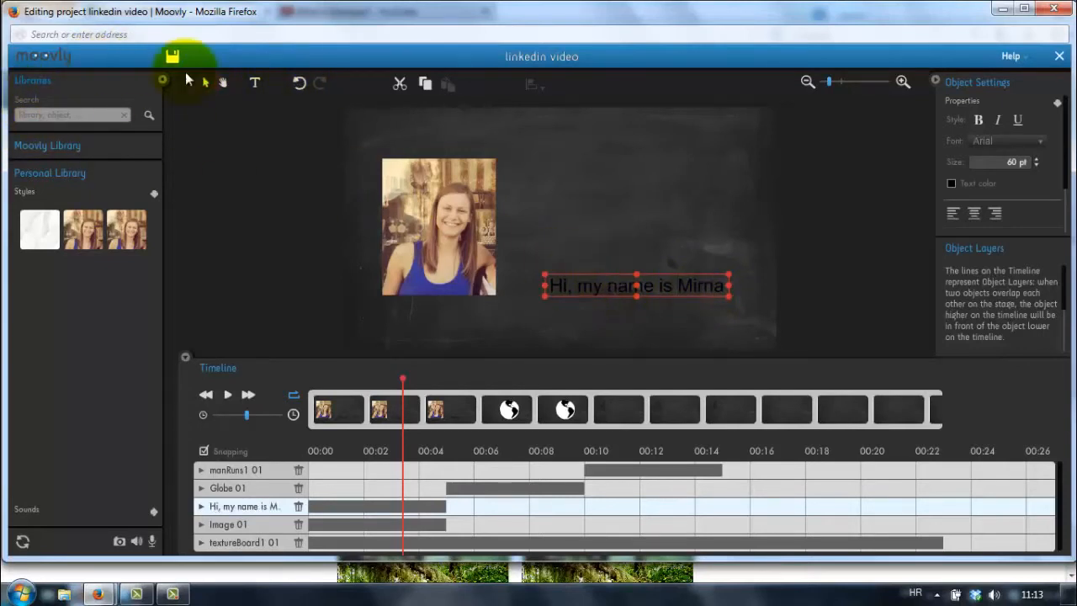
click(206, 88)
double_click(598, 289)
drag(638, 286, 609, 285)
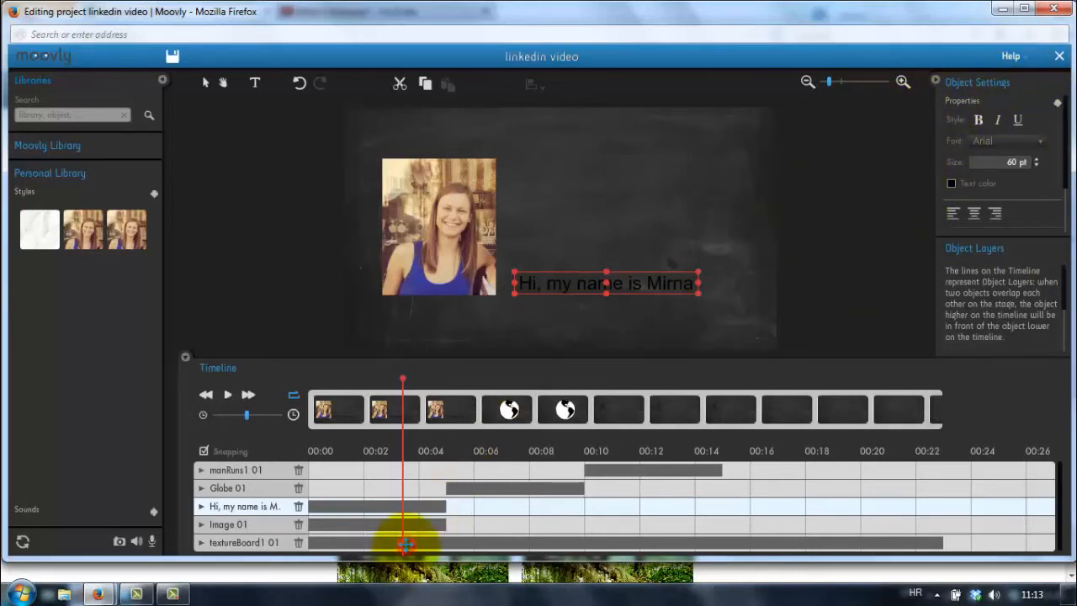
Step: Change the greeting text's color from black to near-white so it stands out on the blackboard
click(404, 544)
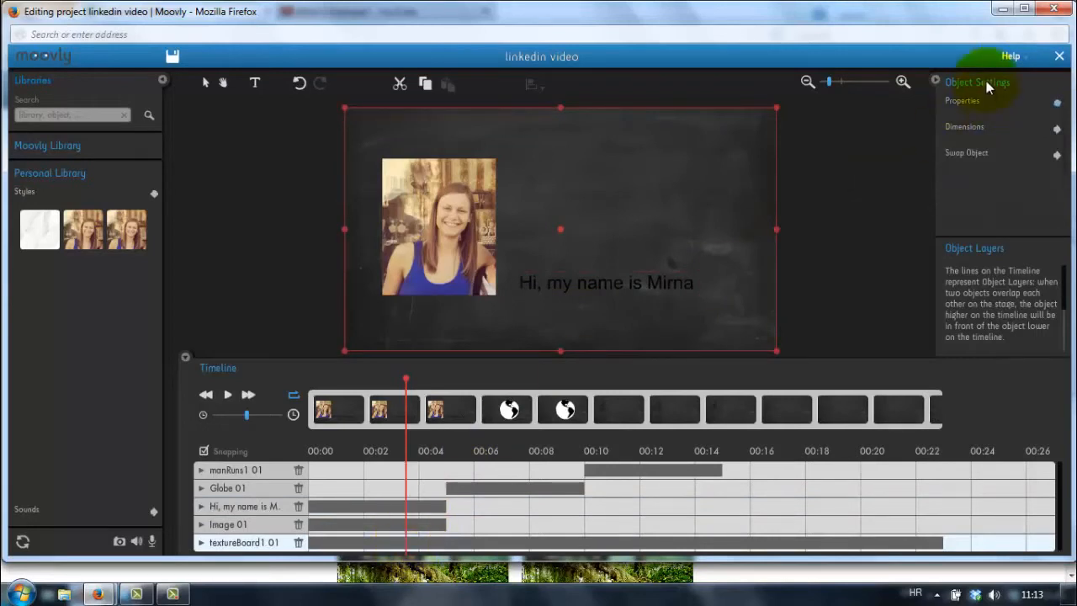
click(365, 523)
click(391, 501)
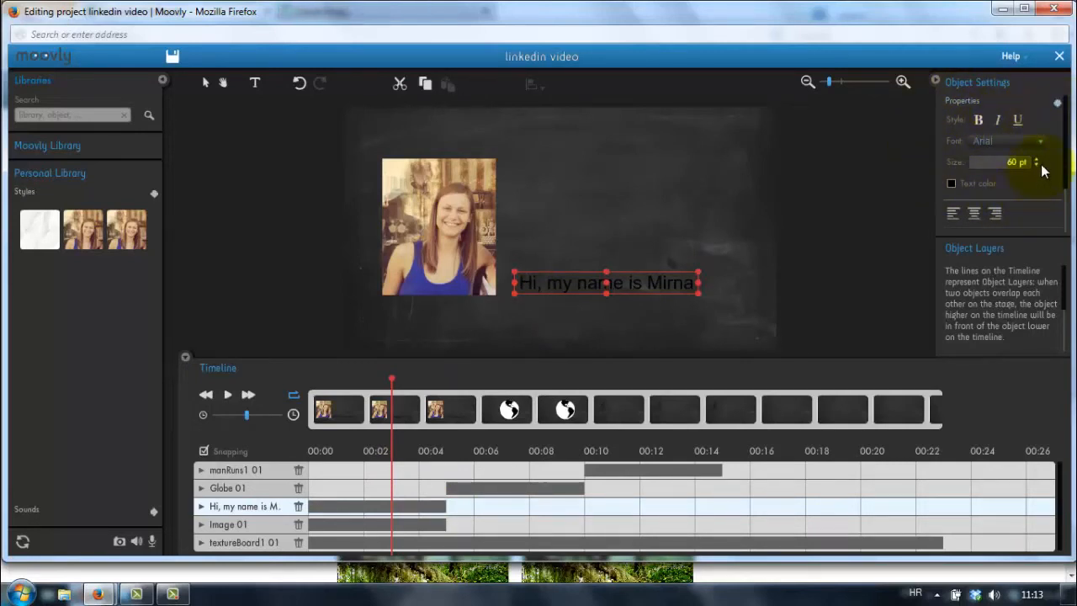
click(974, 216)
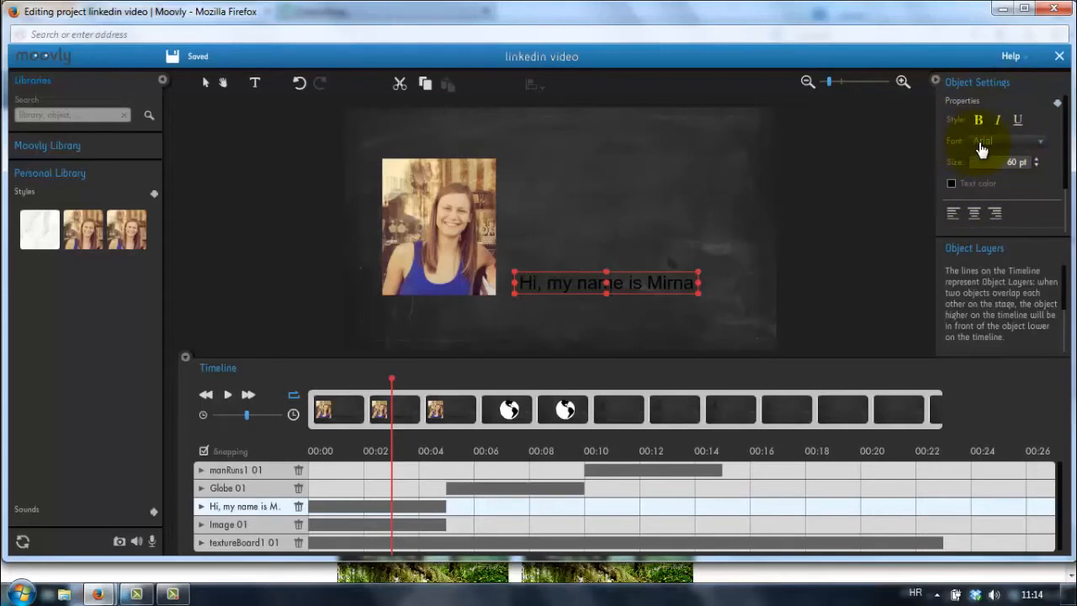
click(951, 187)
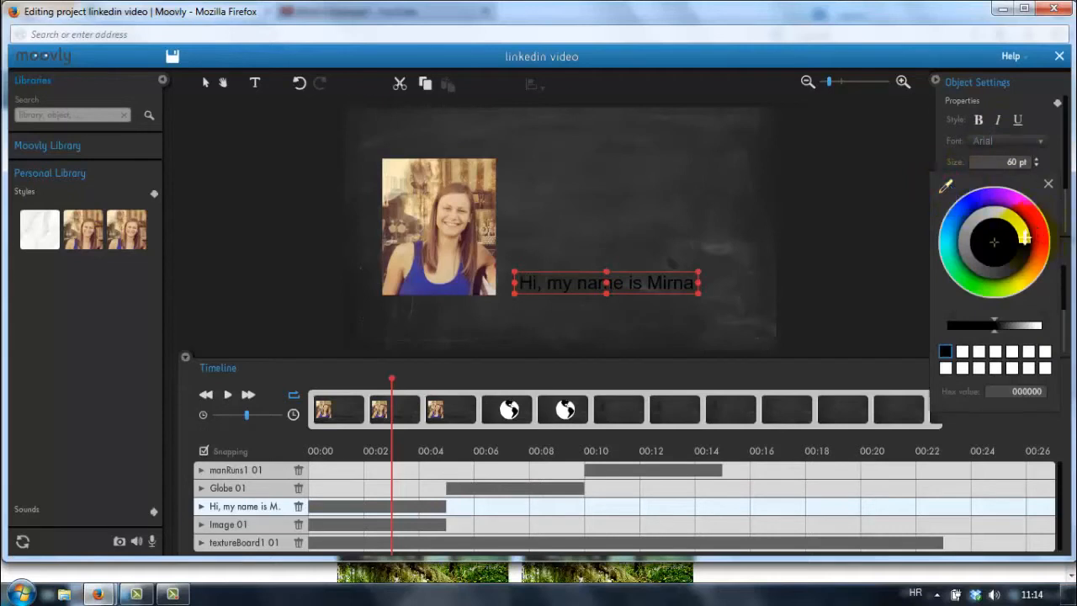
click(1024, 239)
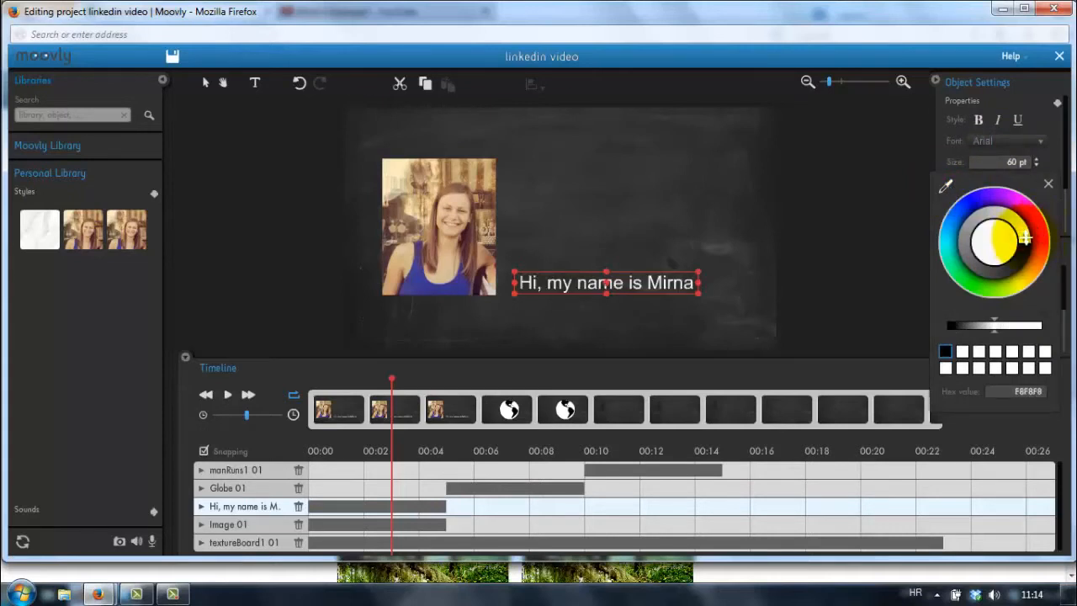
click(731, 278)
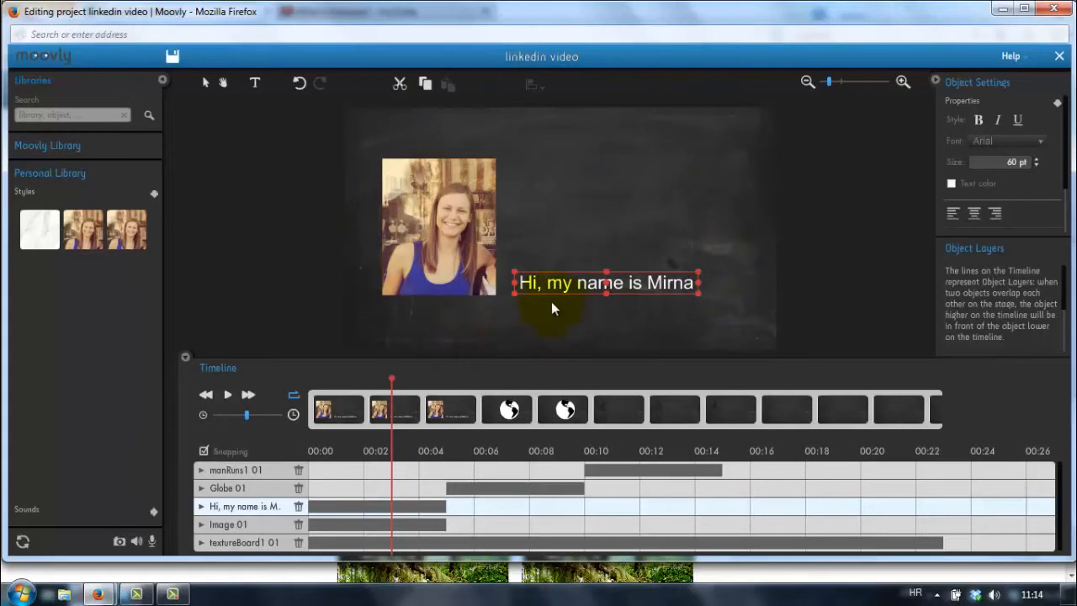
Step: Try PermanentMarker and another handwriting-style font on the greeting text
click(1008, 143)
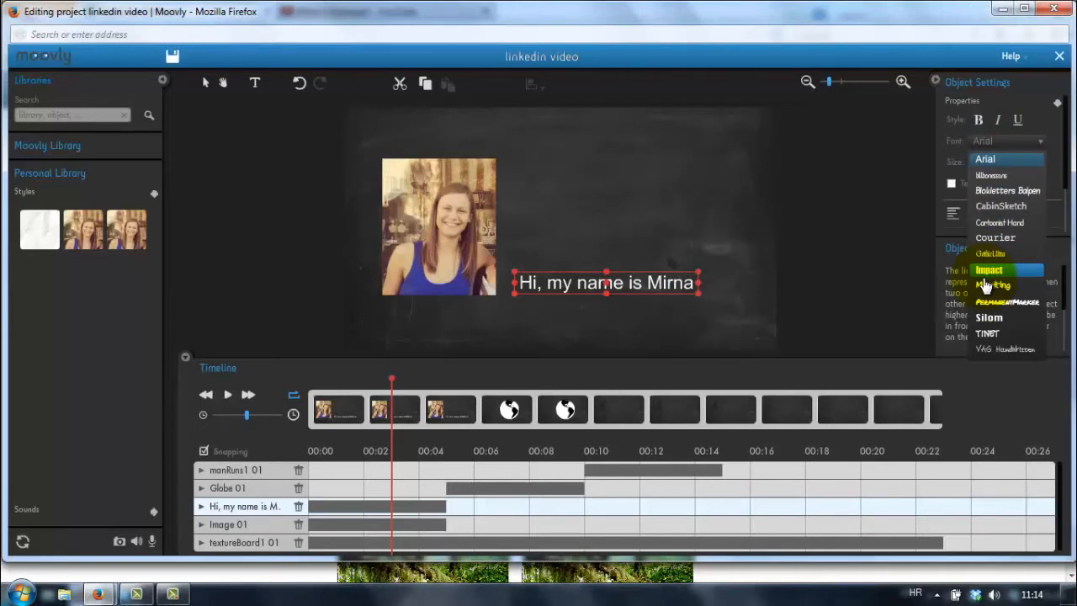
click(997, 302)
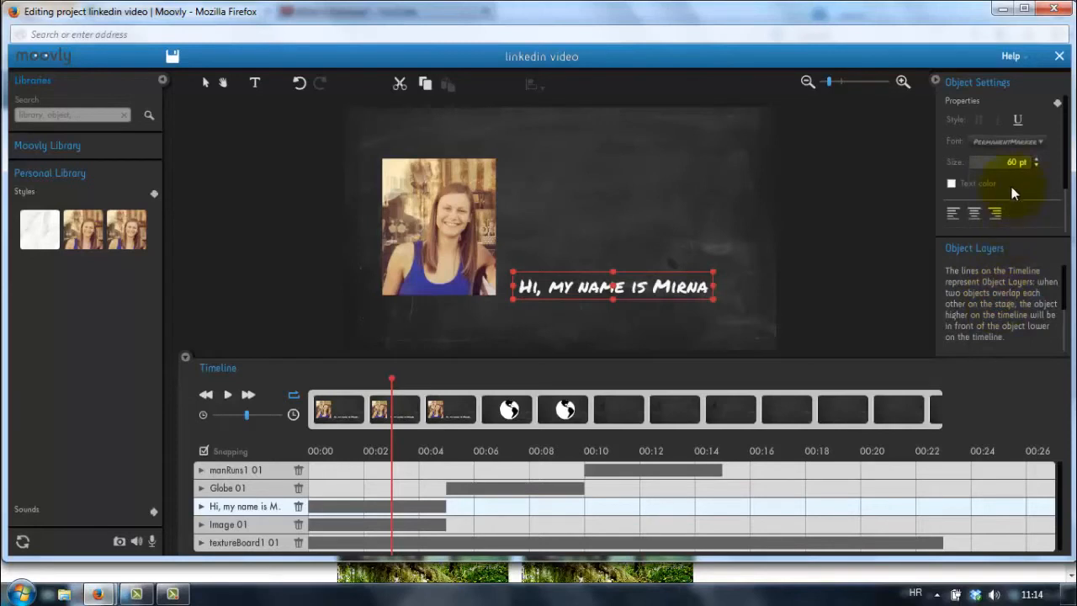
click(1019, 142)
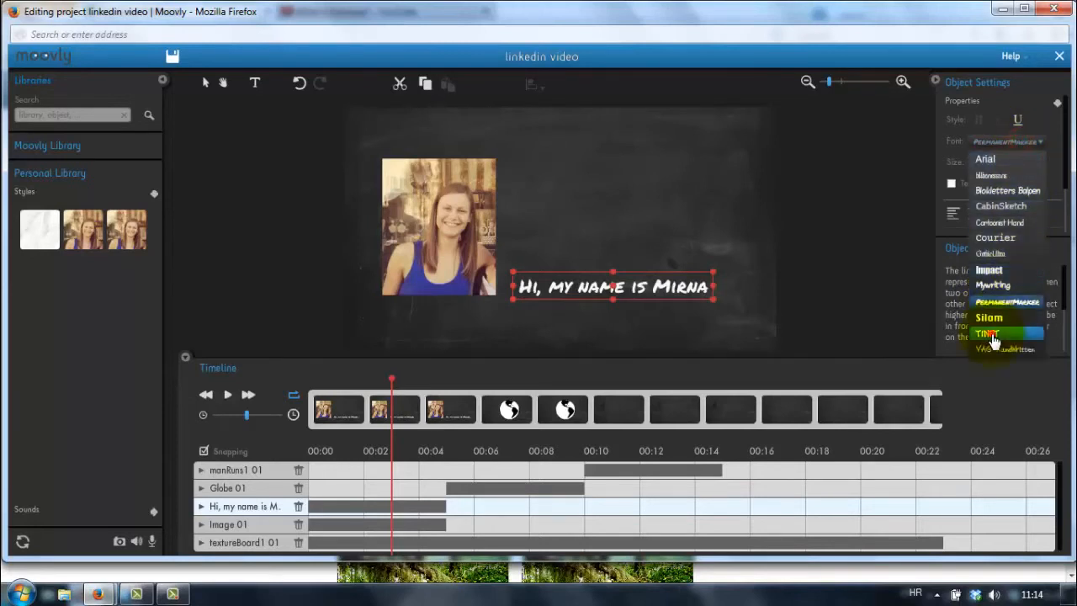
click(991, 337)
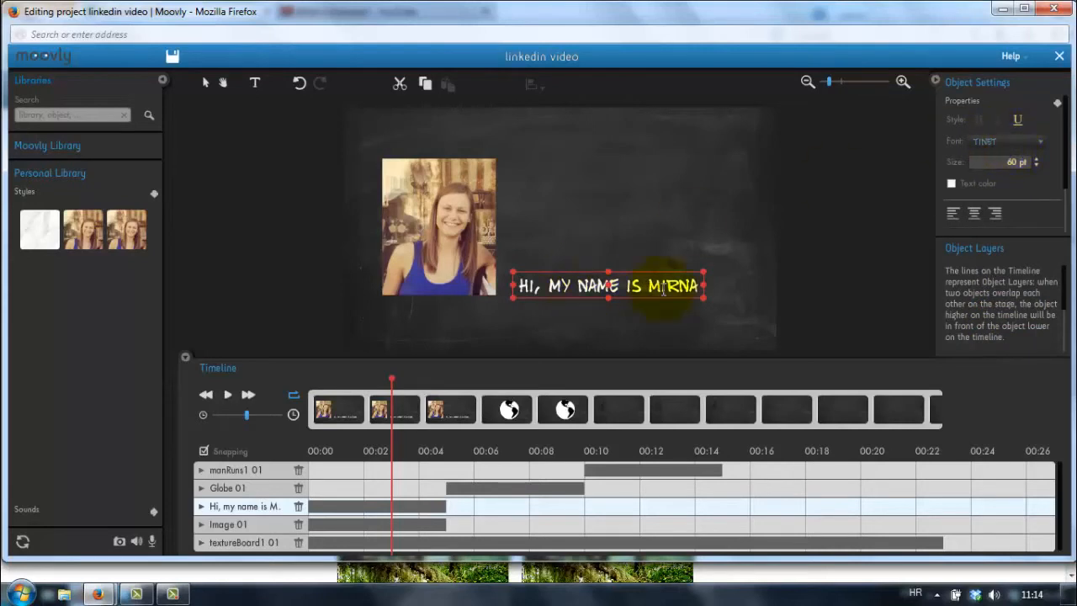
Step: Set the greeting text's font to CabinSketch
click(1018, 143)
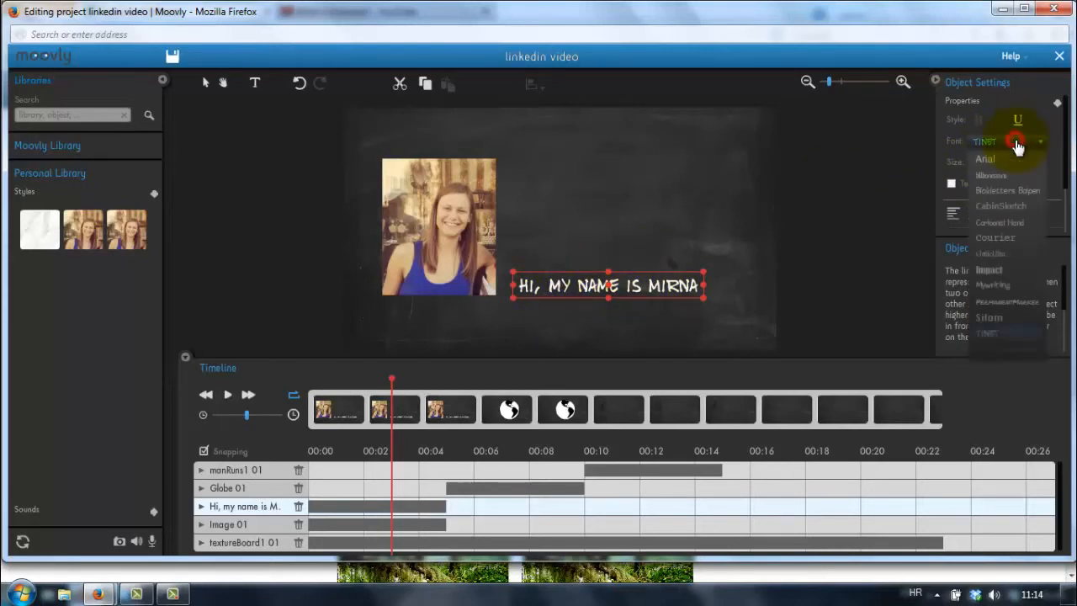
click(1007, 207)
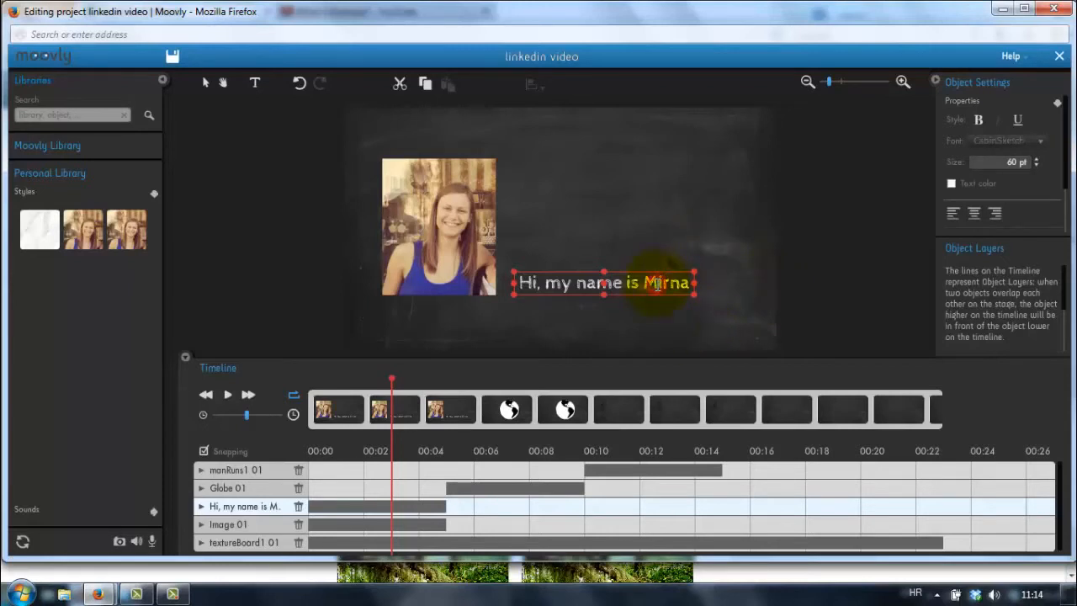
click(429, 204)
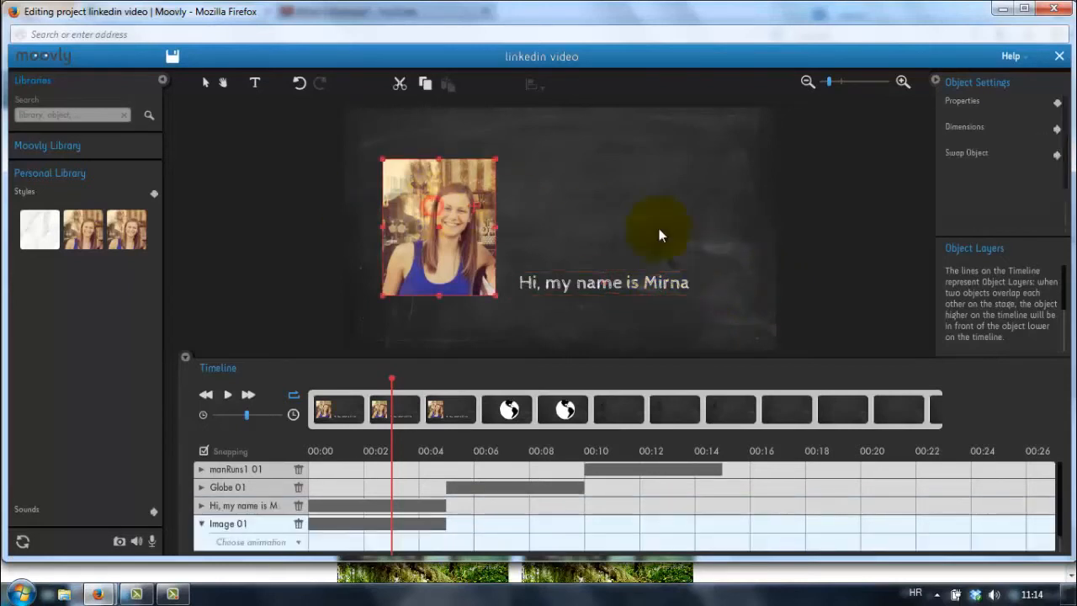
click(836, 268)
Step: Enlarge the greeting text slightly and reposition it just beside the photo's lower edge
click(555, 283)
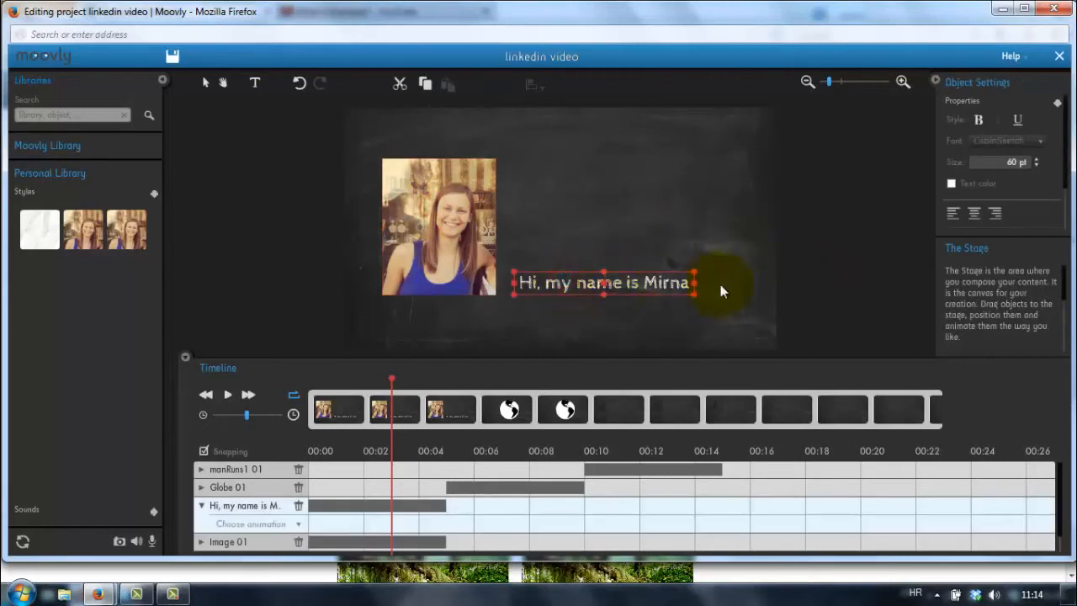
drag(695, 271, 712, 270)
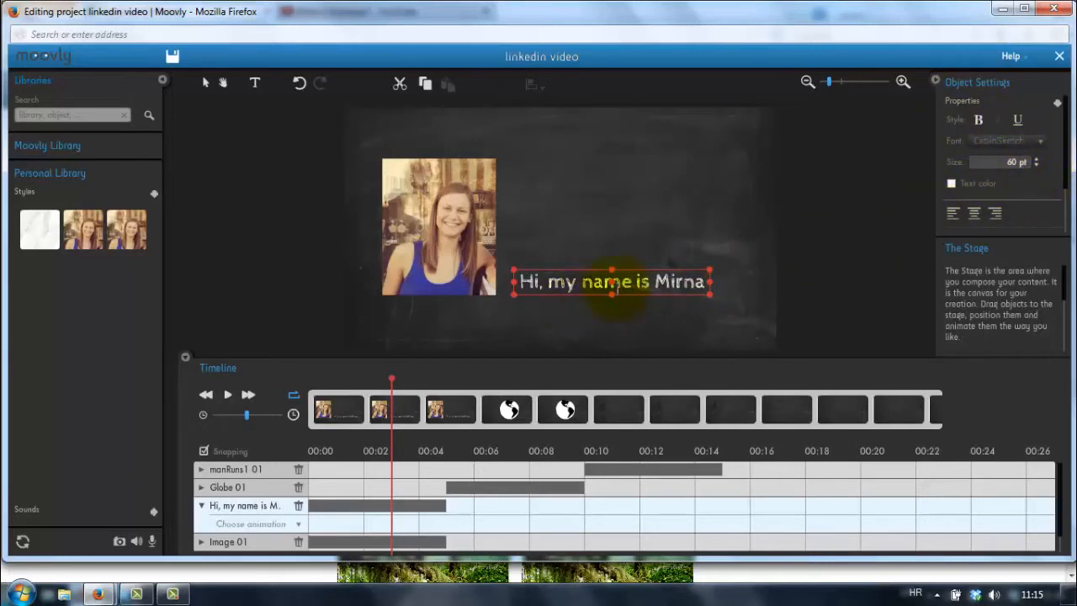
mouse_move(613, 279)
mouse_down()
mouse_move(632, 198)
mouse_move(595, 171)
mouse_move(616, 169)
mouse_move(622, 258)
mouse_move(611, 286)
mouse_up()
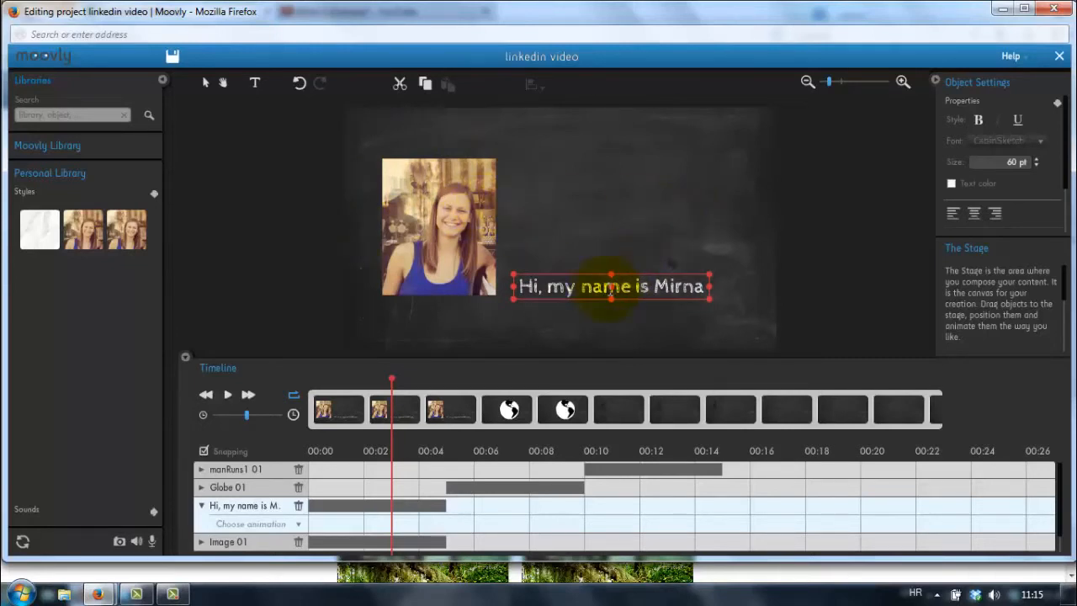
mouse_move(611, 286)
mouse_down()
mouse_move(645, 286)
mouse_move(615, 286)
mouse_up()
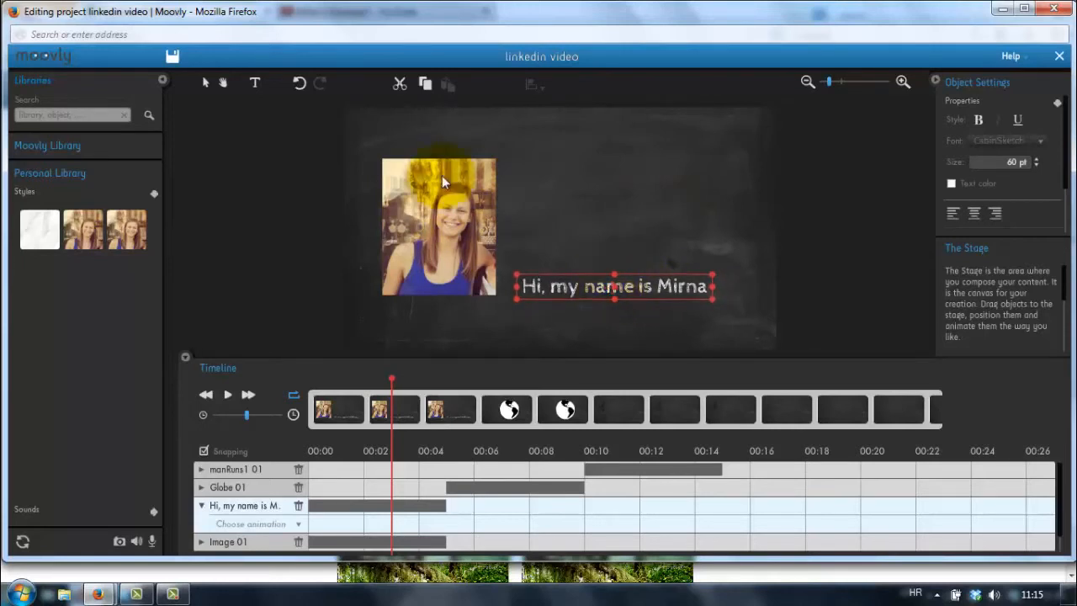
Step: Collapse the animation row of the greeting text layer and keep that layer selected
click(200, 506)
click(230, 522)
click(229, 504)
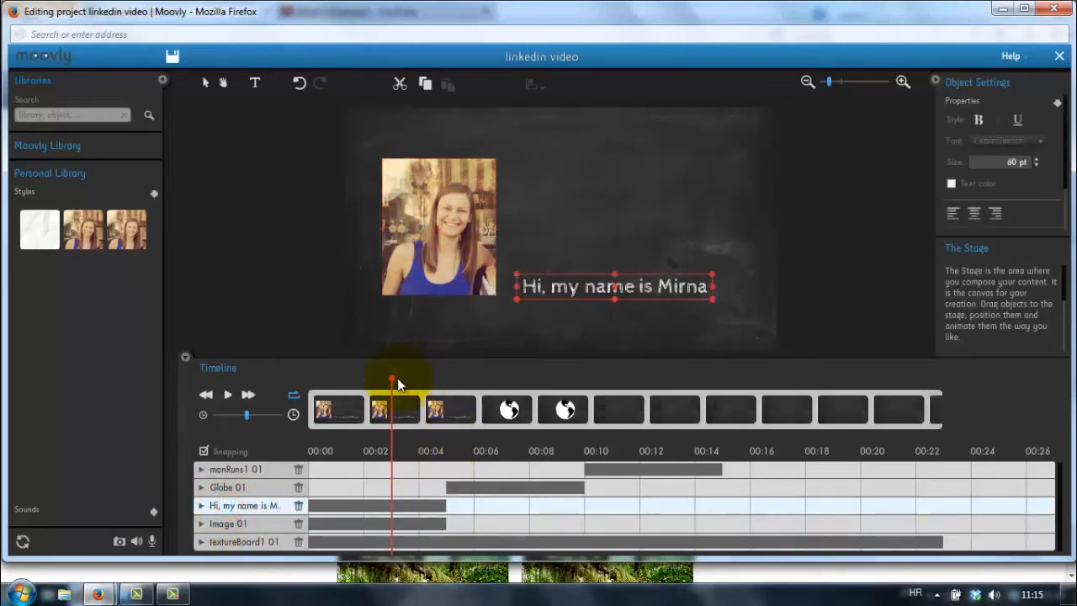
Step: Play the animation from 00:00 to about 00:11 and review the Globe 01 and manRuns1 01 sections
drag(397, 383, 297, 375)
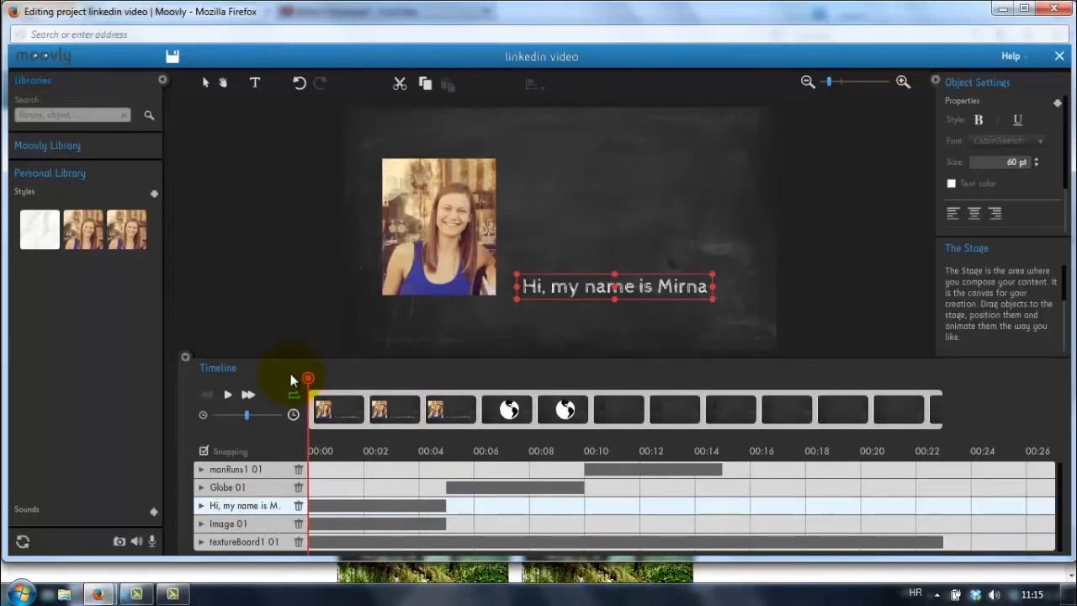
key(space)
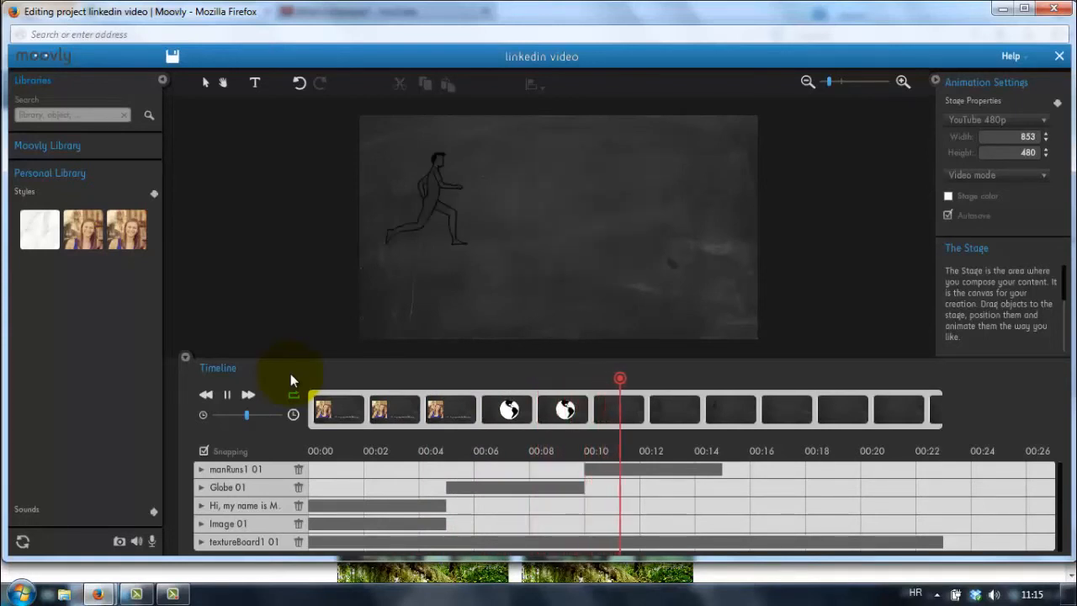
key(space)
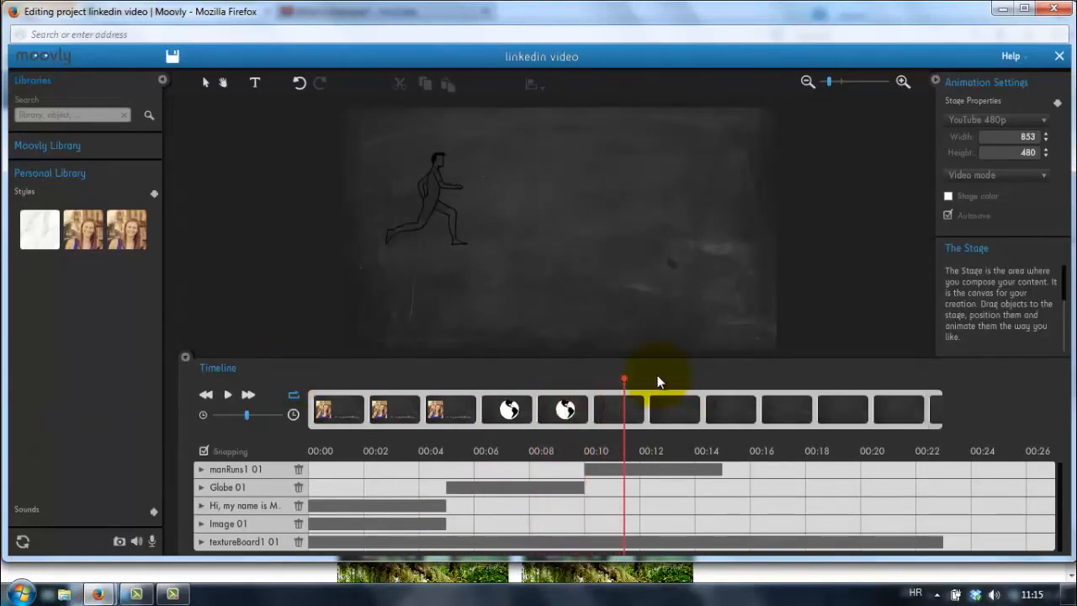
drag(623, 380, 479, 385)
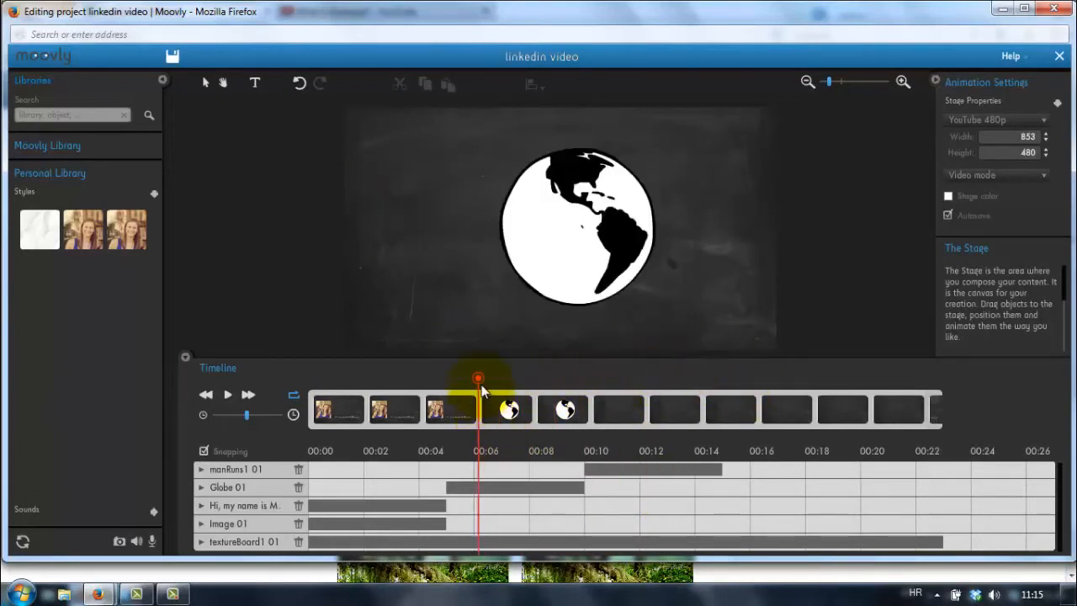
click(485, 485)
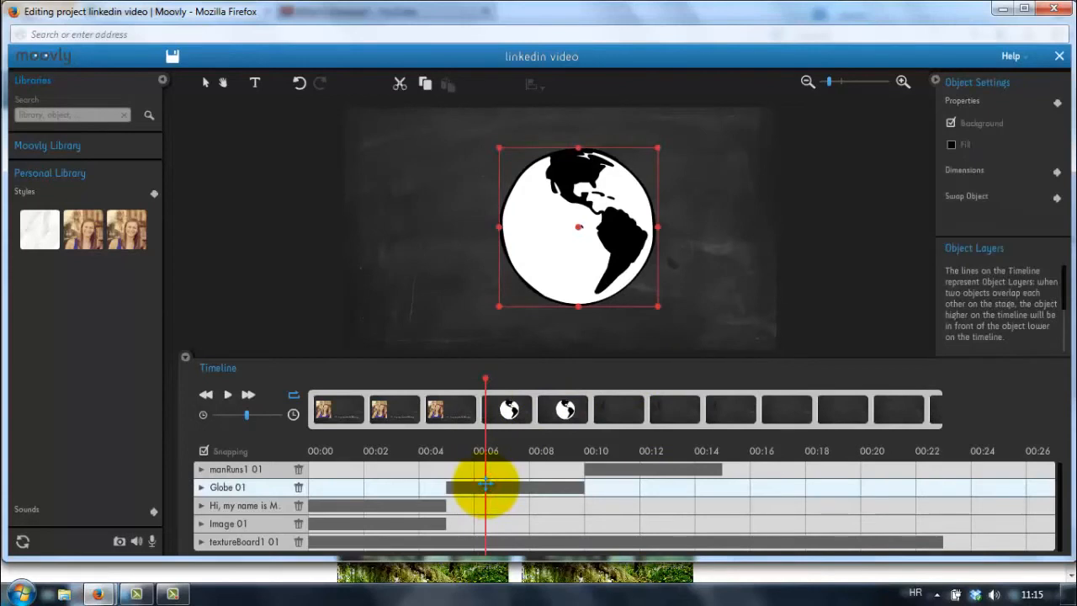
drag(488, 381, 629, 379)
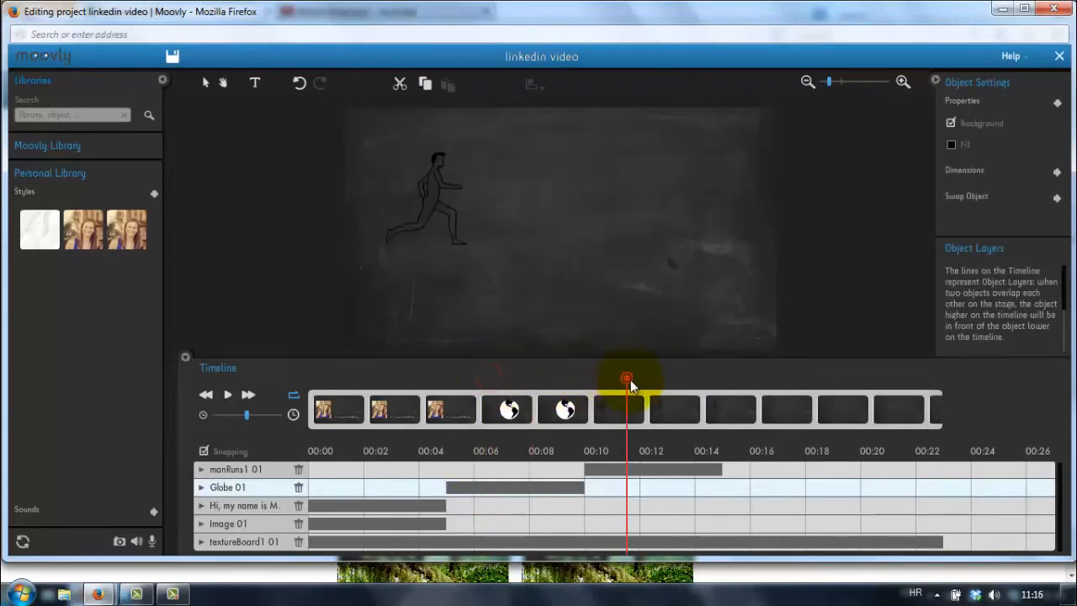
Step: Move the running man toward the middle of the blackboard and turn on its background
click(606, 468)
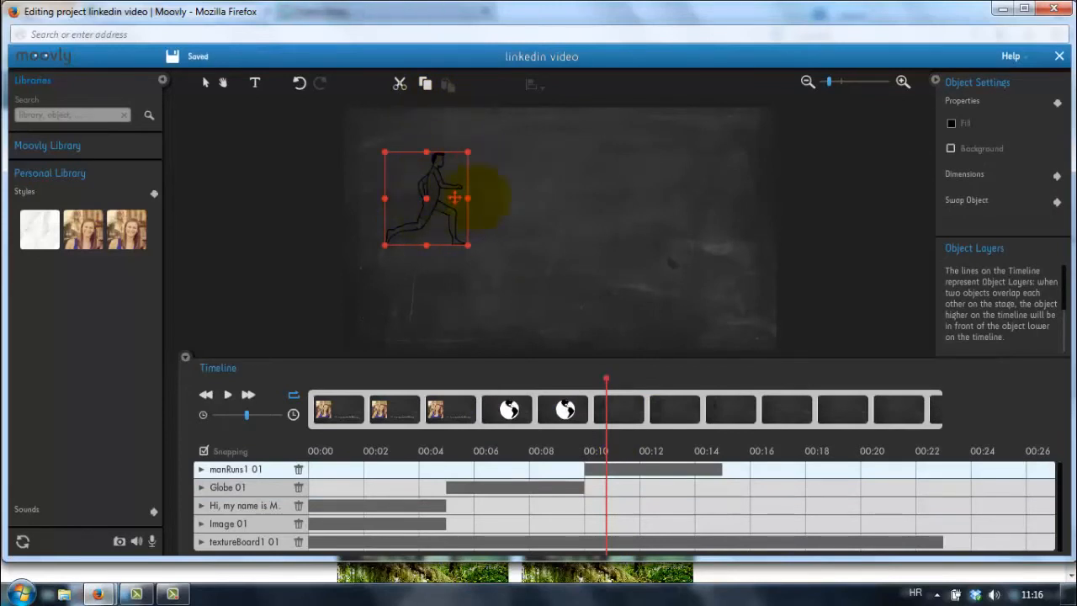
drag(426, 199, 543, 218)
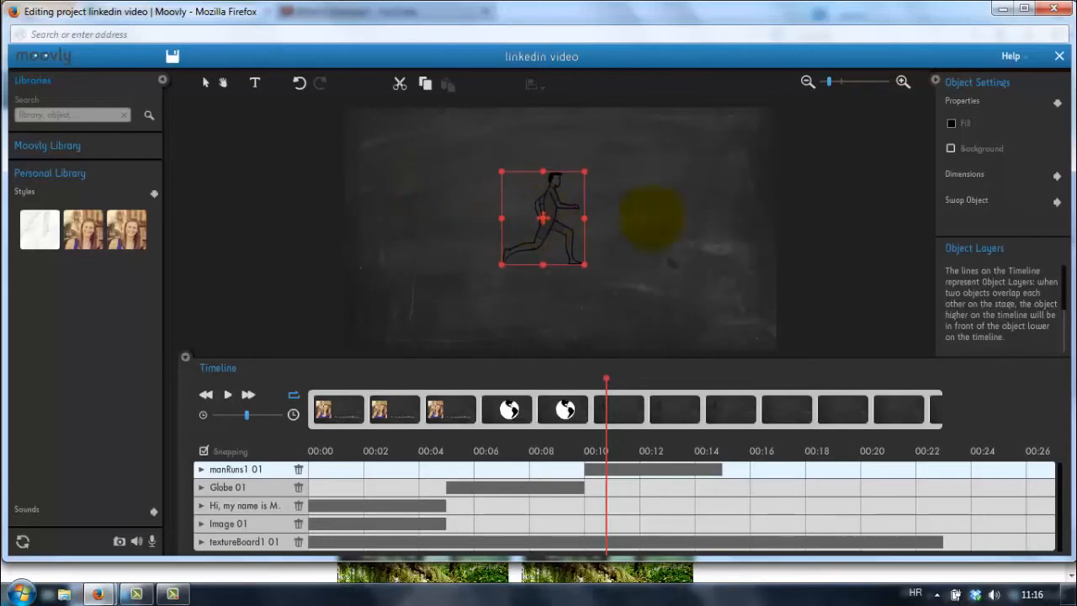
click(951, 149)
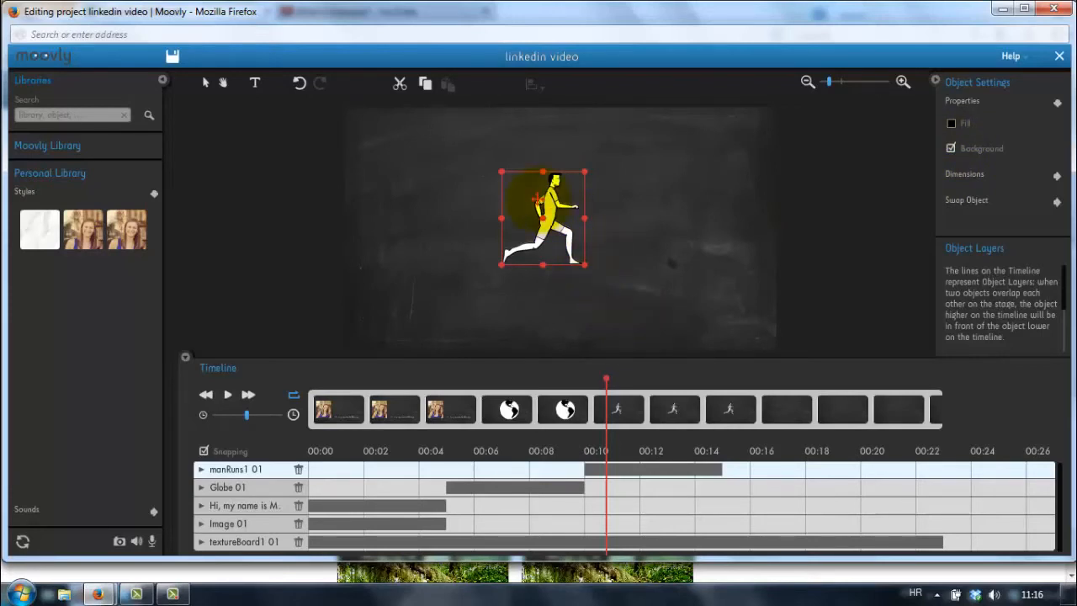
Step: Enlarge the running man to about twice its size, recentre it on the blackboard and keep its background enabled
drag(585, 265, 647, 371)
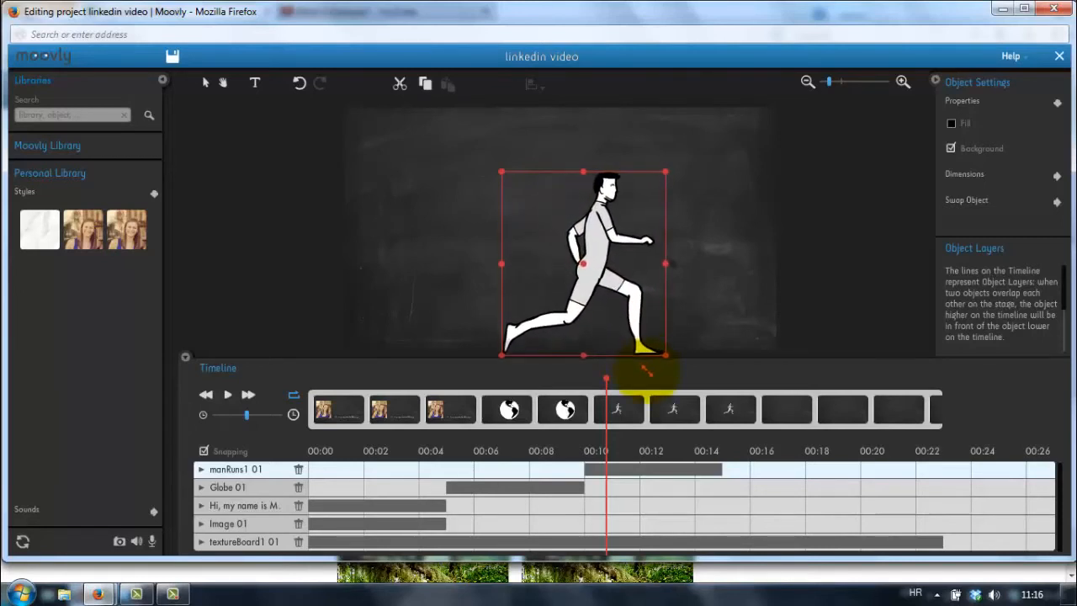
drag(583, 264, 540, 264)
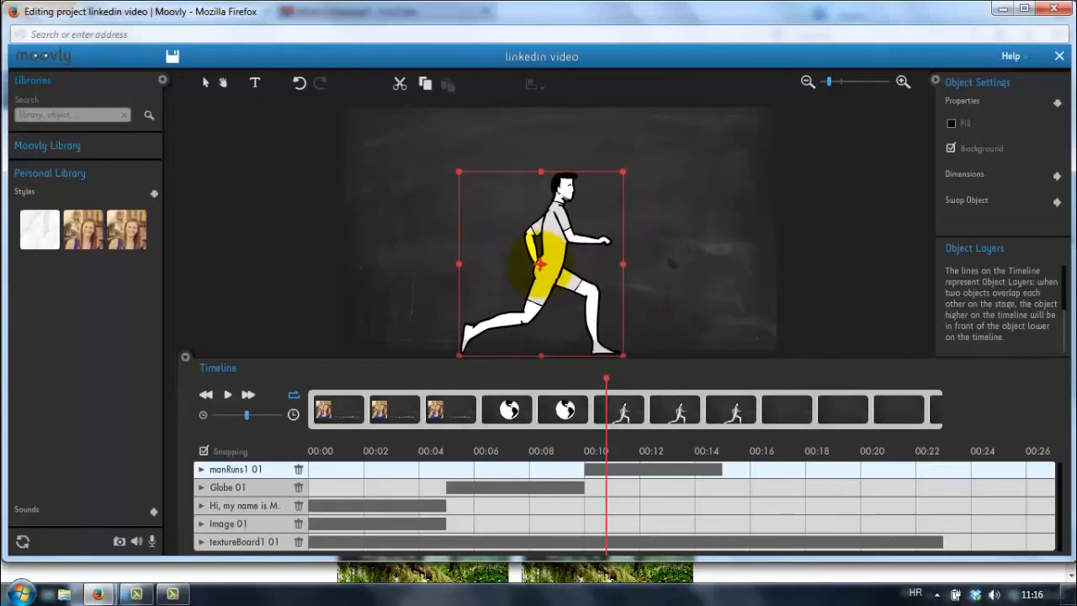
click(951, 150)
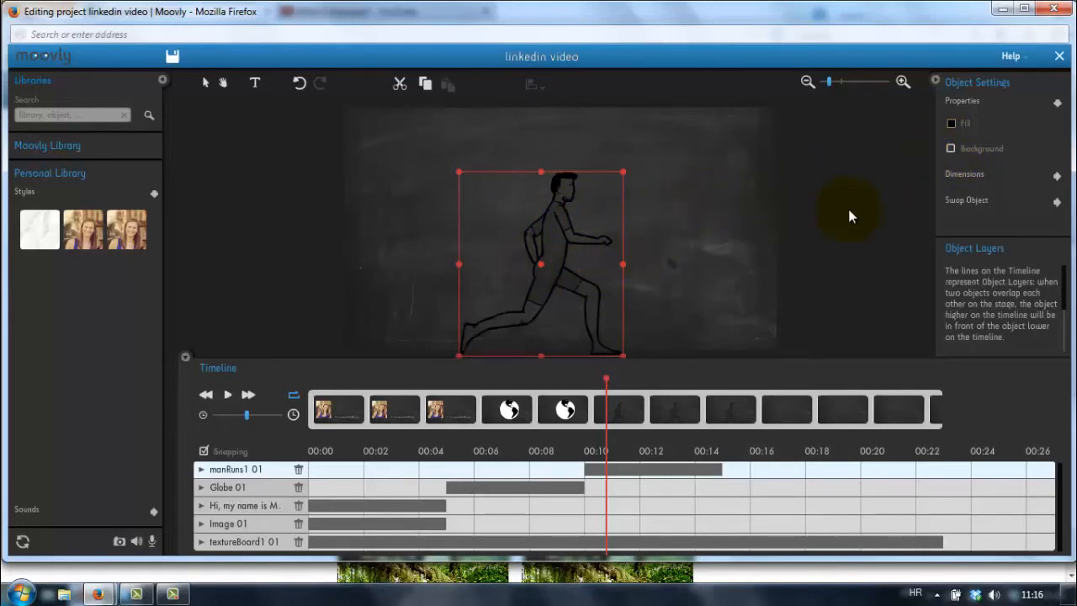
click(951, 149)
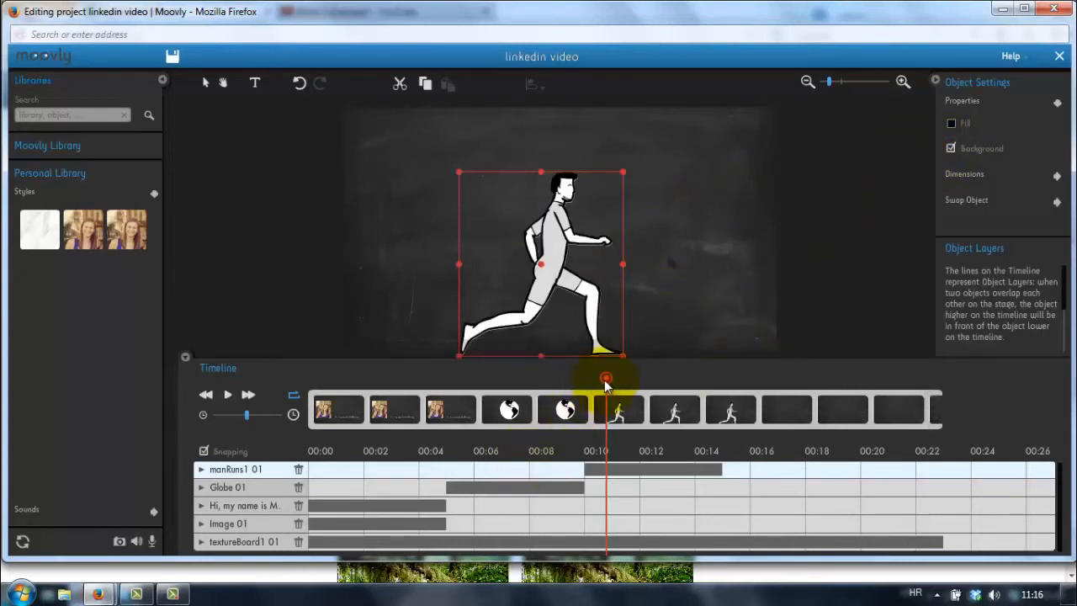
Step: Extend the greeting text and Image 01 layers on the timeline so both end at about 00:09
drag(607, 381, 341, 377)
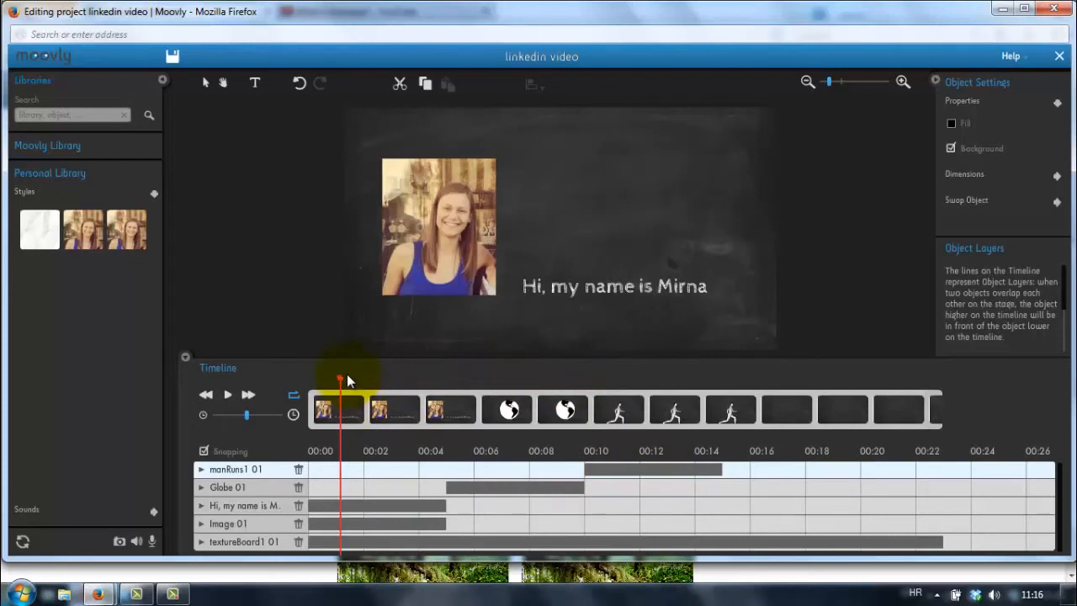
mouse_move(334, 379)
mouse_down()
mouse_move(443, 387)
mouse_move(338, 387)
mouse_up()
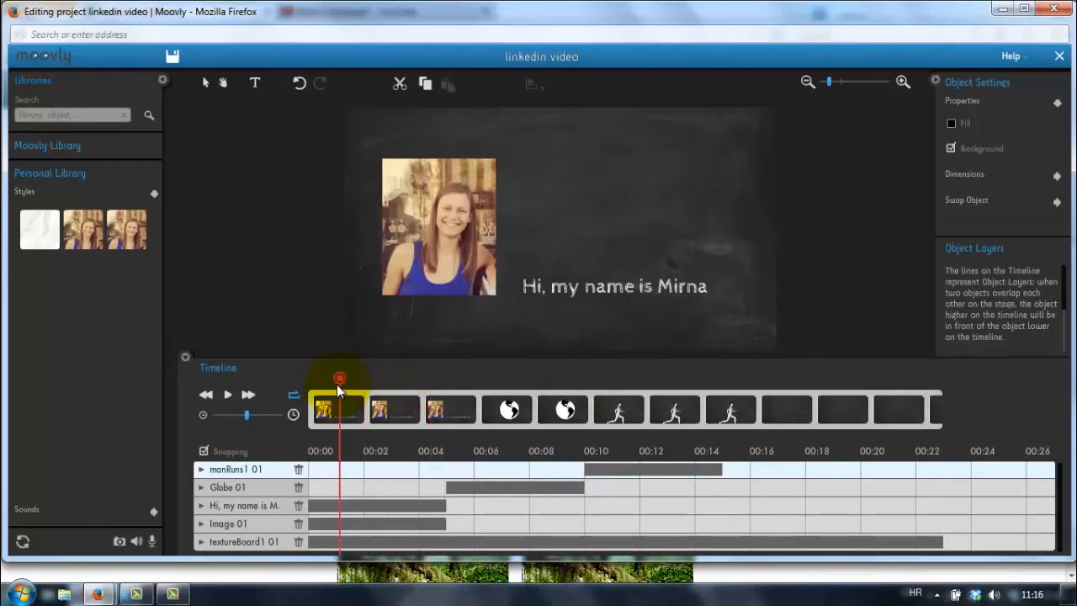
click(656, 470)
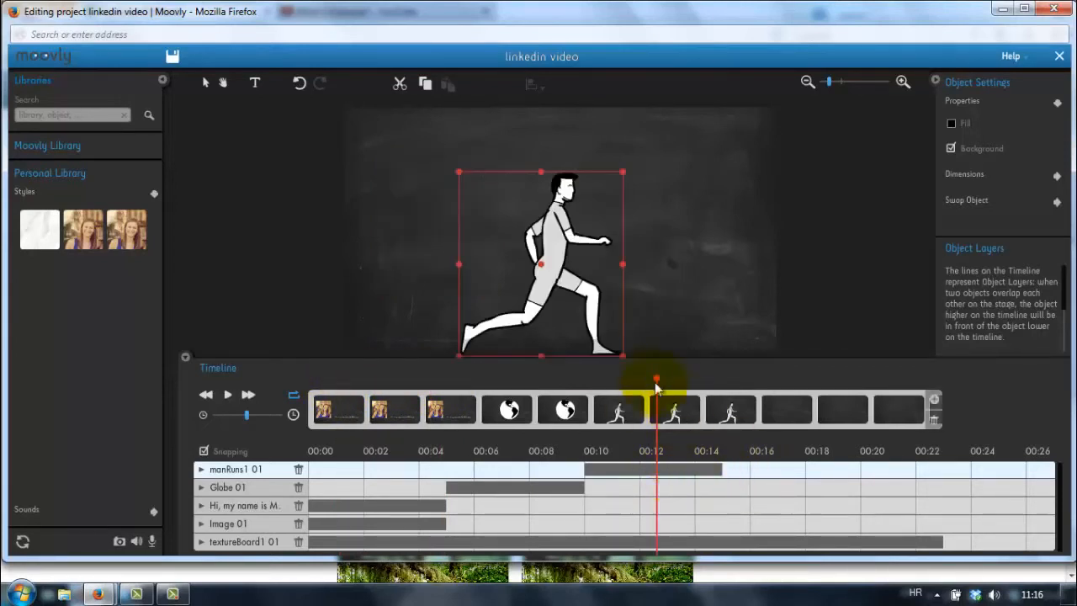
drag(653, 377, 393, 383)
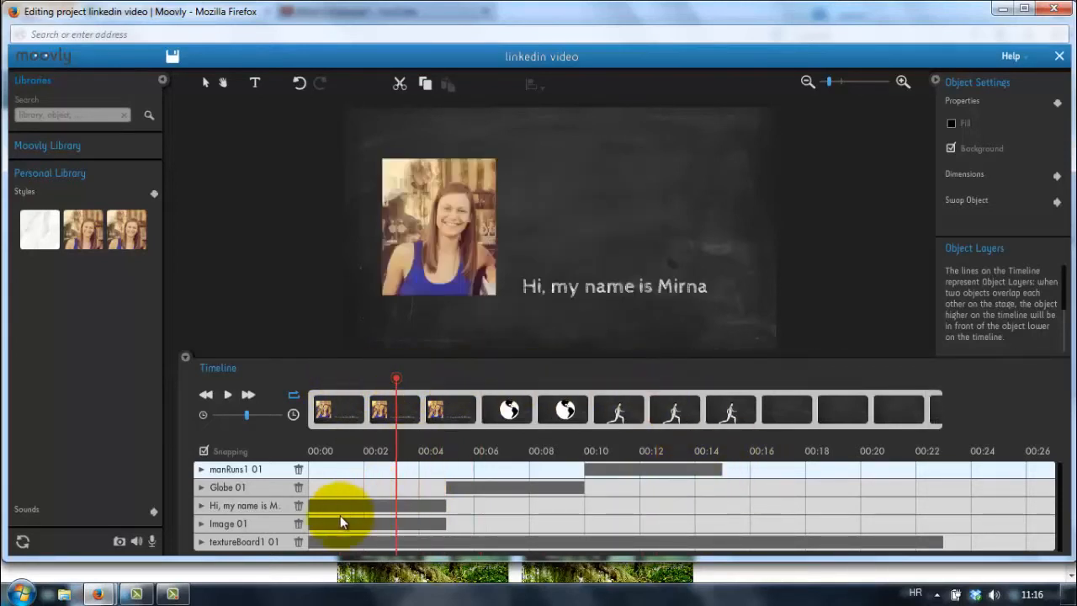
click(239, 523)
click(239, 507)
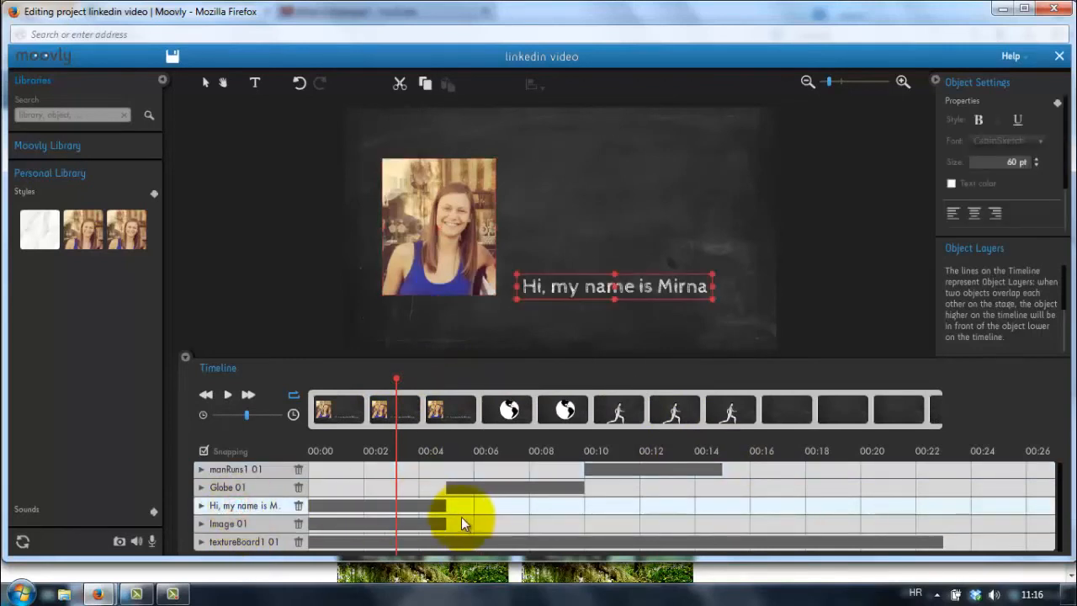
drag(450, 505, 551, 505)
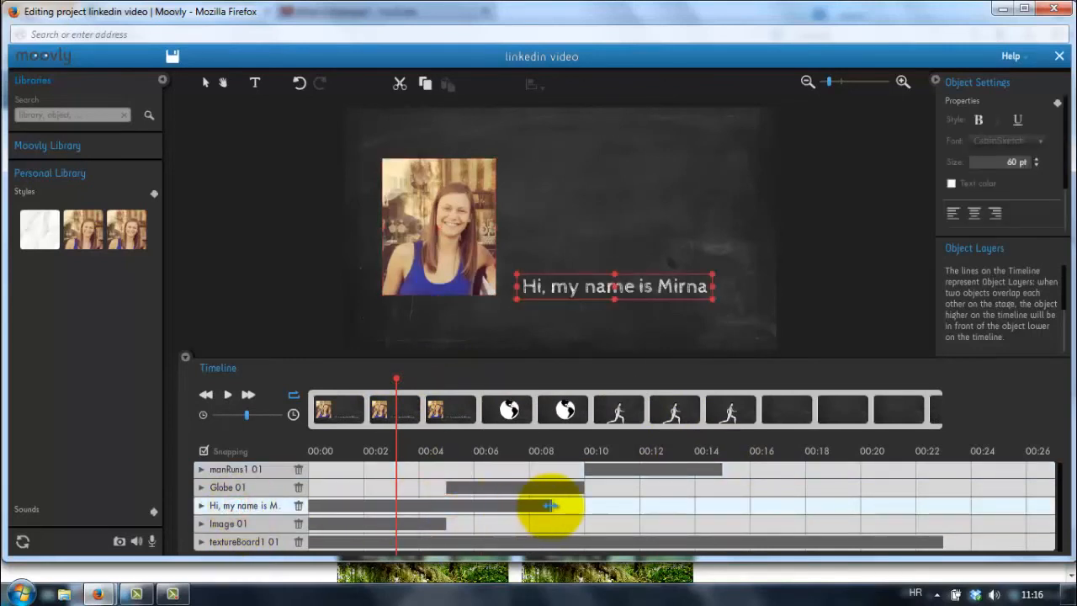
drag(446, 524, 551, 523)
Step: Shift Globe 01 to start at about 00:09, where the photo ends, and manRuns1 01 to start at about 00:14
drag(399, 378, 505, 379)
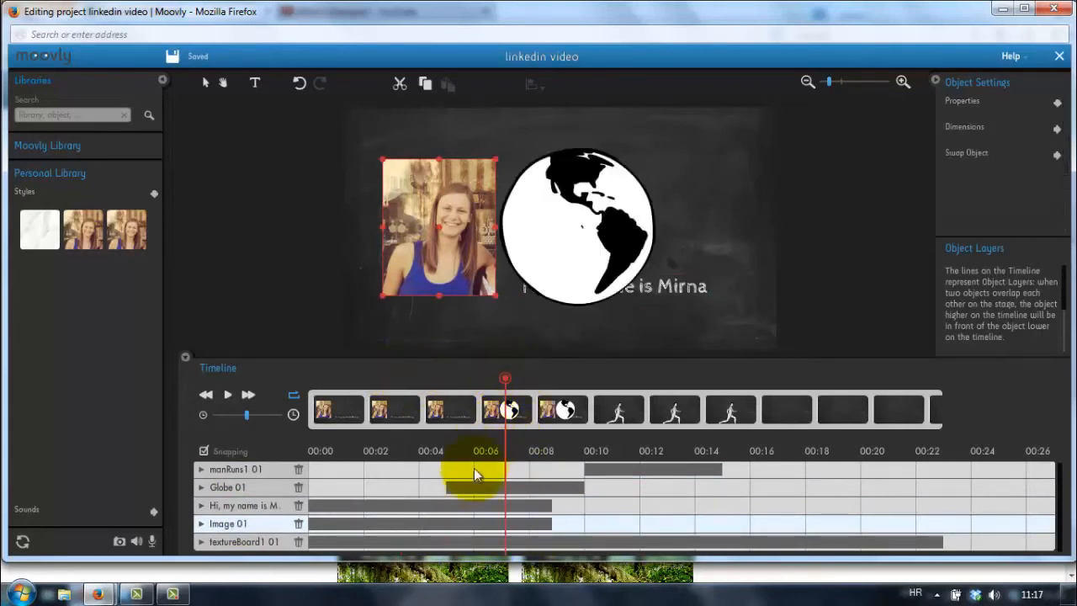
drag(471, 481, 568, 486)
drag(507, 380, 690, 385)
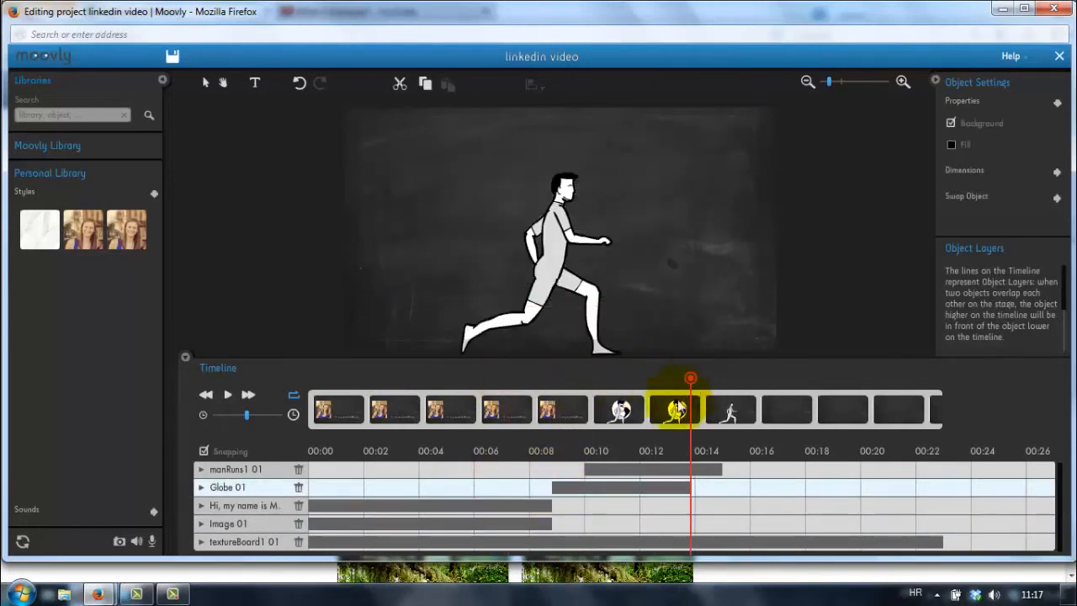
click(608, 468)
drag(608, 468, 698, 470)
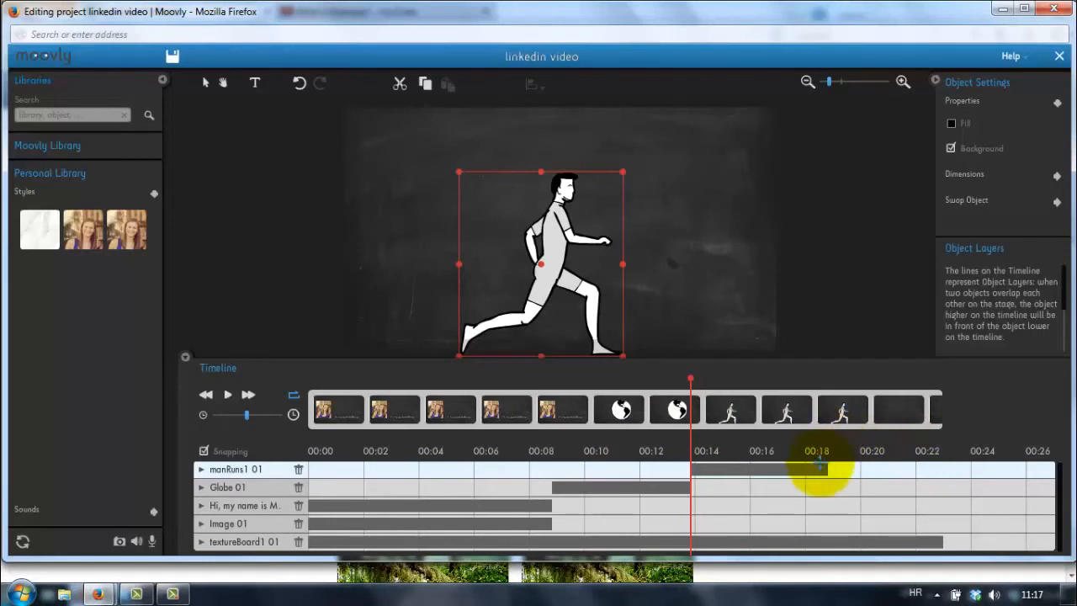
Step: Lengthen Globe 01 and manRuns1 01 to fill the time until the blackboard ends, and reorder them so the runner precedes the globe
drag(690, 485, 739, 483)
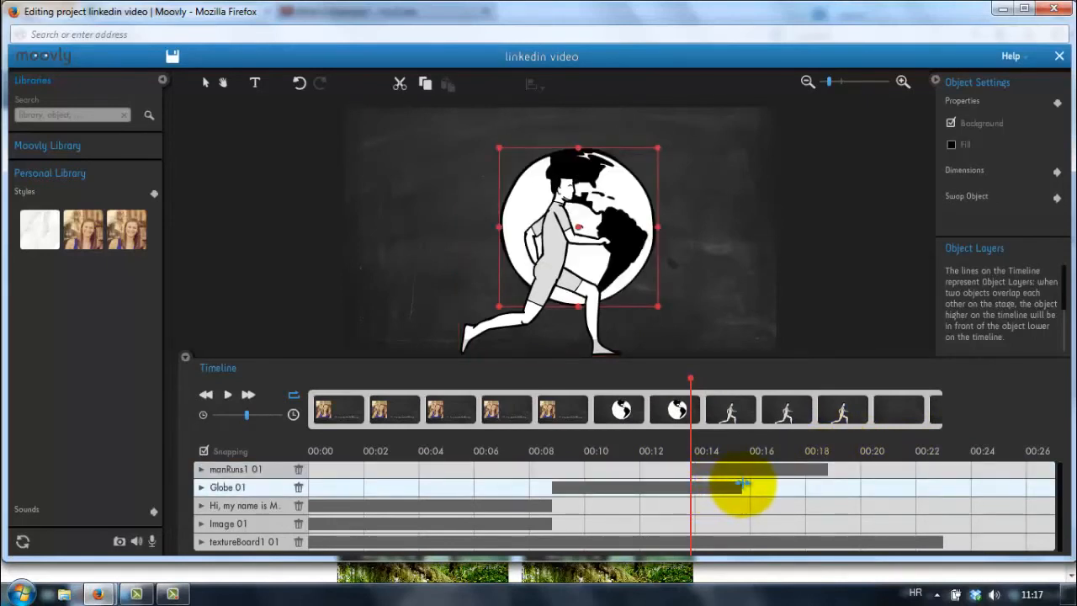
drag(709, 468, 762, 474)
drag(848, 464, 942, 469)
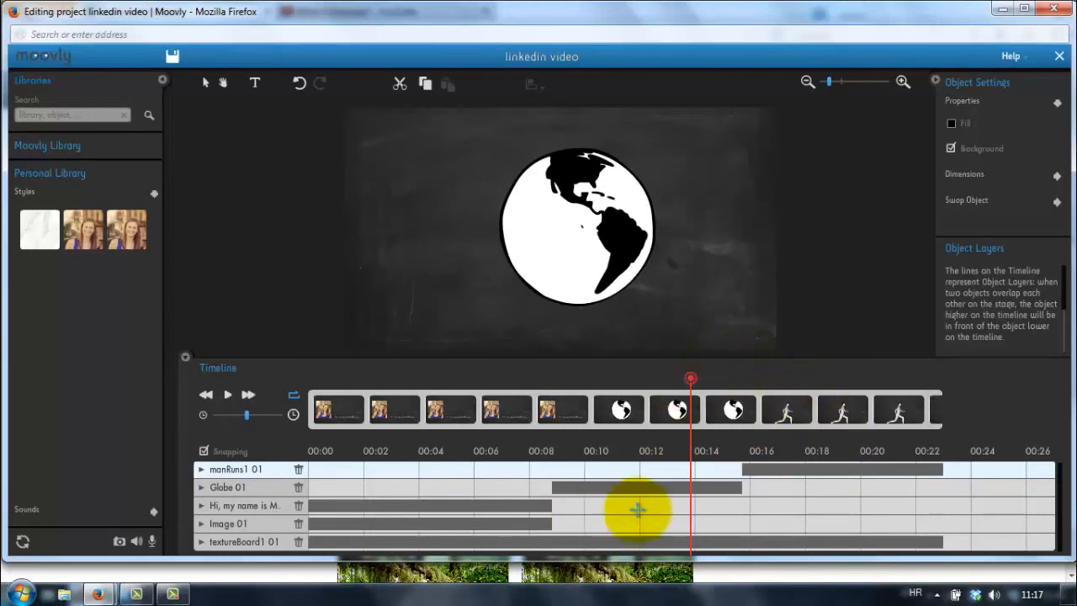
drag(613, 487, 605, 458)
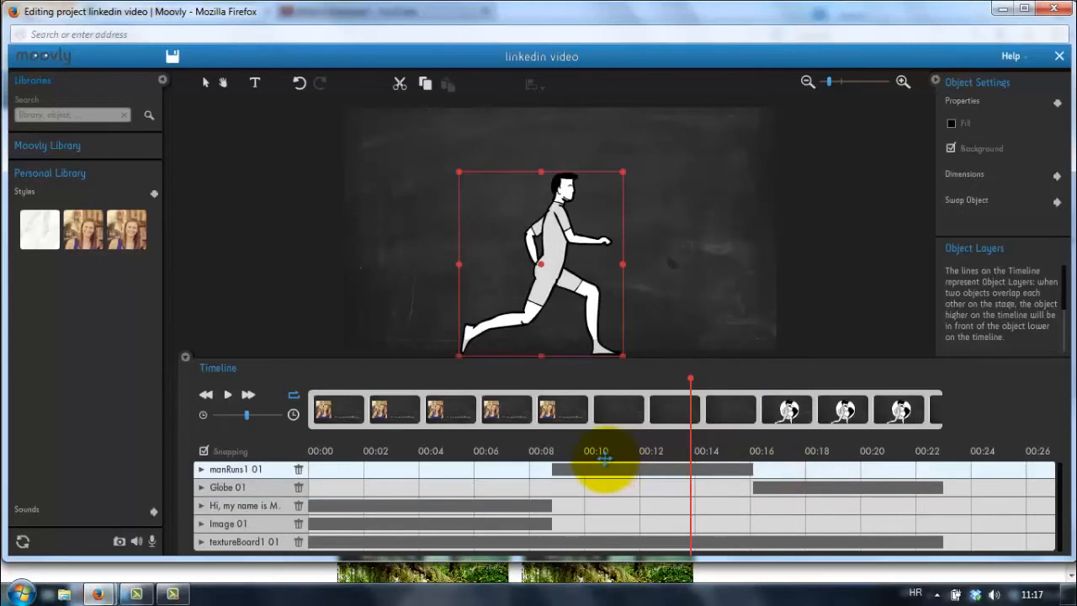
Step: Play the animation from 00:00 to about 00:18 to review the new timing, and return the playhead to the start
drag(691, 379, 294, 381)
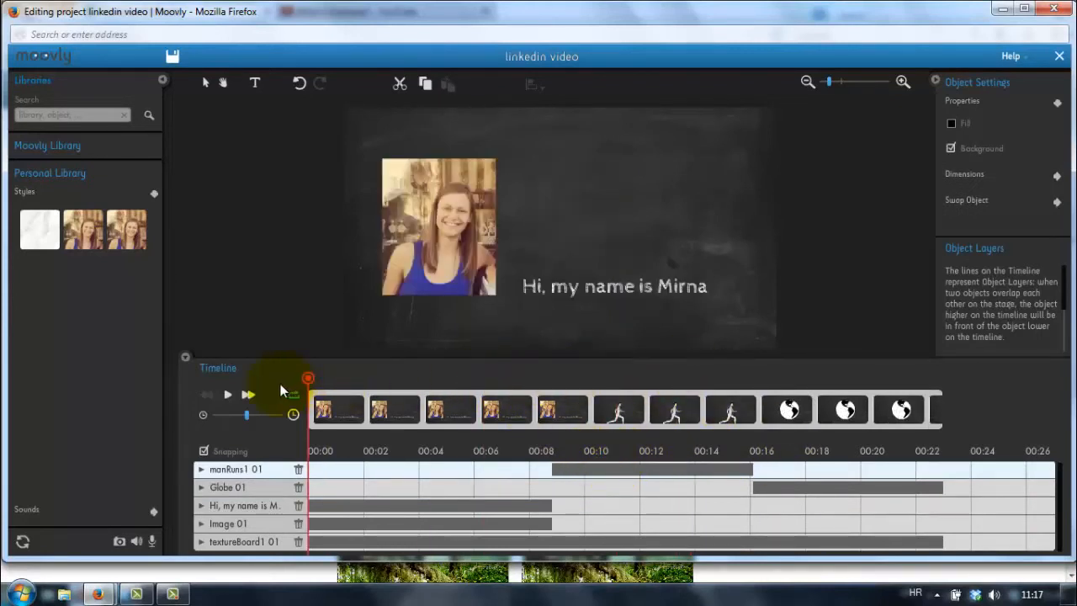
key(space)
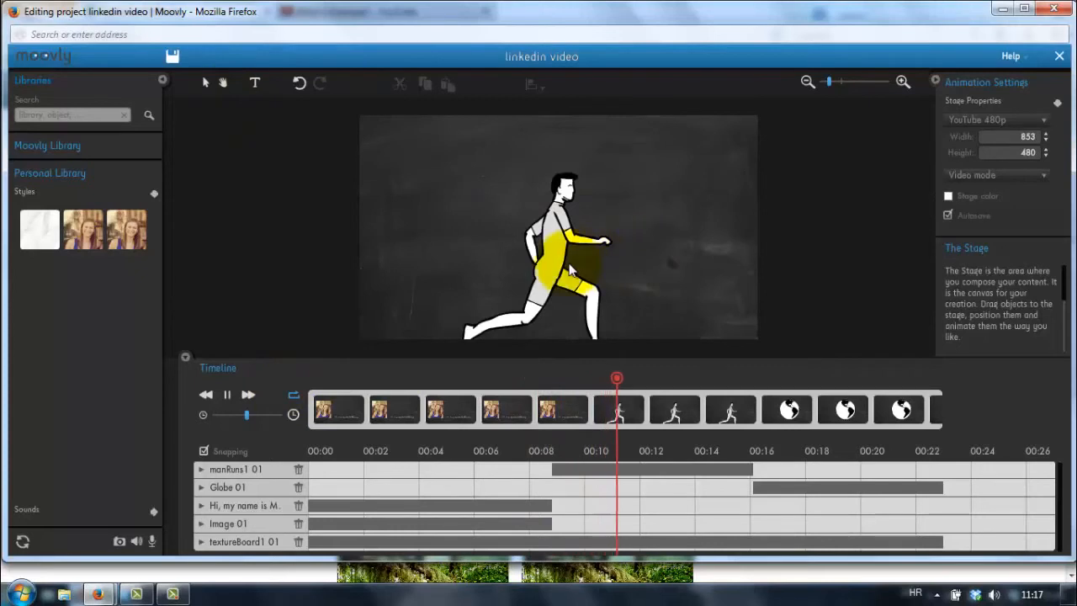
mouse_move(777, 404)
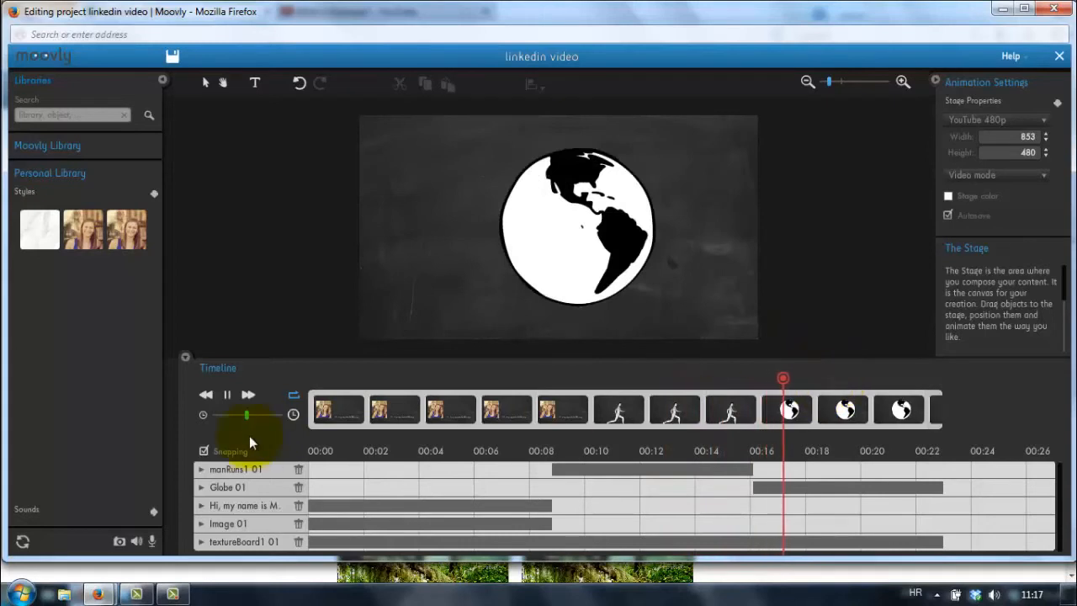
click(312, 380)
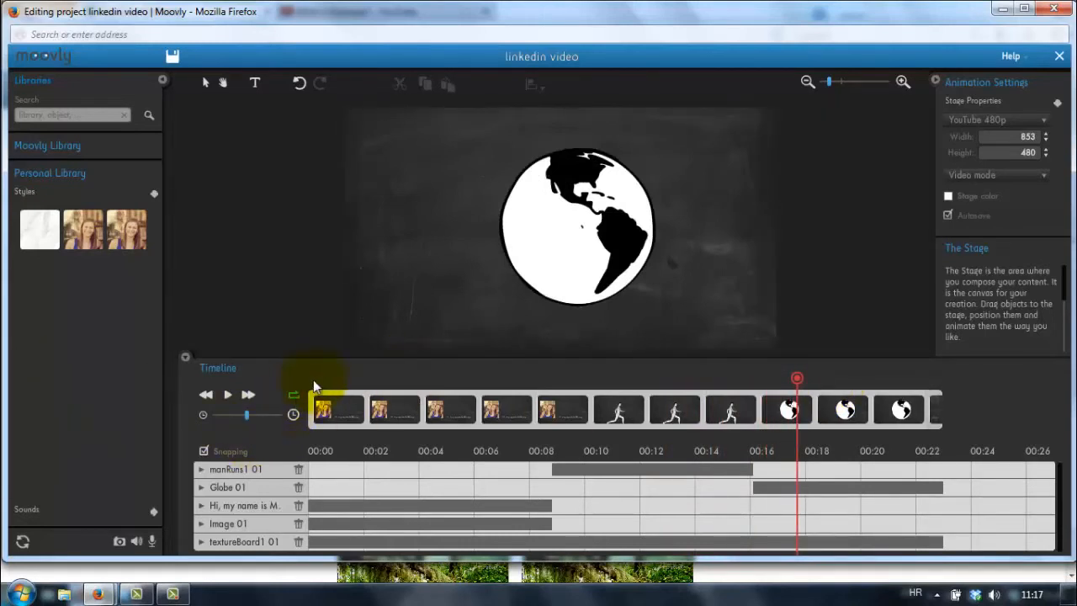
drag(319, 377, 311, 377)
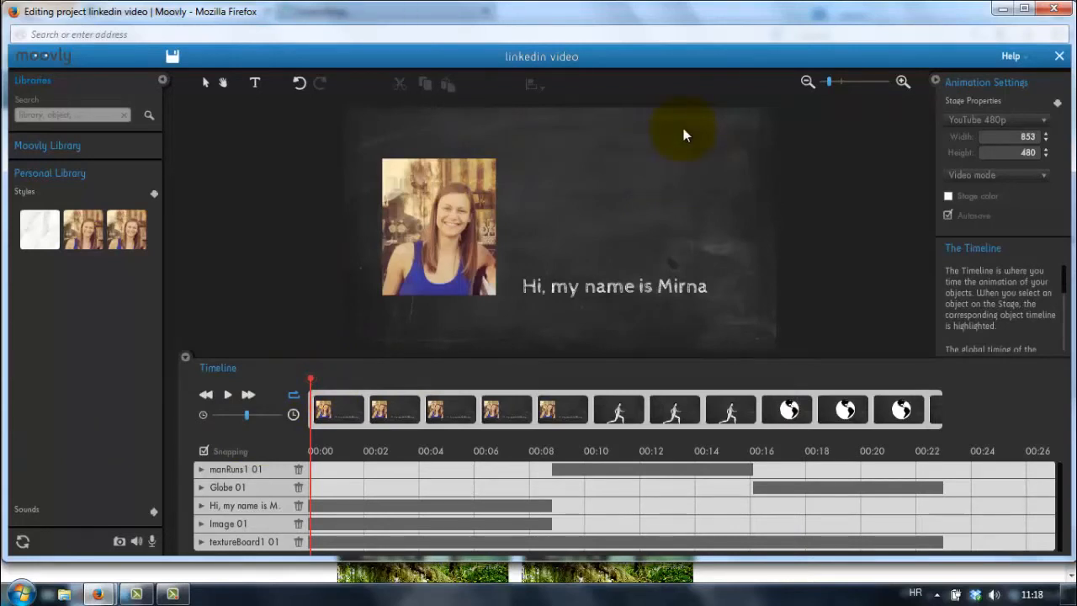
Step: Add the thought-bubble callout from page 26 of the Moovly Library to the stage, above and beside the photo
click(72, 148)
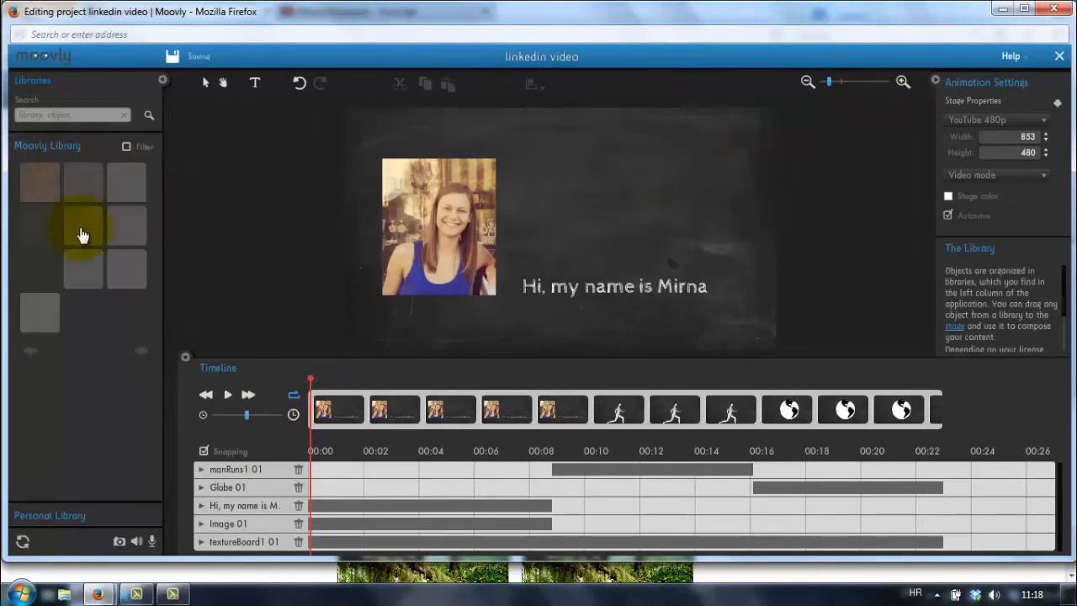
click(33, 353)
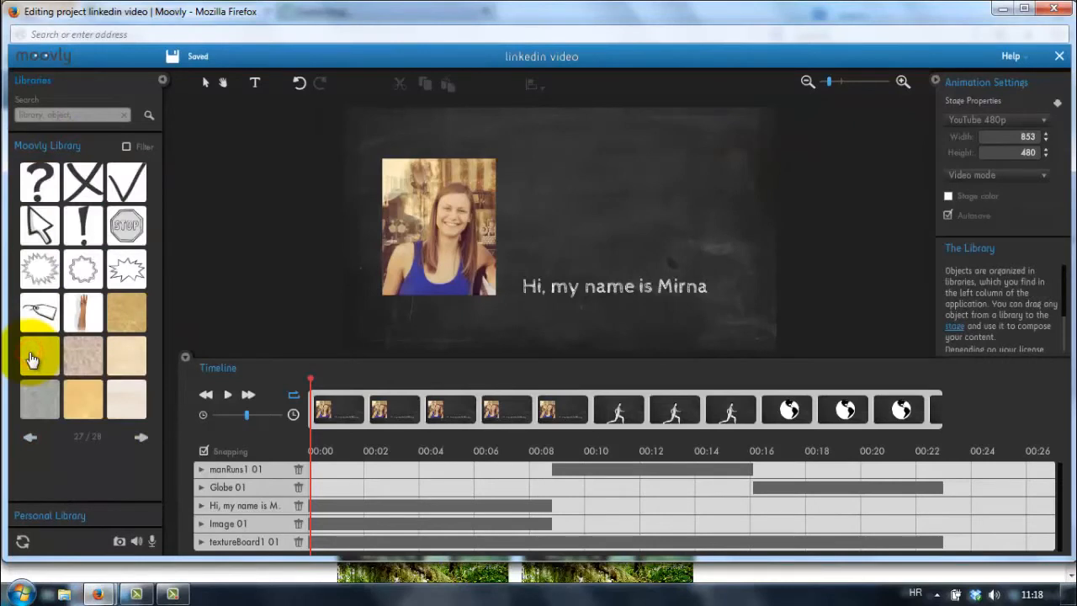
click(30, 439)
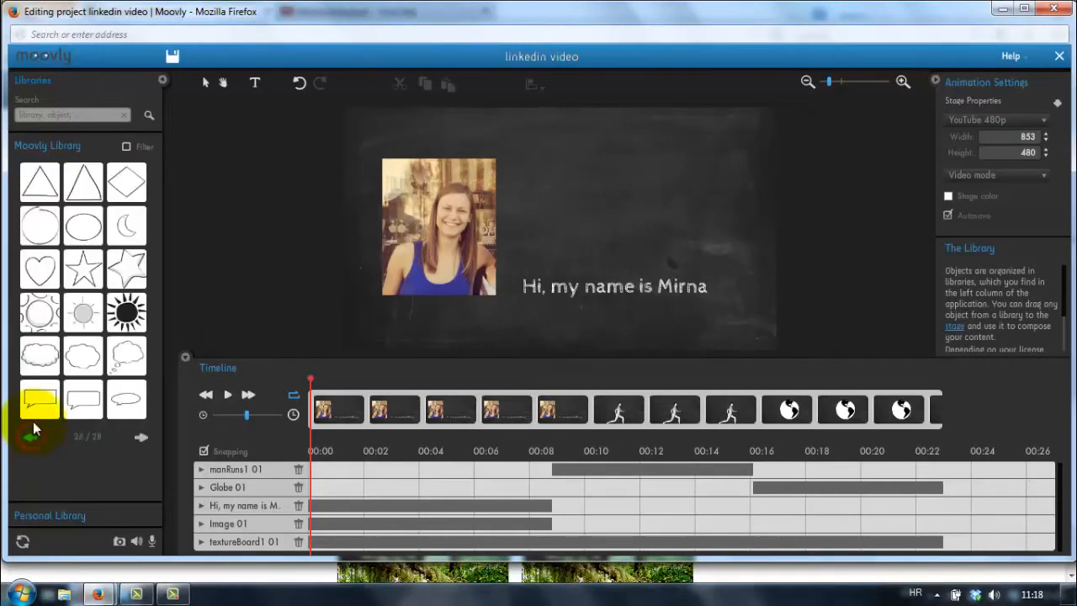
mouse_move(128, 359)
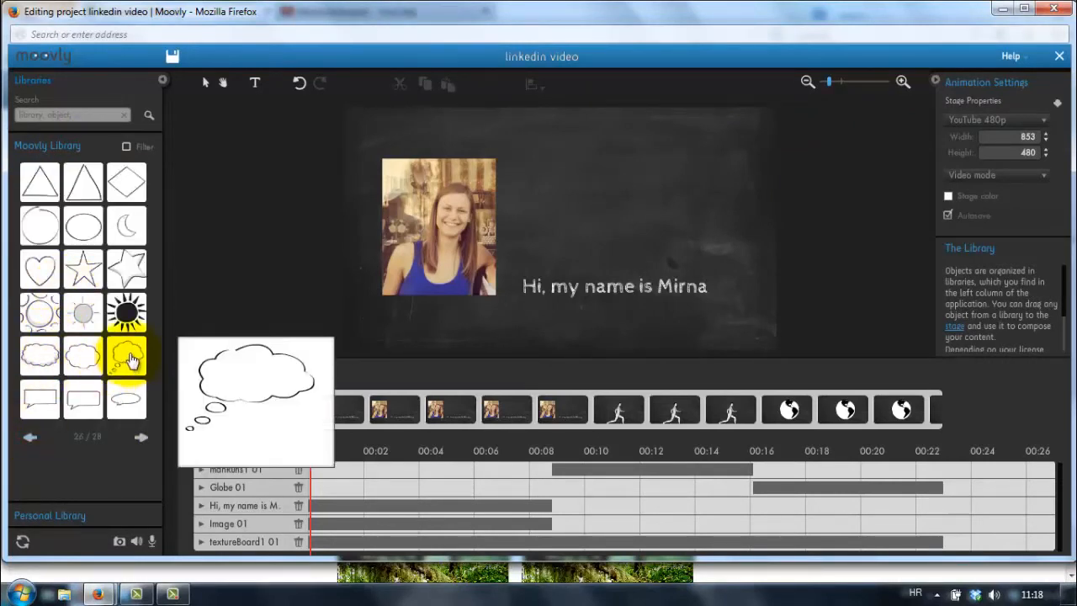
drag(128, 359, 580, 180)
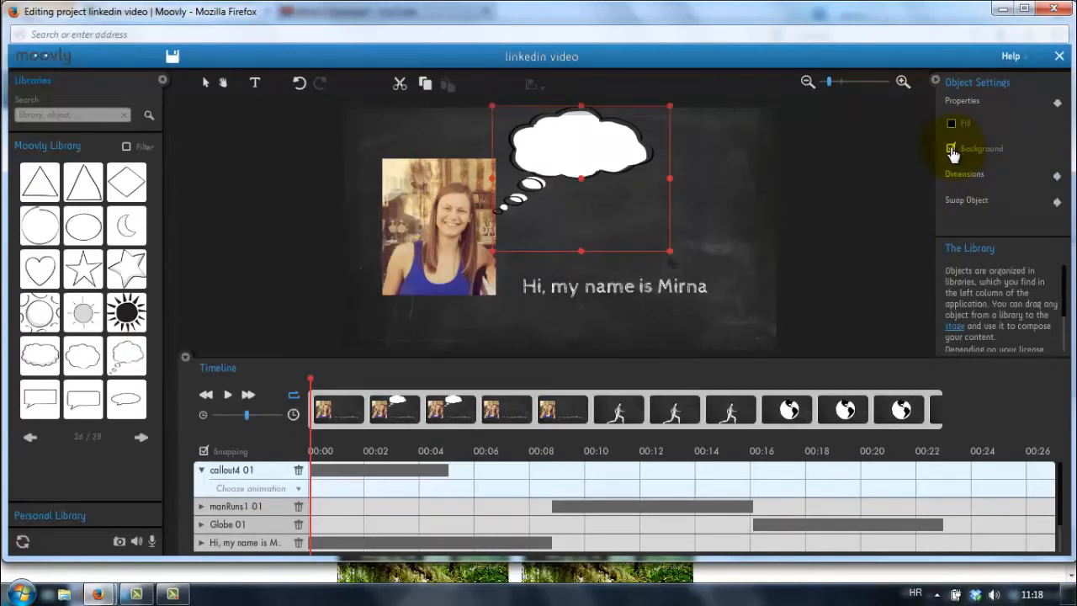
Step: Move the thought bubble slightly away from the photo and keep its white background enabled
drag(620, 140, 629, 161)
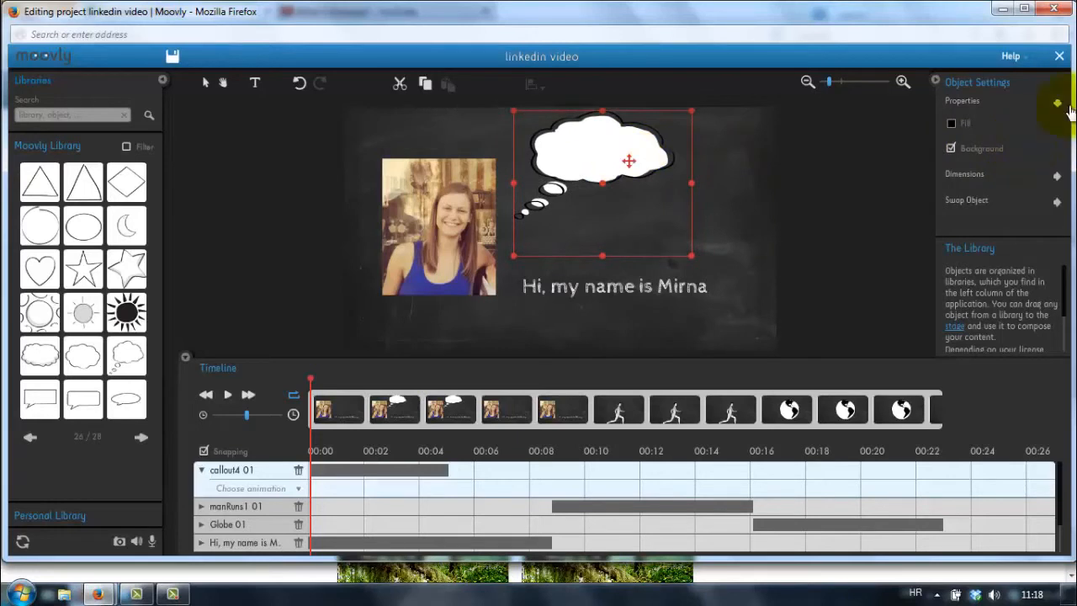
click(952, 149)
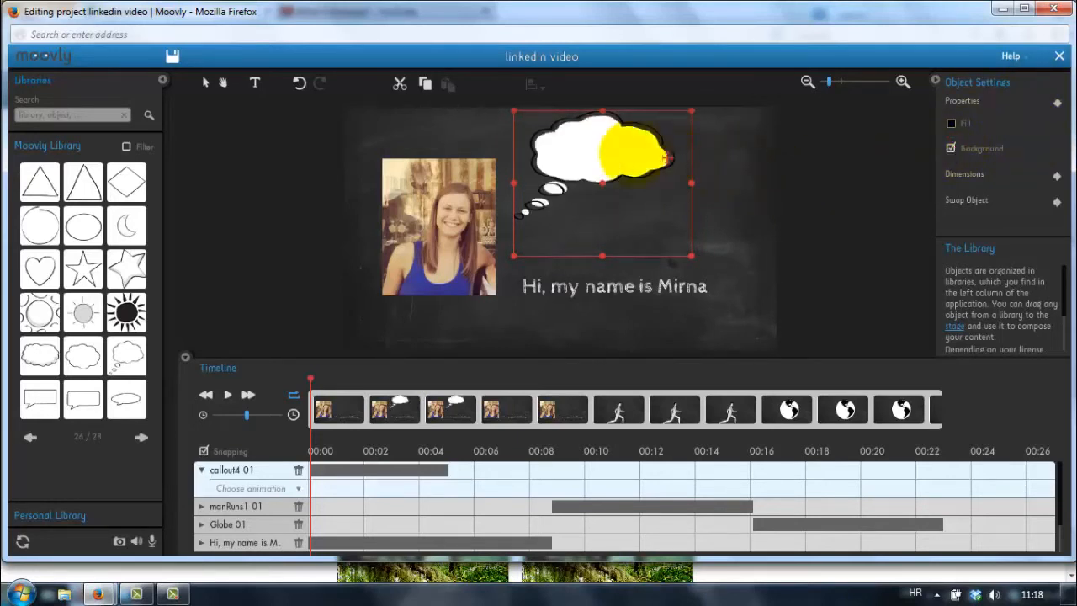
drag(601, 149, 601, 151)
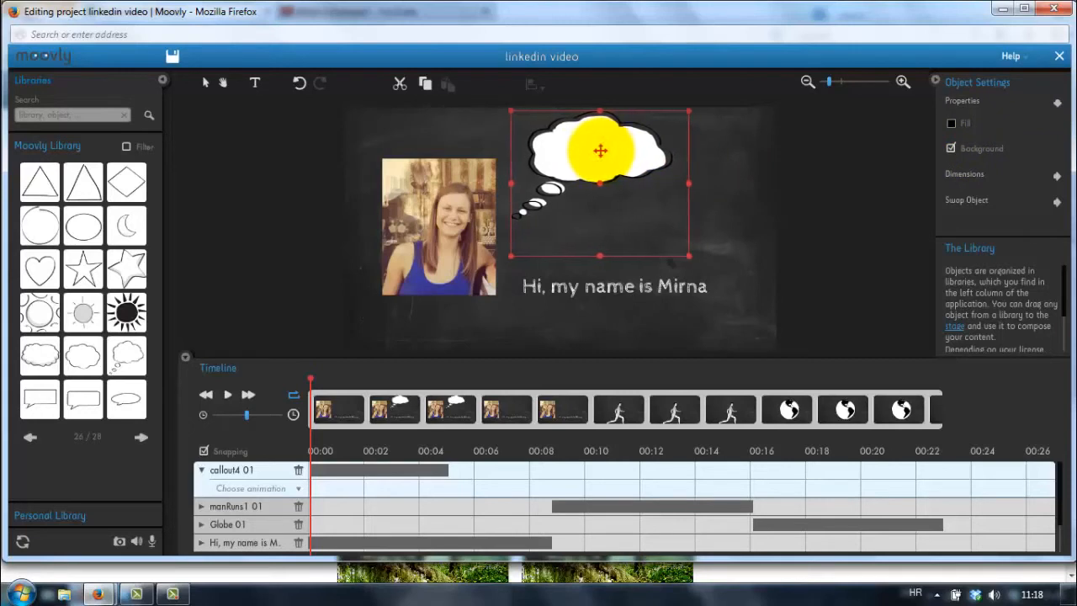
Step: Move the photo and the greeting text slightly lower on the blackboard to leave room for the thought bubble
drag(440, 223, 442, 241)
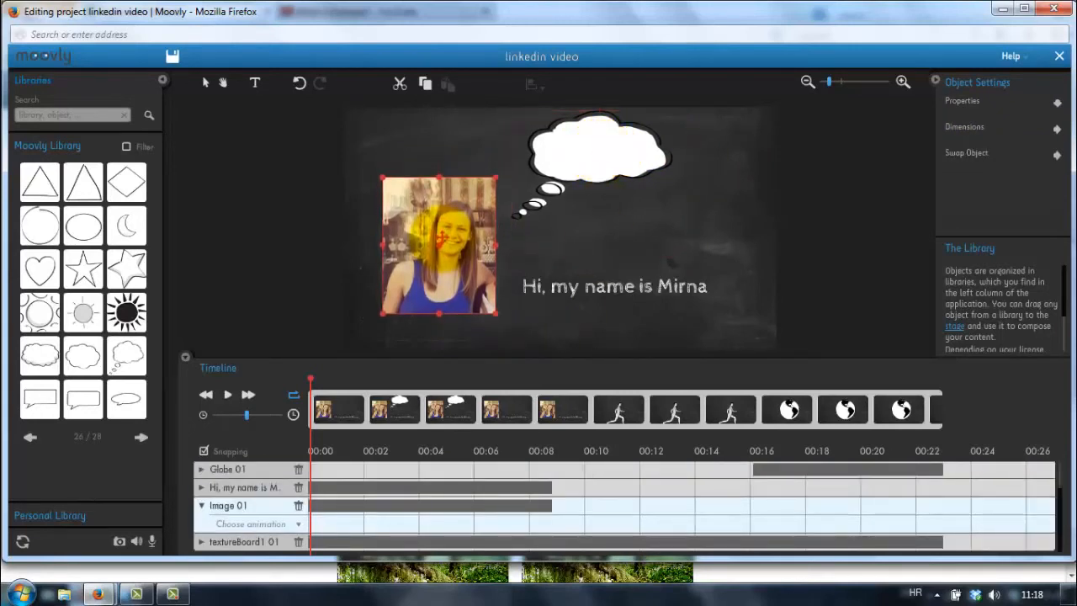
click(612, 293)
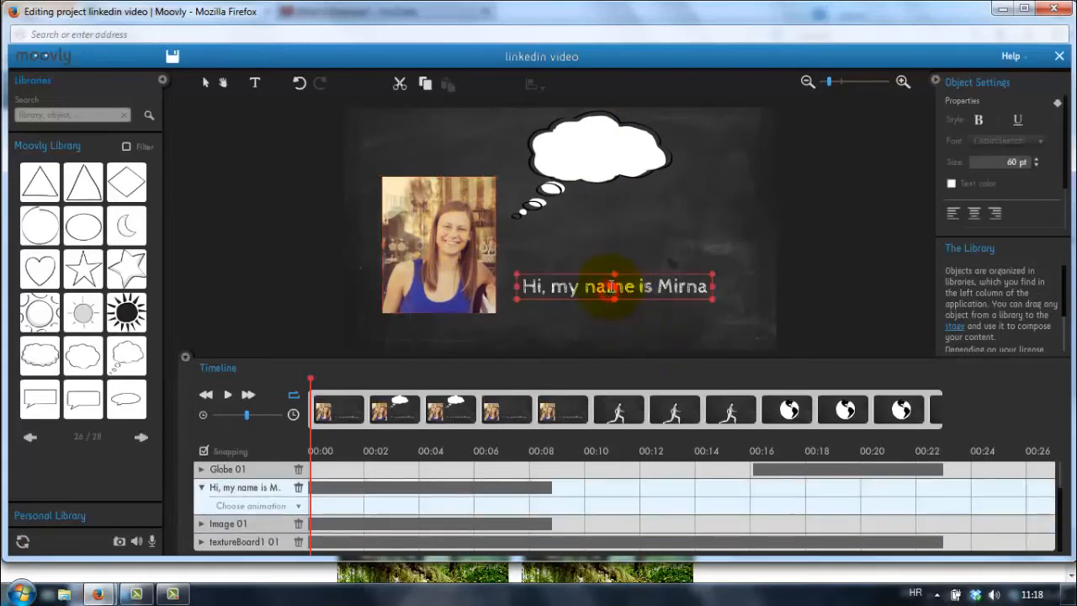
drag(608, 287, 607, 302)
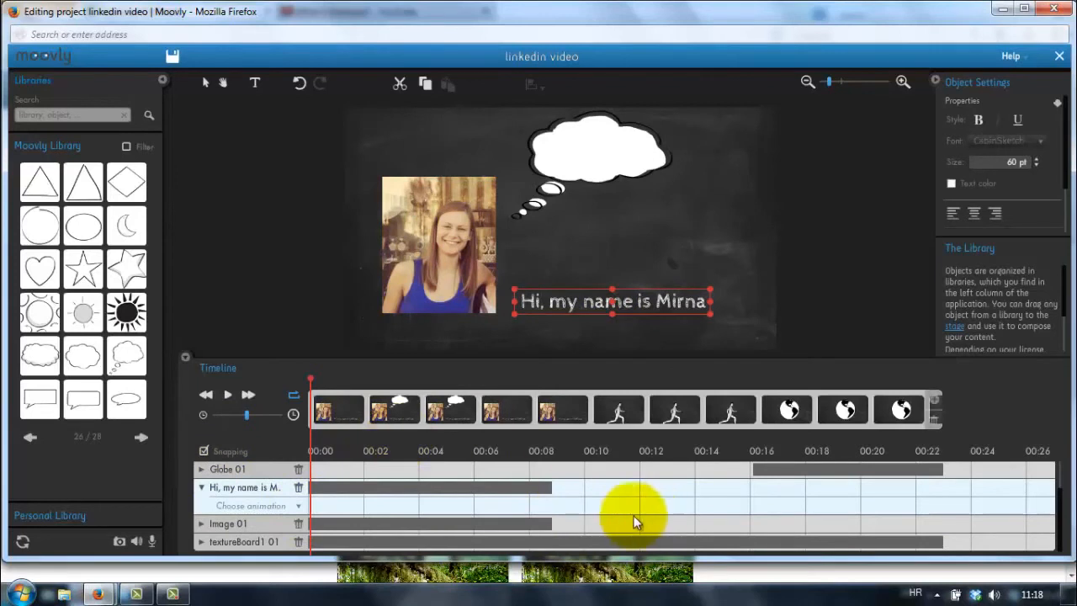
Step: Extend the thought bubble's duration to the start of the running man, and move its layer directly above the greeting text's layer
click(594, 151)
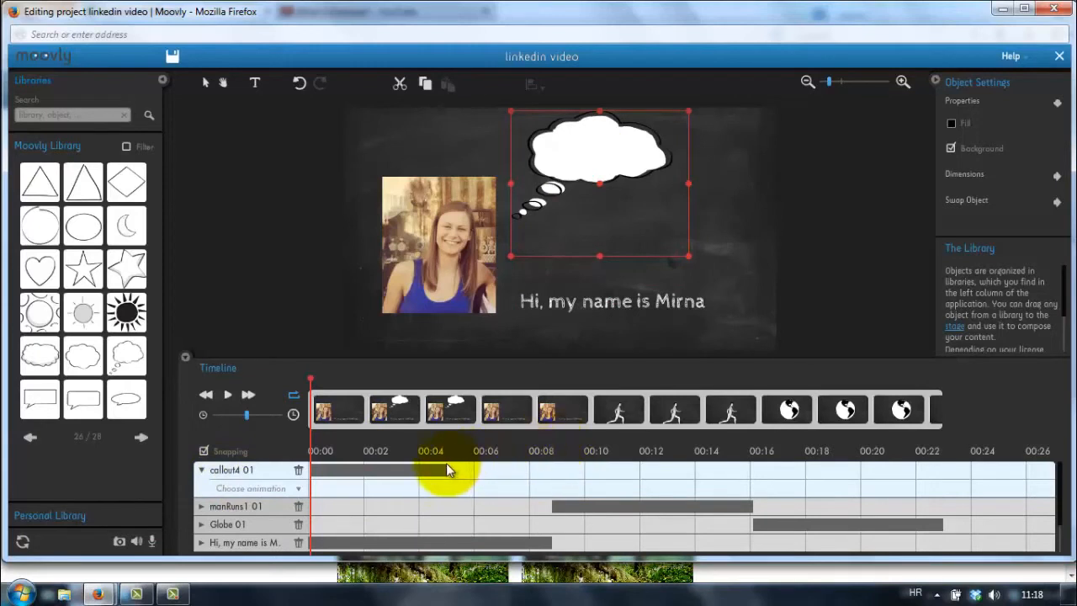
drag(451, 471, 525, 470)
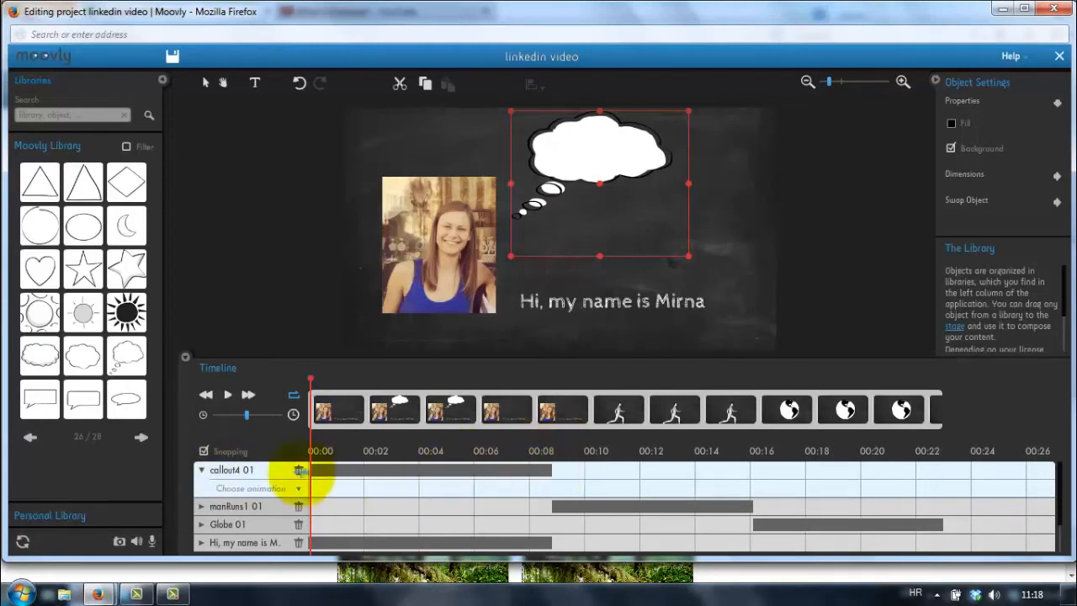
drag(225, 478, 229, 522)
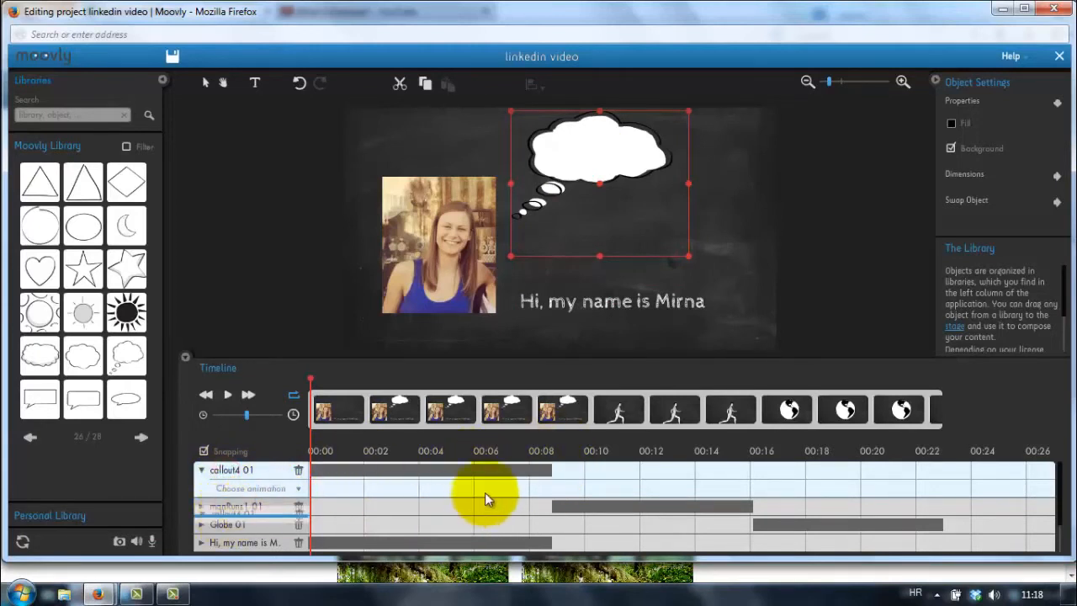
drag(484, 499, 505, 498)
click(203, 488)
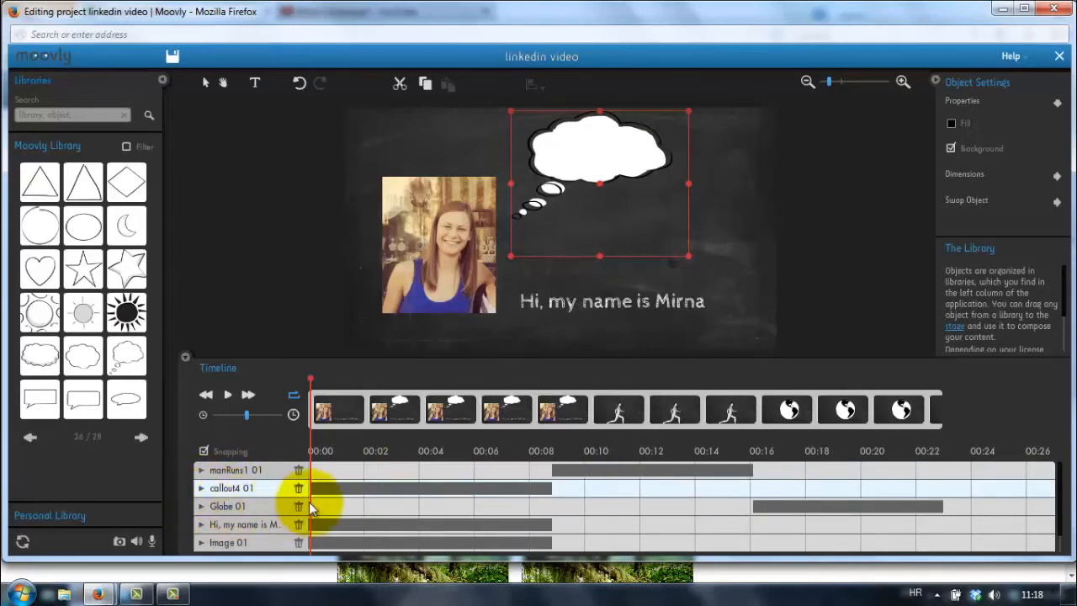
drag(220, 492, 220, 510)
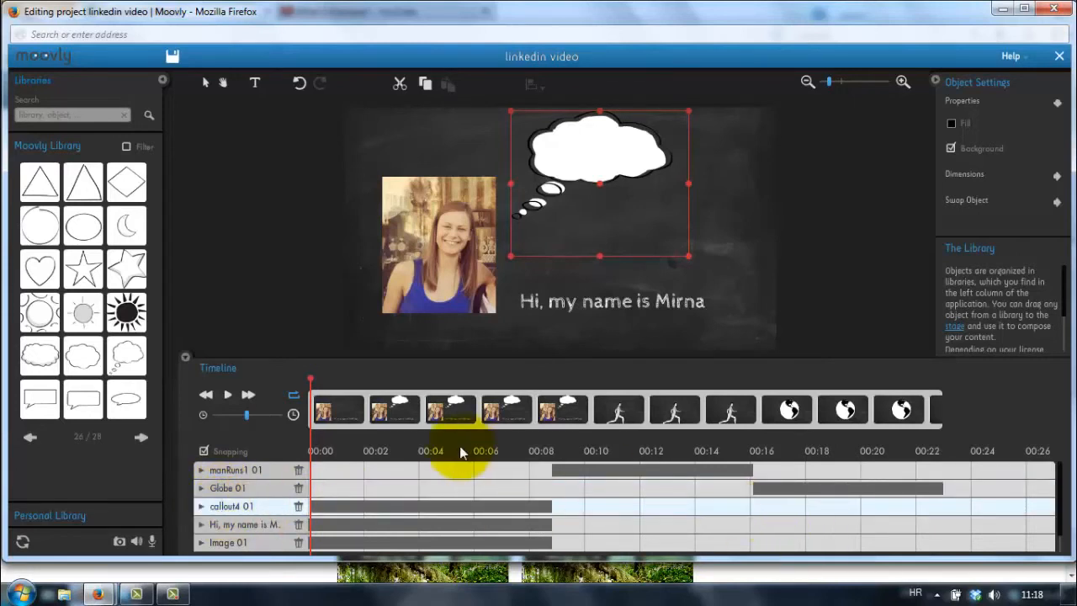
Step: Scrub through the animation to check the thought bubble's timing, and shift the bubble to start exactly at 00:00
drag(311, 379, 388, 379)
drag(472, 389, 801, 413)
drag(587, 439, 322, 444)
drag(373, 505, 370, 506)
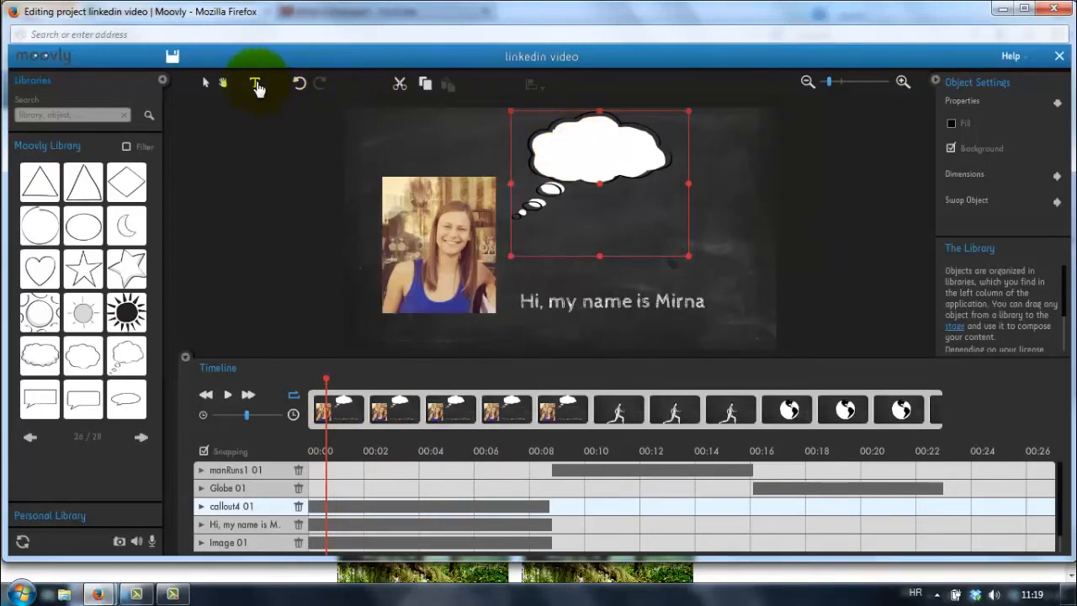
Step: Add the text "This is fun !" on the stage and position it inside the thought bubble
click(257, 83)
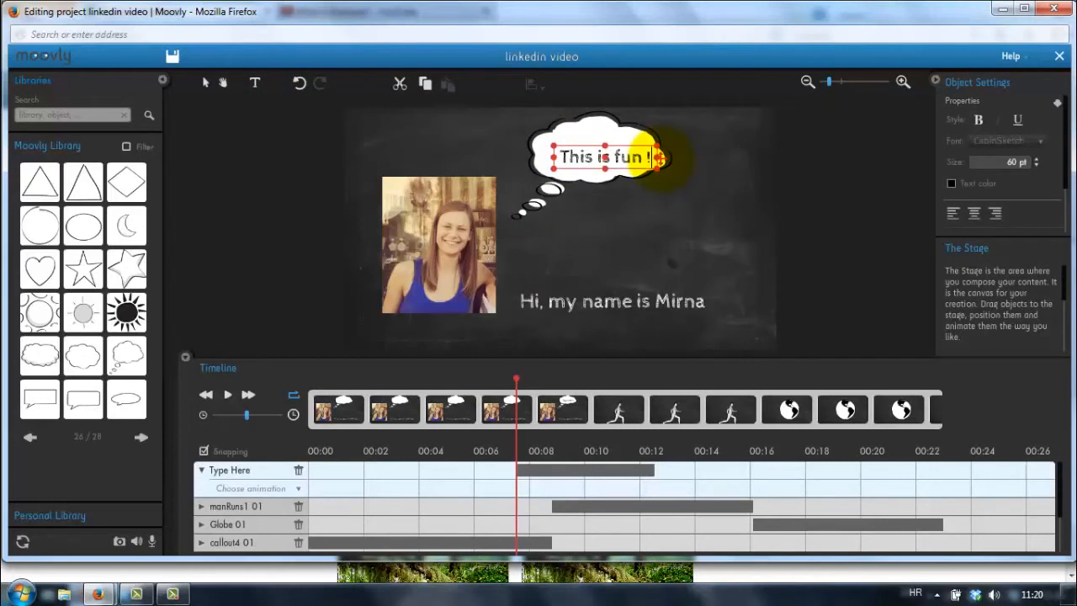
click(204, 83)
drag(606, 157, 594, 153)
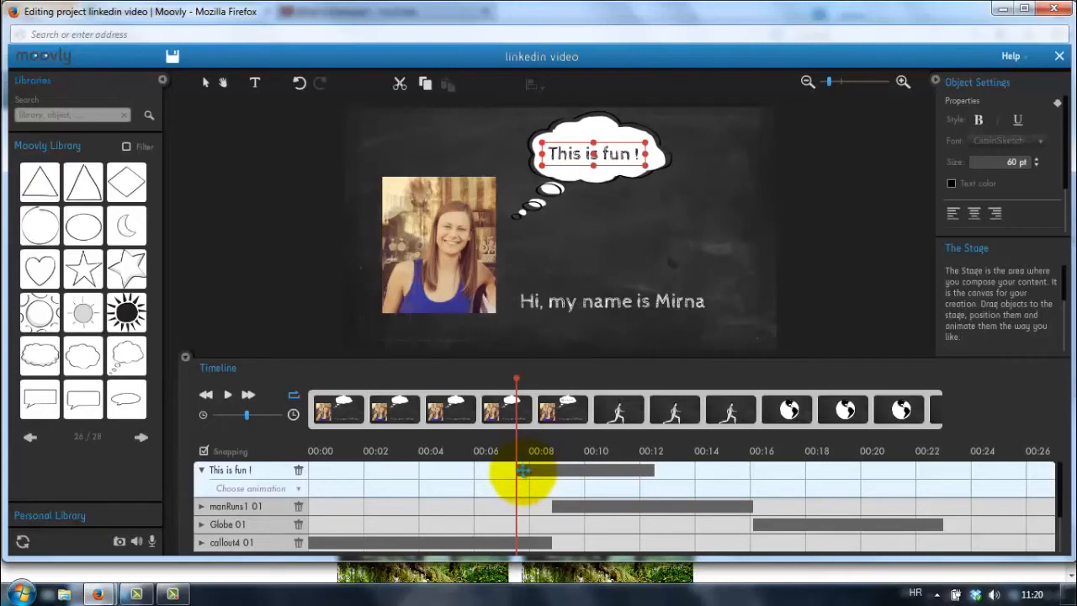
Step: Stretch the "This is fun !" text over the thought bubble's full duration, and move its layer directly above the bubble's layer
drag(577, 471, 541, 473)
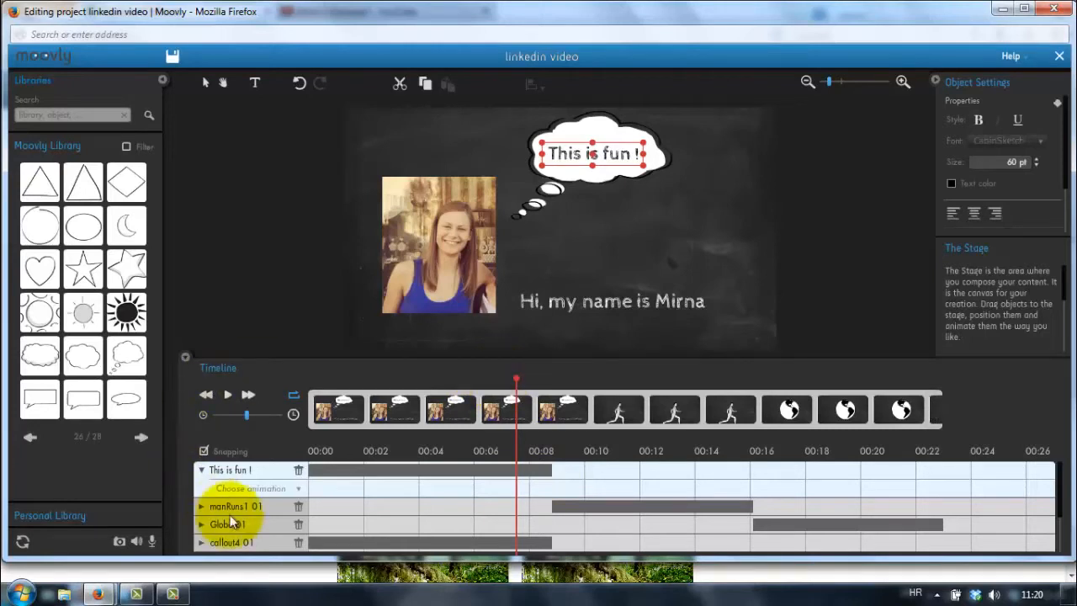
drag(228, 472, 225, 531)
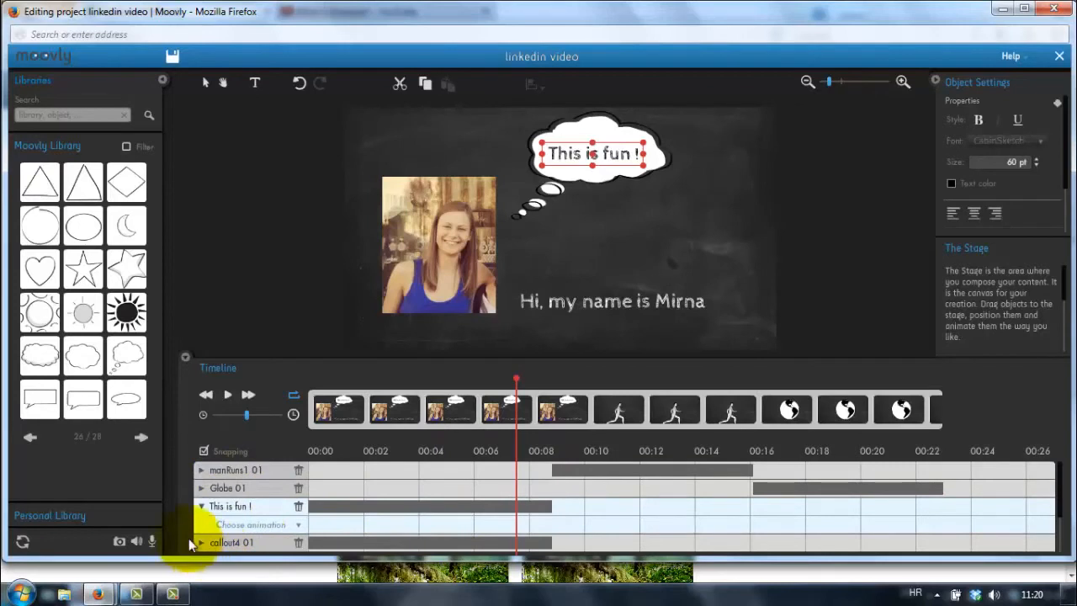
click(201, 506)
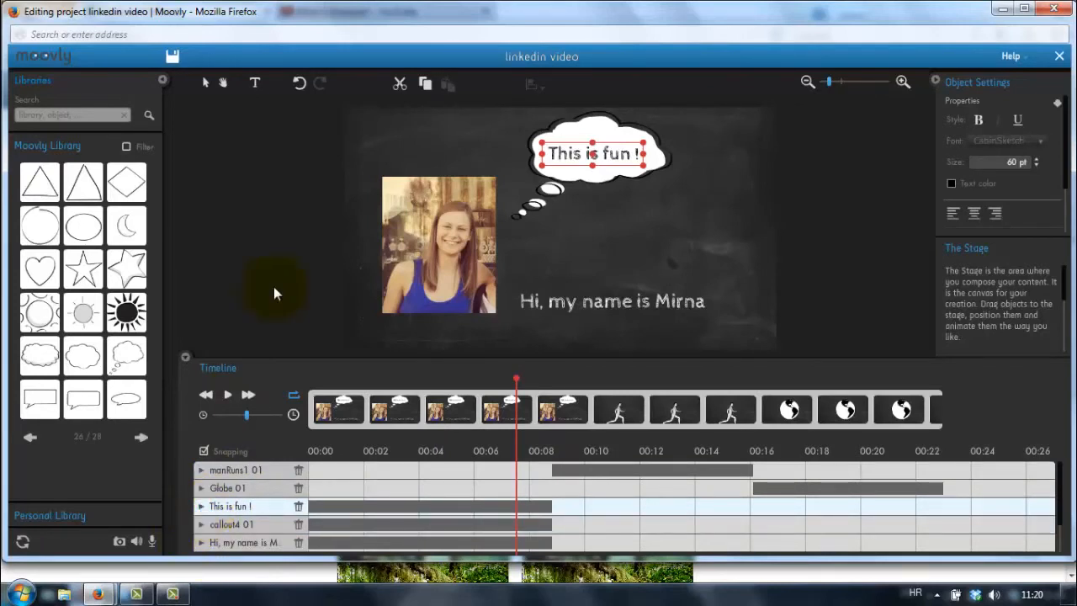
Step: Nudge the "This is fun !" text slightly to centre it in the bubble, and preview the animation from 00:00 to about 00:11
drag(517, 379, 540, 421)
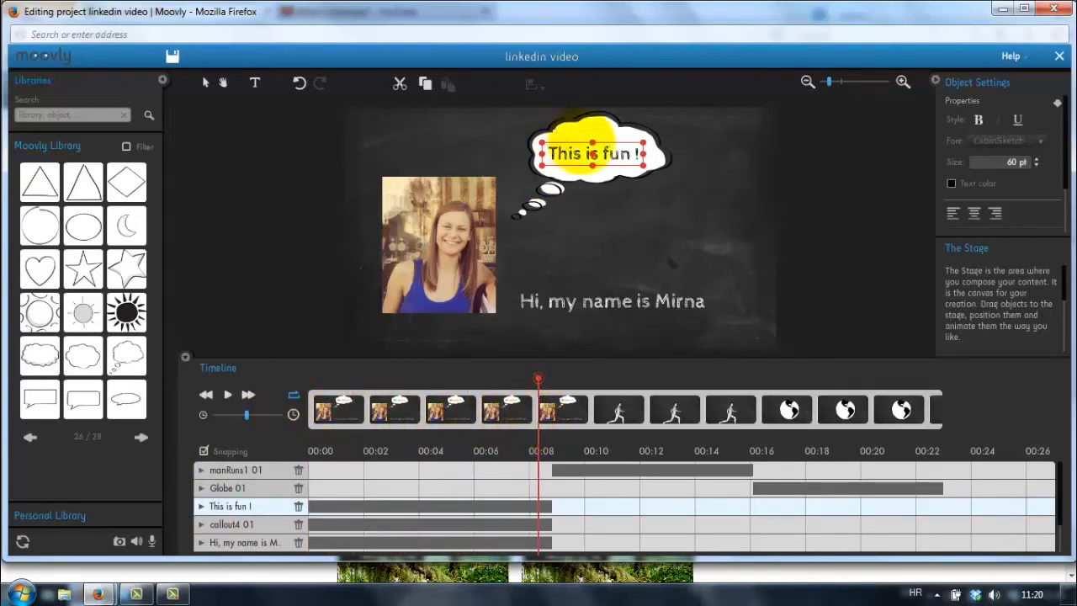
drag(592, 152, 594, 152)
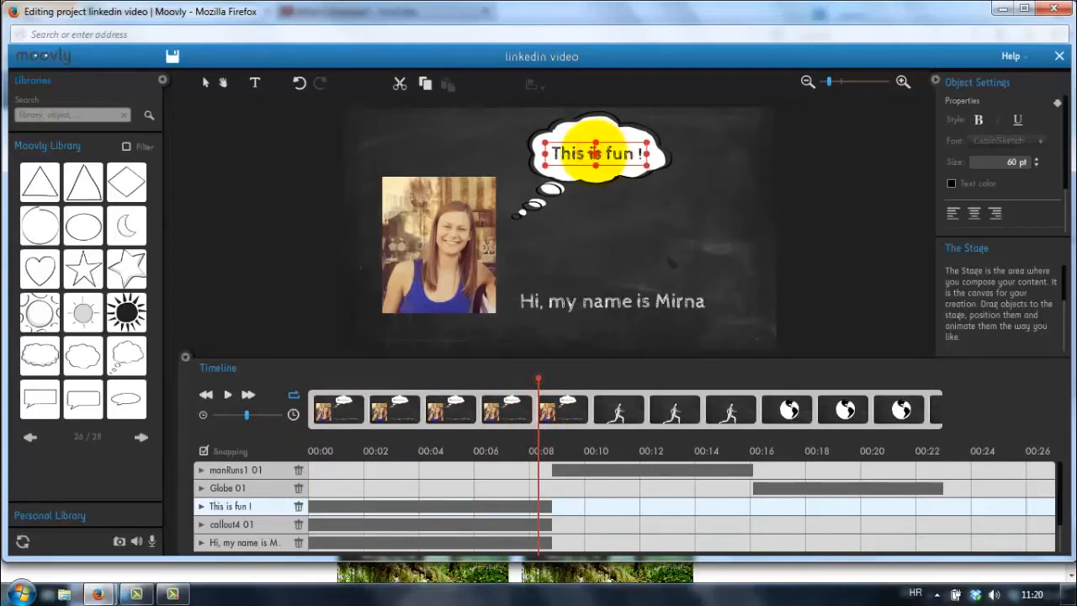
drag(538, 378, 303, 373)
key(space)
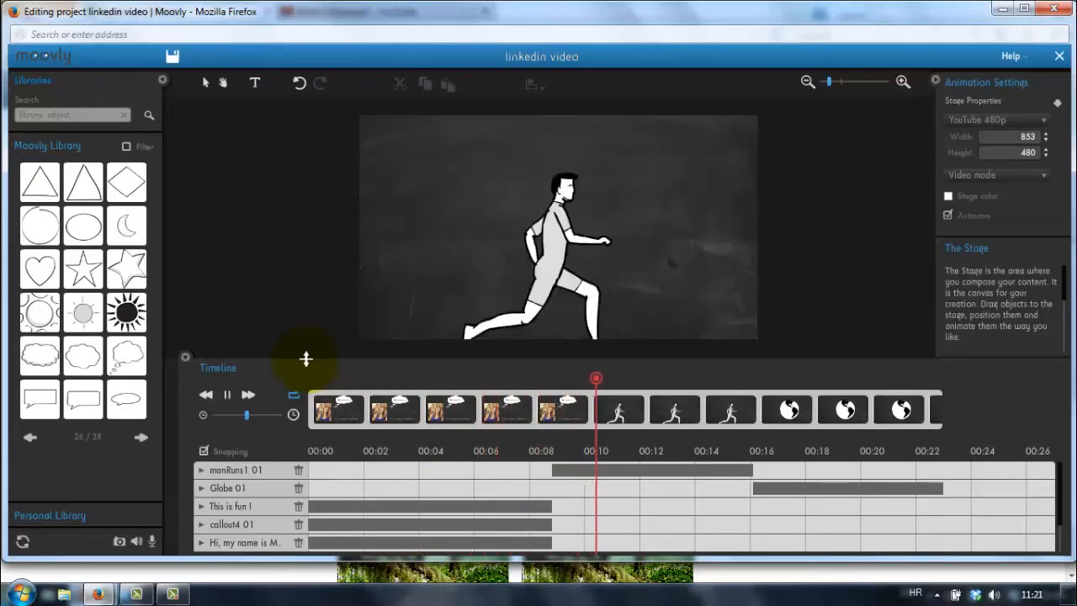
key(space)
click(293, 395)
drag(627, 375, 284, 376)
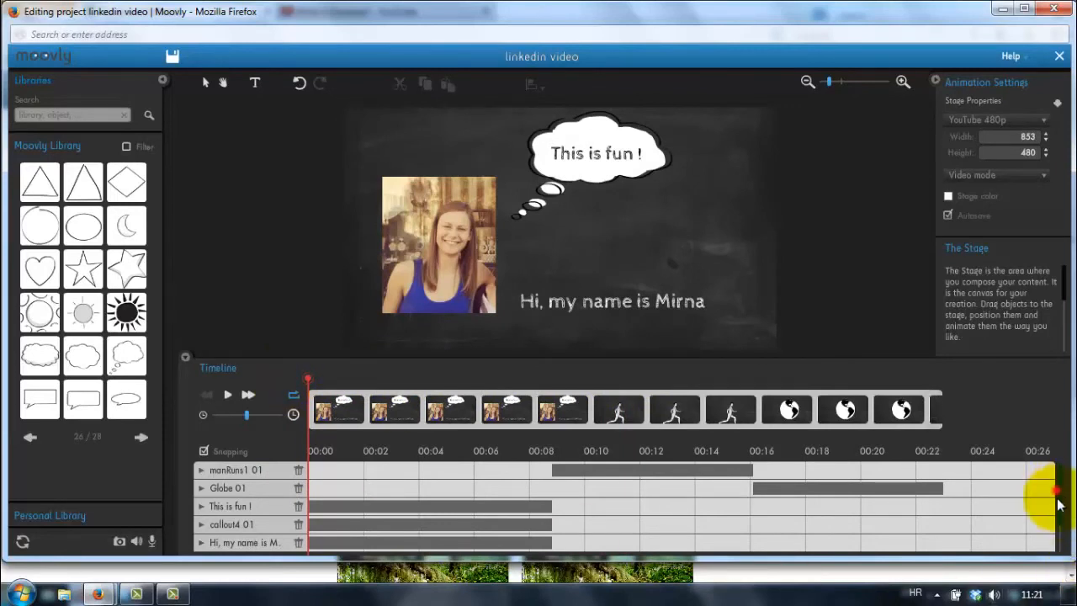
Step: Add a Move & Zoom animation to the photo's layer at about 00:01
drag(1060, 505, 1065, 545)
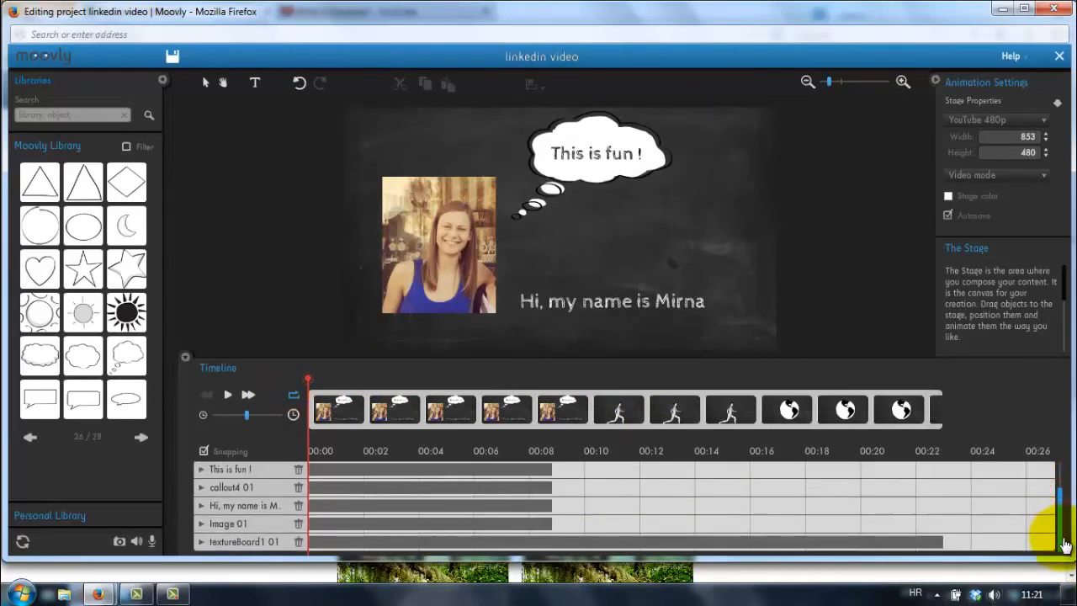
click(221, 523)
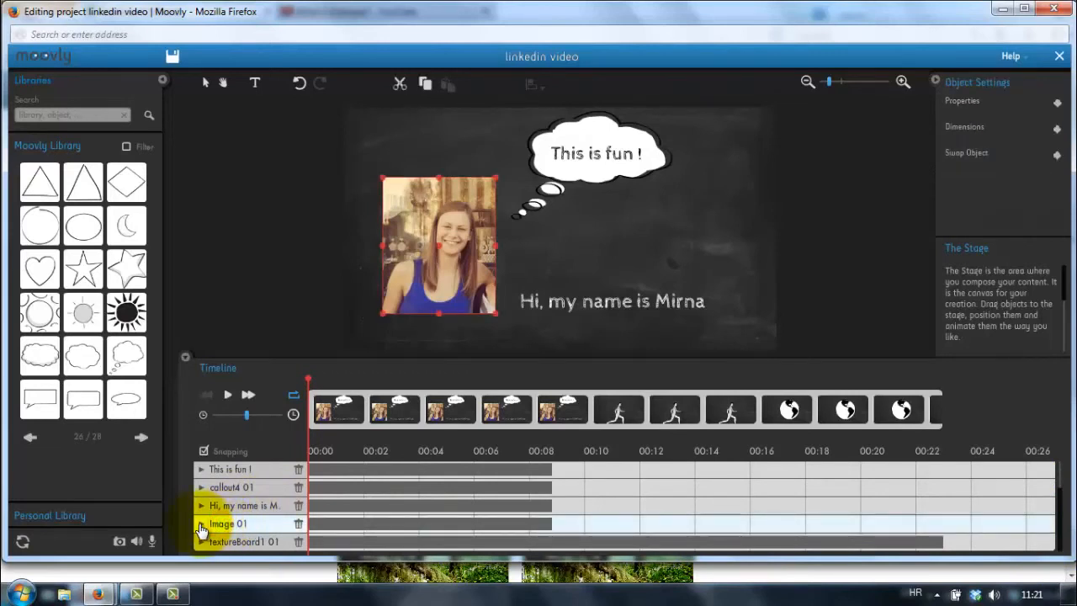
click(202, 524)
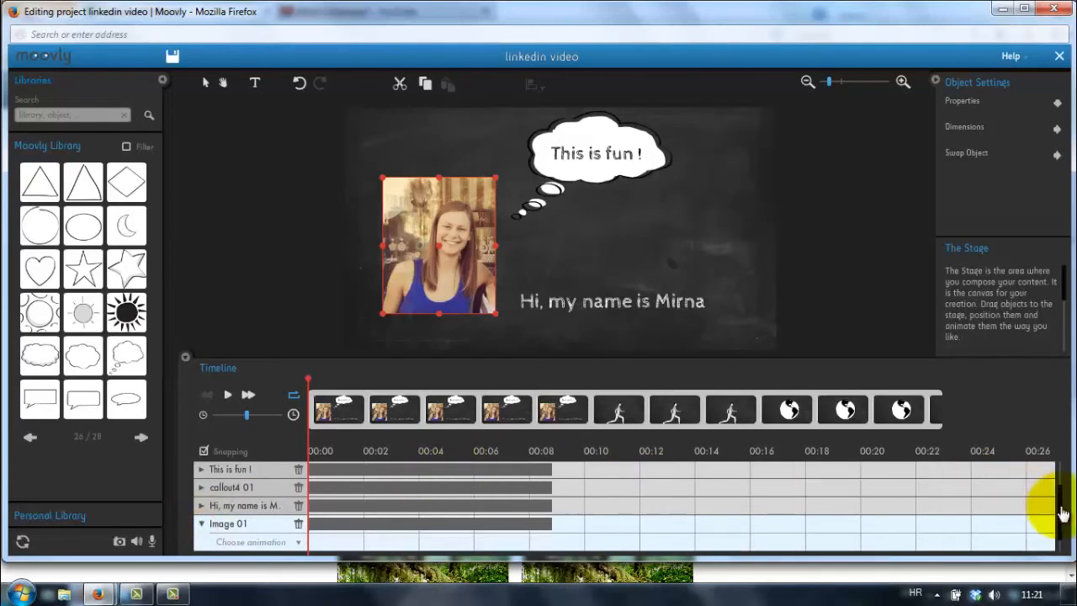
scroll(1058, 516, down, 1)
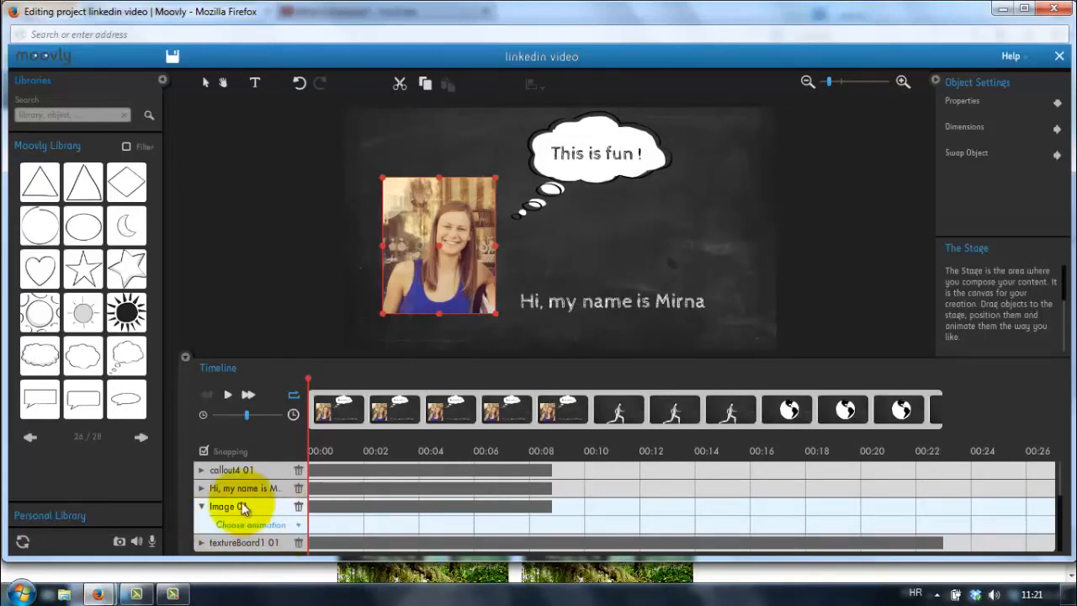
click(341, 488)
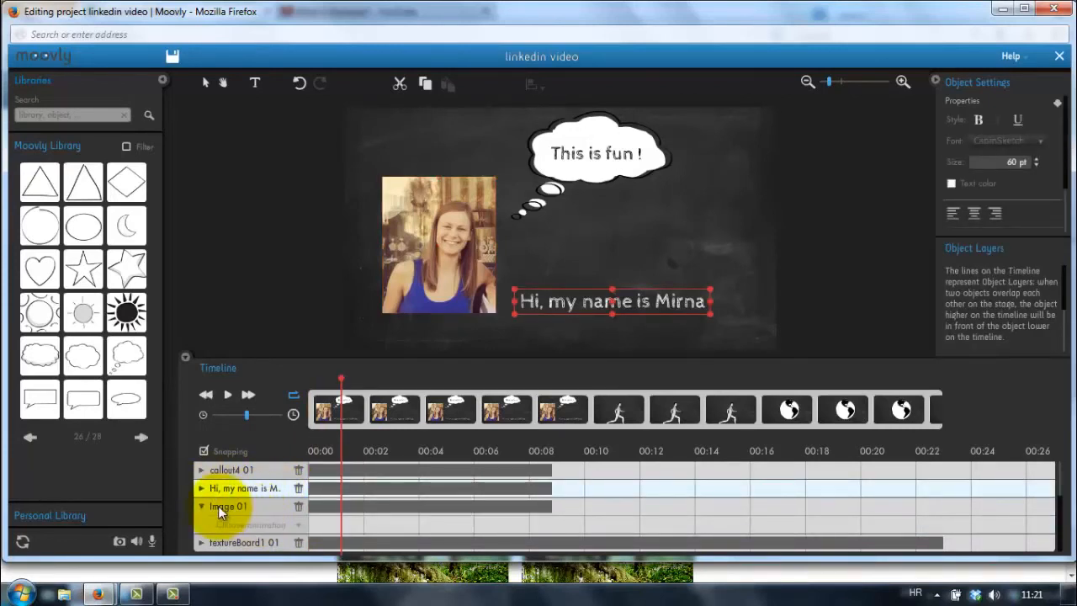
click(218, 506)
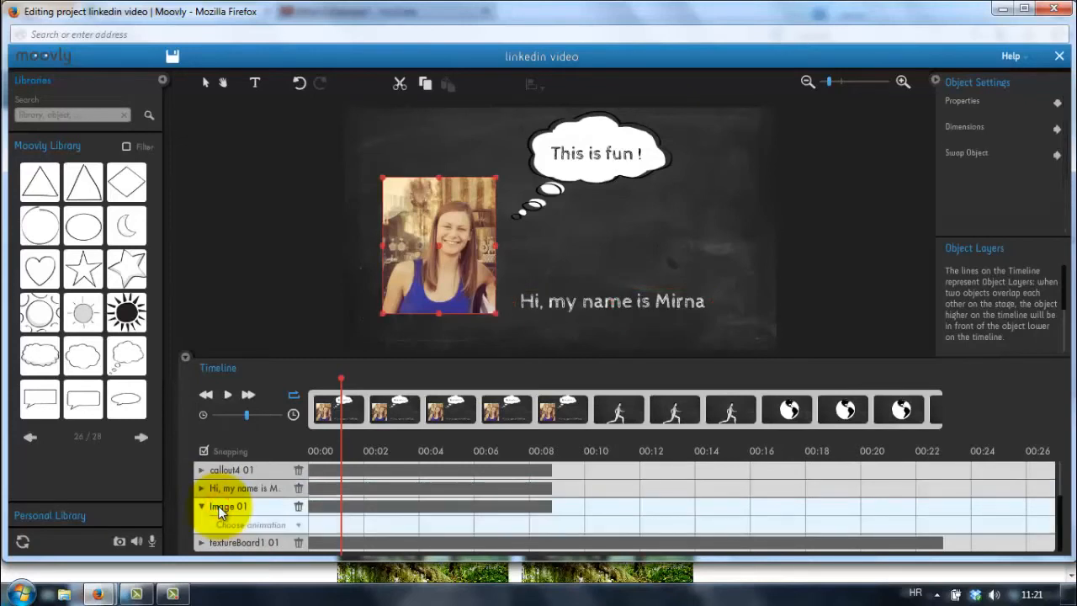
click(297, 525)
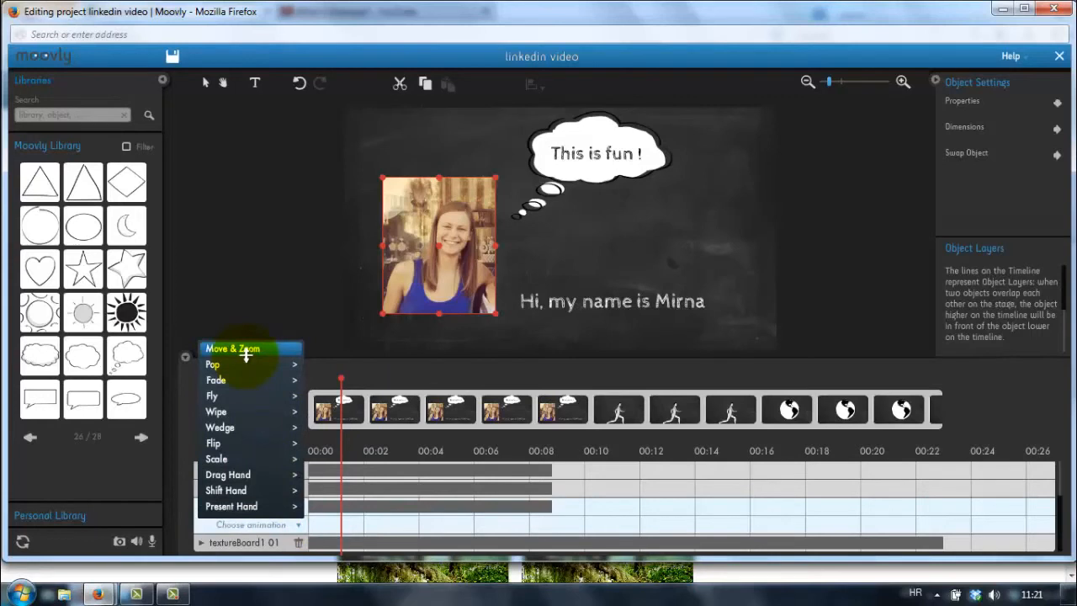
mouse_move(225, 370)
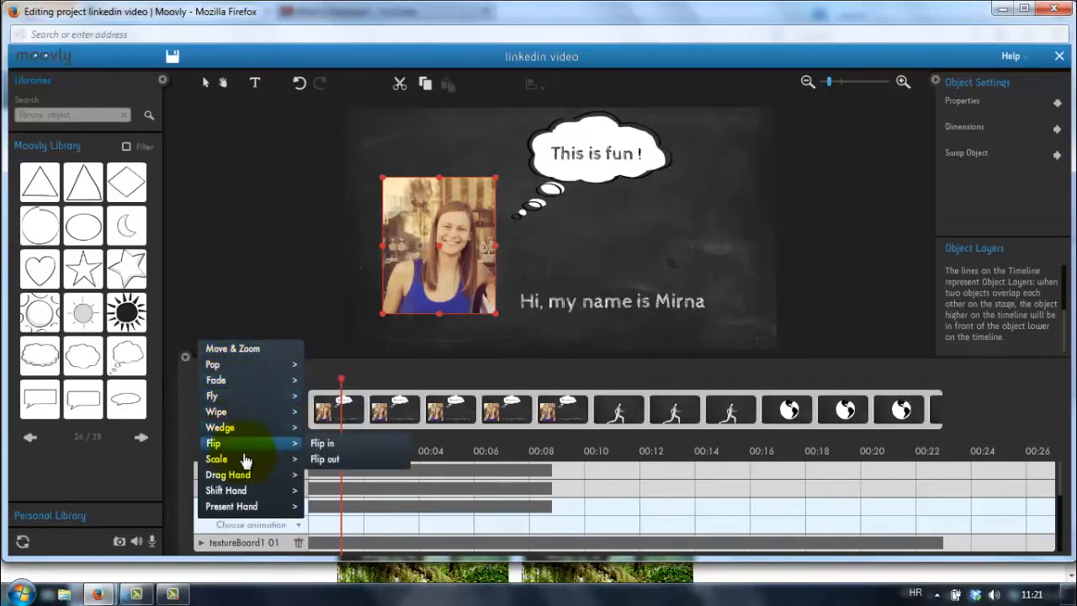
mouse_move(246, 481)
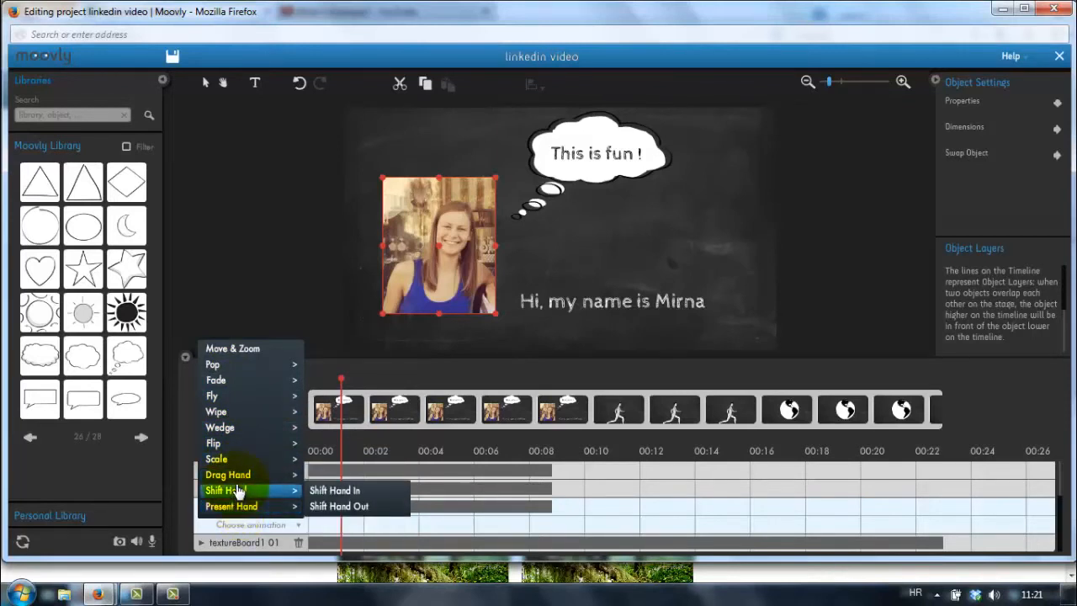
mouse_move(235, 509)
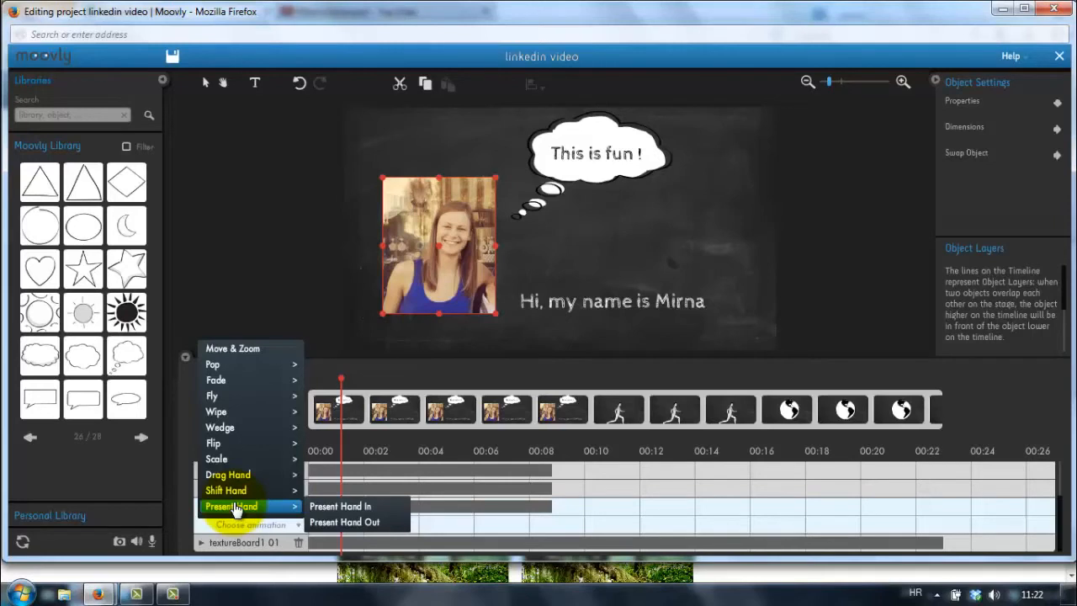
click(243, 354)
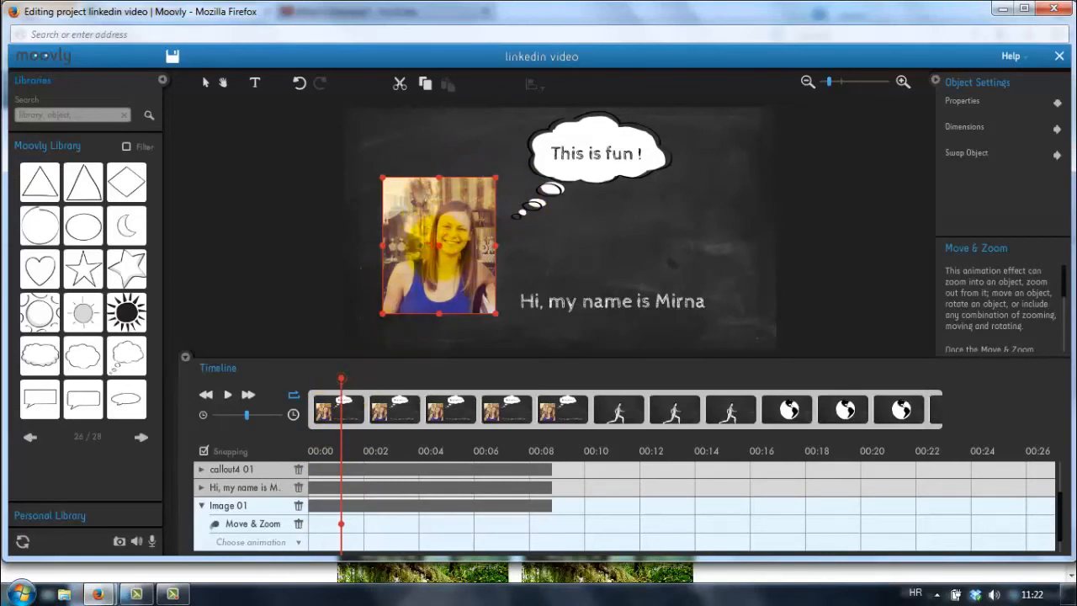
Step: Set the end of the Move & Zoom at about 00:04 by moving the photo up beside the thought bubble
drag(342, 378, 439, 383)
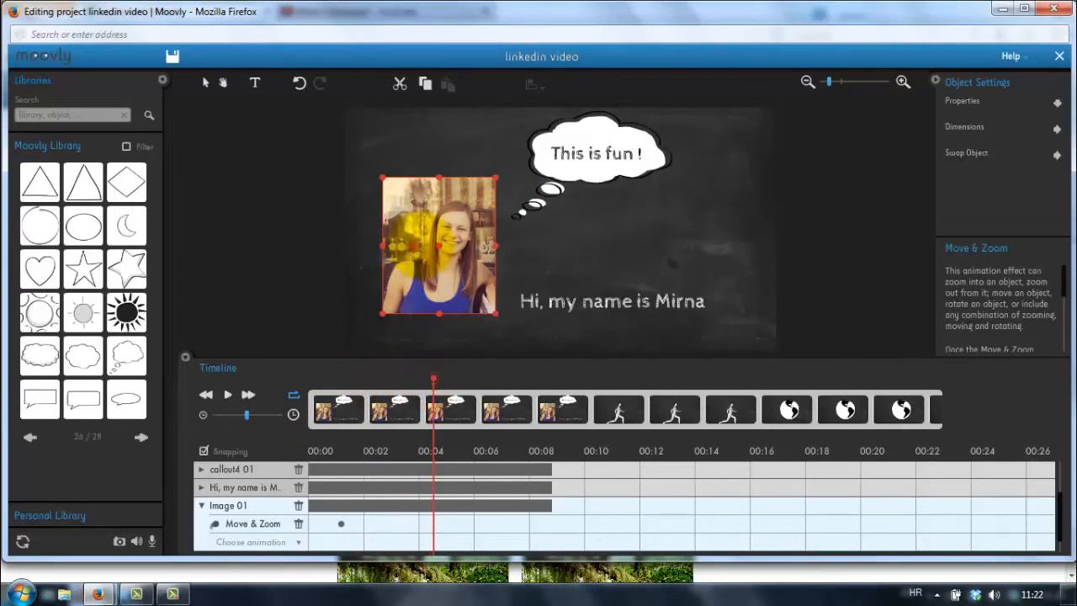
drag(439, 246, 441, 189)
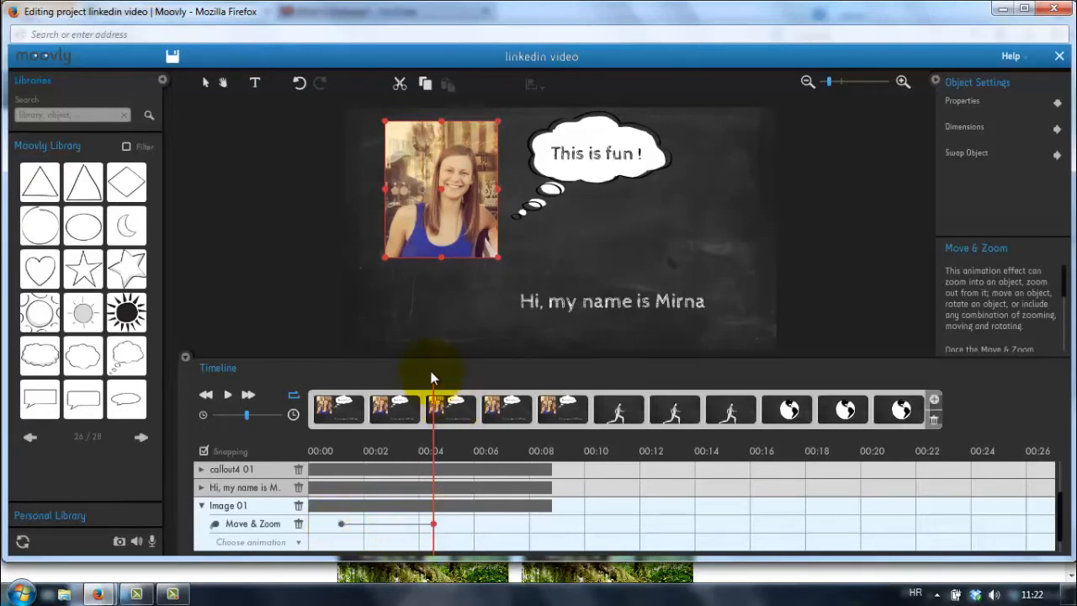
mouse_move(435, 375)
mouse_down()
mouse_move(342, 380)
mouse_move(437, 387)
mouse_up()
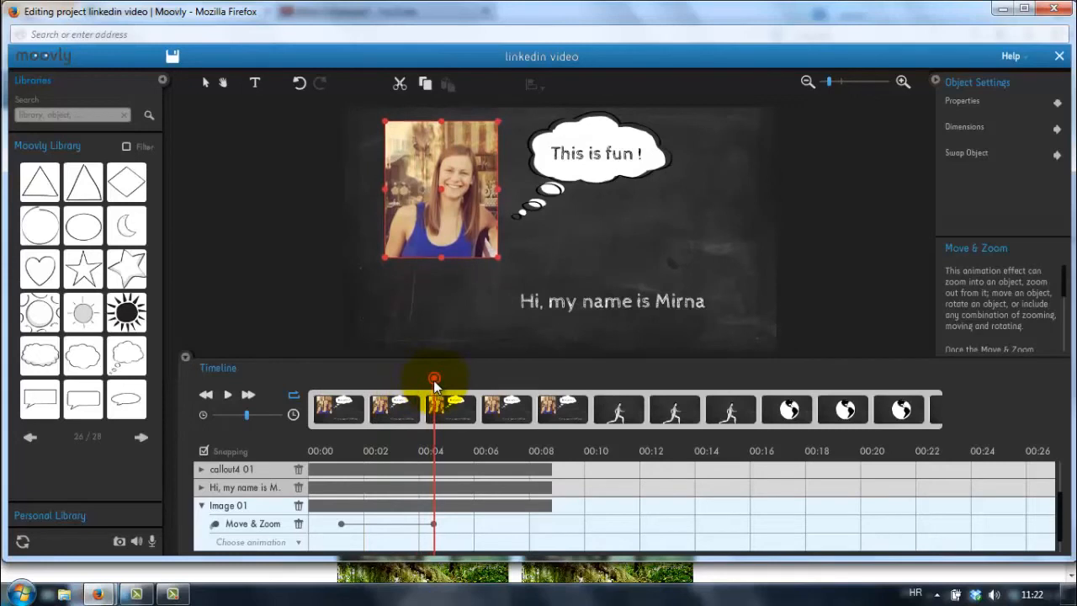
Step: Scrub between the two Move & Zoom keyframes and play from about 00:01 to 00:05 to review the photo's movement
drag(434, 384, 341, 384)
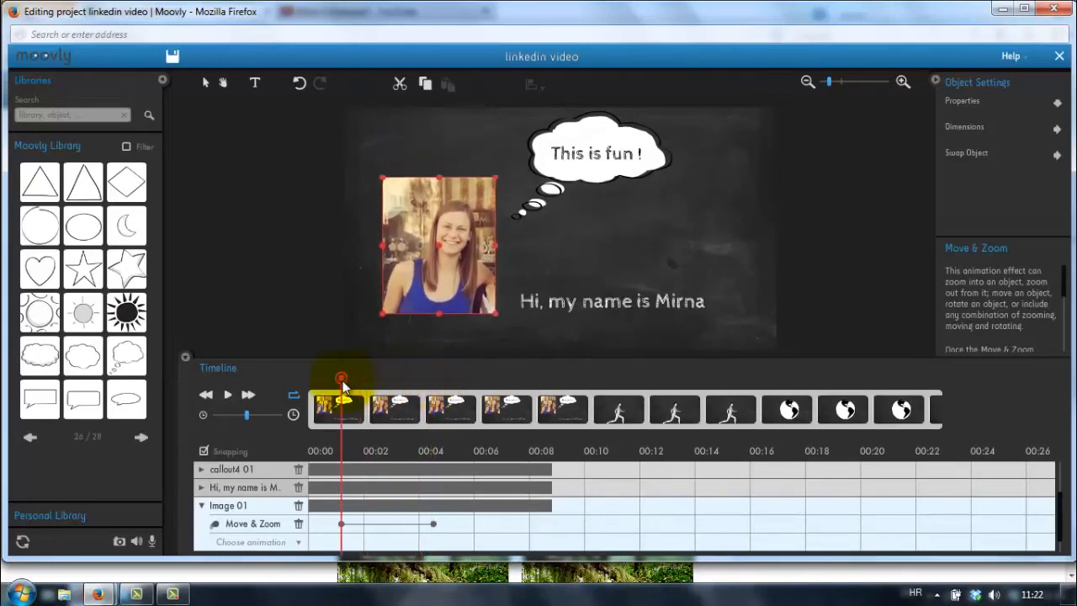
click(341, 524)
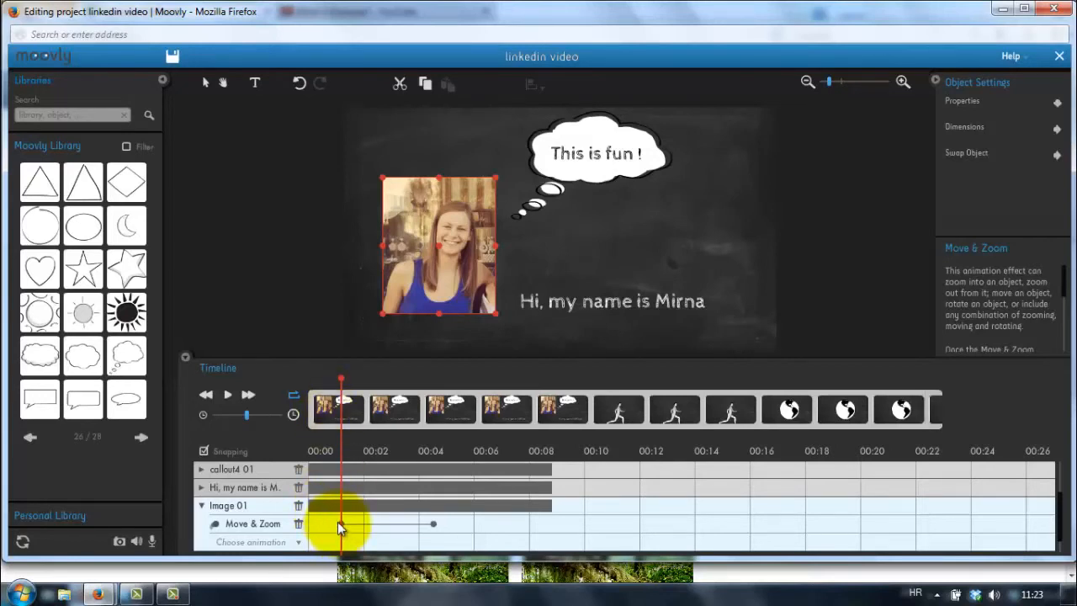
drag(341, 379, 430, 383)
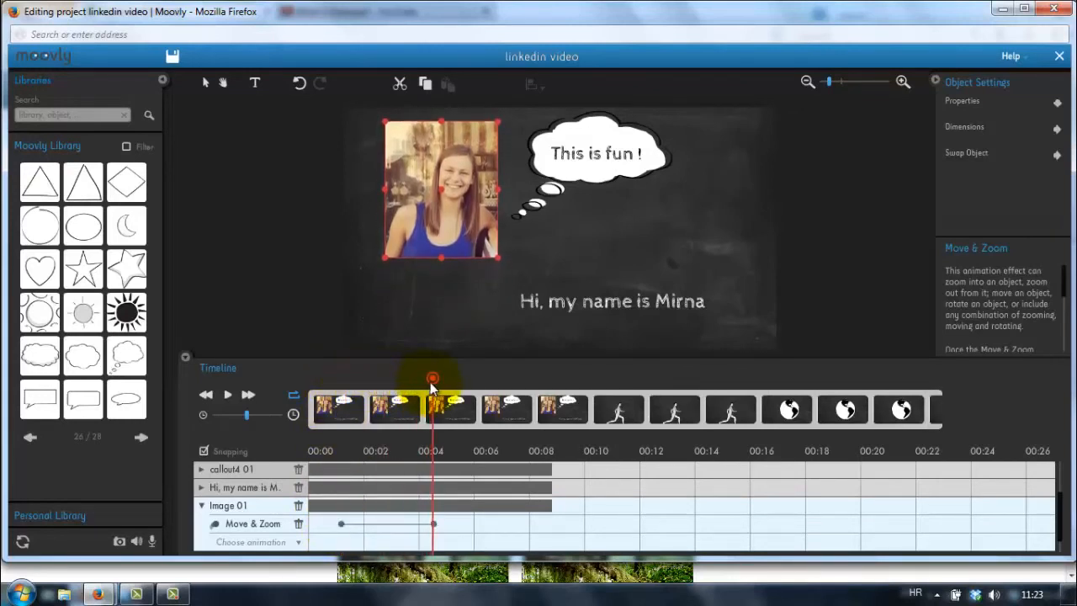
drag(438, 383, 342, 384)
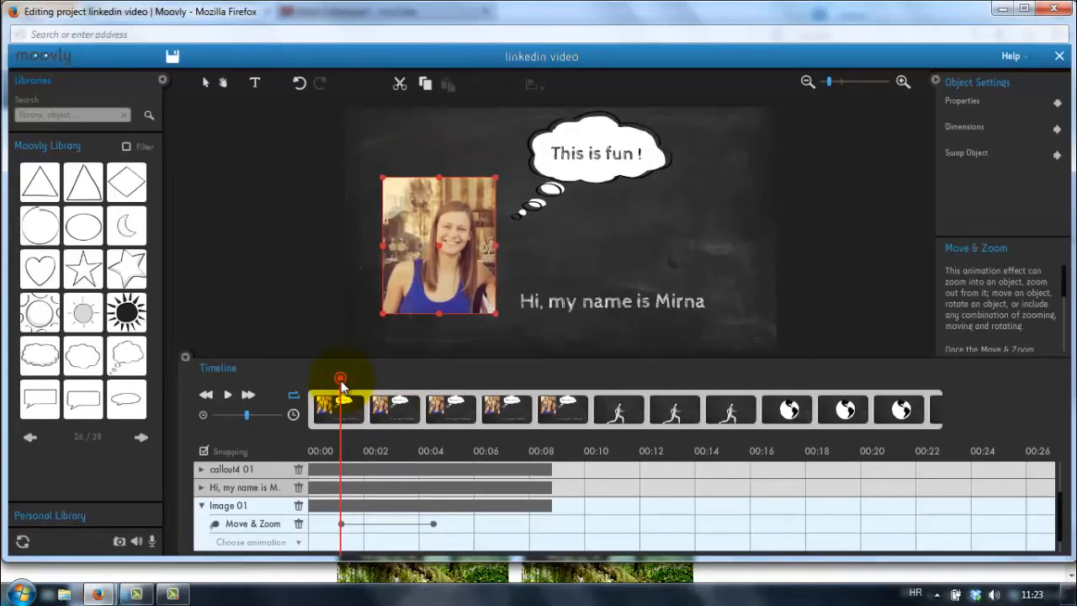
key(space)
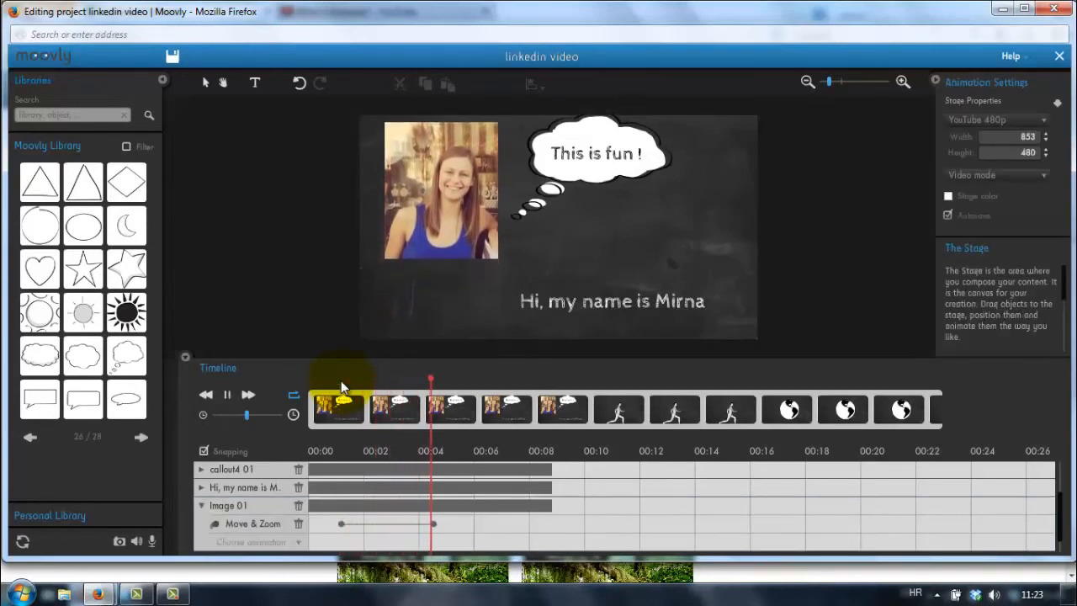
key(space)
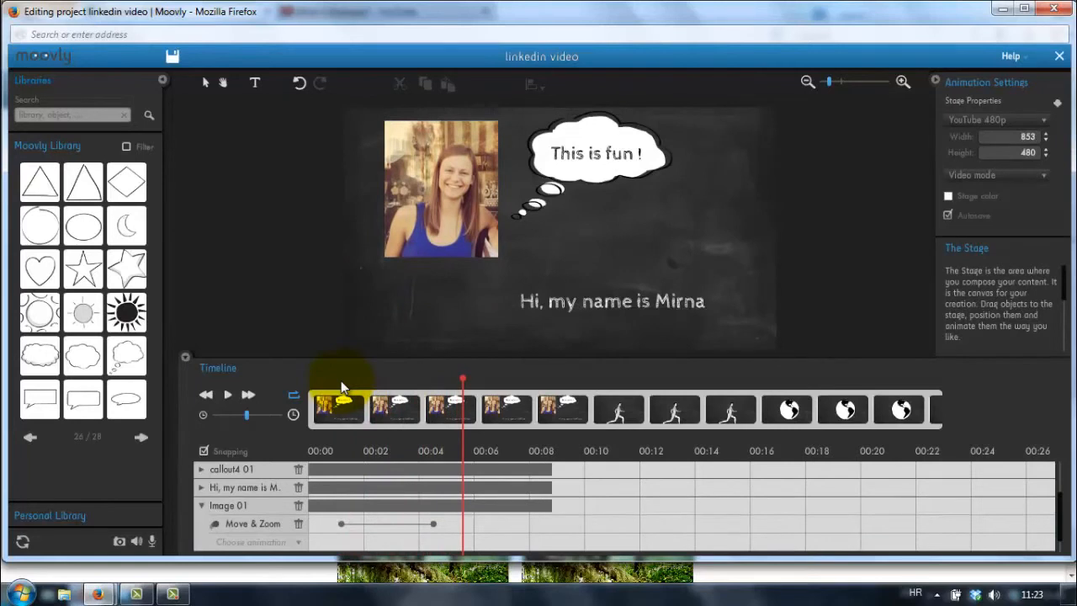
Step: Try ending the photo's Move & Zoom at about 00:02, and stretch it to end at about 00:05
drag(465, 380, 341, 402)
click(434, 523)
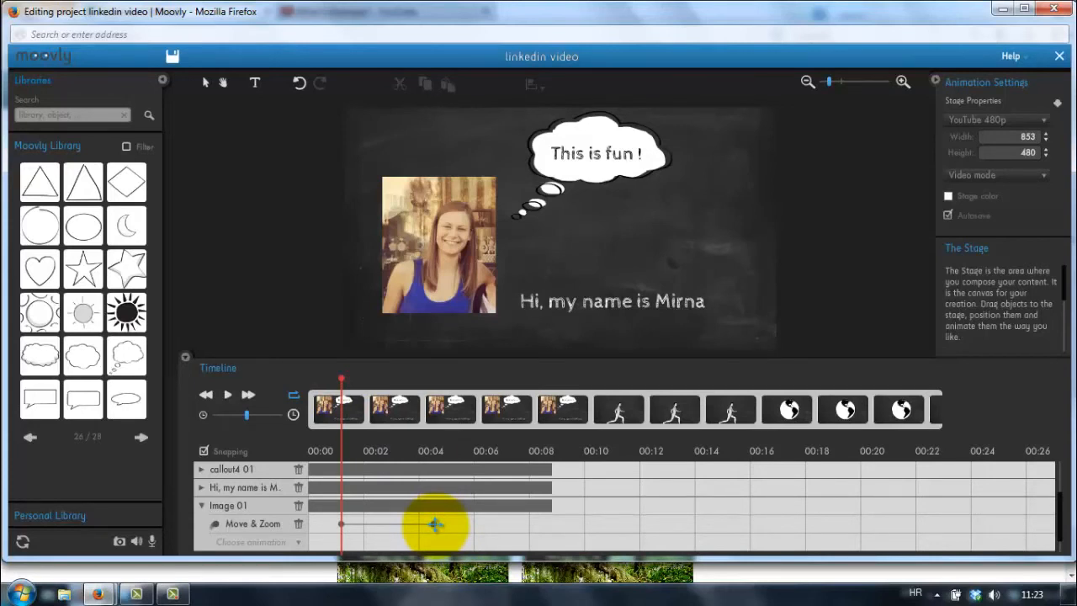
click(434, 523)
drag(422, 523, 379, 526)
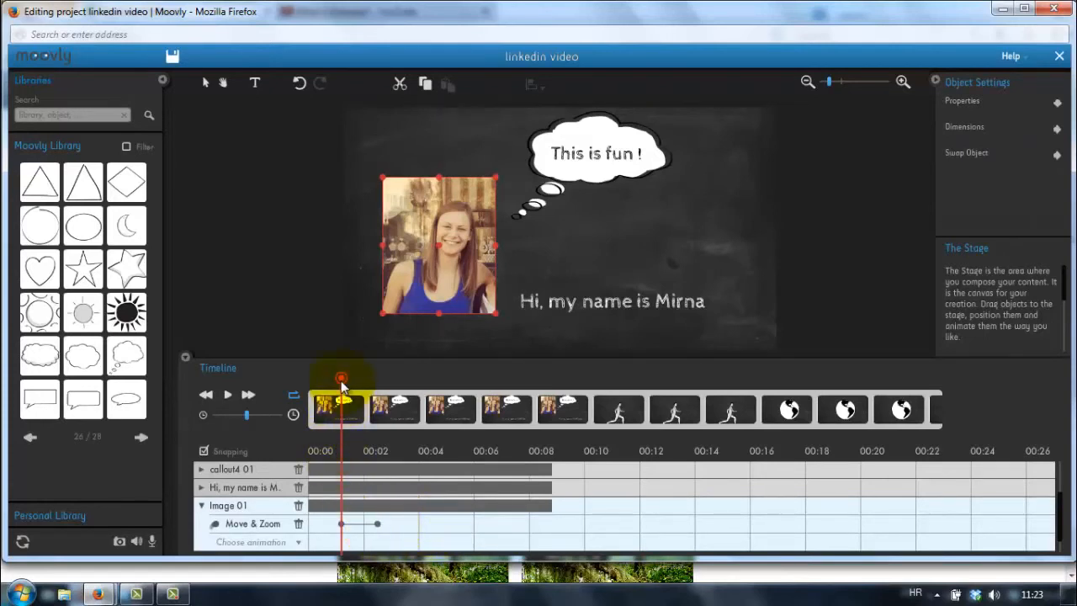
drag(379, 523, 442, 524)
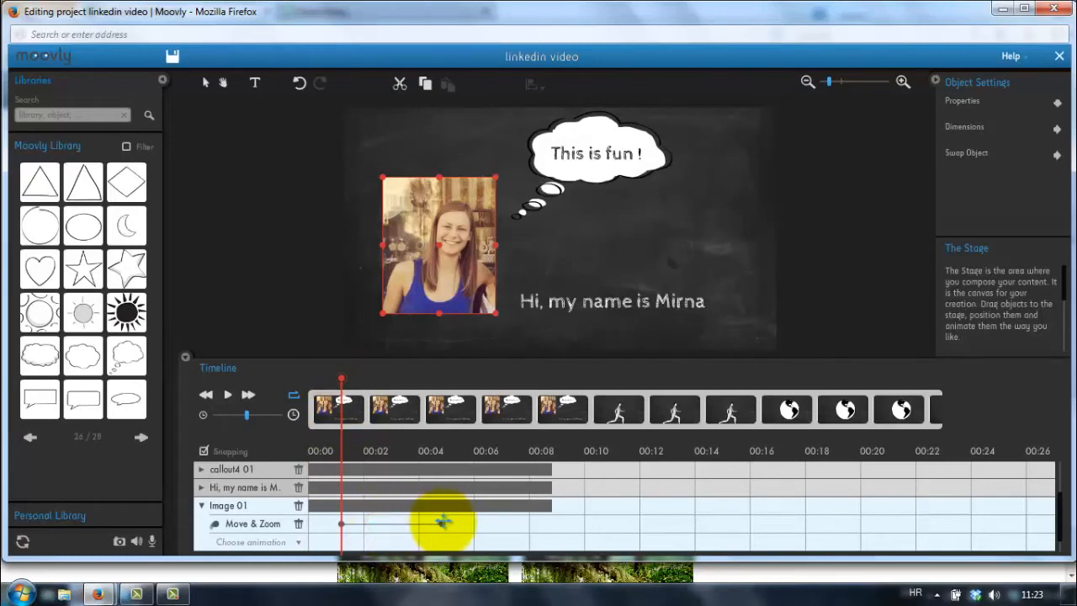
Step: Shorten the photo's Move & Zoom to end at about 00:02 and play the faster movement twice
mouse_move(341, 383)
mouse_down()
mouse_move(401, 380)
mouse_move(432, 394)
mouse_move(441, 385)
mouse_move(338, 394)
mouse_up()
drag(442, 524, 371, 523)
key(space)
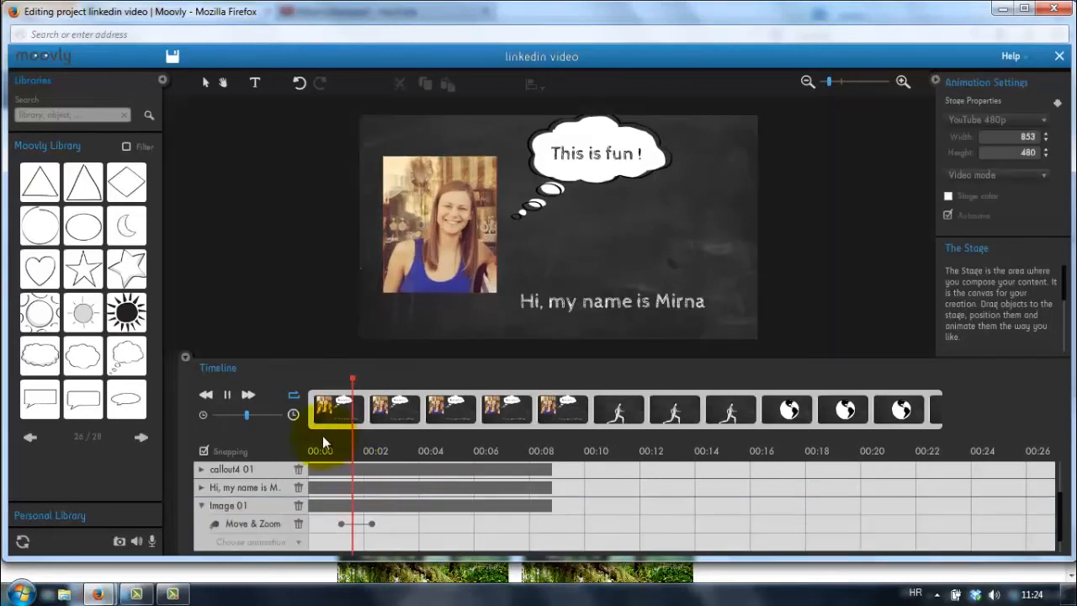
key(space)
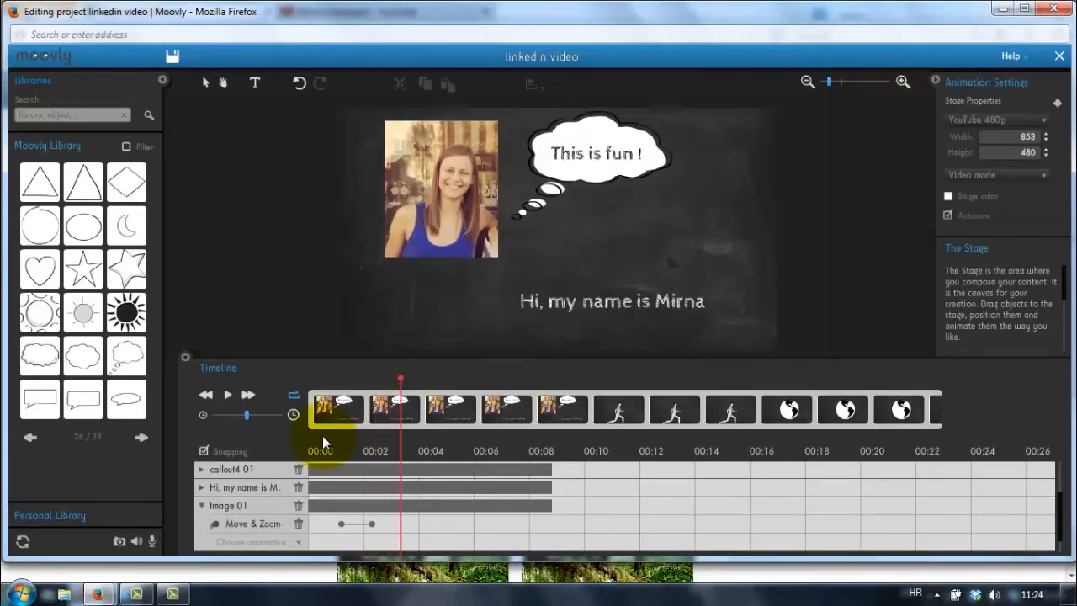
drag(403, 380, 345, 395)
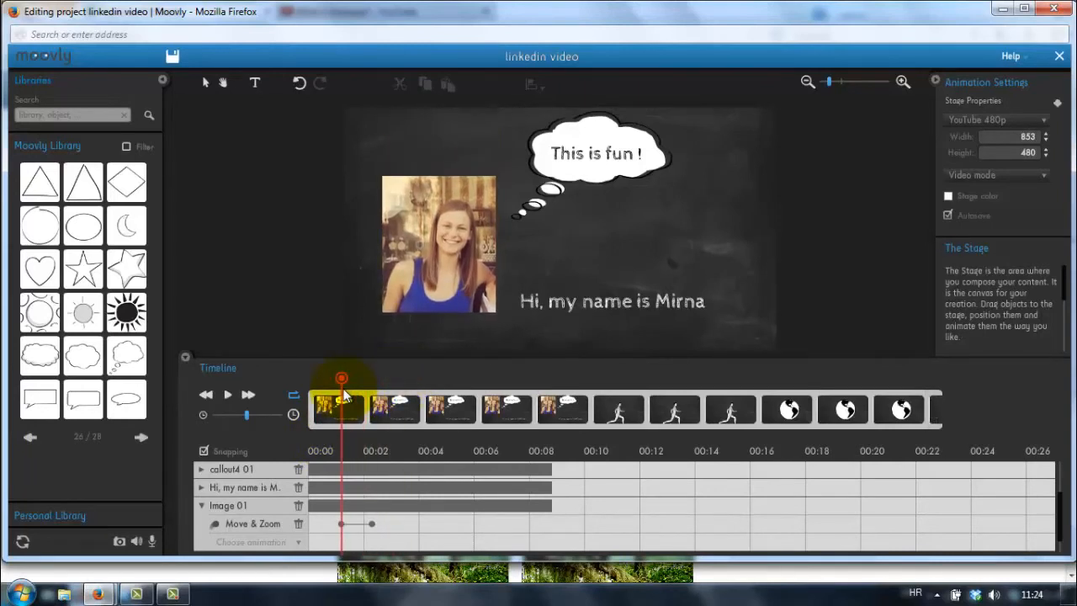
key(space)
key(space)
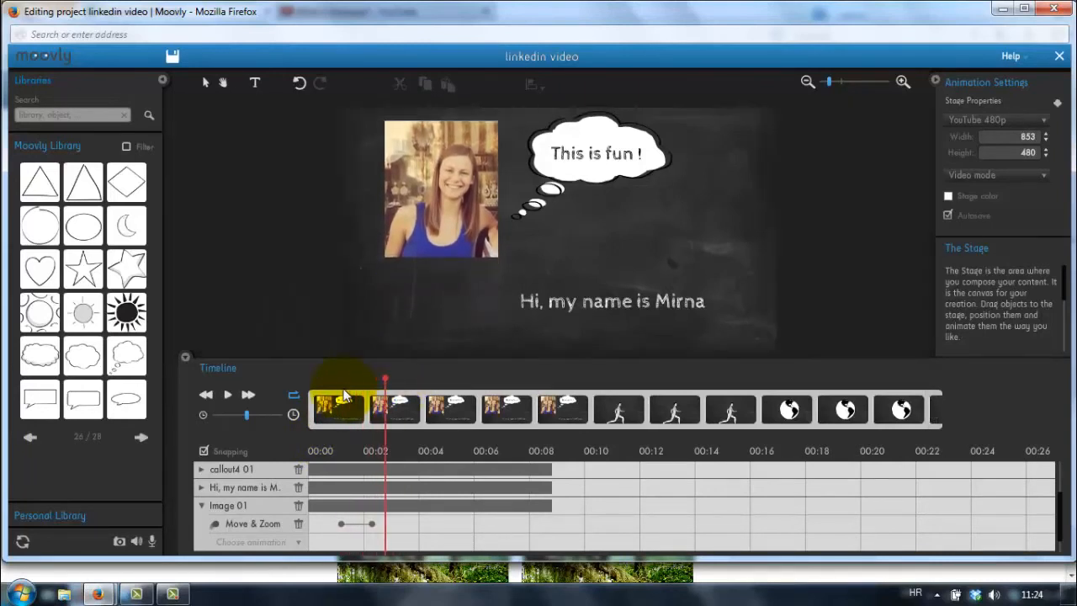
Step: Shorten the photo's Move & Zoom to about half a second and review the movement from about 00:01
click(372, 523)
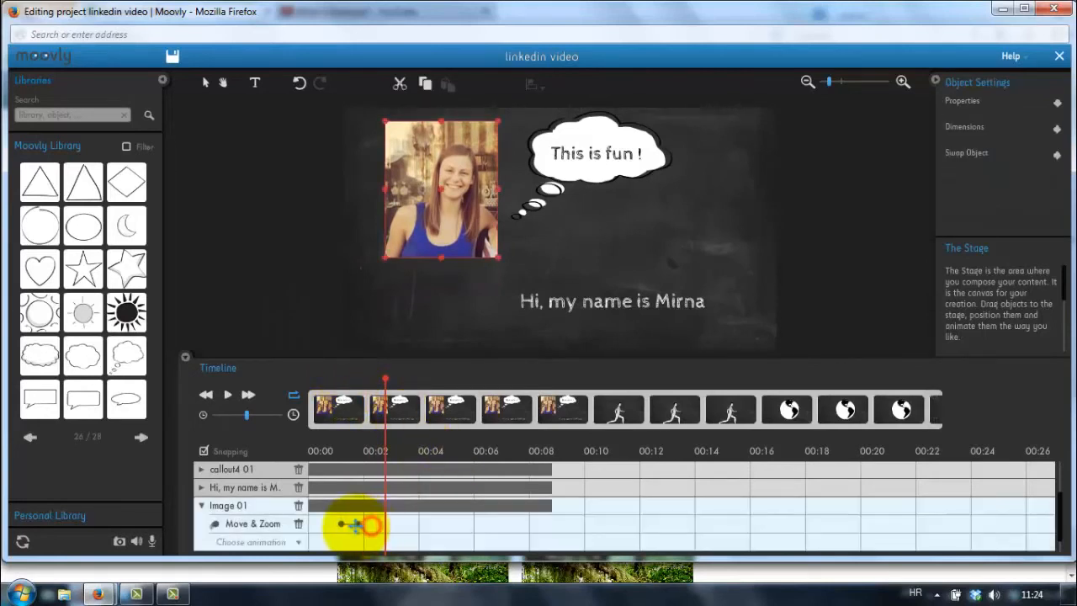
drag(385, 379, 342, 395)
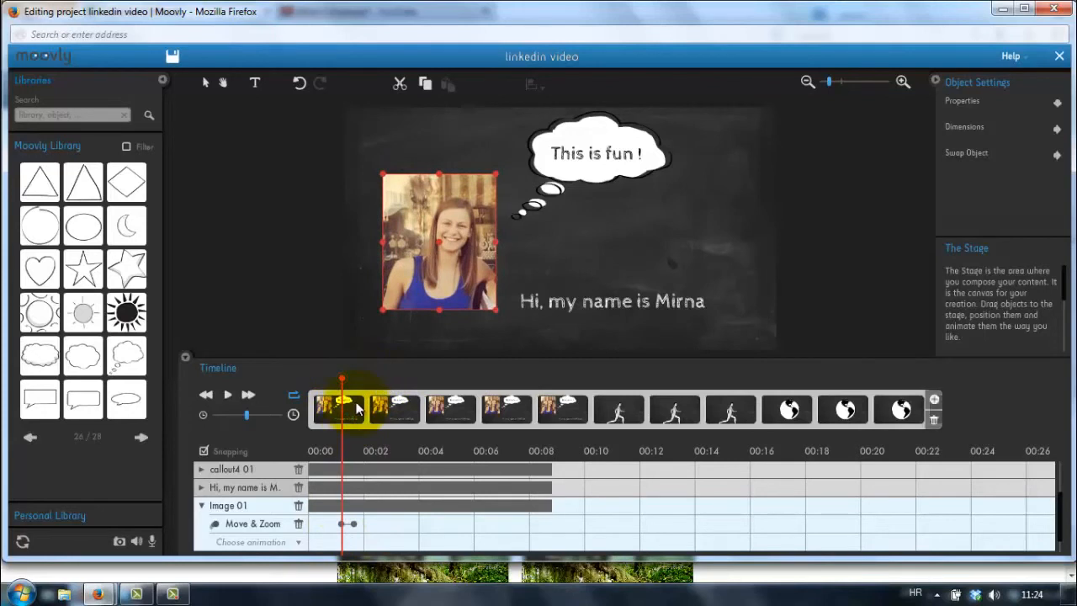
click(357, 408)
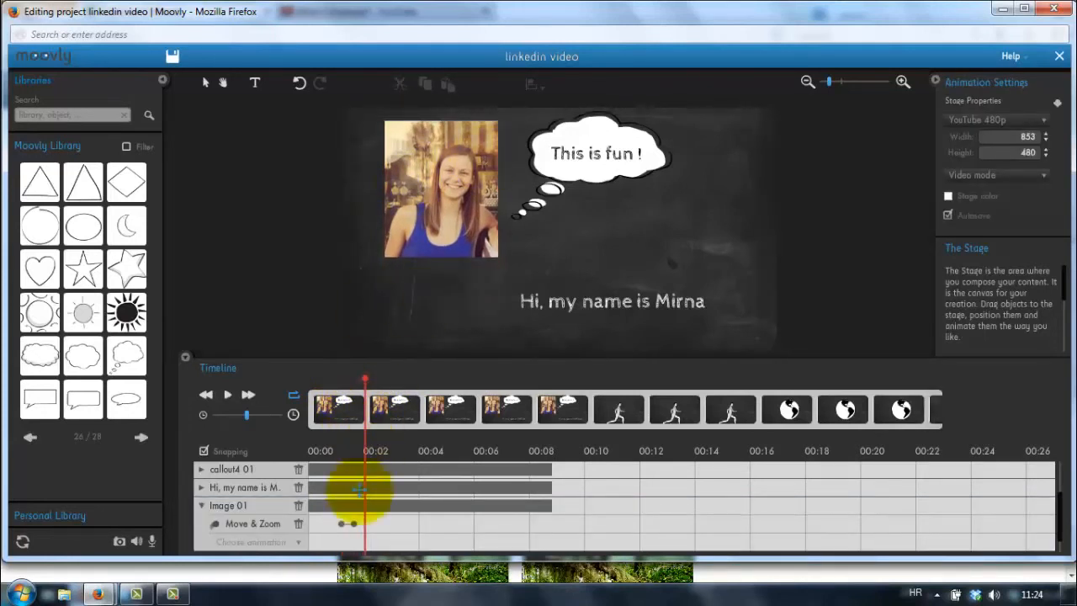
drag(364, 380, 339, 383)
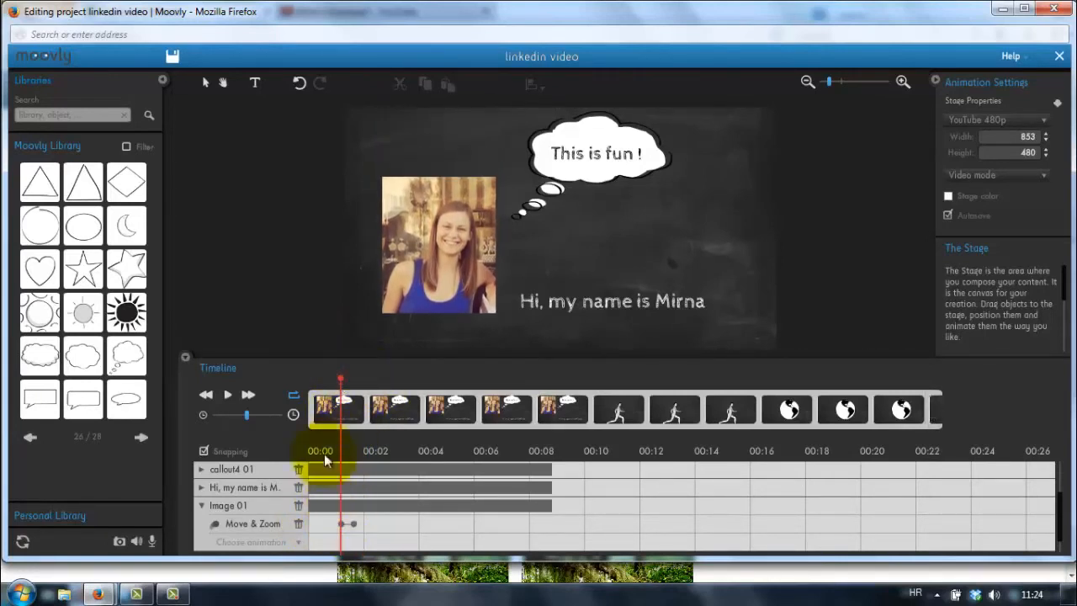
Step: Shift the photo's Move & Zoom to the beginning of the timeline at 00:00 and play it from the start
click(342, 524)
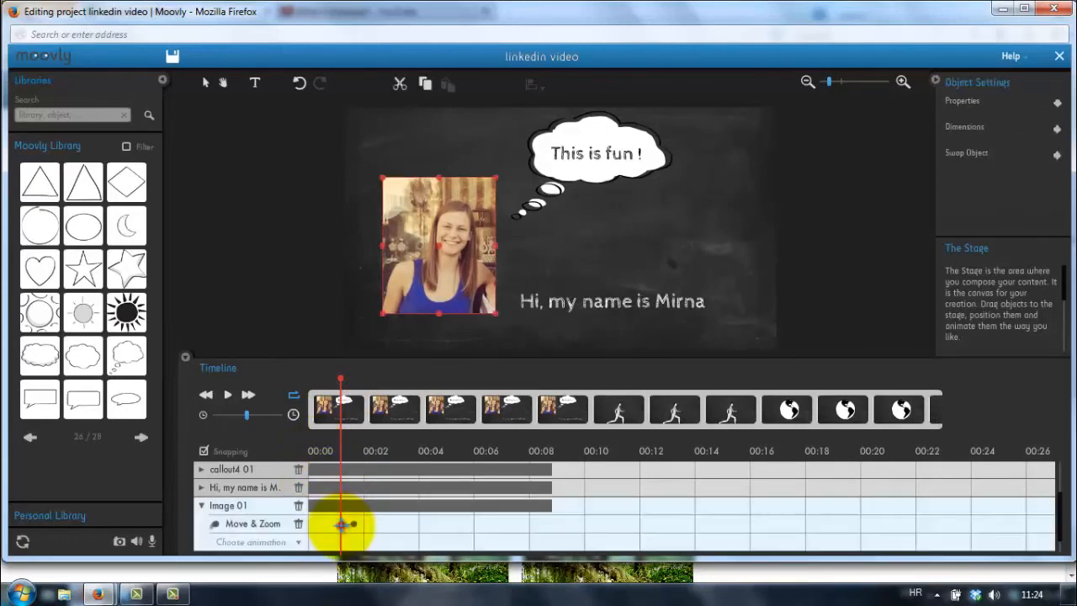
mouse_move(341, 524)
mouse_down()
mouse_move(310, 524)
mouse_move(330, 522)
mouse_up()
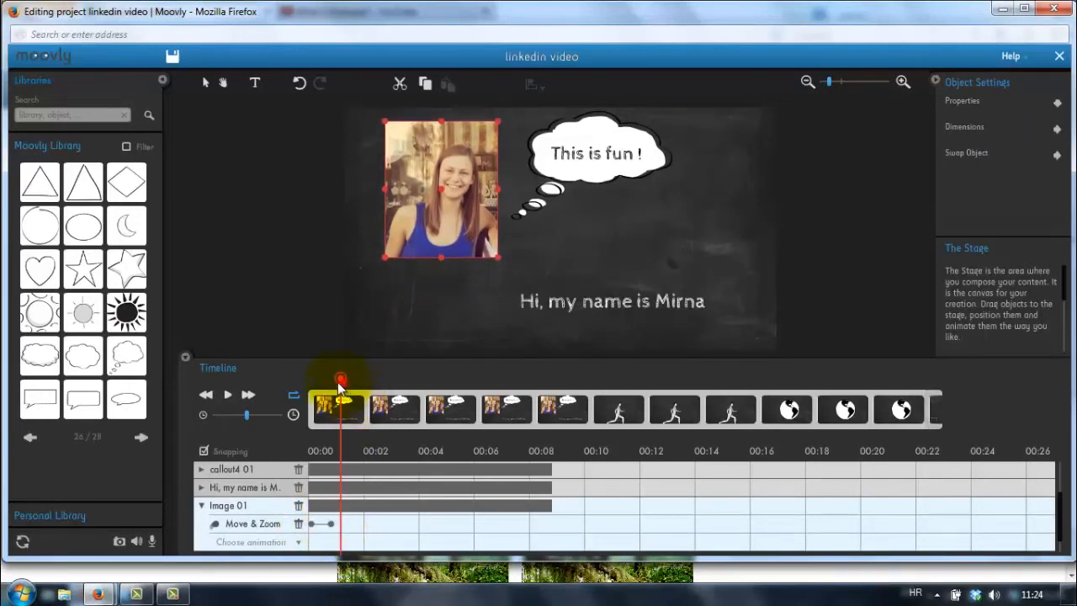
drag(341, 380, 301, 385)
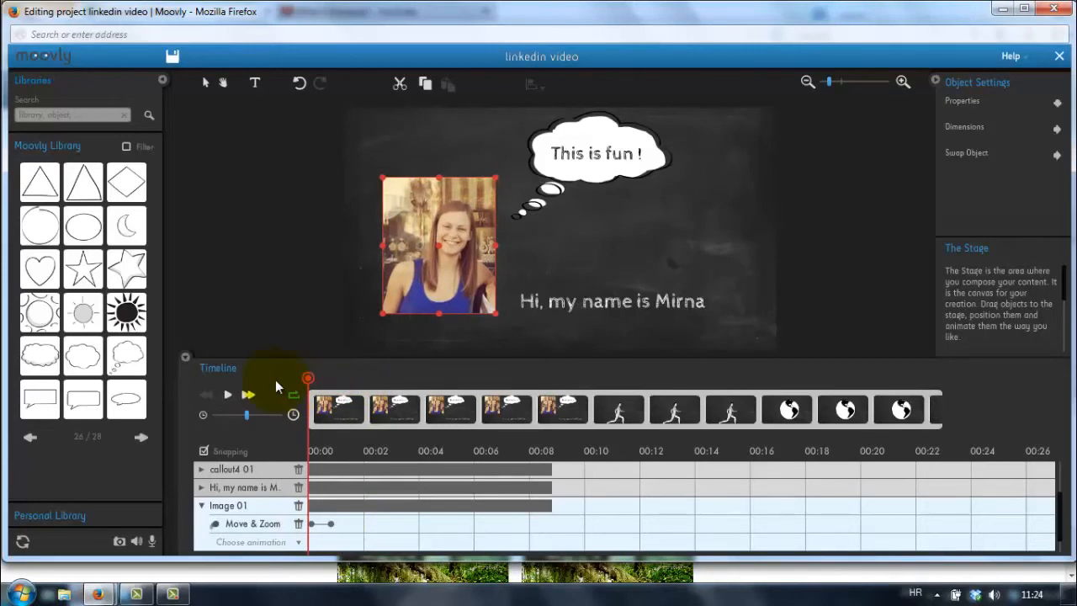
key(space)
key(space)
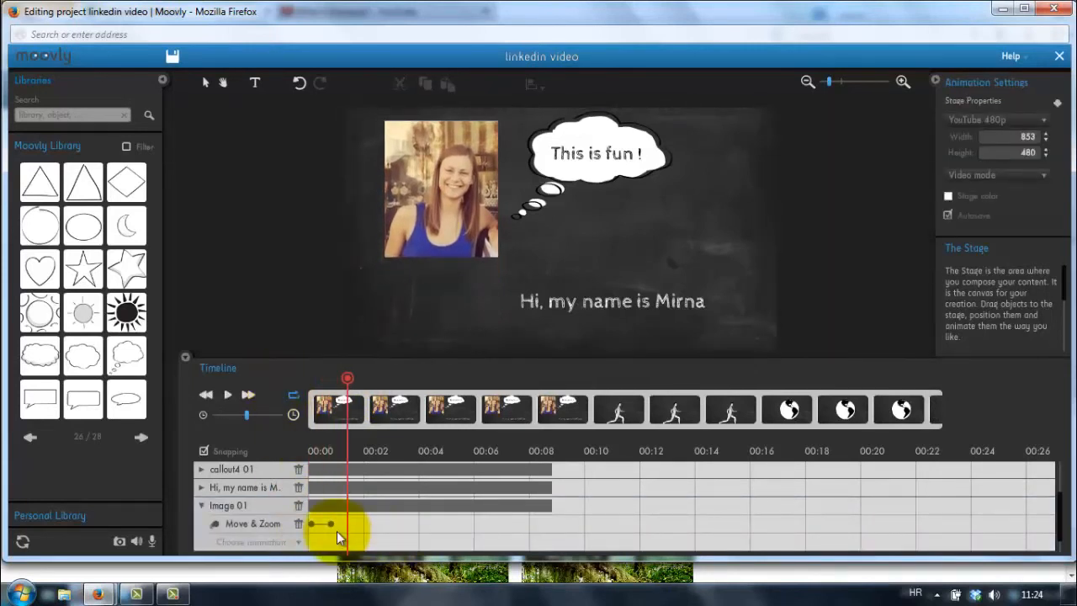
Step: Retime the photo's Move & Zoom to run from about 00:01 to 00:02 and scrub back to its start
mouse_move(330, 523)
mouse_down()
mouse_move(372, 522)
mouse_move(325, 522)
mouse_move(336, 523)
mouse_up()
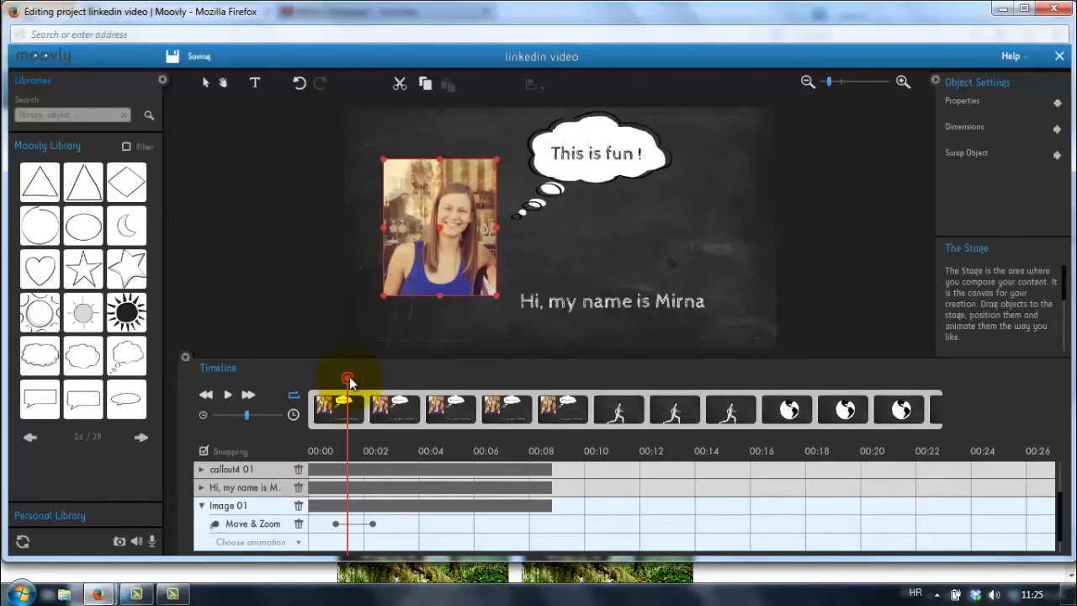
drag(350, 384, 335, 379)
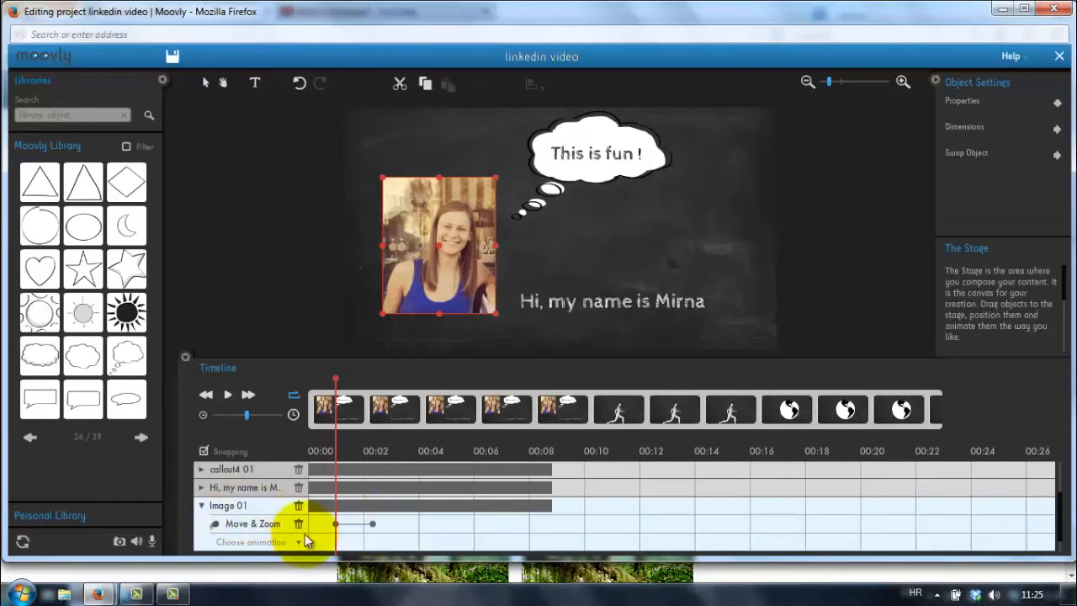
click(333, 378)
drag(333, 380, 331, 379)
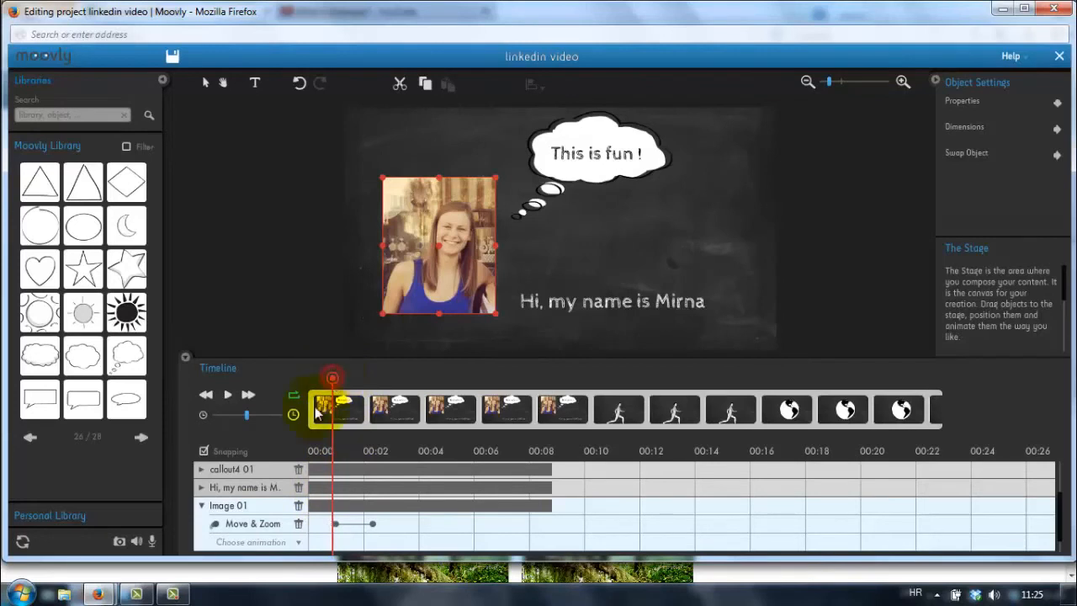
Step: Delete the Move & Zoom from the photo's layer and add a Drag Hand In animation at about 00:00 instead
click(299, 524)
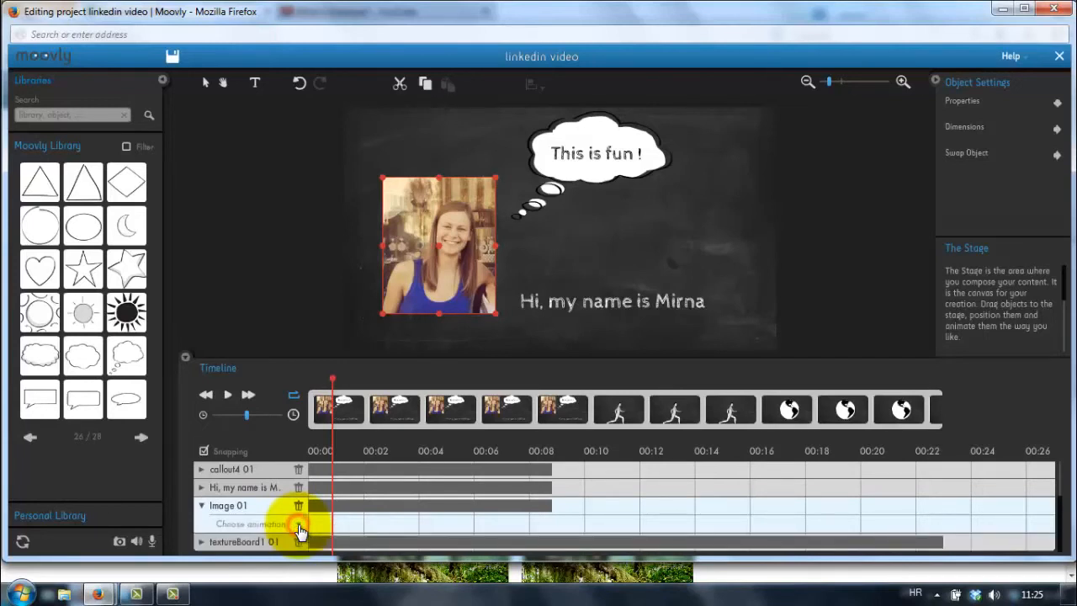
drag(330, 379, 315, 386)
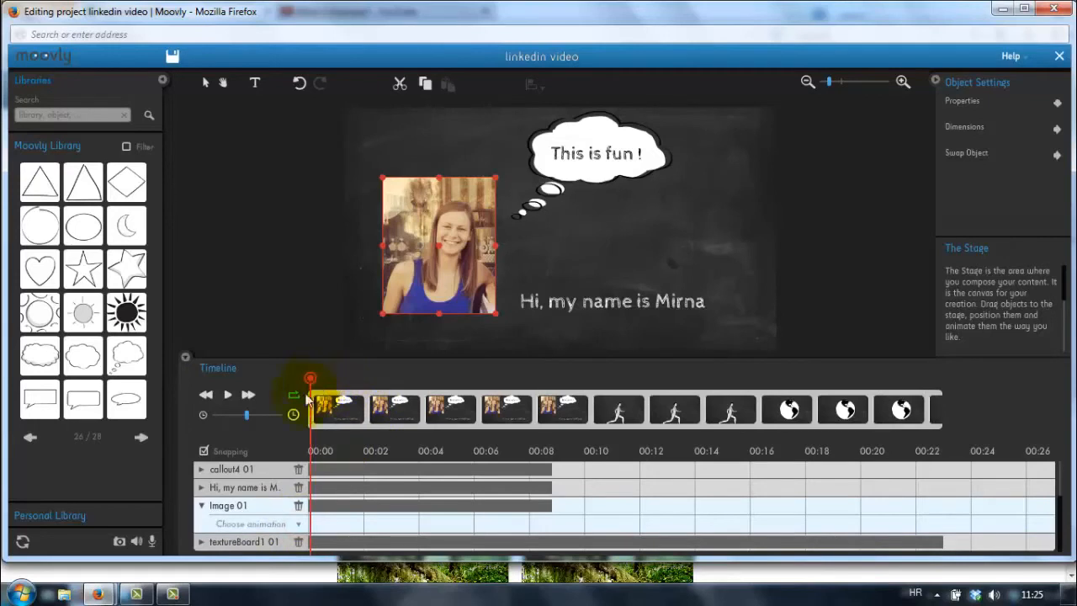
click(297, 524)
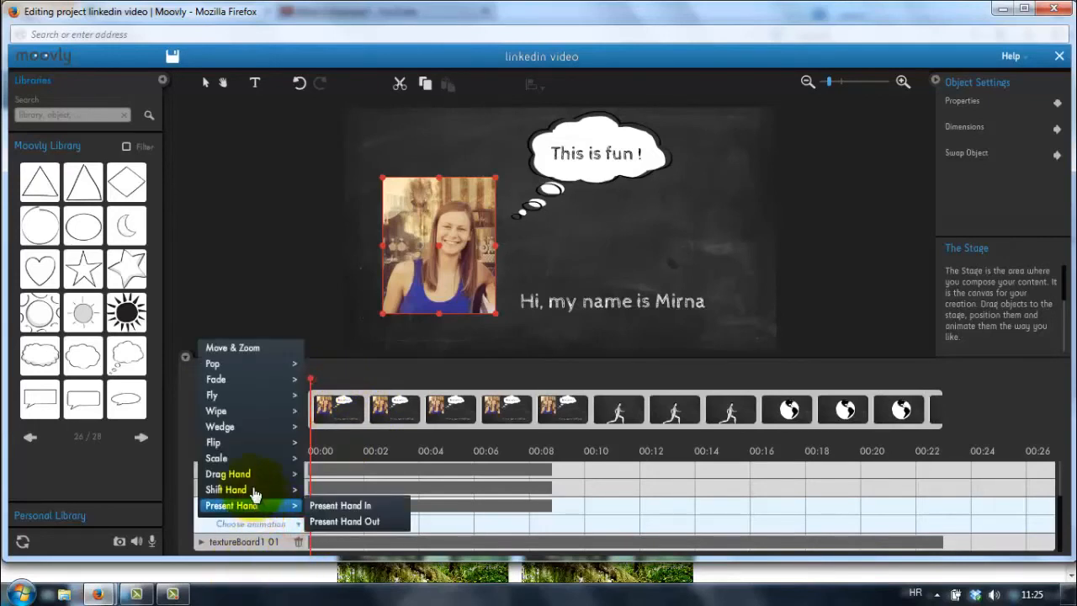
mouse_move(253, 476)
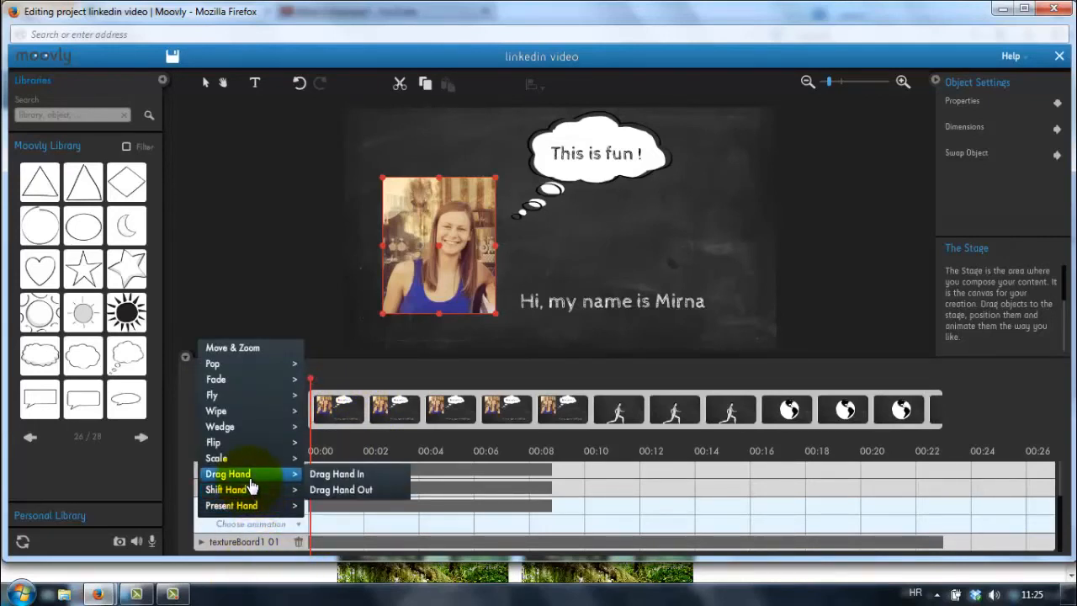
click(335, 476)
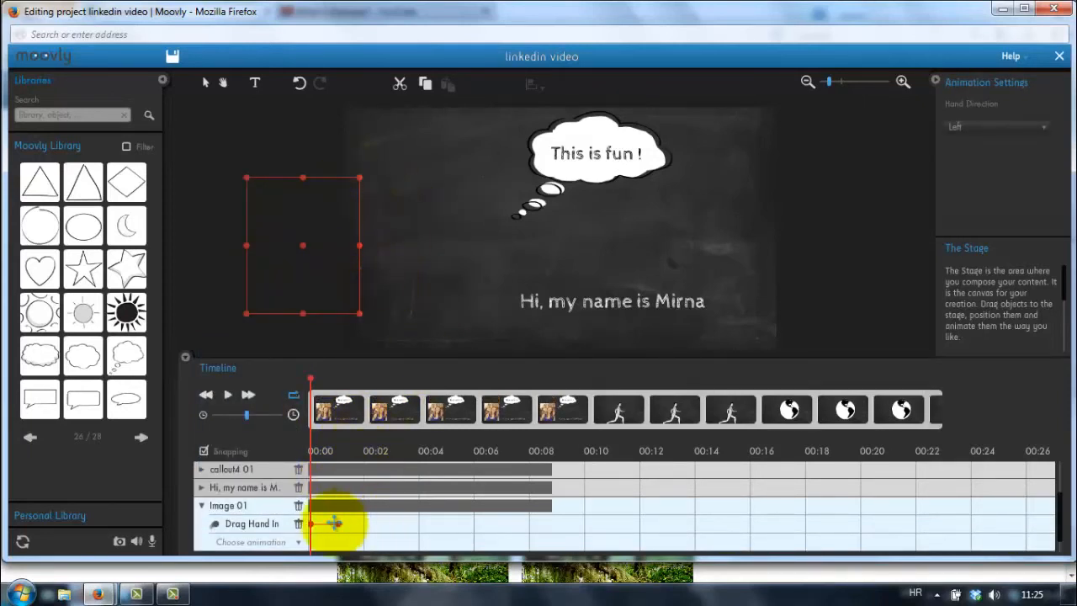
Step: Shift the photo's Drag Hand In to start at about 00:01, and play and scrub through the hand's movement
drag(310, 525, 342, 523)
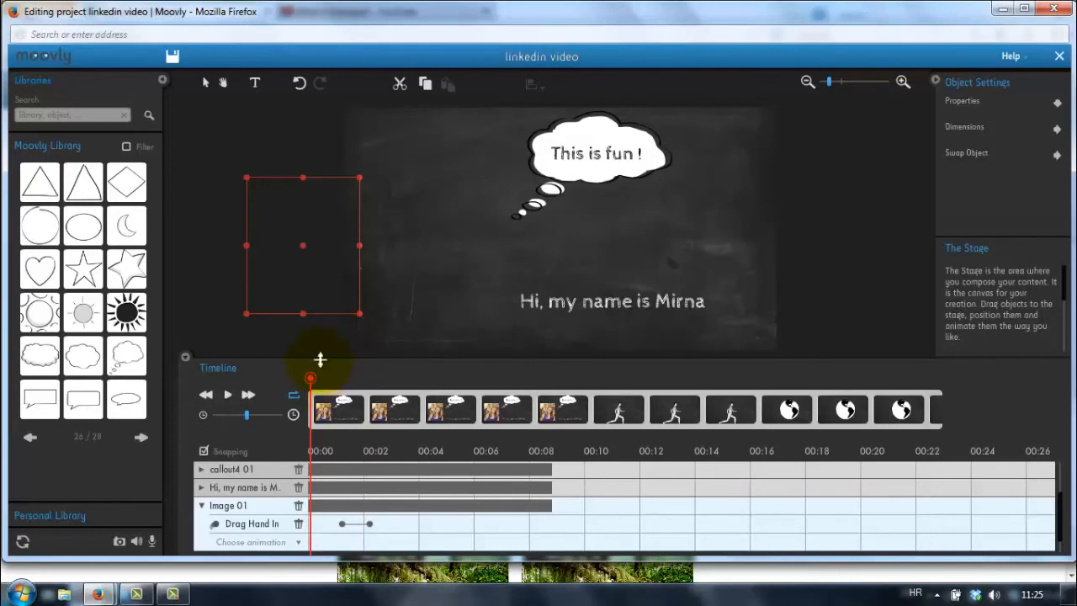
key(space)
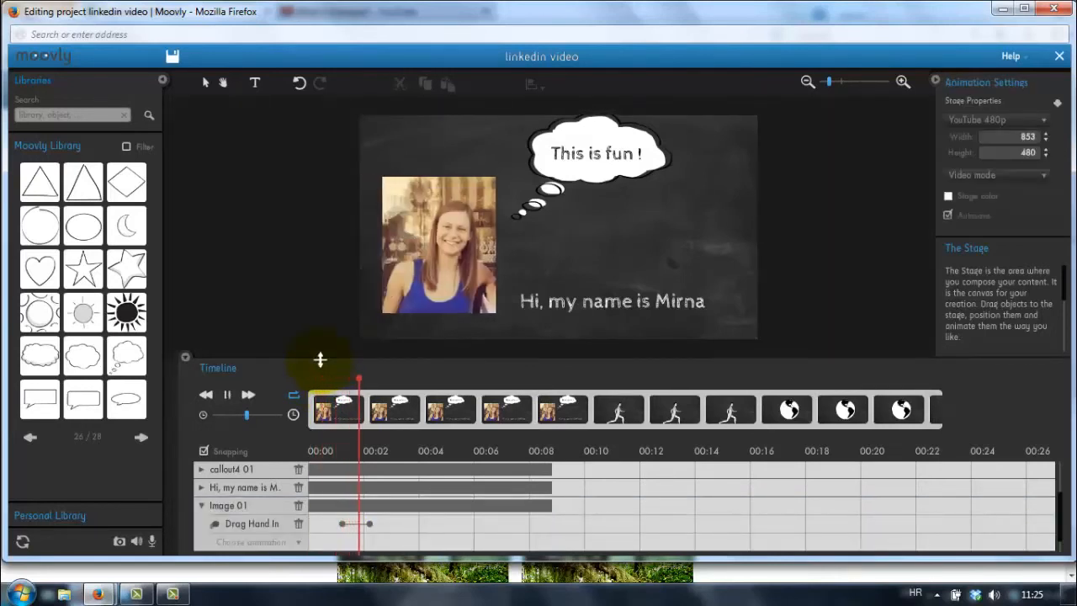
key(space)
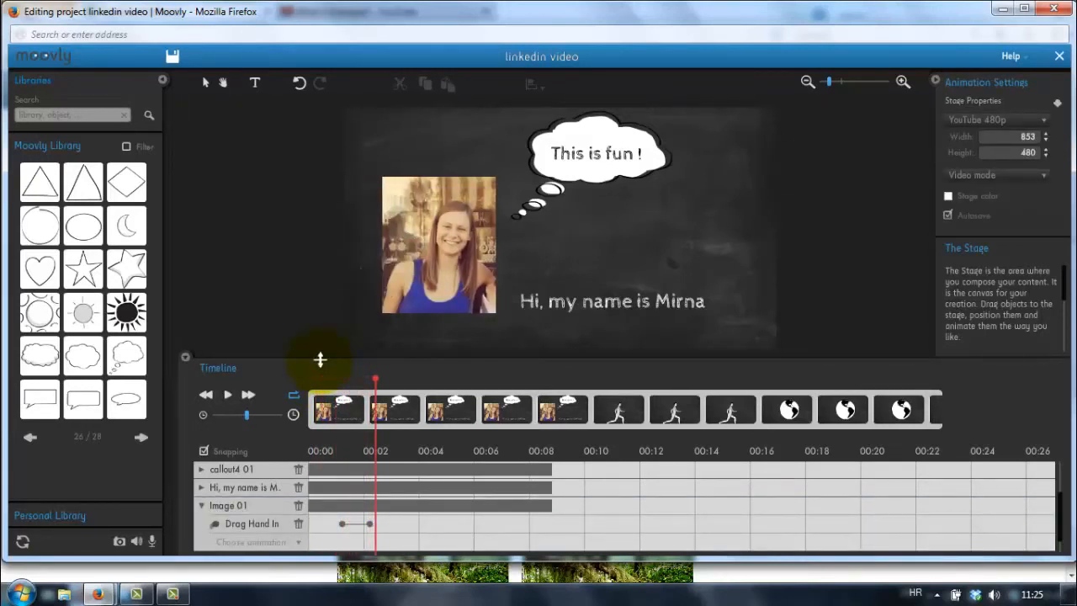
drag(372, 384, 352, 382)
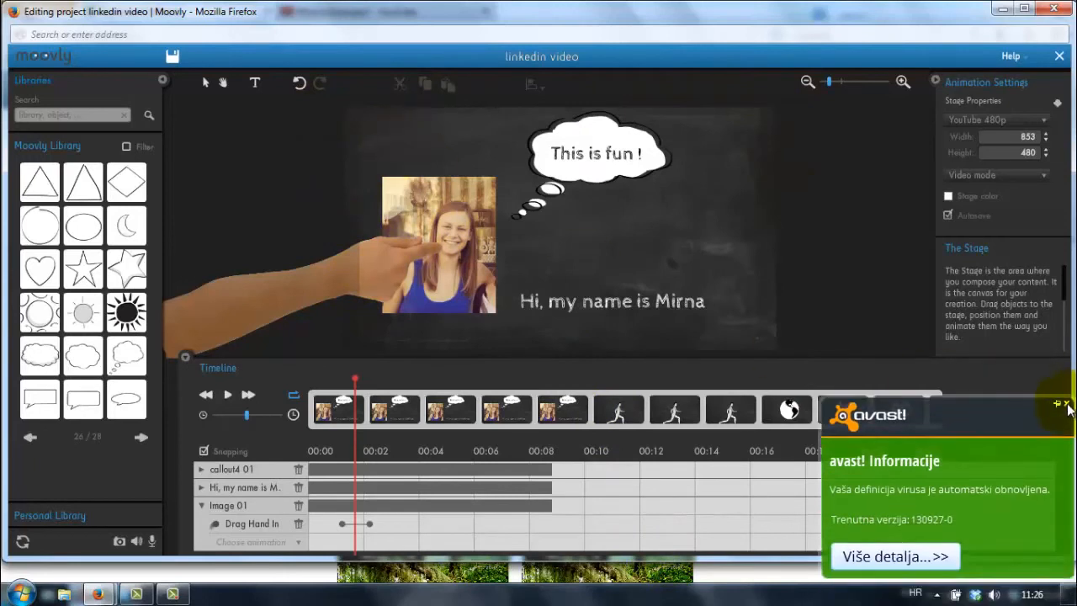
click(1065, 405)
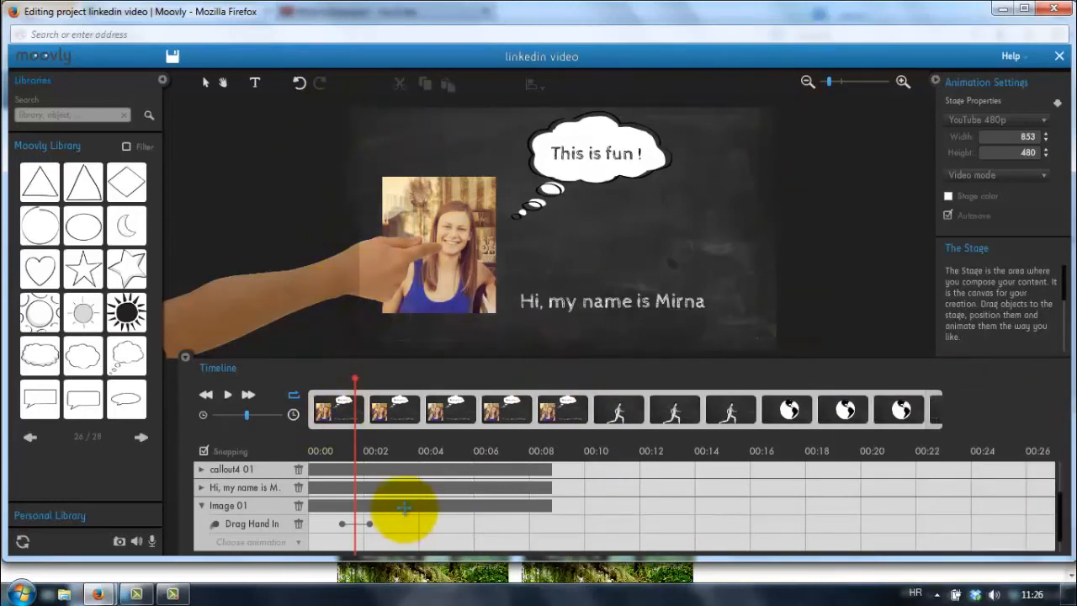
drag(357, 386, 348, 384)
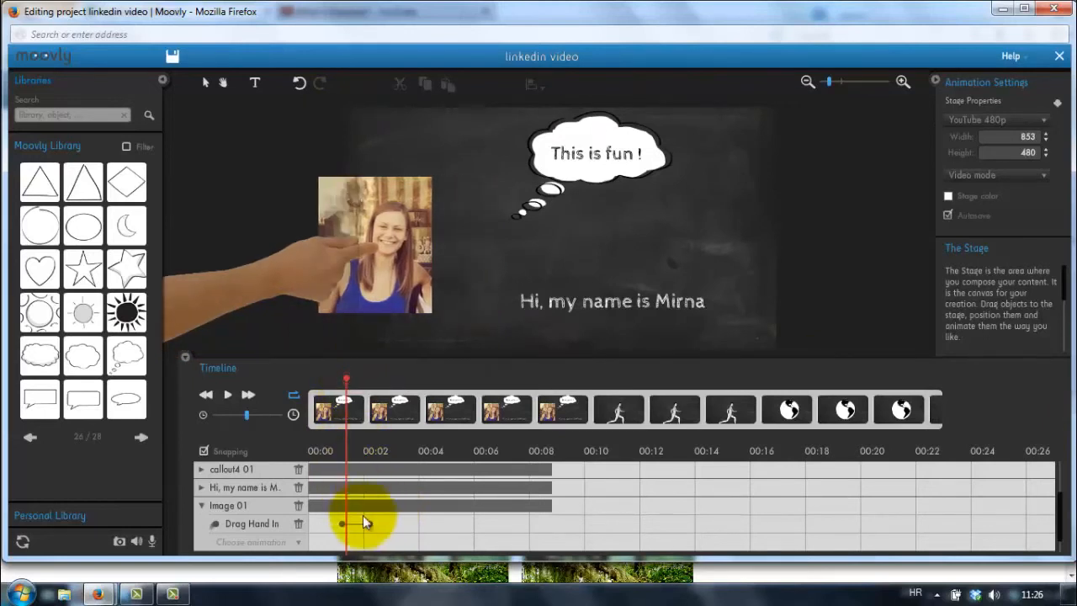
Step: Move the photo's Drag Hand In slightly earlier, finishing just before 00:02, and preview from 00:00 to about 00:03
drag(370, 525, 333, 523)
drag(346, 385, 293, 383)
key(space)
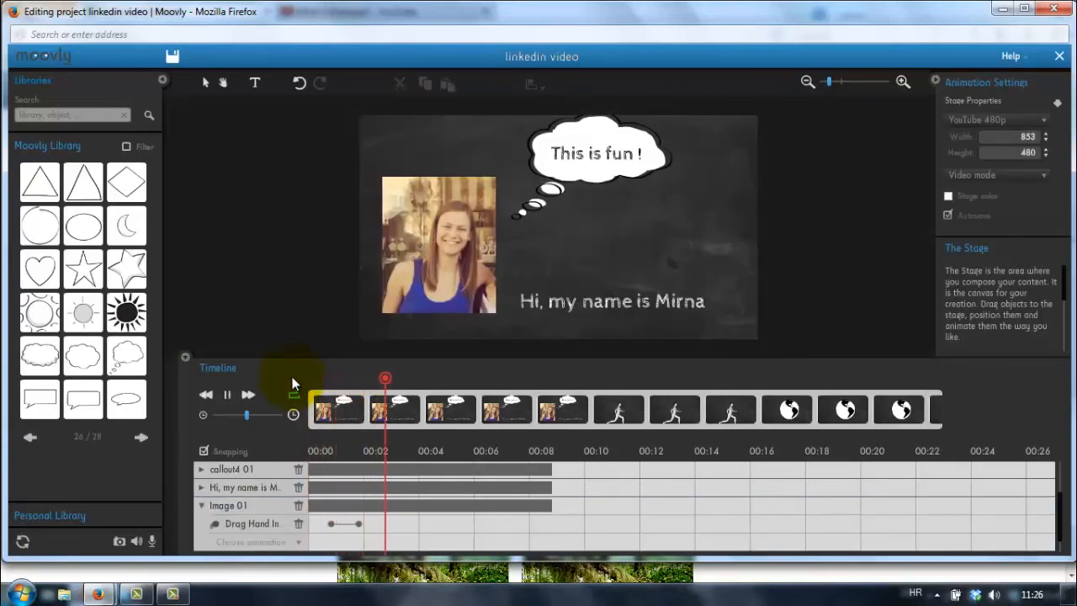
key(space)
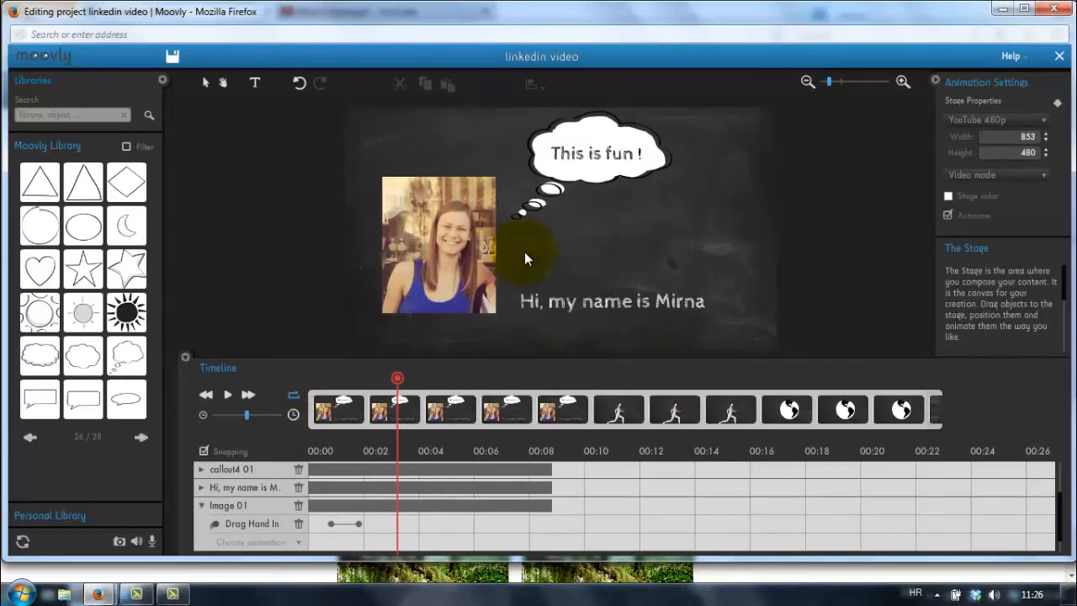
Step: Trim the starts of the greeting text, thought bubble and "This is fun !" layers to about 00:02, after the photo's entrance
drag(1062, 518, 1058, 504)
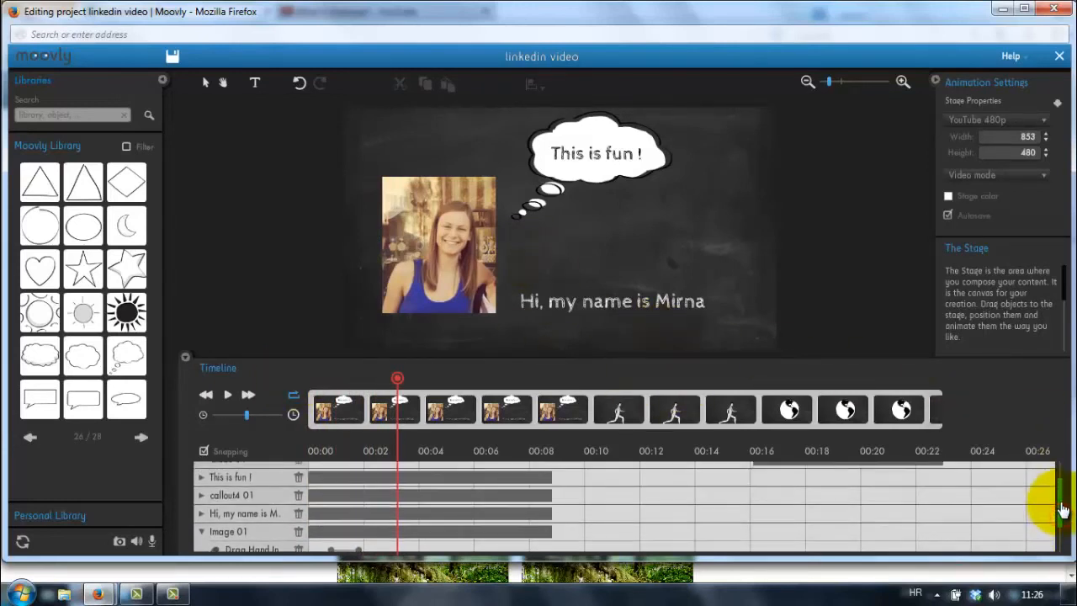
click(248, 512)
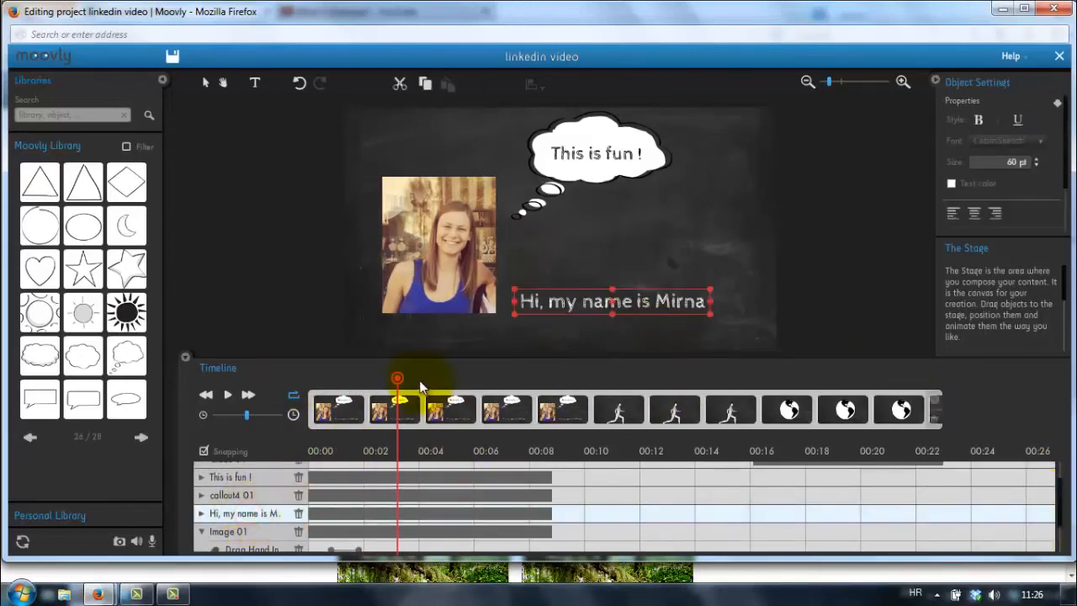
drag(401, 385, 375, 388)
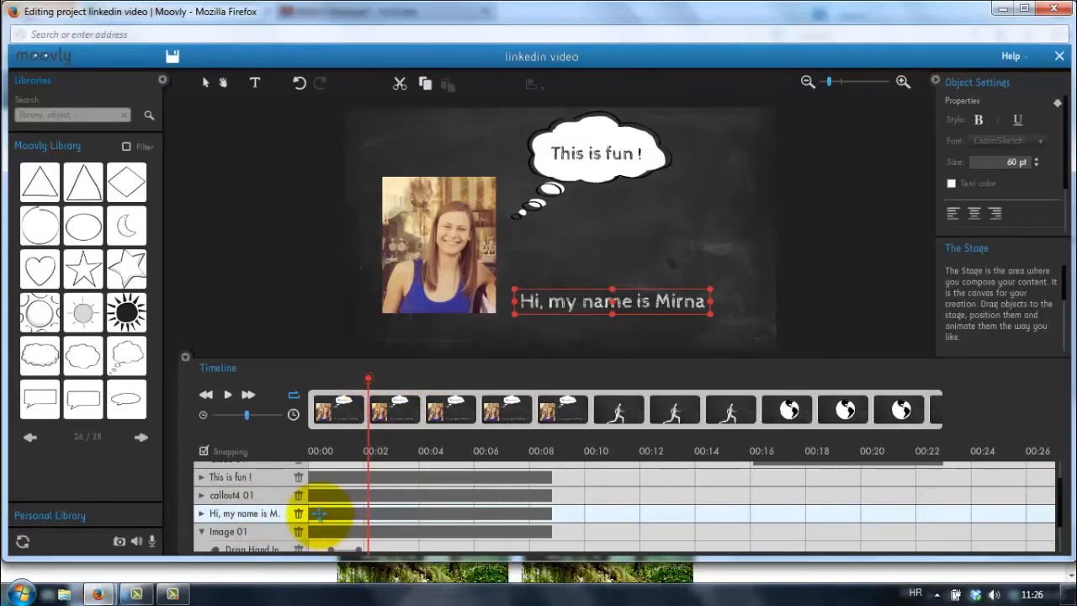
drag(309, 512, 368, 476)
drag(368, 380, 327, 383)
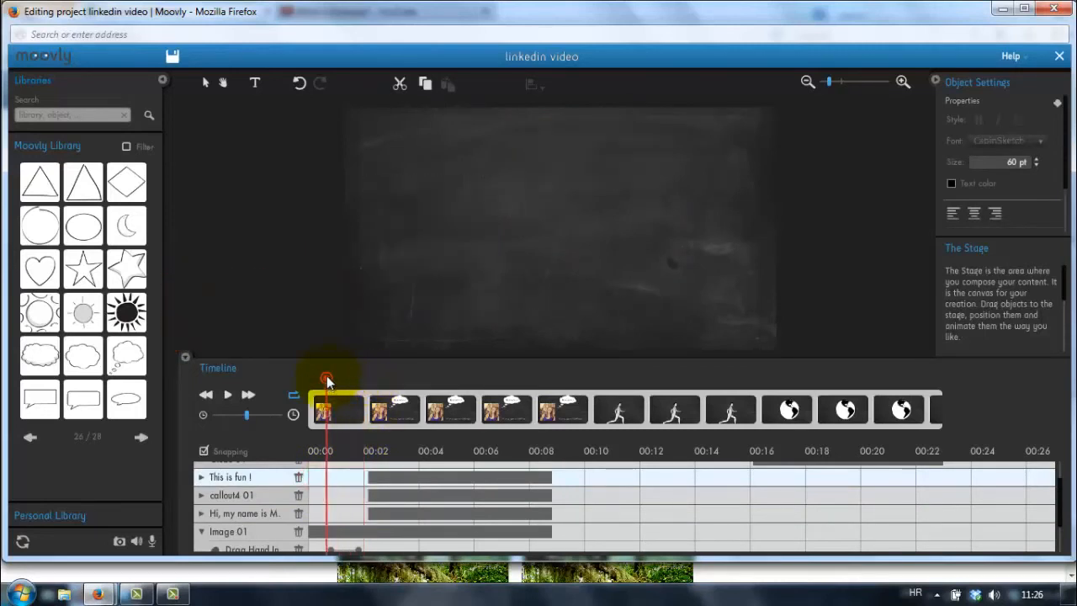
Step: Preview the opening, and trim the starts of the "This is fun !" and thought bubble layers to just after 00:04
key(space)
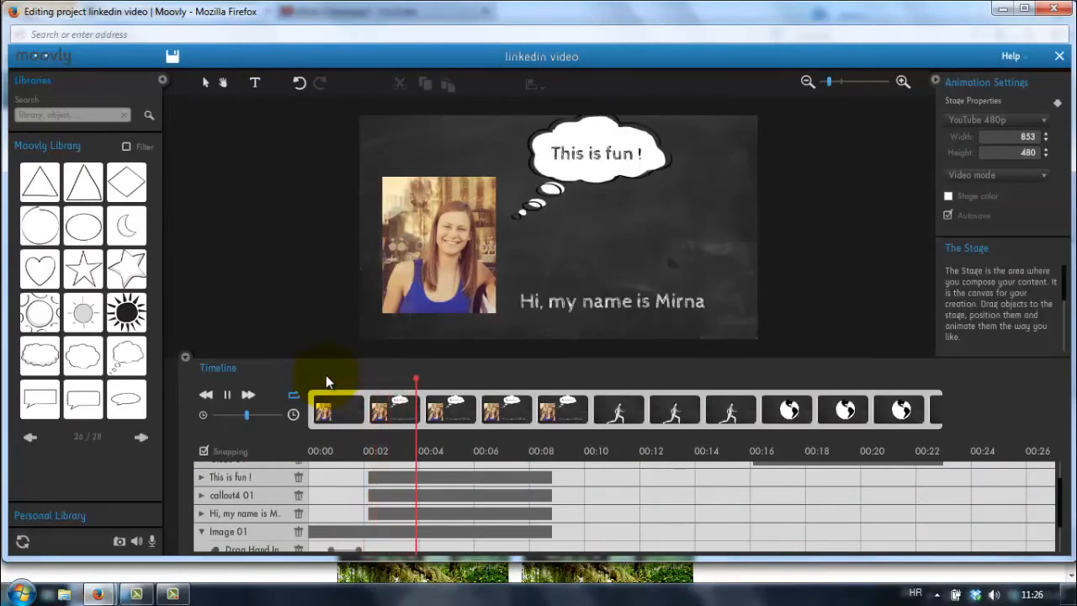
key(space)
drag(415, 380, 372, 379)
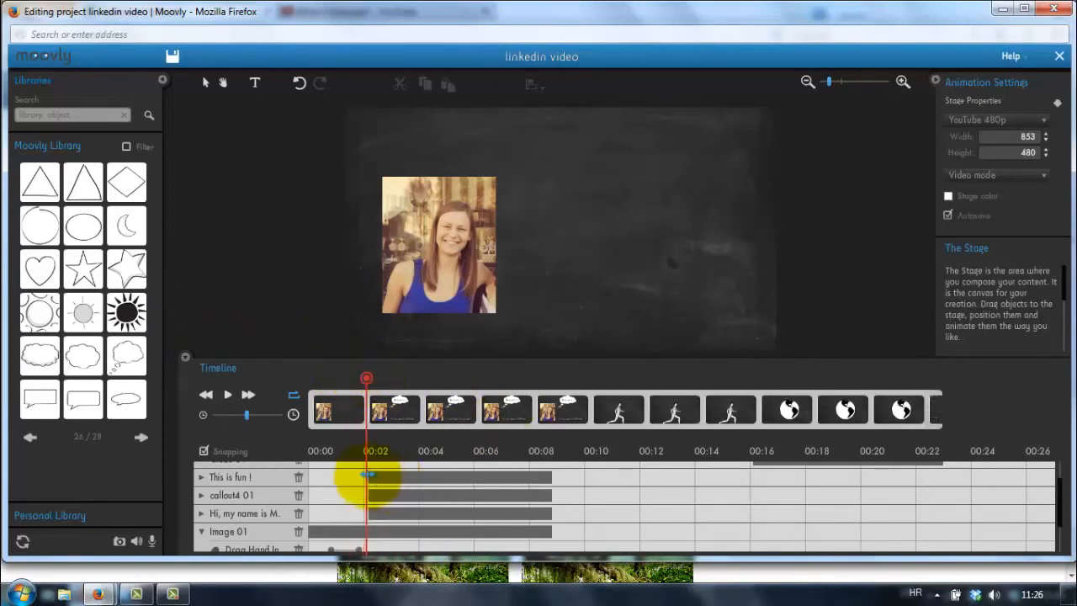
click(368, 476)
drag(418, 475, 430, 474)
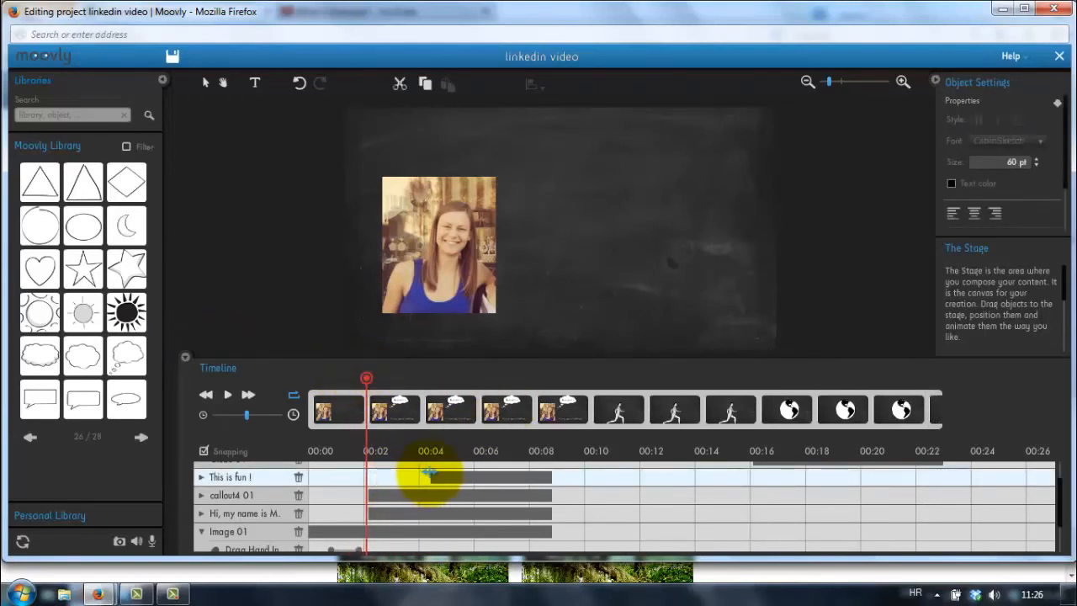
drag(371, 495, 429, 495)
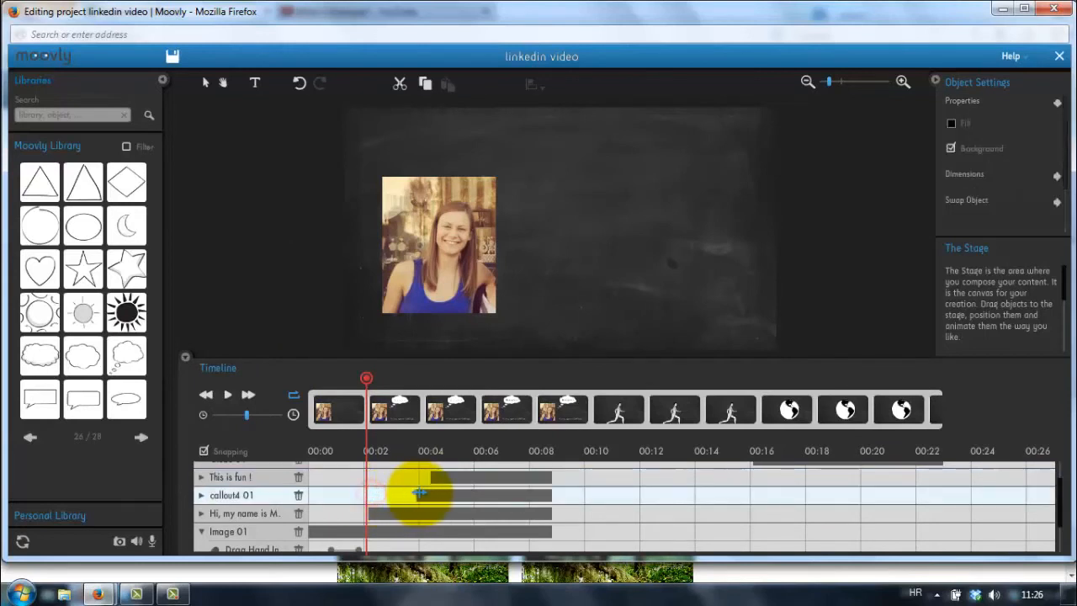
Step: Add a Hand Writing animation to the greeting text's layer, starting at about 00:02
drag(366, 380, 371, 416)
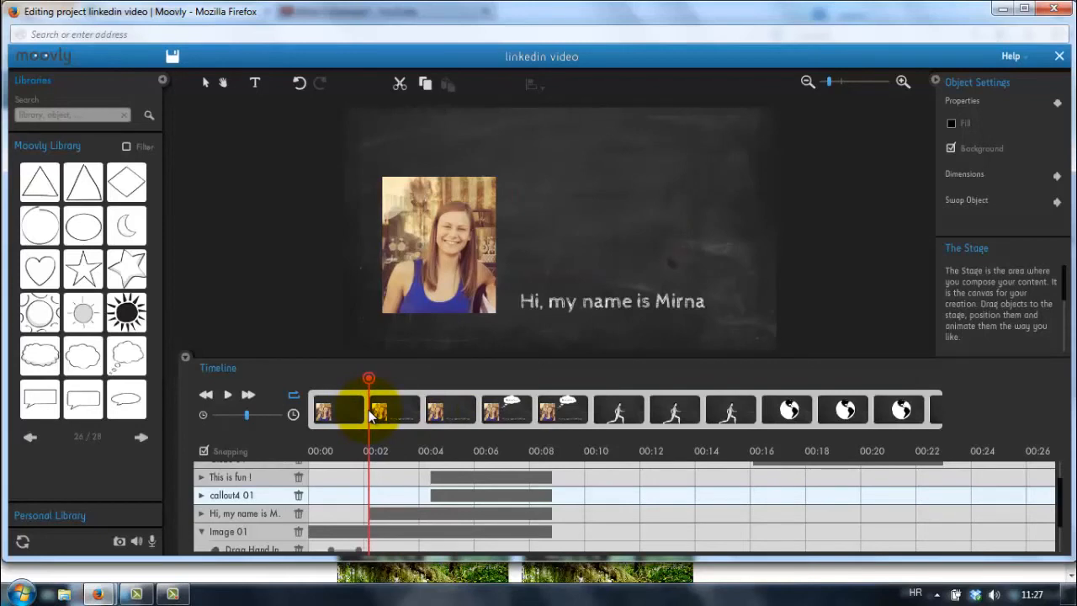
click(202, 531)
click(201, 514)
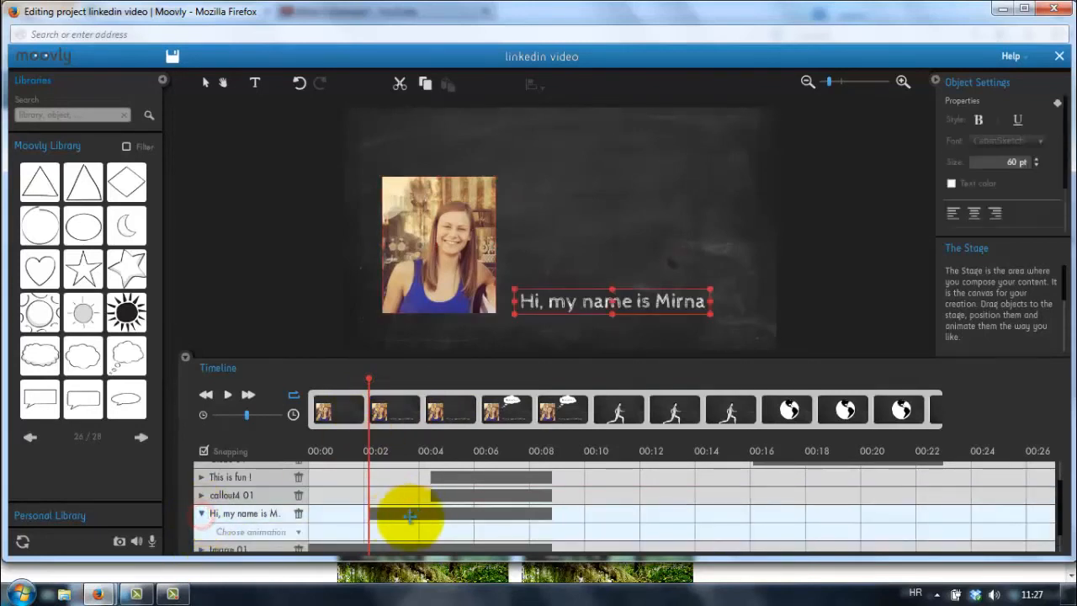
click(299, 534)
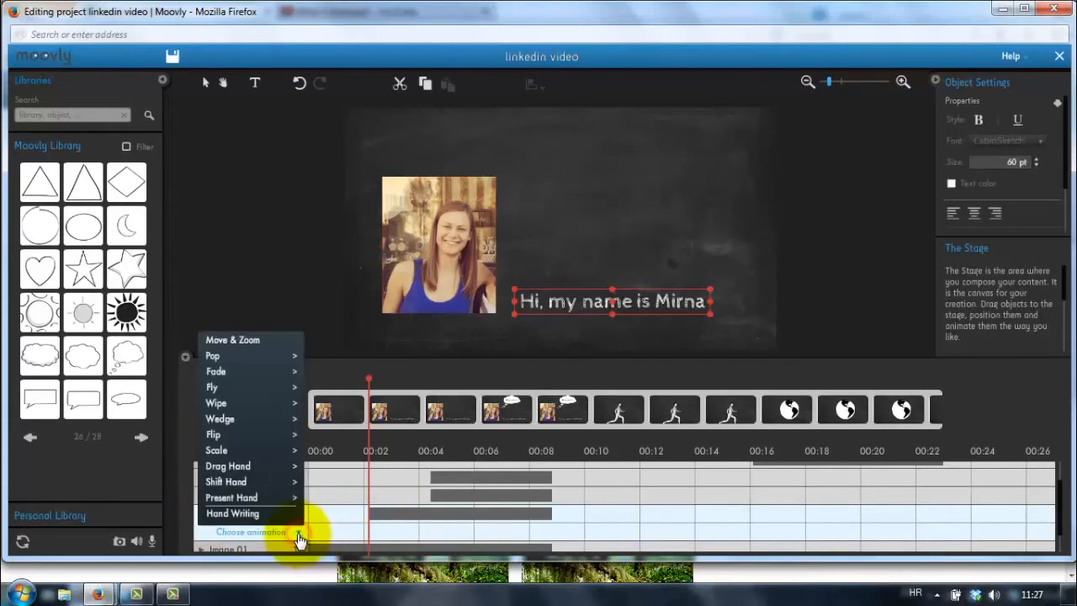
click(233, 513)
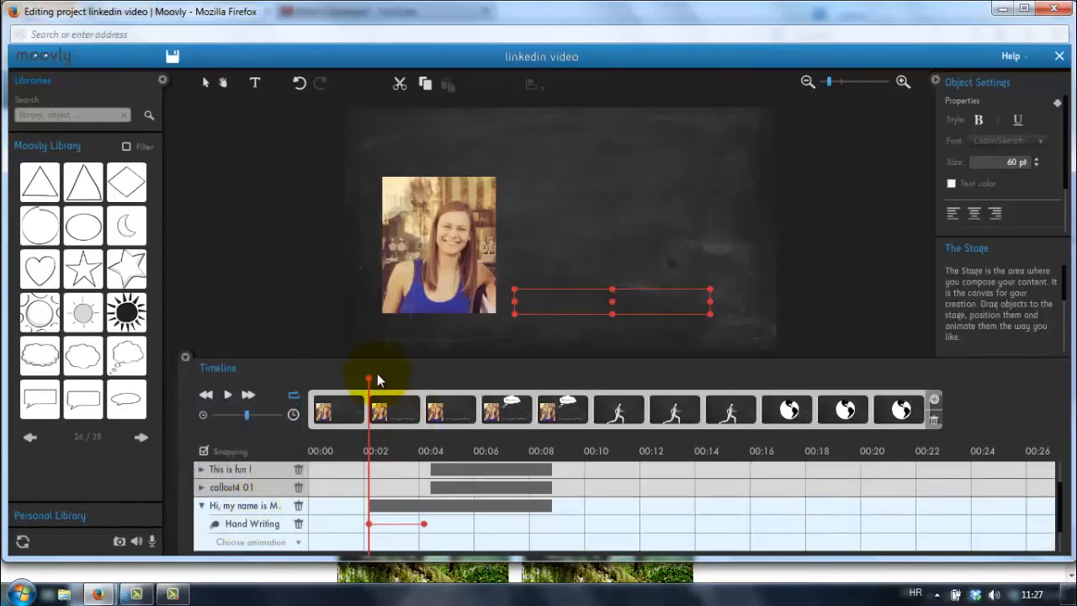
Step: Play the greeting's Hand Writing, replay from 00:00, and scrub through the end of the writing around 00:04
click(227, 394)
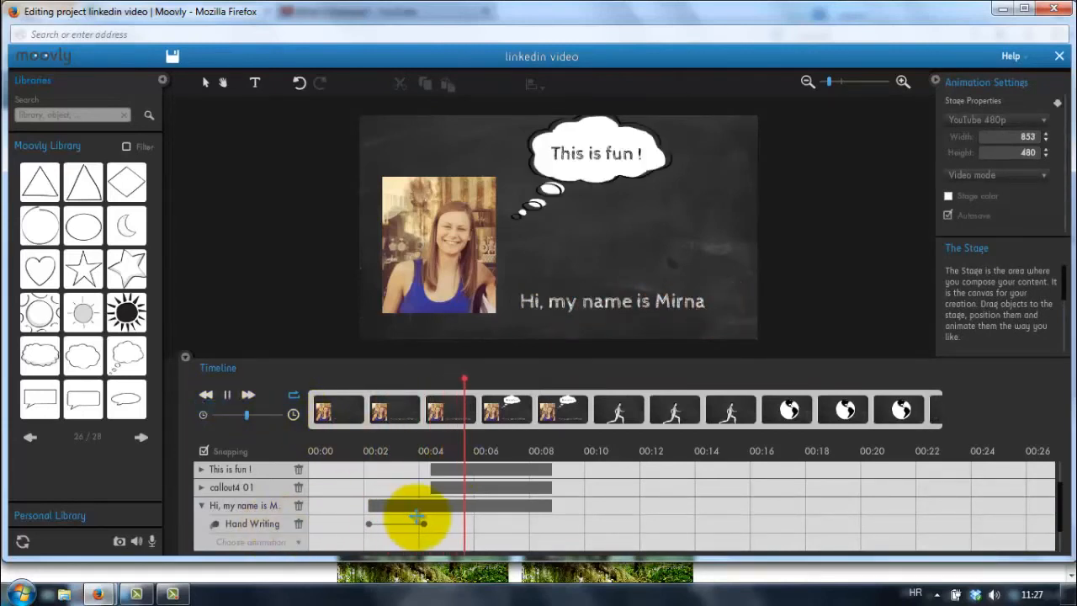
click(395, 452)
drag(396, 379, 302, 387)
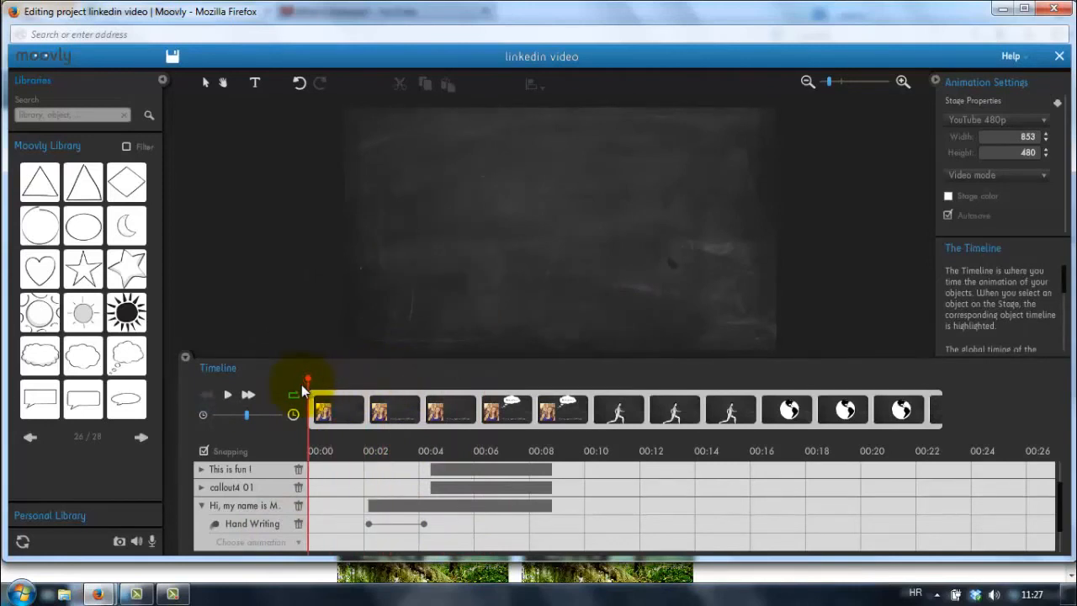
key(space)
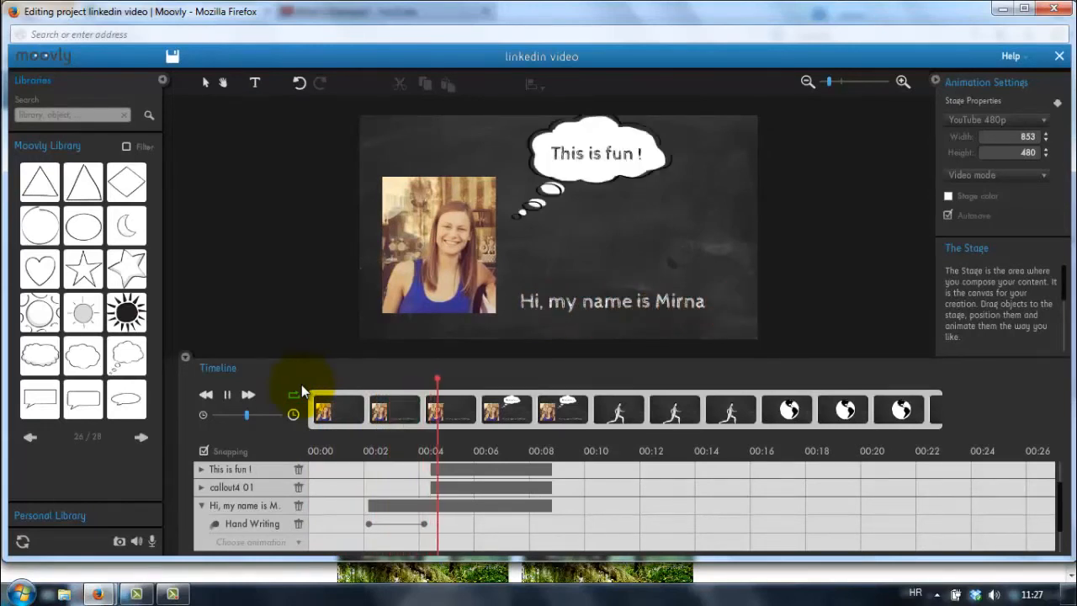
key(space)
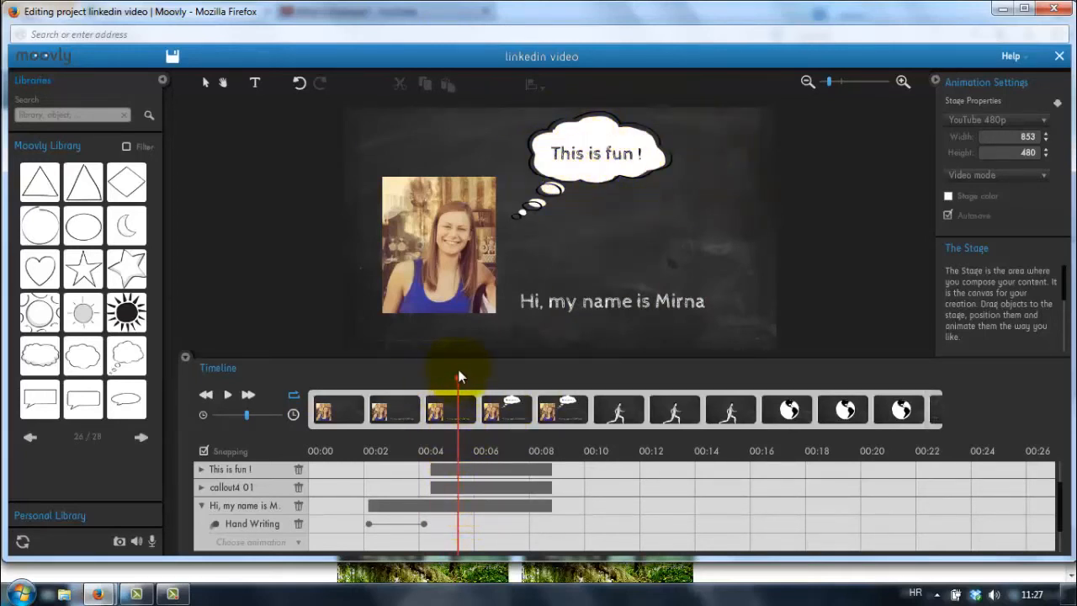
drag(456, 380, 417, 379)
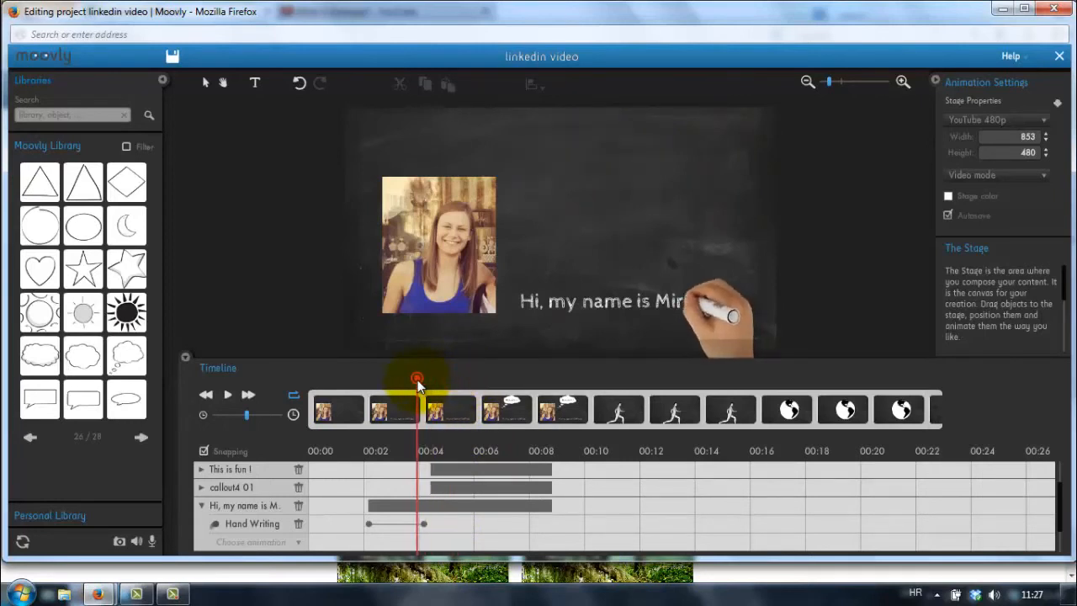
drag(418, 379, 443, 378)
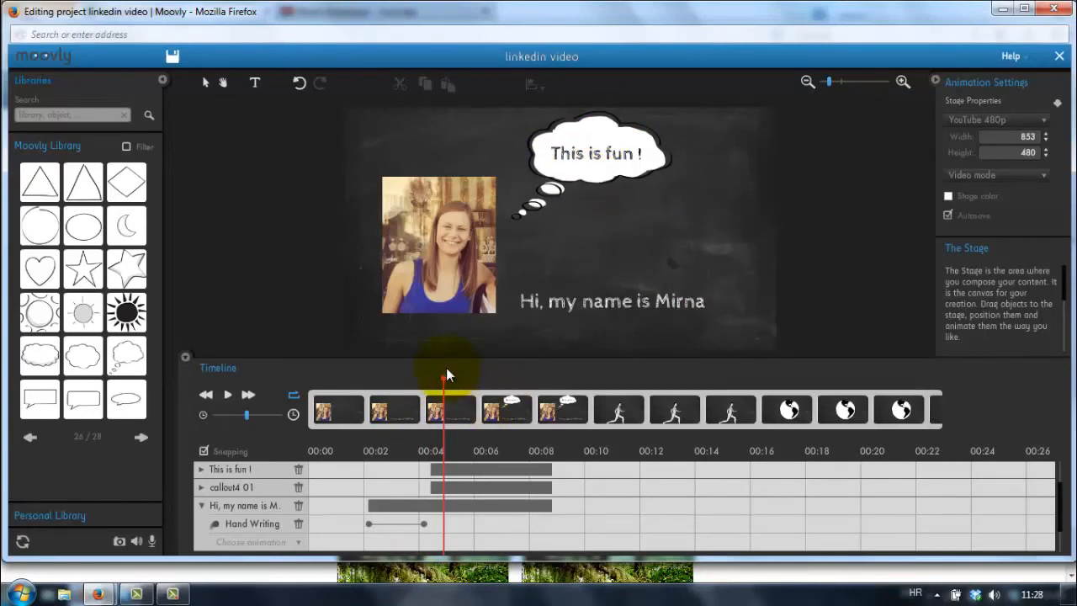
Step: Trim the start of the "This is fun !" layer to about 00:06, after the thought bubble's start
drag(444, 377, 431, 380)
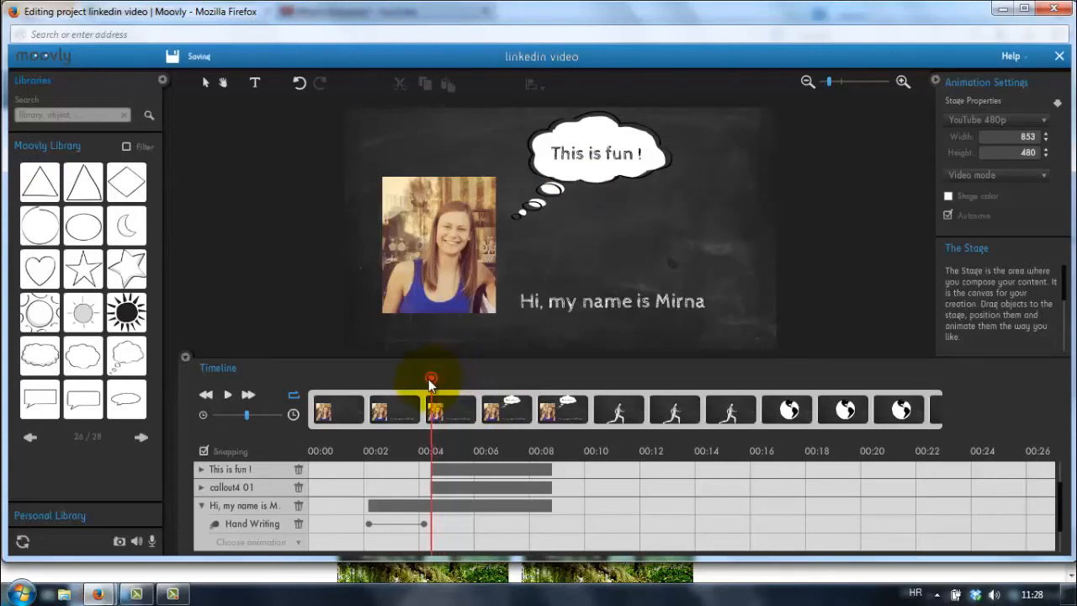
click(467, 487)
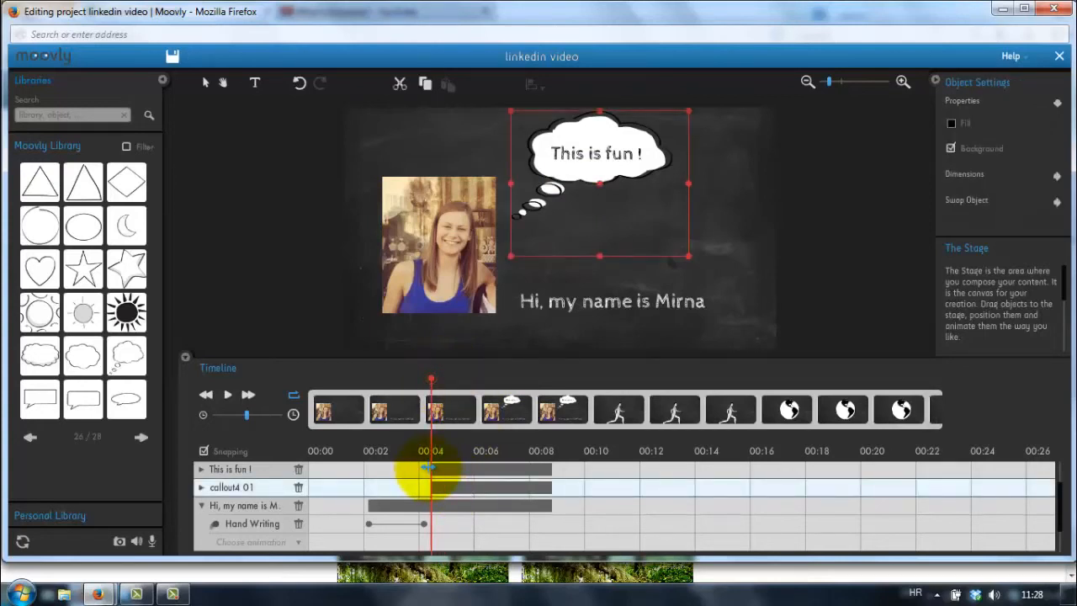
drag(429, 468, 476, 466)
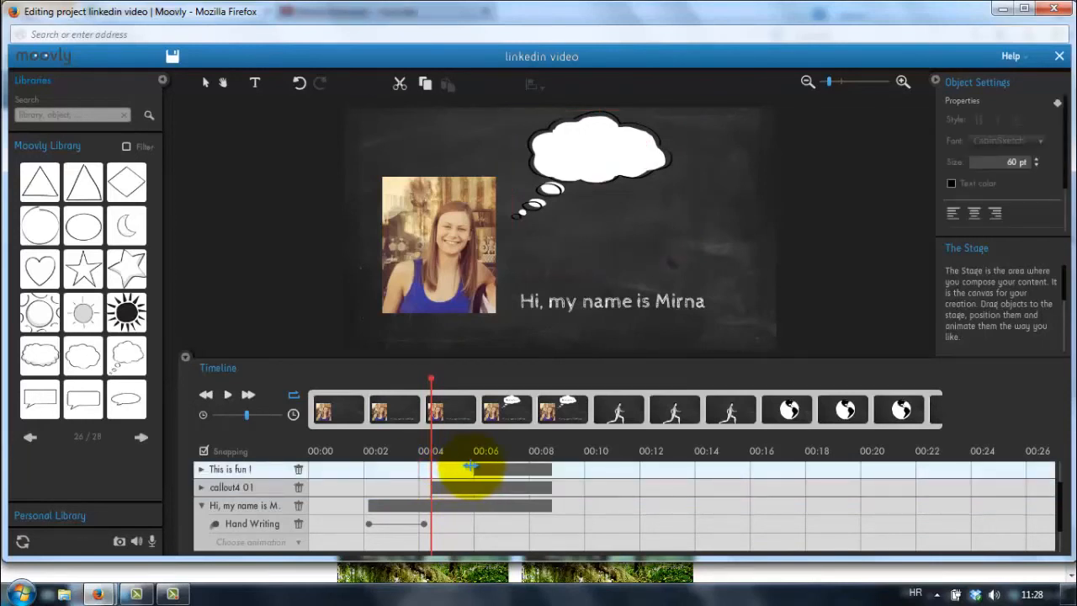
Step: Add a Hand Drawing animation to the thought bubble's layer and align its start with the layer's beginning just after 00:04
click(449, 493)
click(202, 488)
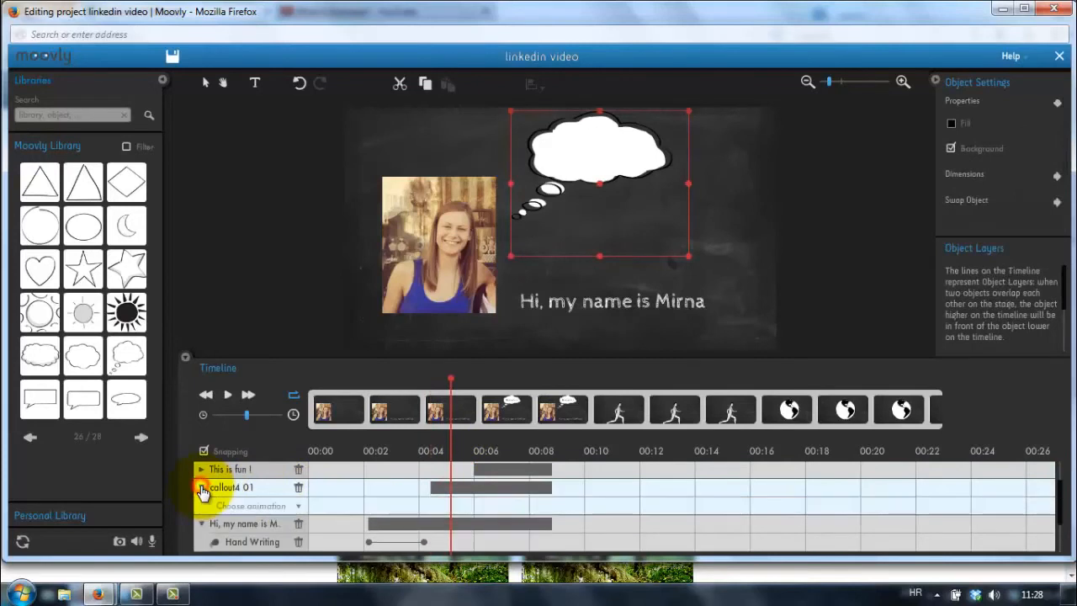
click(296, 505)
click(261, 487)
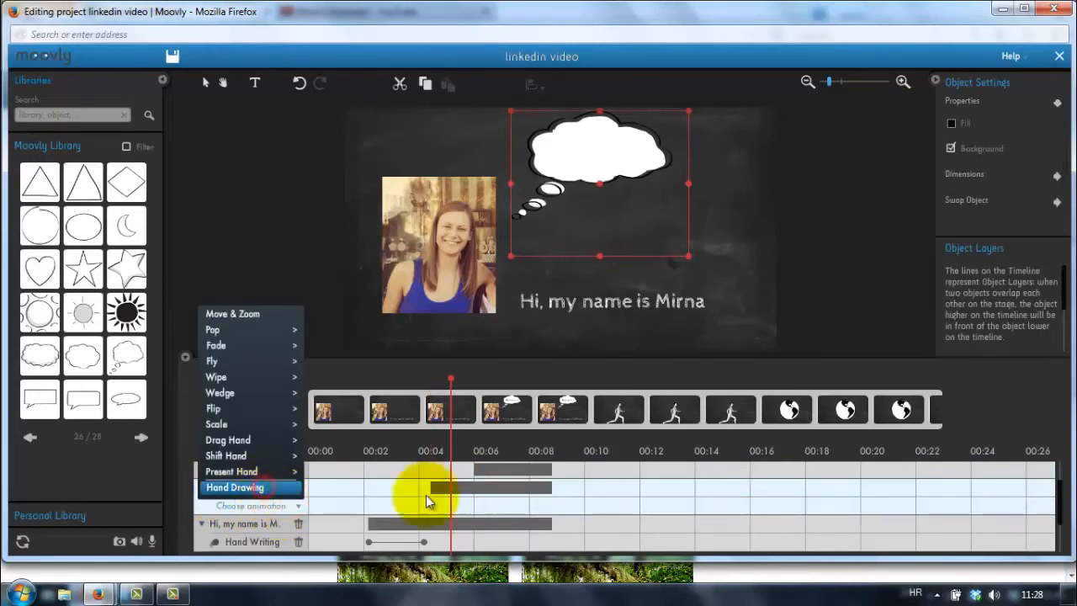
drag(452, 505, 429, 505)
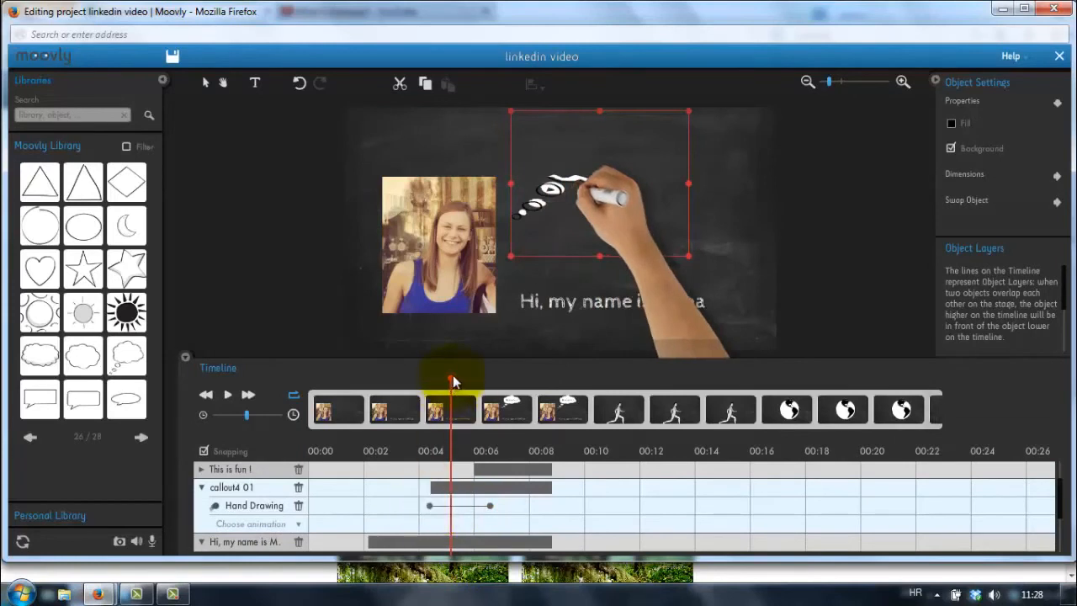
drag(451, 378, 432, 377)
drag(430, 504, 433, 503)
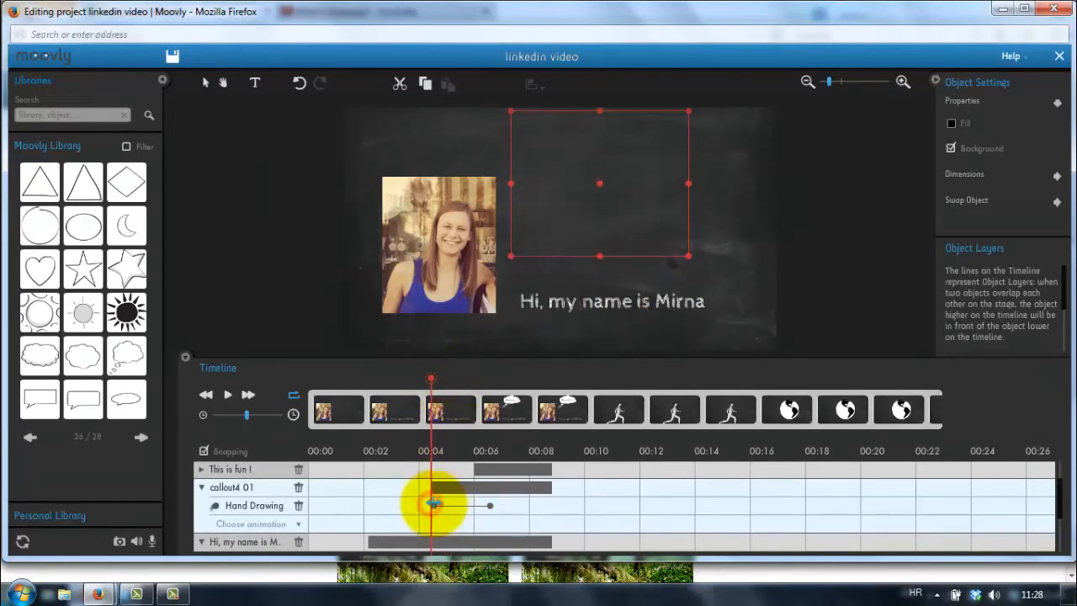
Step: Shorten the thought bubble's Hand Drawing to finish at about 00:06, previewing it before and after the change
key(space)
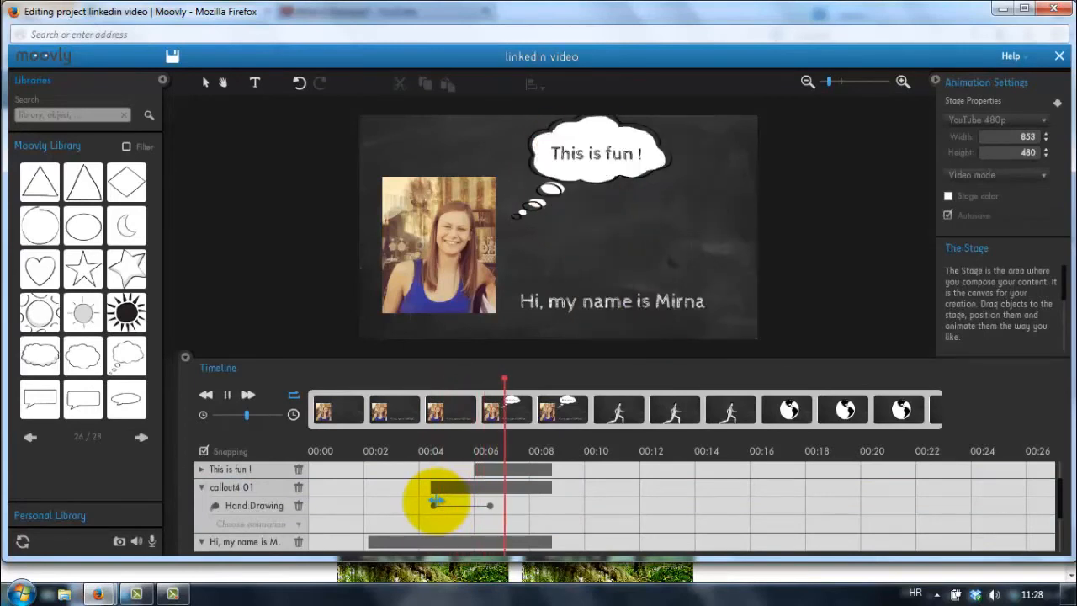
key(space)
mouse_move(505, 380)
mouse_down()
mouse_move(497, 392)
mouse_move(480, 384)
mouse_up()
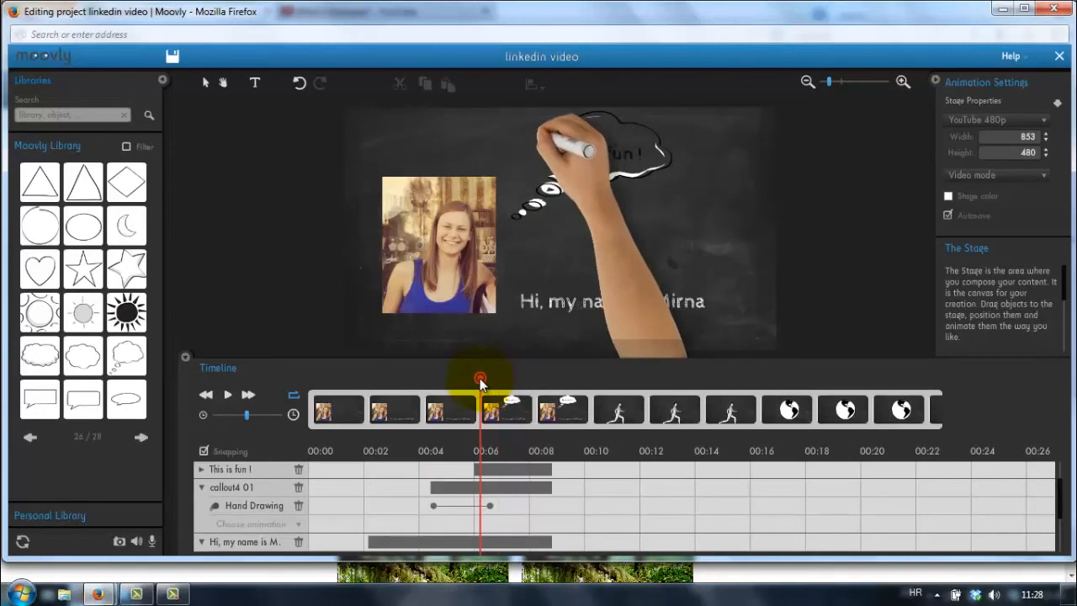
click(488, 506)
drag(488, 506, 474, 506)
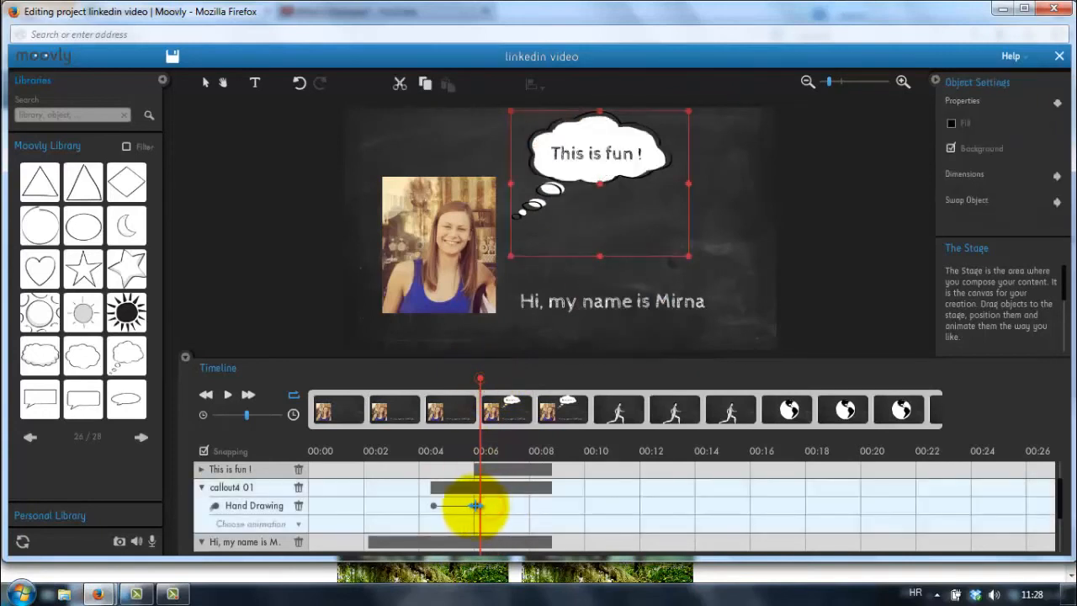
drag(484, 384, 431, 382)
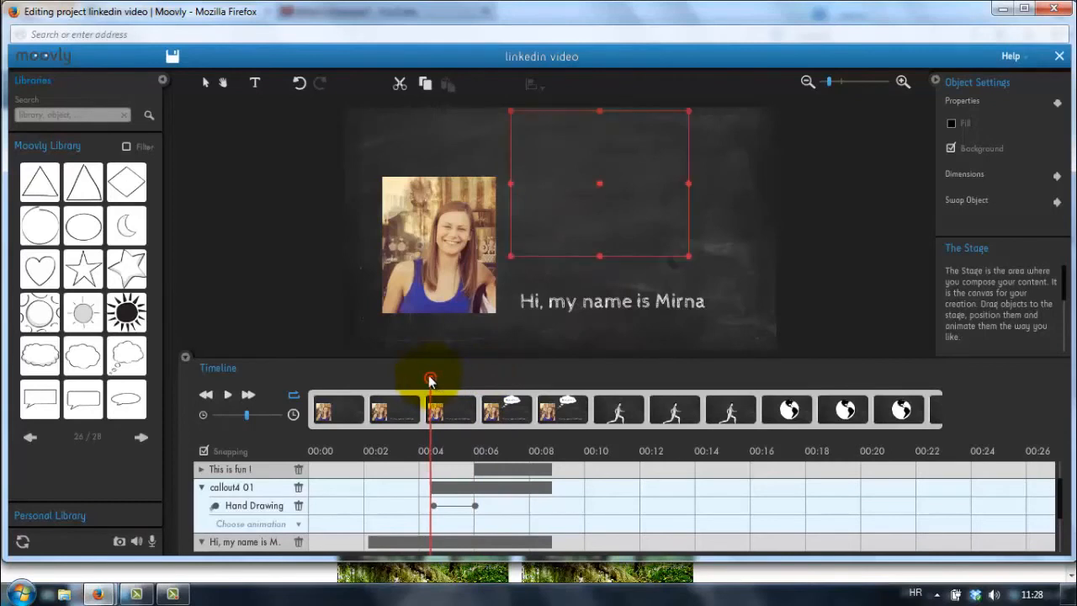
key(space)
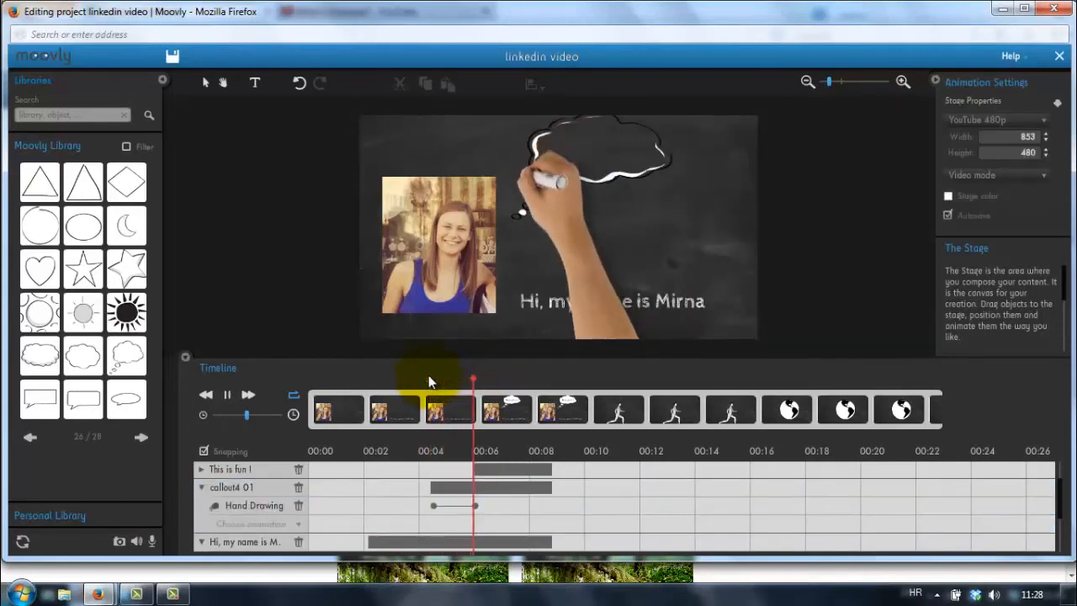
key(space)
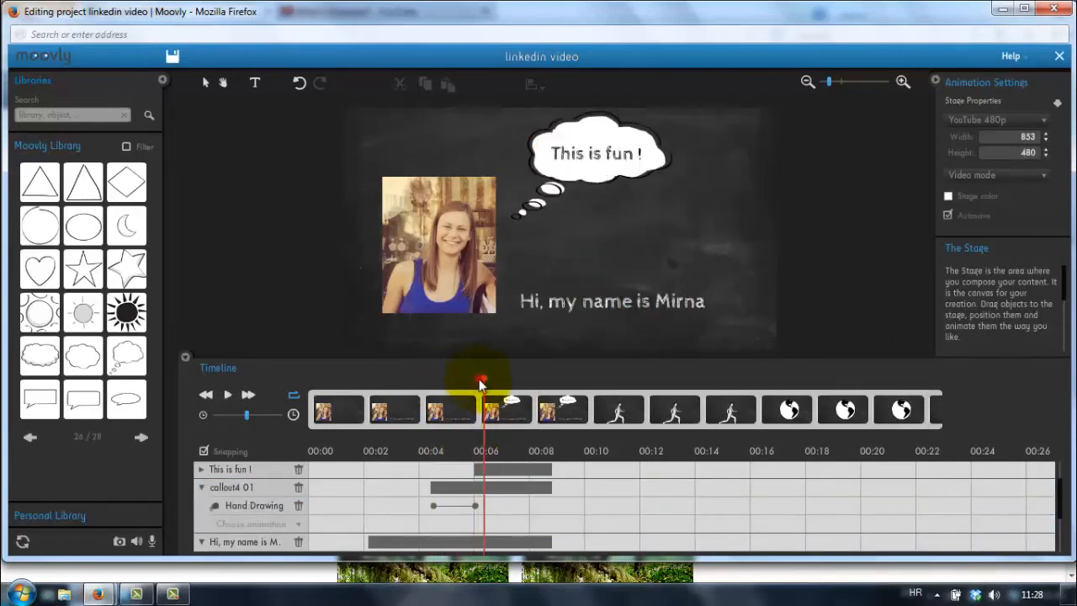
Step: Add a Hand Writing animation to the "This is fun !" text at about 00:06, shortened to finish just after 00:07
drag(476, 379, 471, 380)
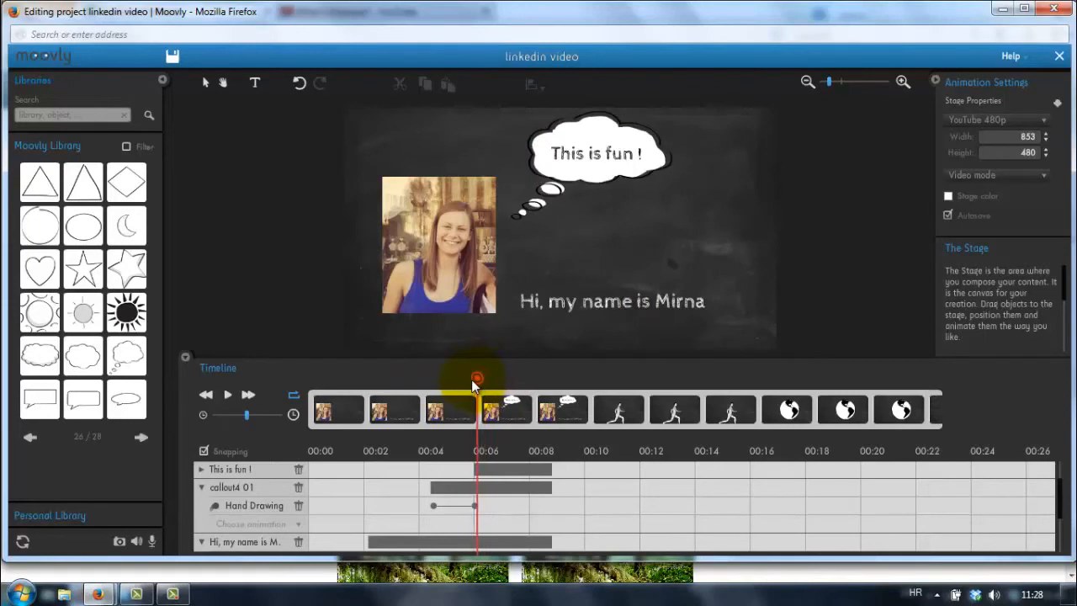
click(202, 483)
click(201, 471)
click(298, 490)
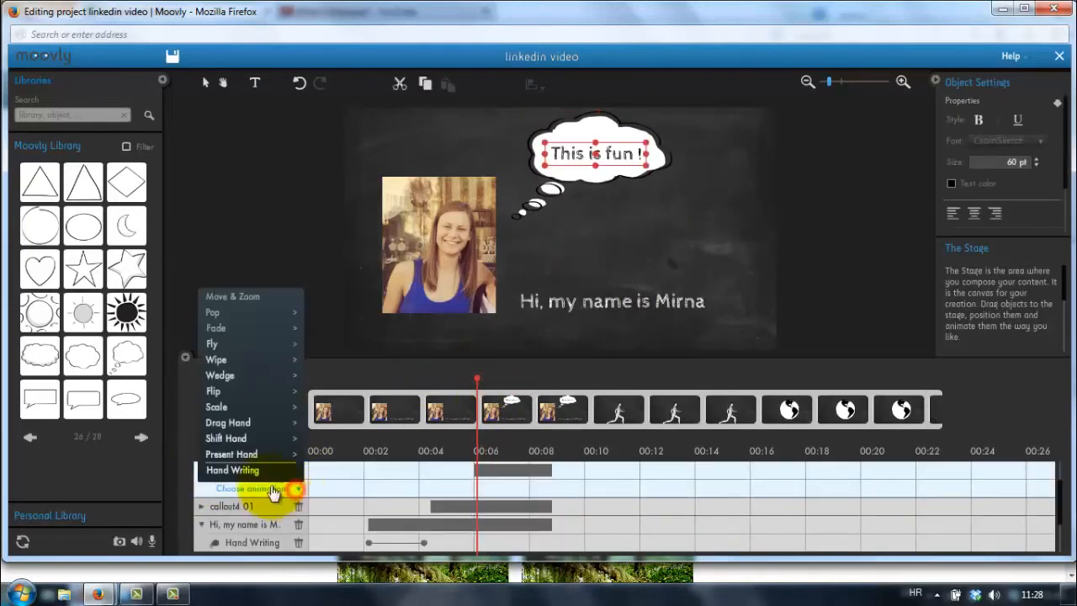
click(263, 472)
drag(532, 488, 509, 488)
Step: Play the animation from 00:00 to about 00:10, scrub back through the "This is fun !" writing, and check the lower timeline layers
drag(477, 383, 303, 383)
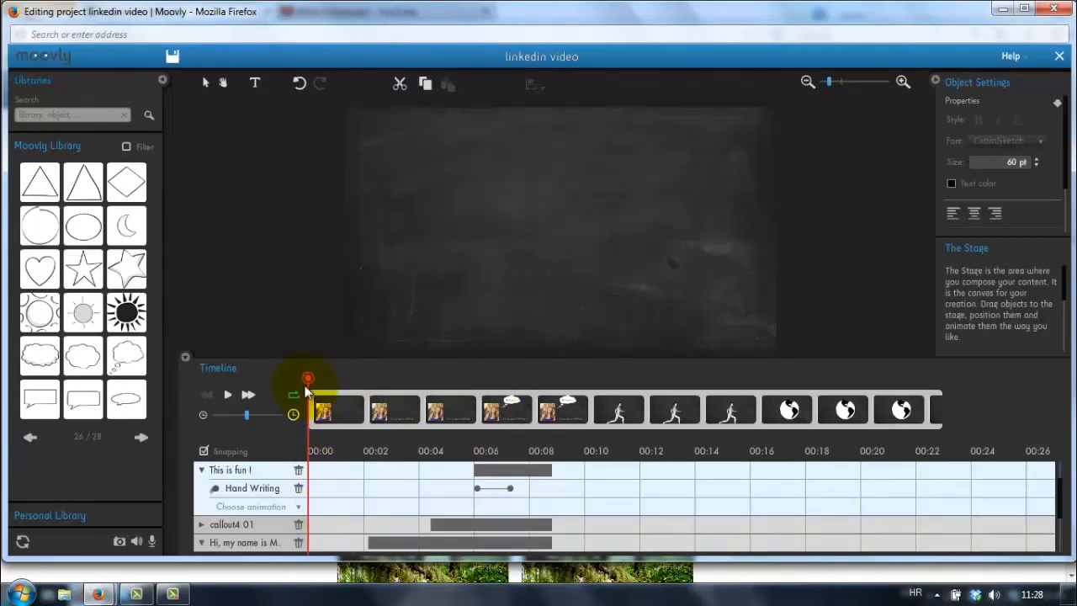
click(227, 396)
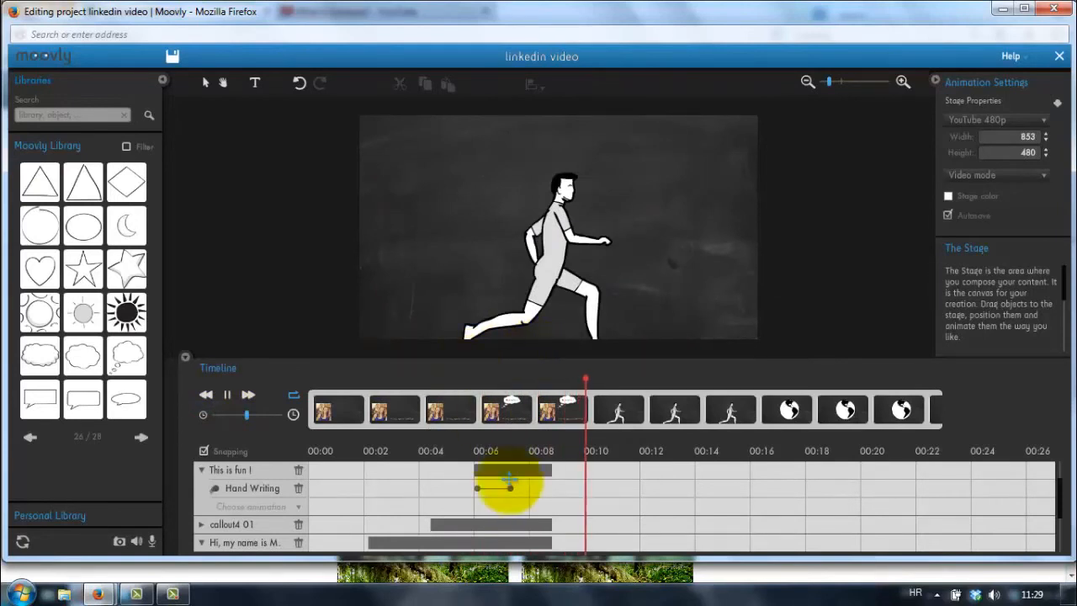
drag(611, 378, 569, 378)
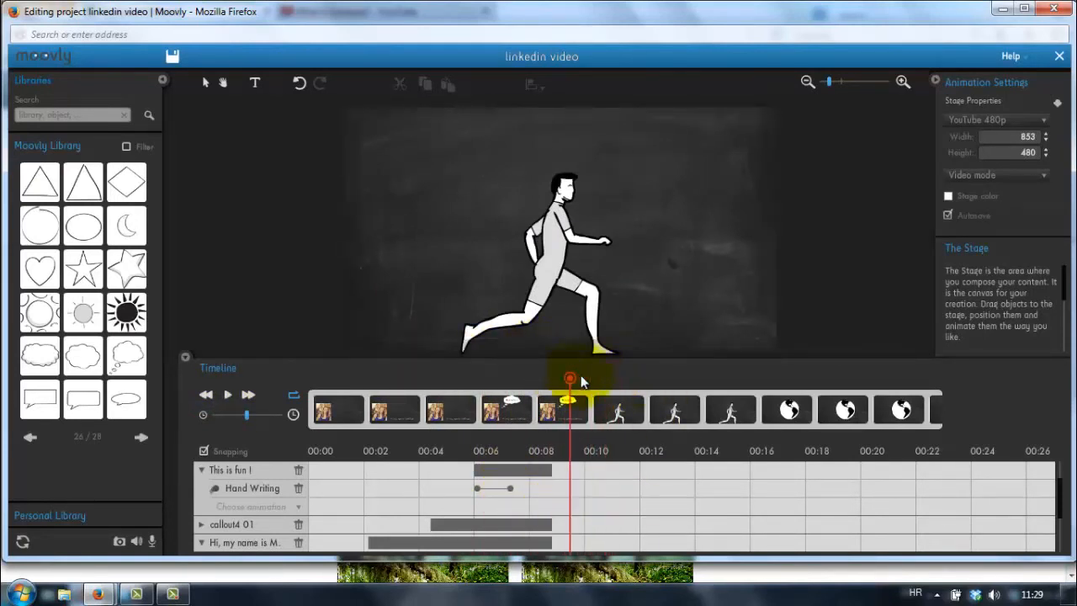
drag(570, 378, 503, 380)
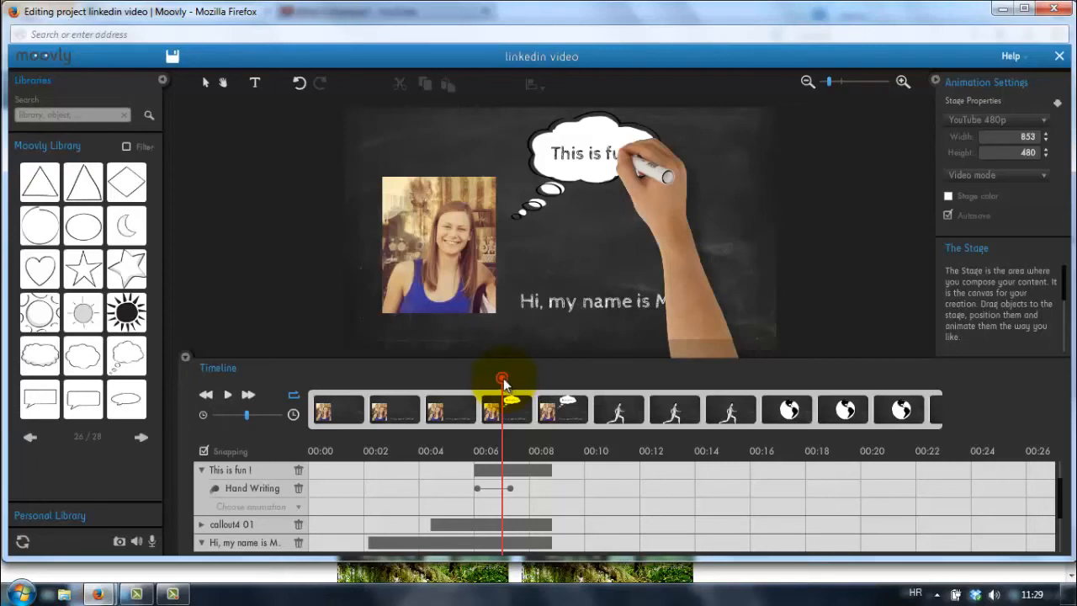
drag(502, 381, 533, 380)
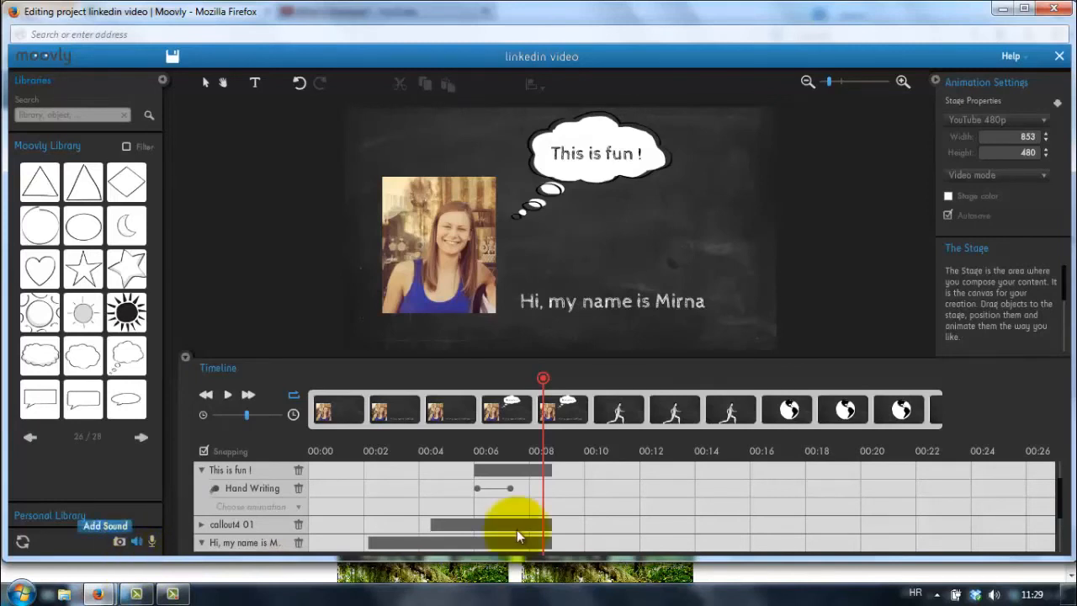
scroll(1064, 498, down, 3)
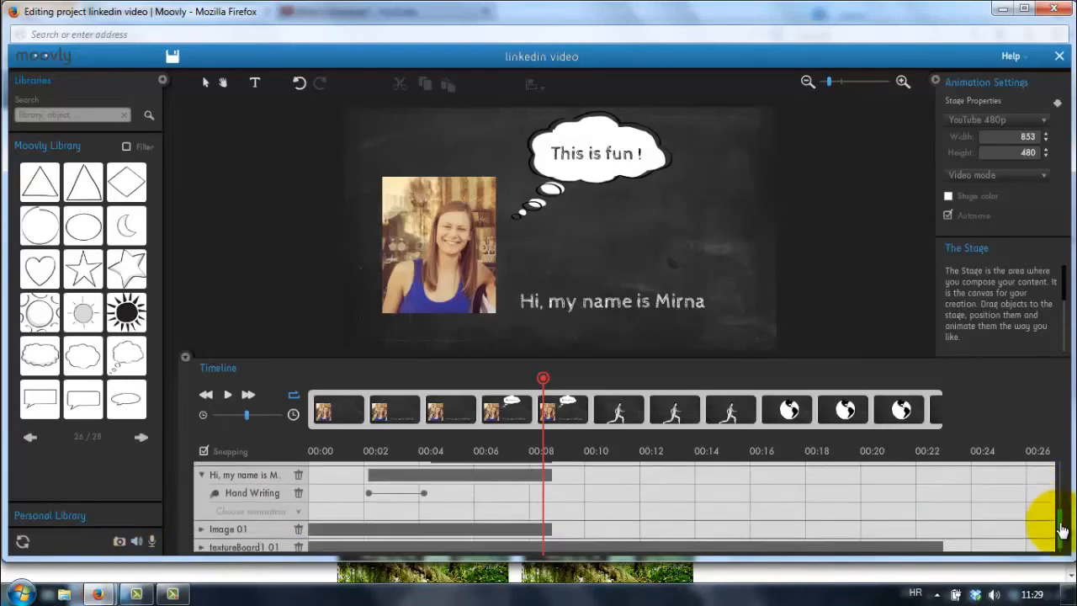
Step: Nudge the running man slightly upward and add the runLoop animation to his layer at its start just before 00:09
drag(543, 383, 564, 380)
scroll(1062, 521, up, 5)
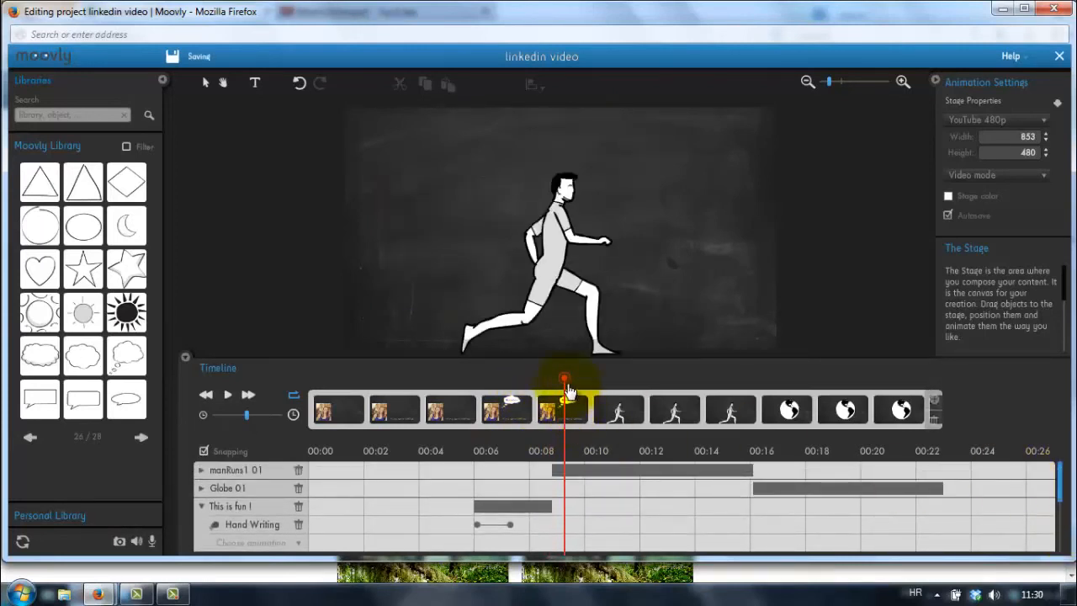
click(572, 268)
drag(572, 267, 576, 260)
drag(567, 385, 560, 383)
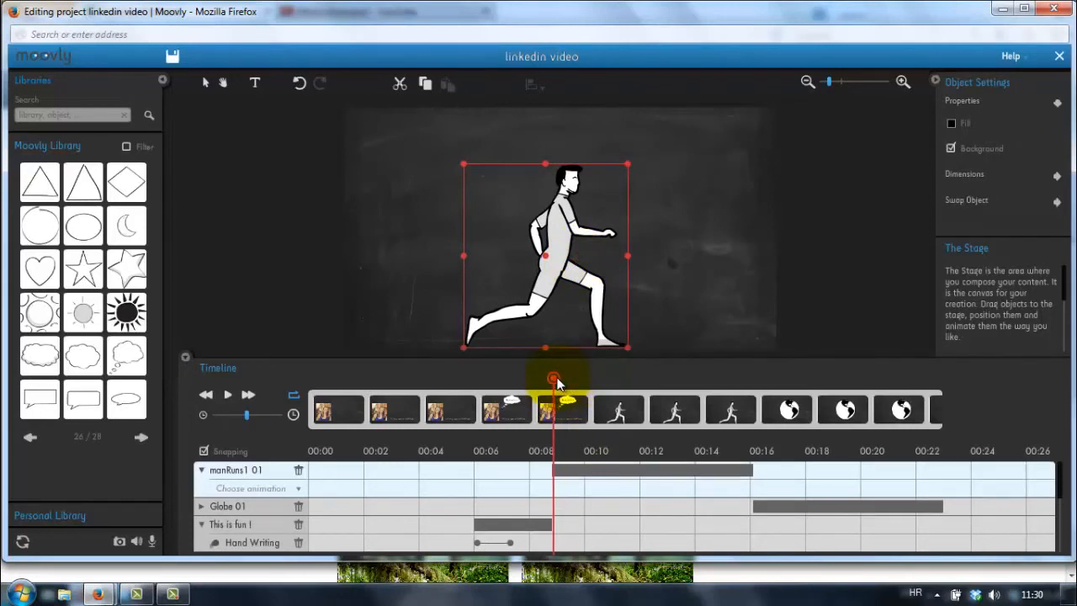
click(244, 474)
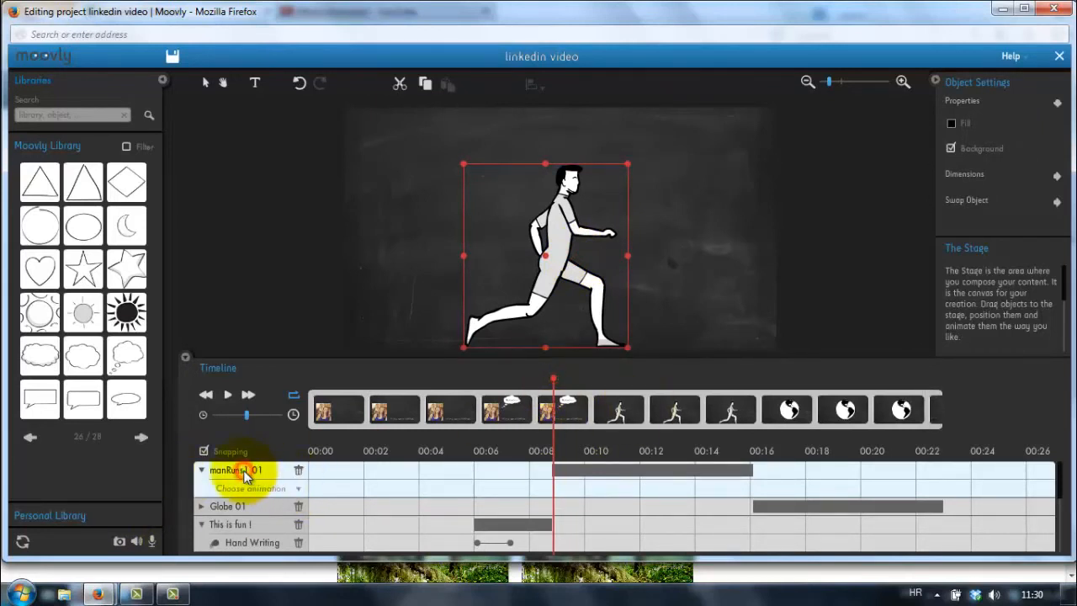
click(297, 490)
click(226, 455)
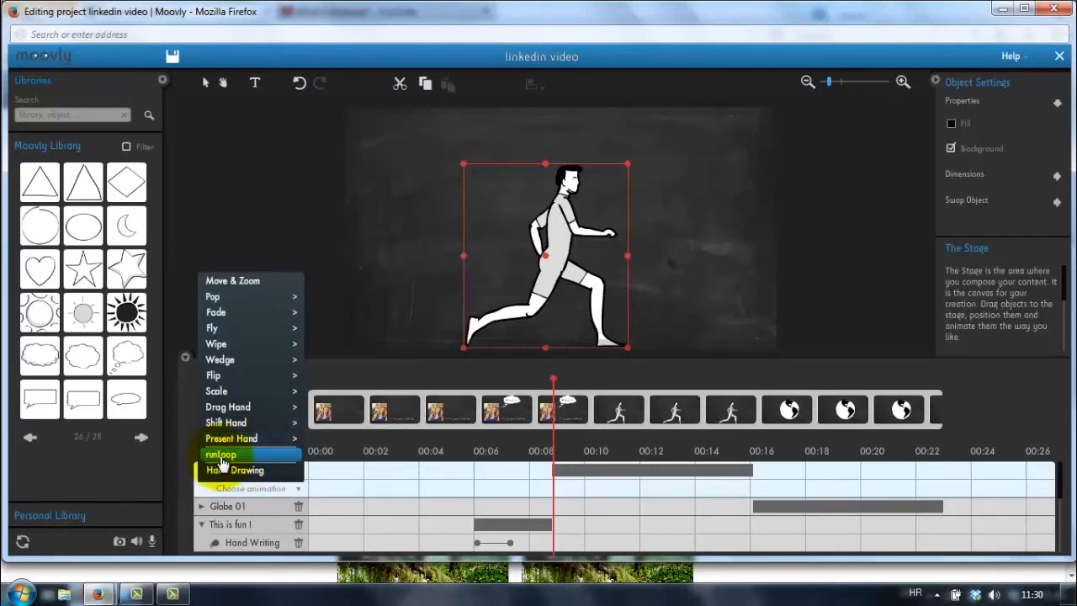
click(221, 458)
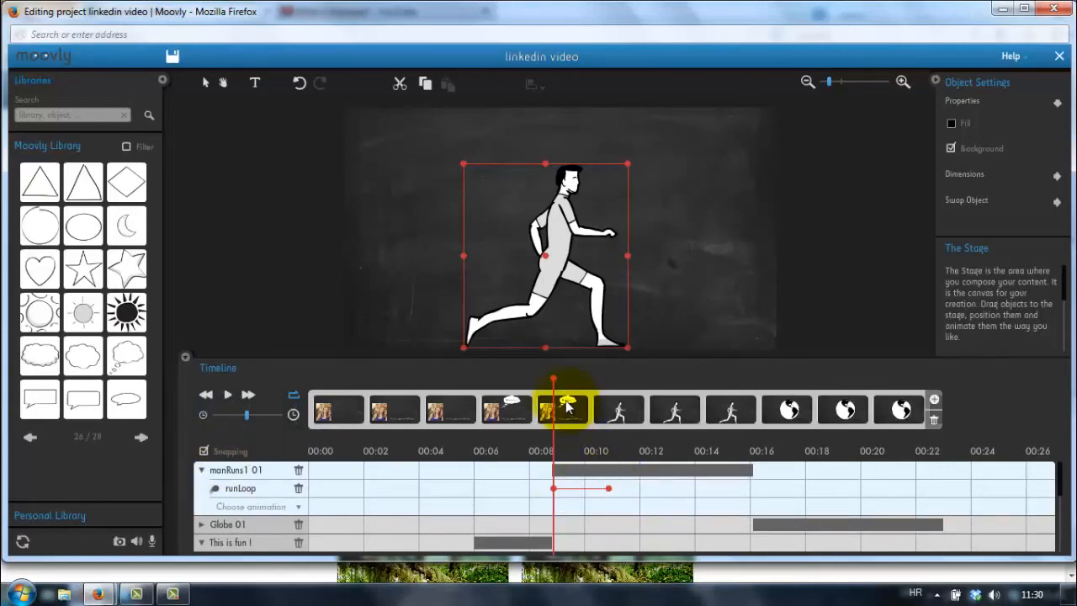
Step: Preview the runLoop animation before and after moving the running man up so that his feet sit within the stage
key(space)
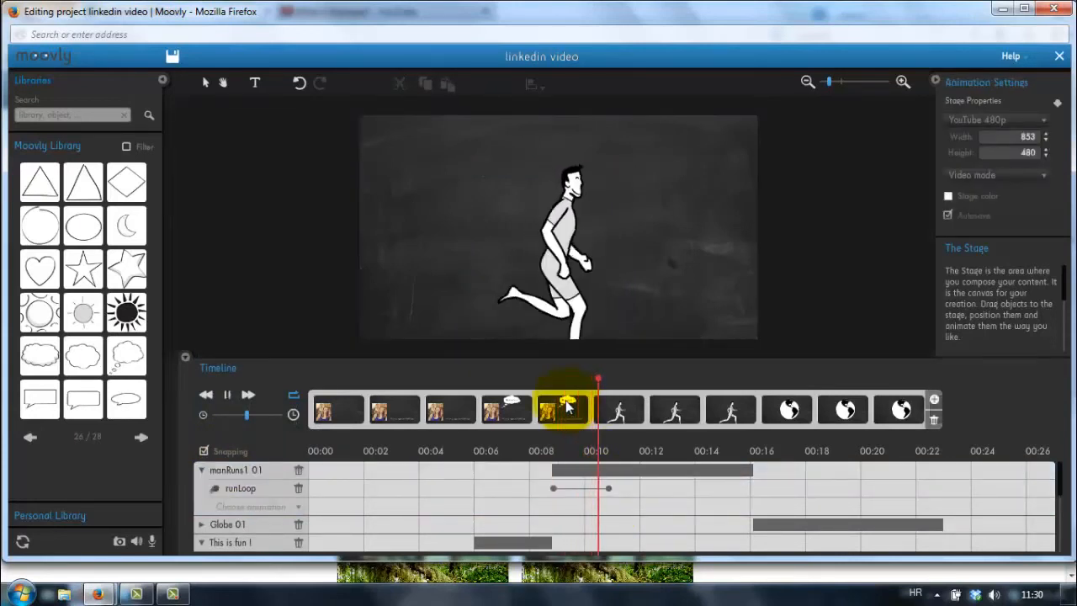
key(space)
click(593, 277)
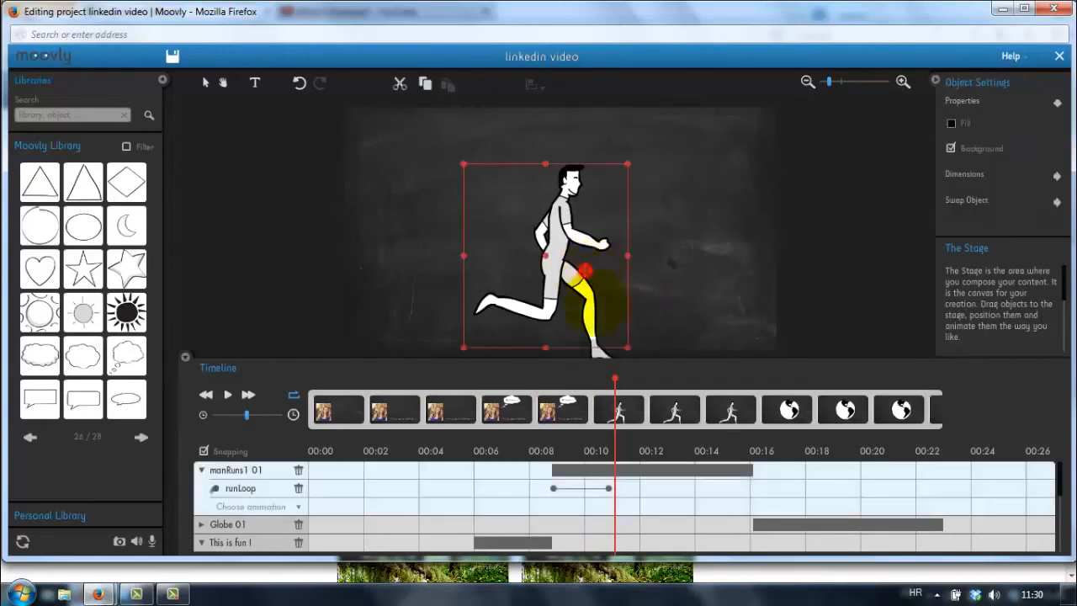
drag(549, 260, 554, 228)
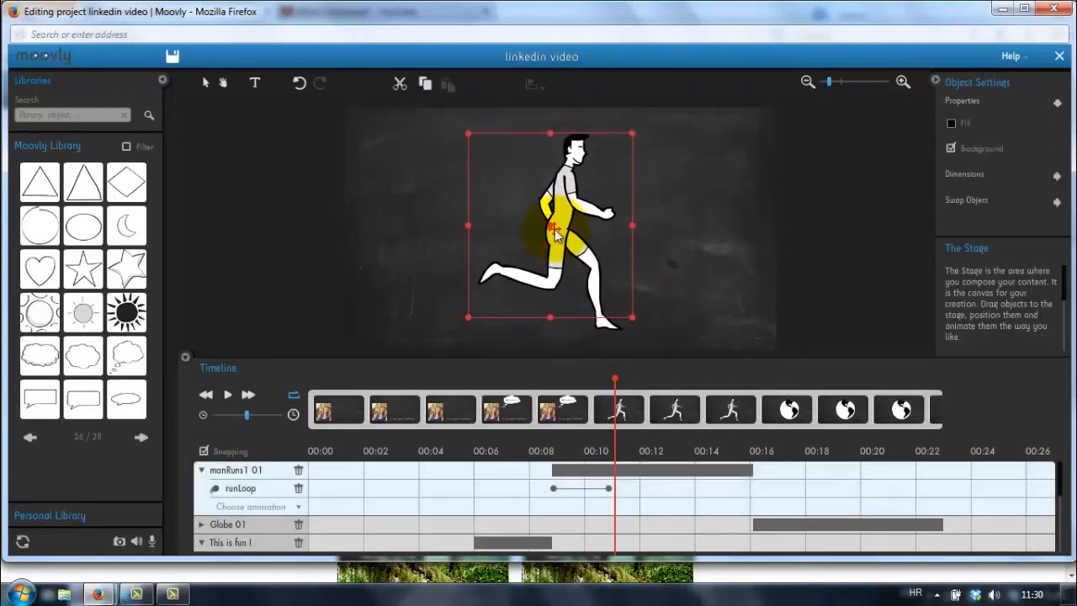
key(space)
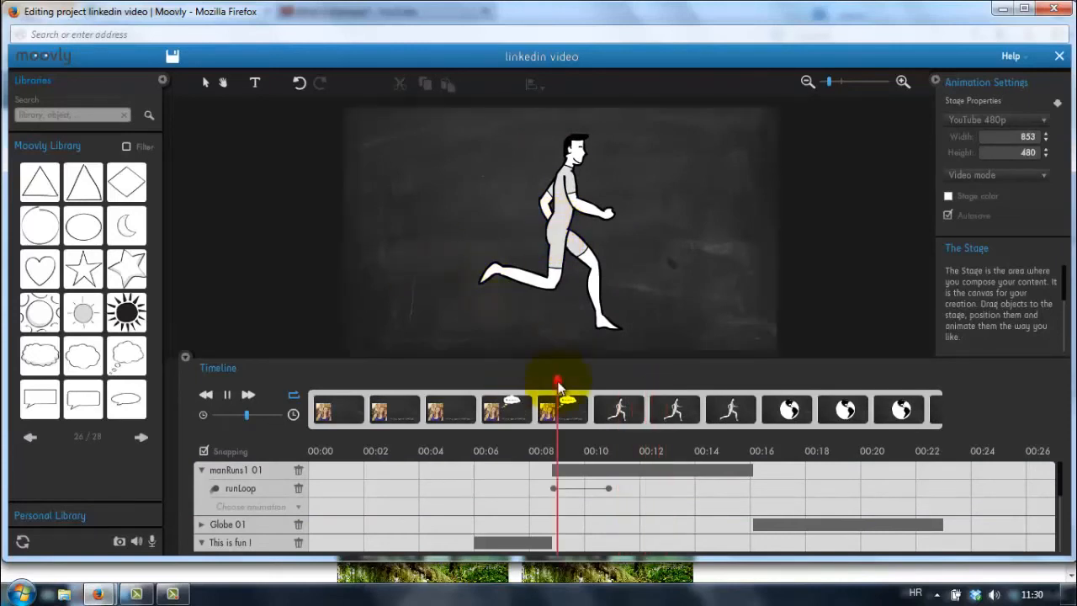
click(557, 383)
key(space)
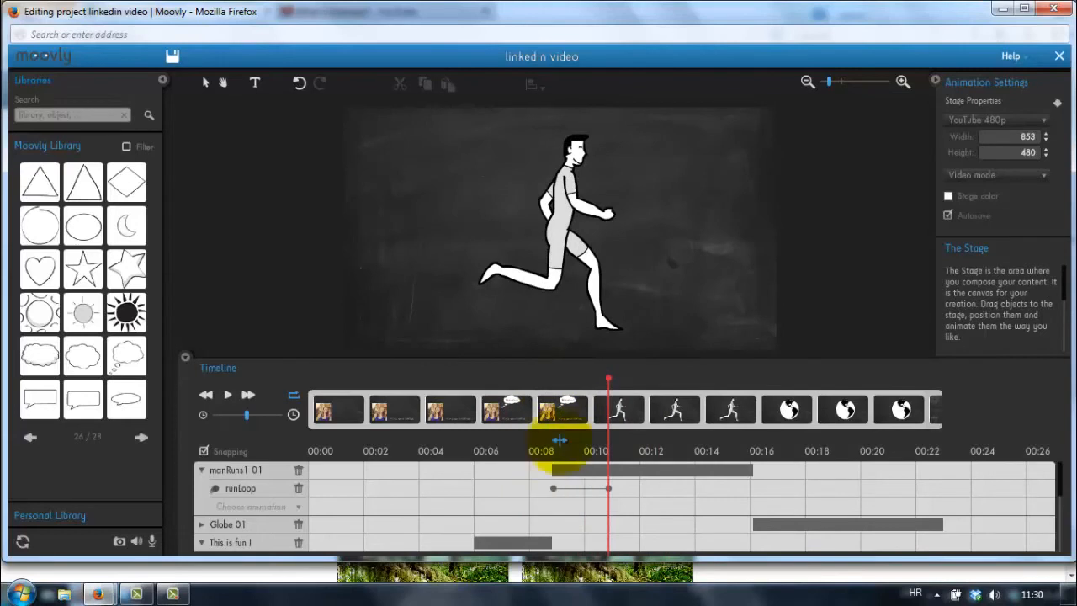
Step: Extend the runLoop animation to finish just before 00:16 and preview the run from the start of the man's layer
drag(599, 489, 750, 482)
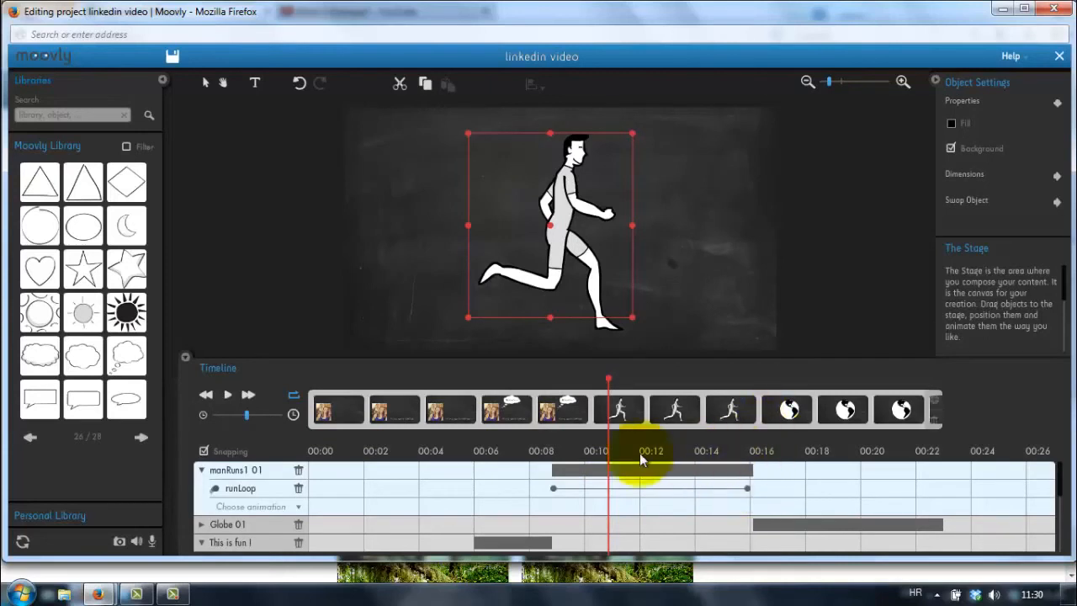
drag(609, 383, 551, 384)
key(space)
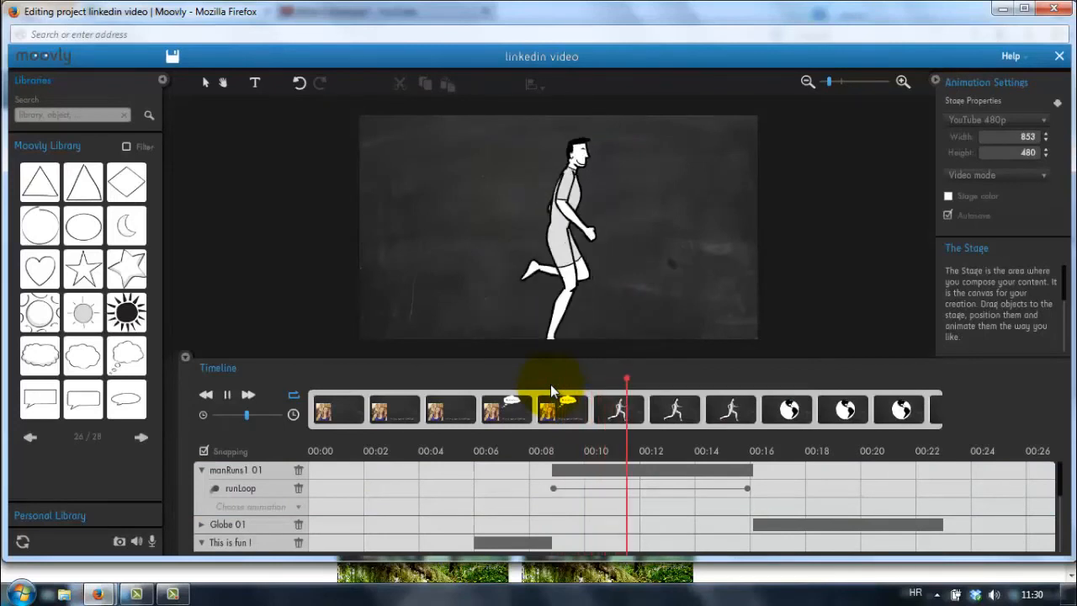
key(space)
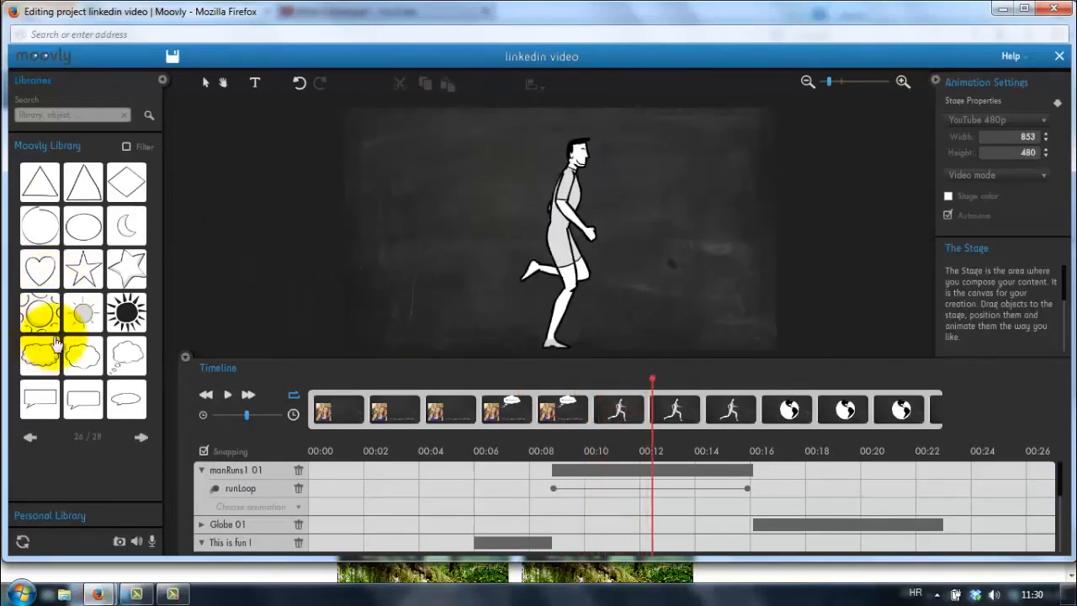
Step: Add the outlined sun with thin rays to the stage's upper-left area at about 00:12 and enable its background
drag(82, 312, 437, 172)
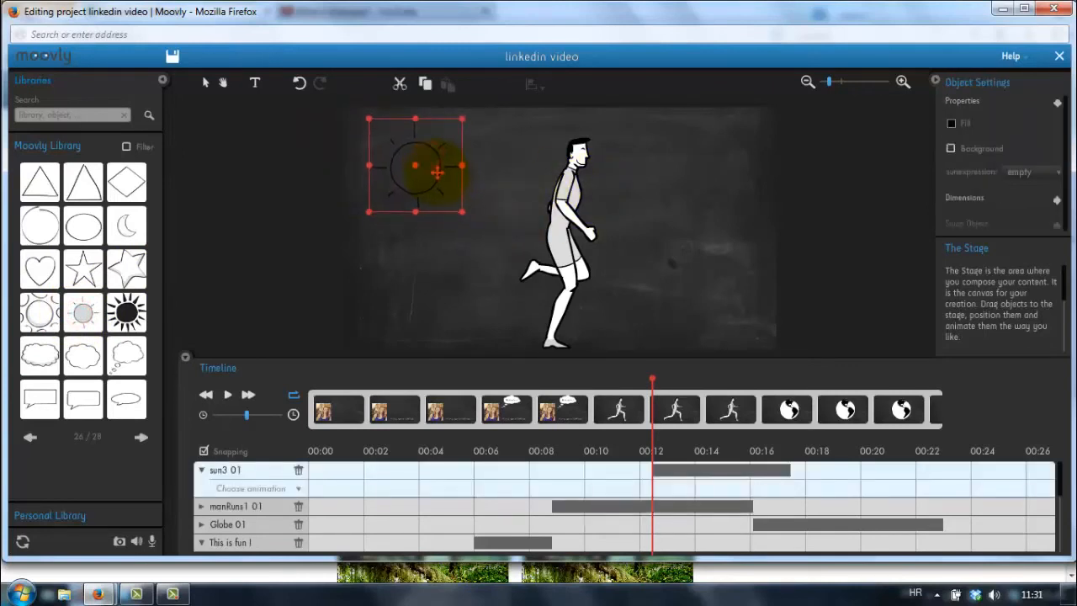
click(959, 149)
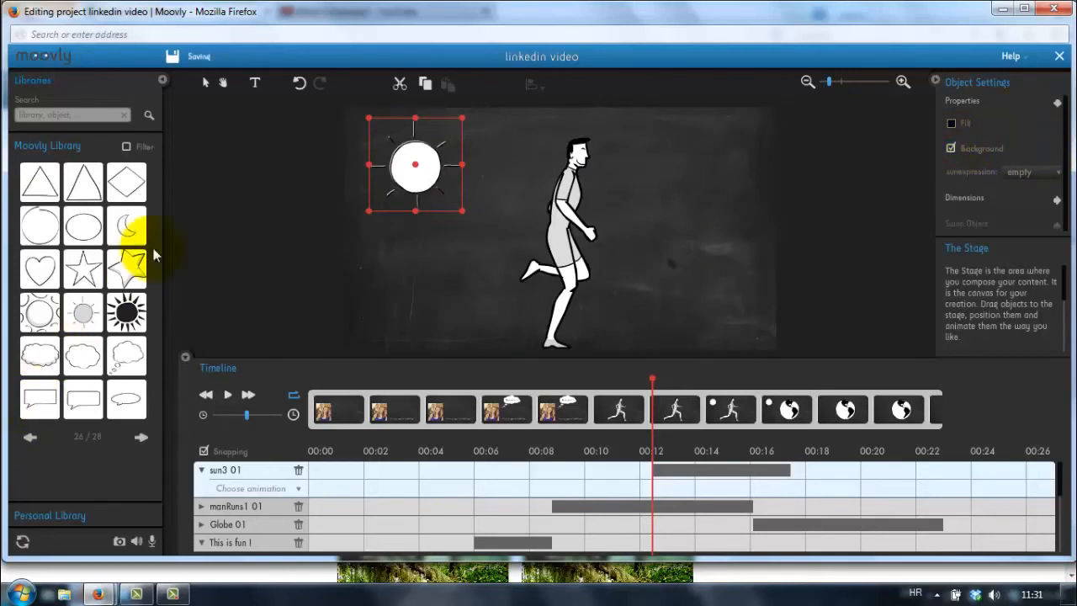
Step: Find the cityscape drawing in the Moovly Library and place it across the lower part of the stage at about 00:12
click(30, 440)
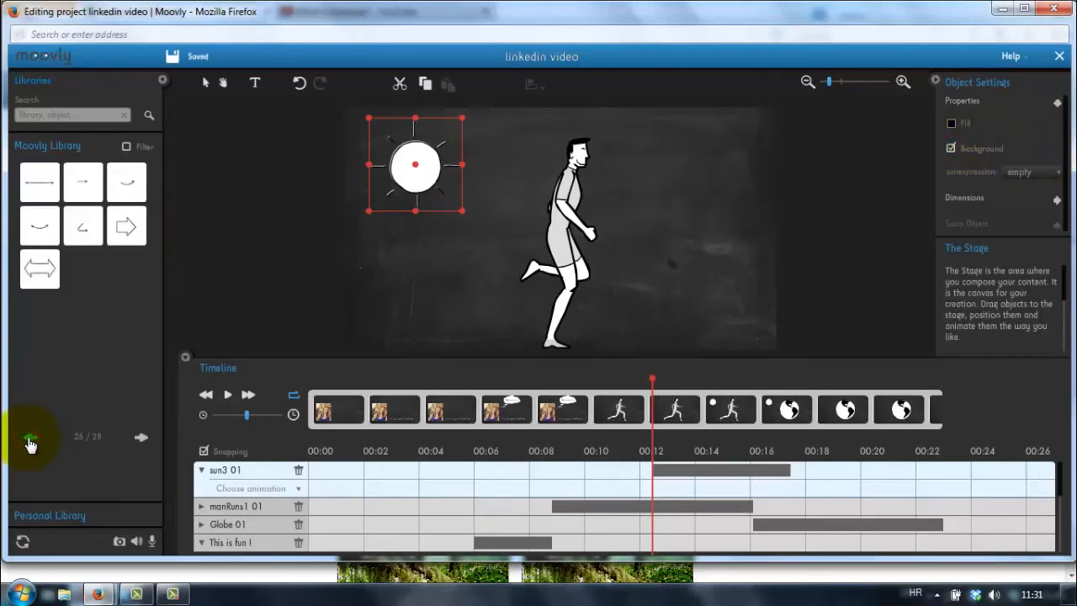
click(29, 439)
click(29, 439)
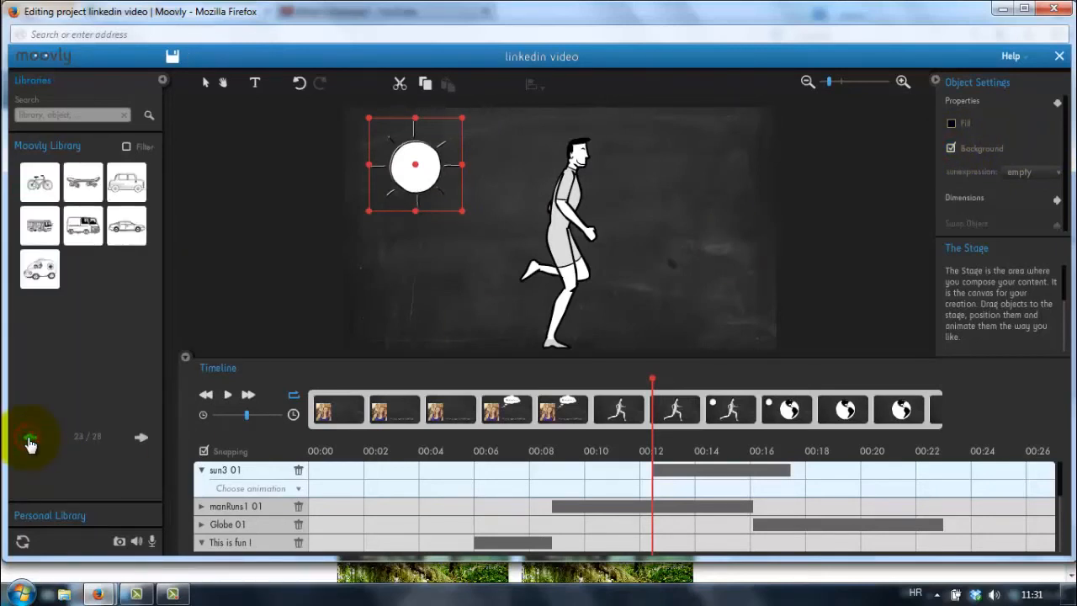
click(141, 437)
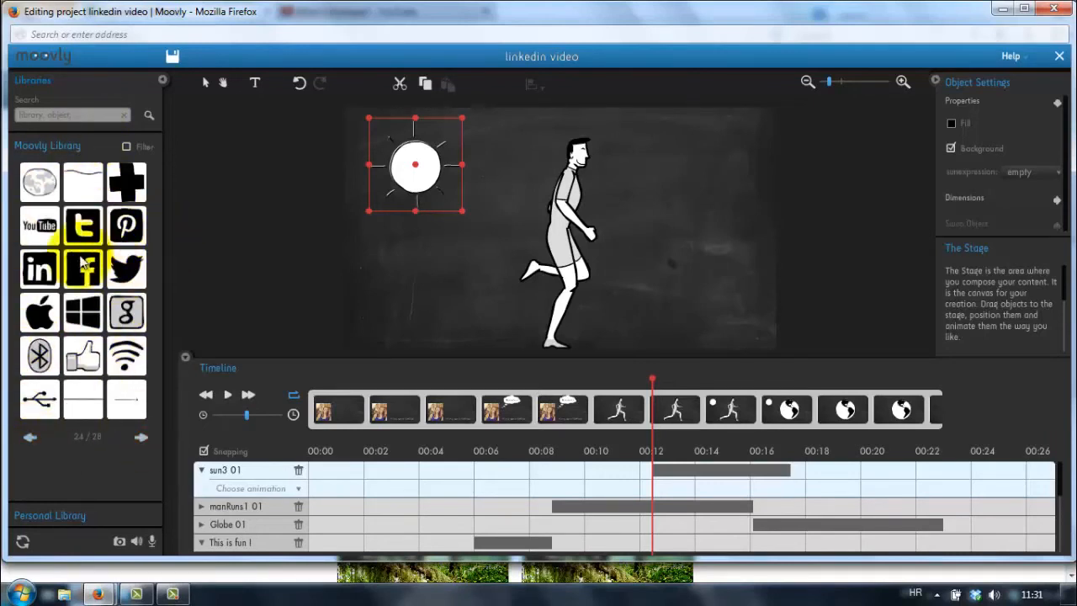
click(30, 441)
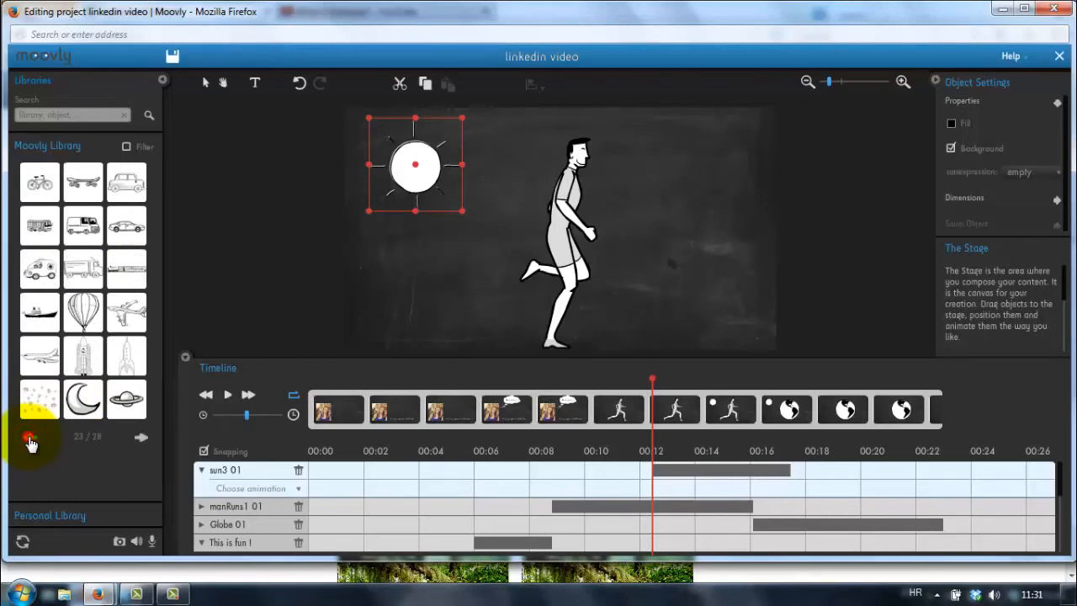
click(29, 439)
click(29, 439)
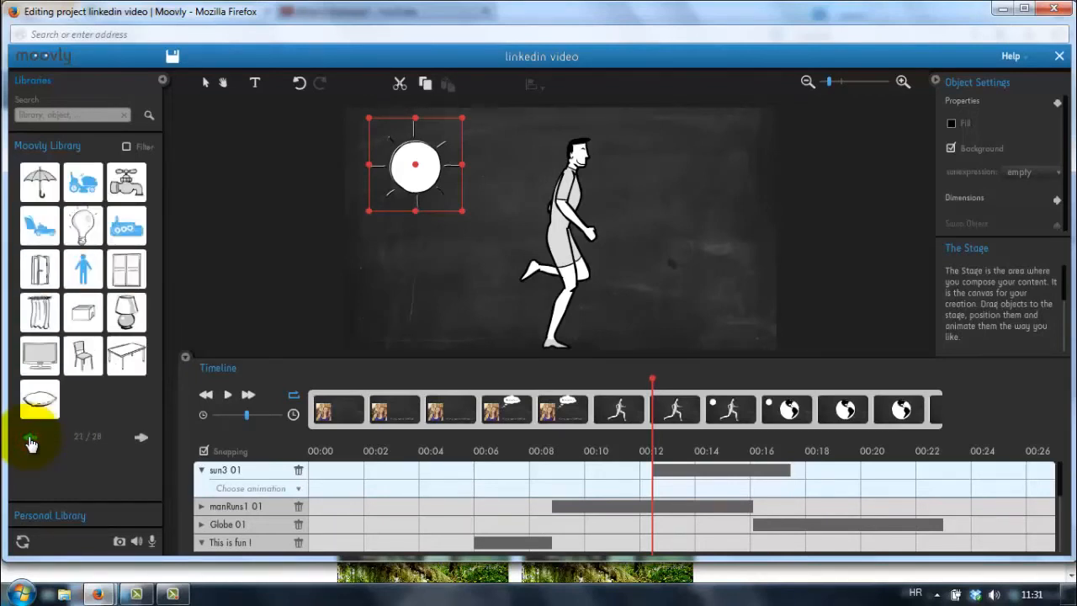
click(29, 440)
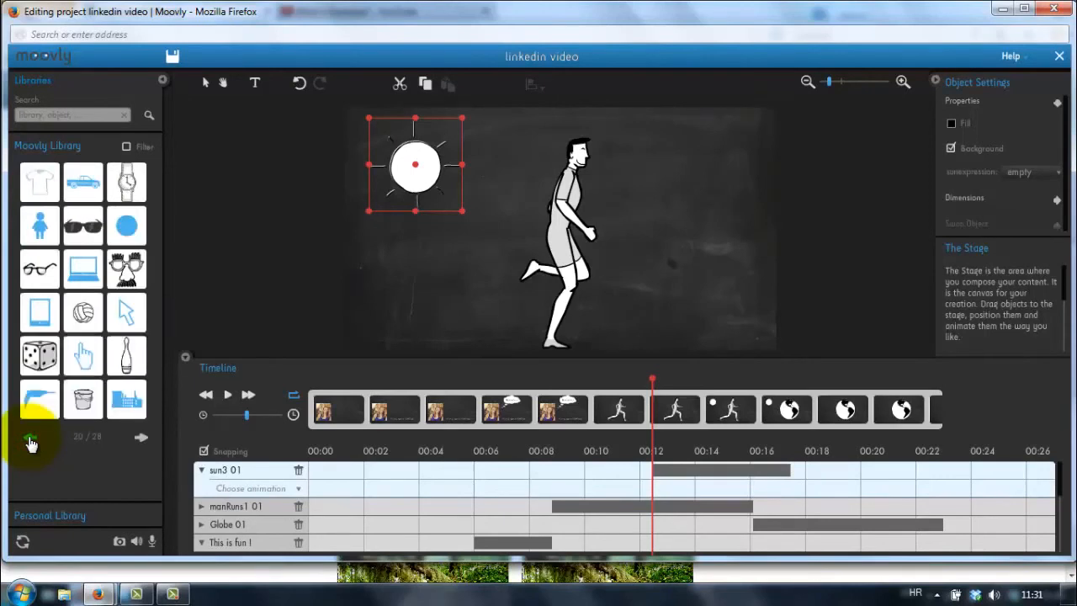
click(29, 441)
click(29, 441)
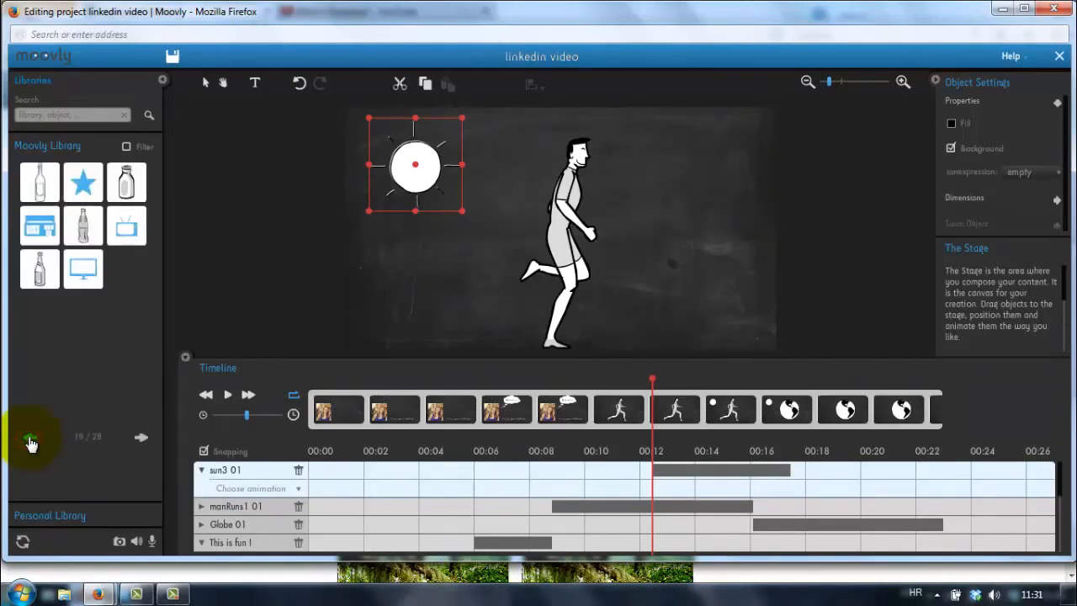
click(29, 441)
click(29, 440)
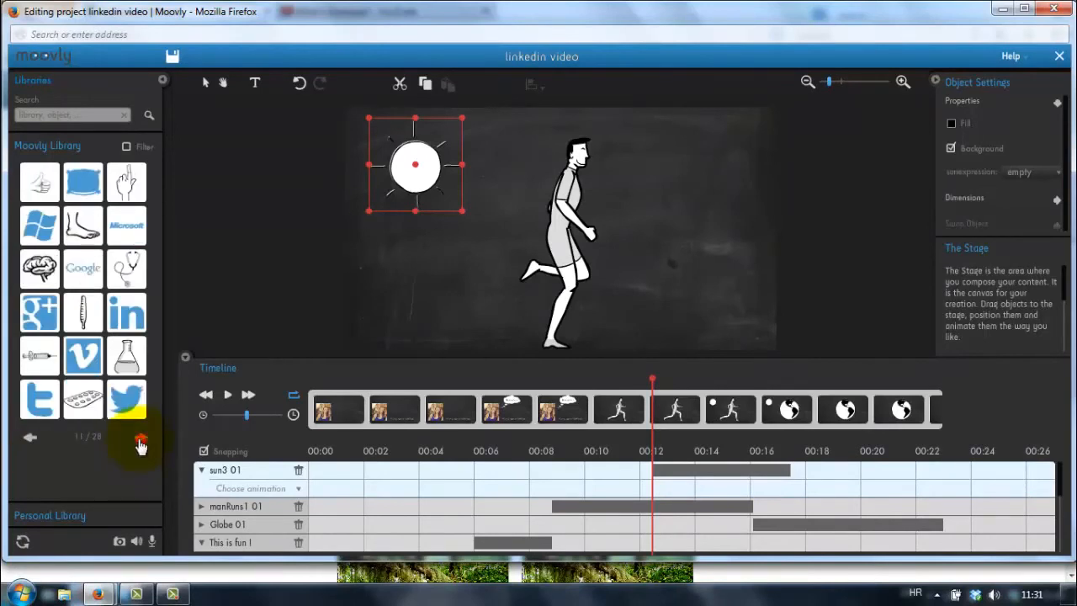
click(140, 440)
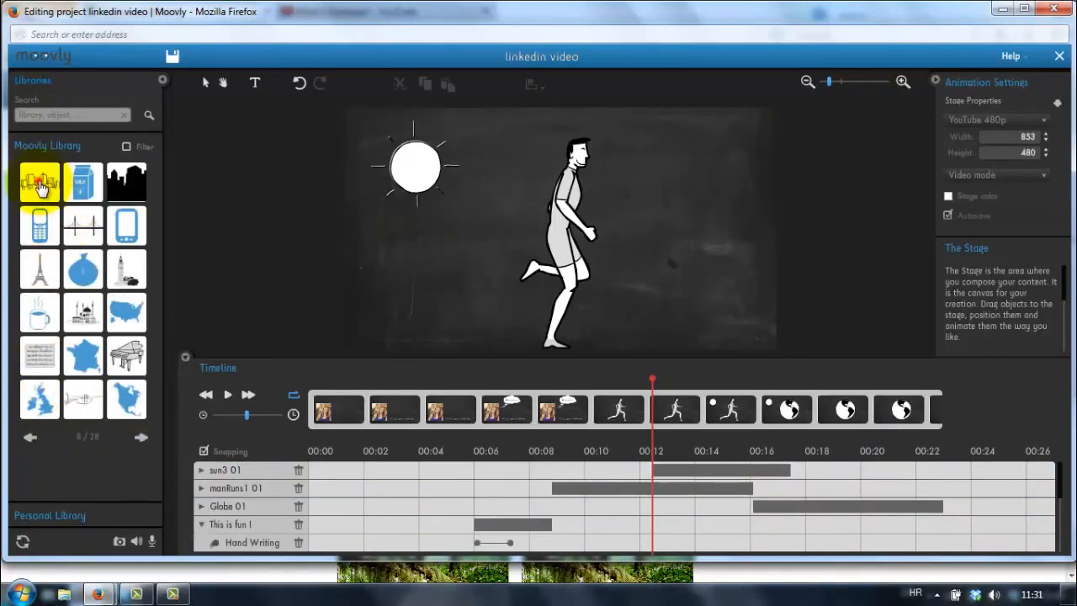
drag(39, 181, 413, 263)
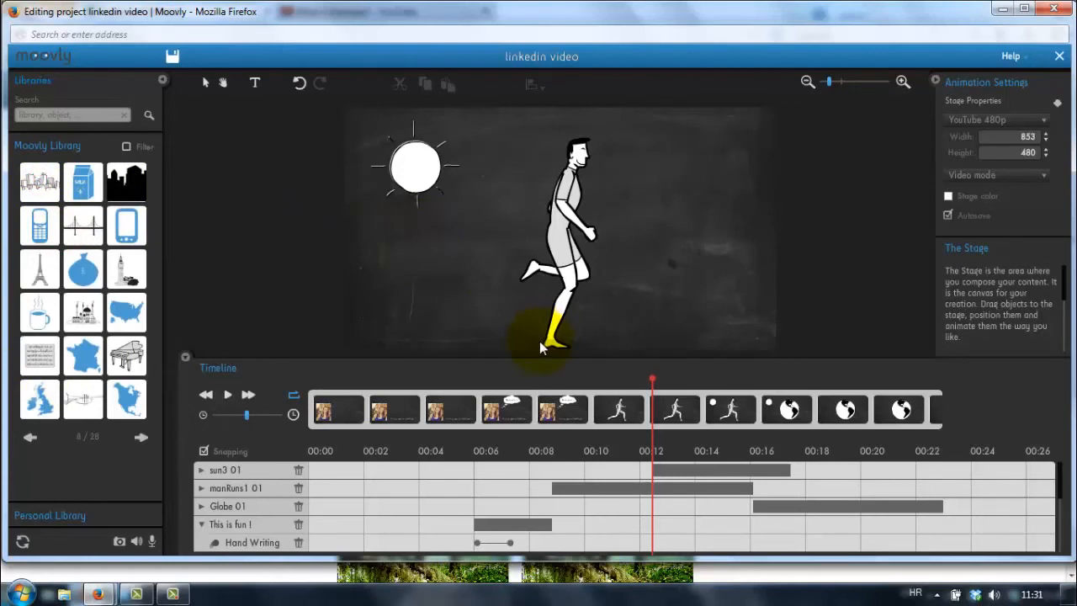
drag(522, 315, 456, 230)
drag(595, 299, 623, 264)
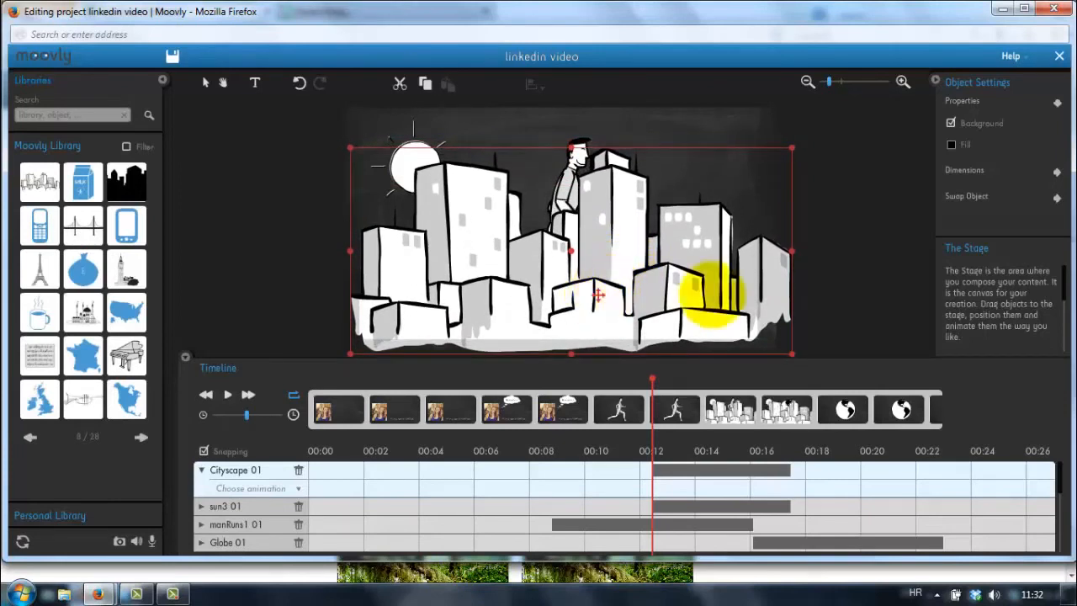
Step: Time the Cityscape and sun layers to match the running man's layer, from just before 00:09 to about 00:16
drag(669, 471, 572, 471)
drag(685, 504, 589, 505)
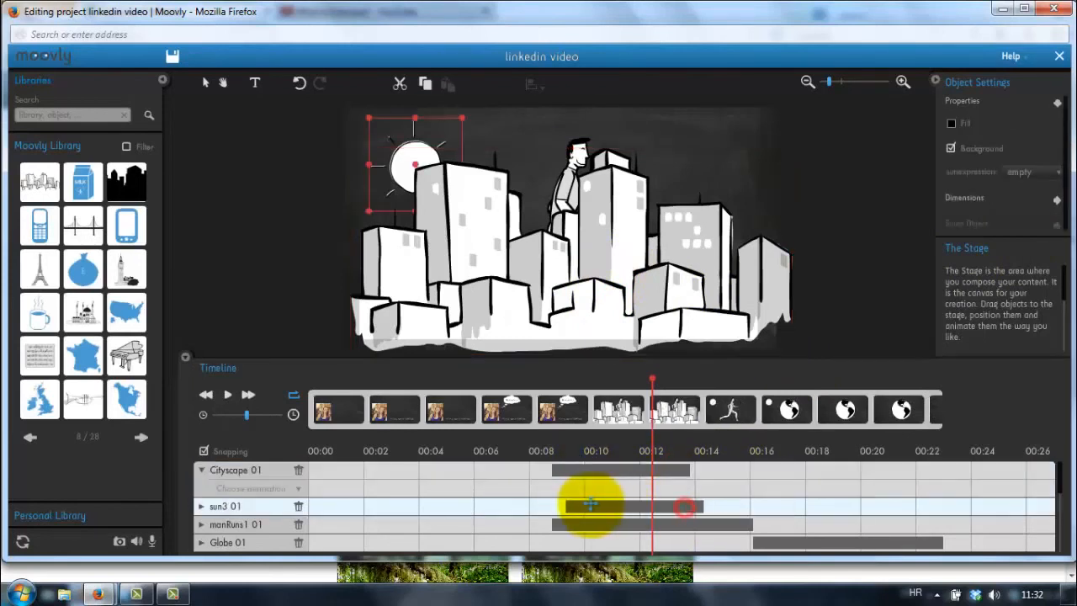
drag(690, 506, 753, 506)
drag(684, 468, 742, 468)
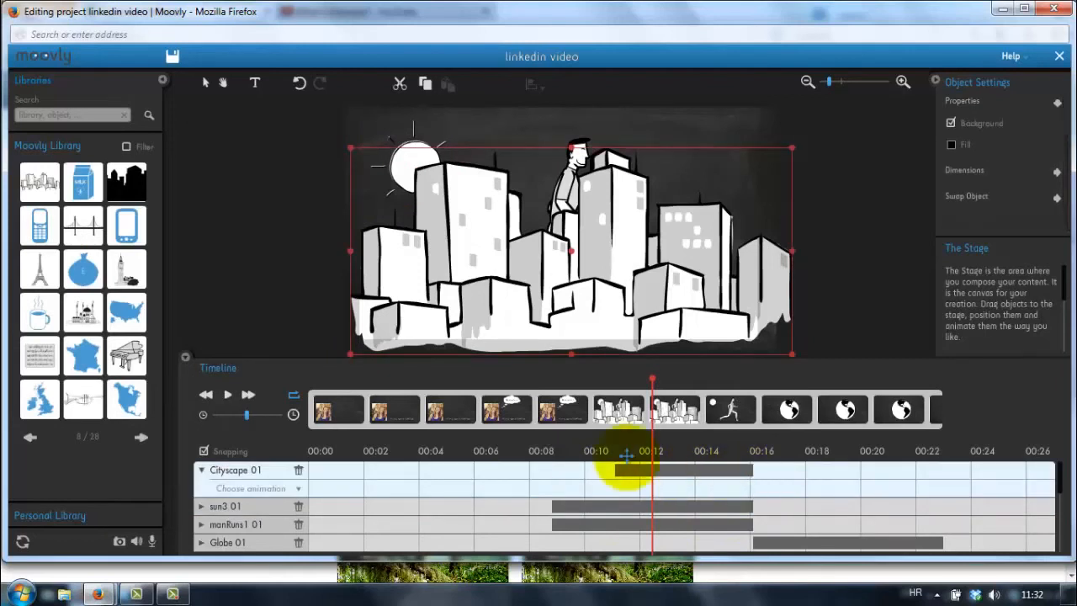
drag(618, 468, 553, 469)
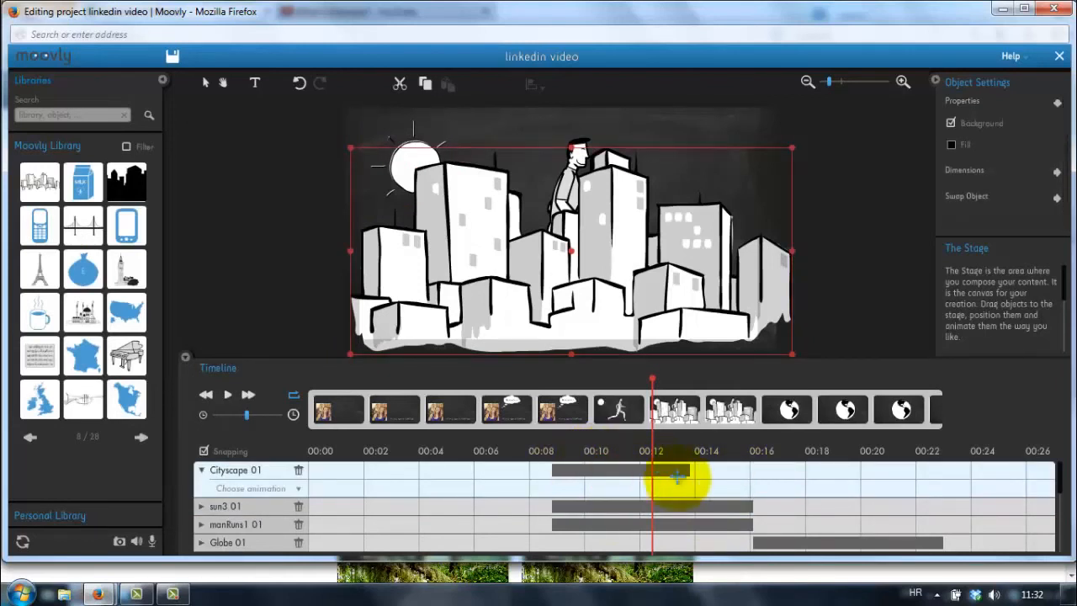
drag(711, 470, 736, 469)
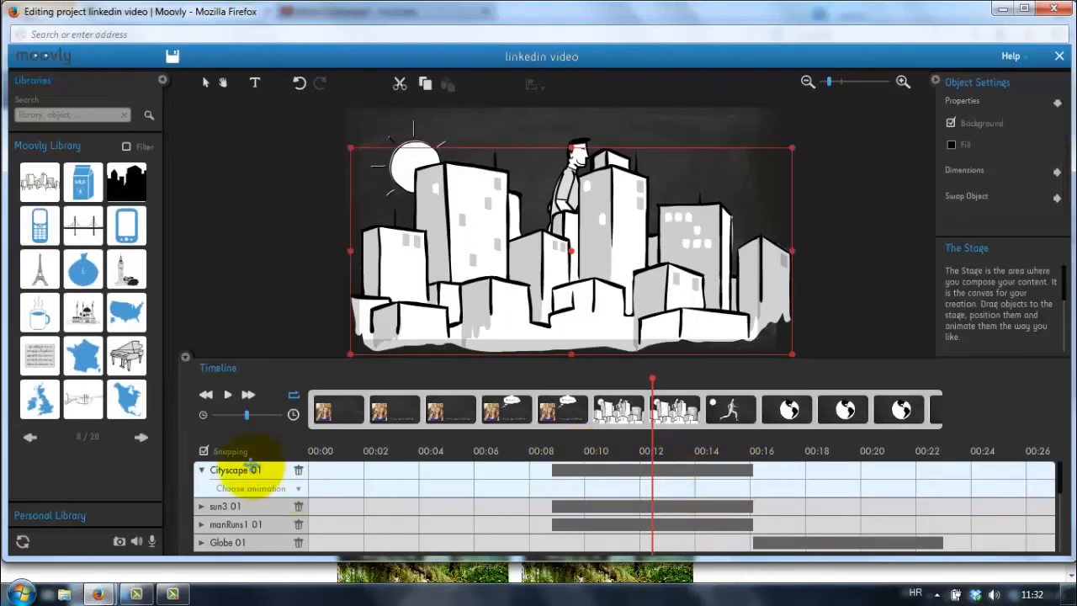
Step: Reorder the layers so the sun and the running man are in front of the cityscape
drag(223, 510, 224, 470)
drag(220, 519, 227, 486)
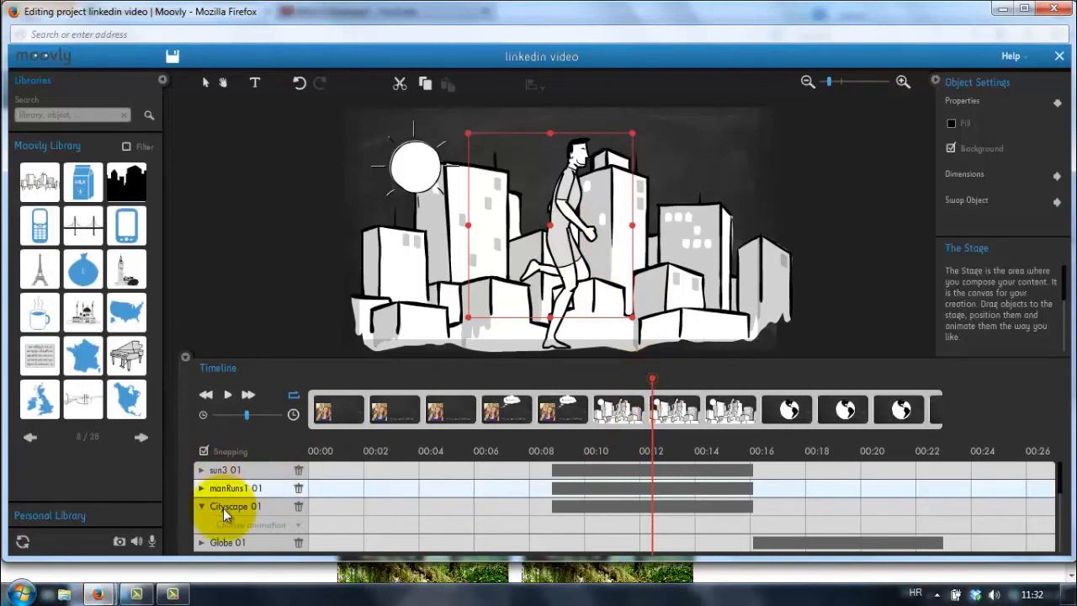
click(418, 166)
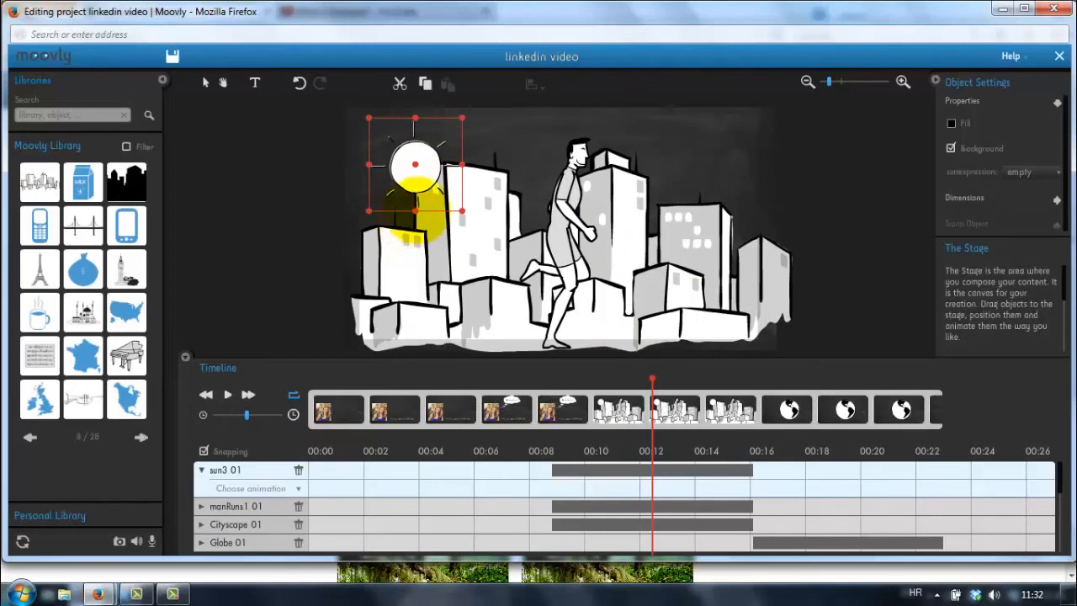
Step: Shrink the cityscape towards its upper-left corner and move the running man to the right, clear of the buildings
click(462, 303)
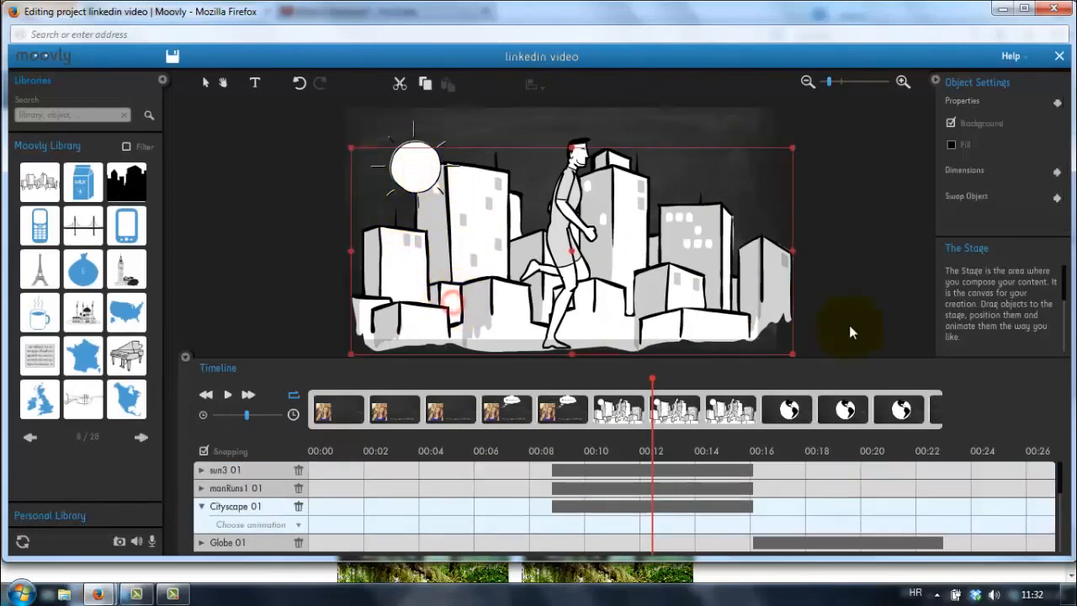
drag(791, 354, 627, 277)
click(473, 267)
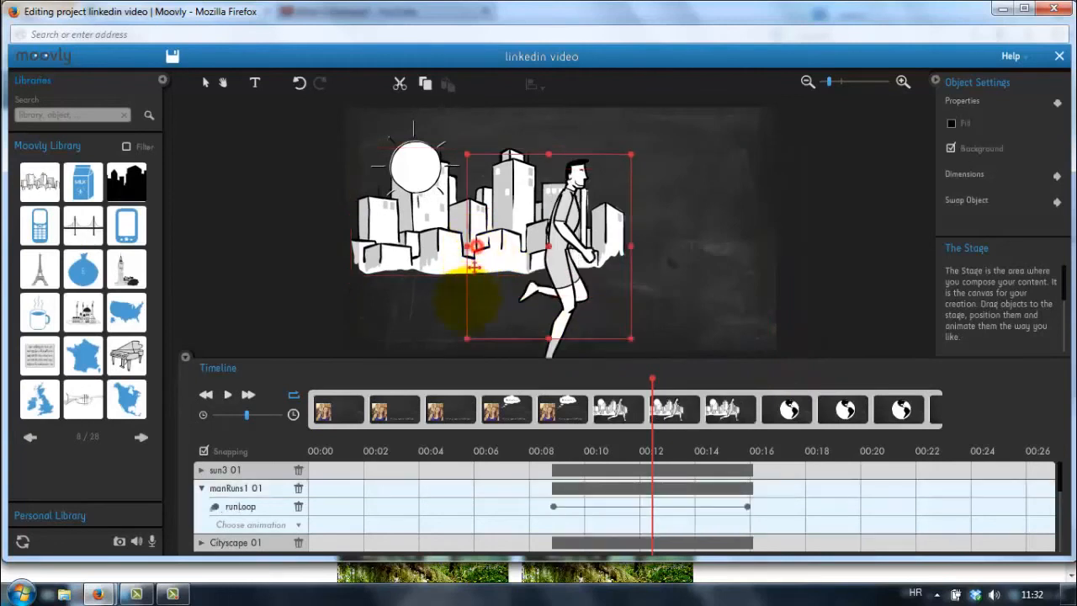
drag(474, 266, 569, 256)
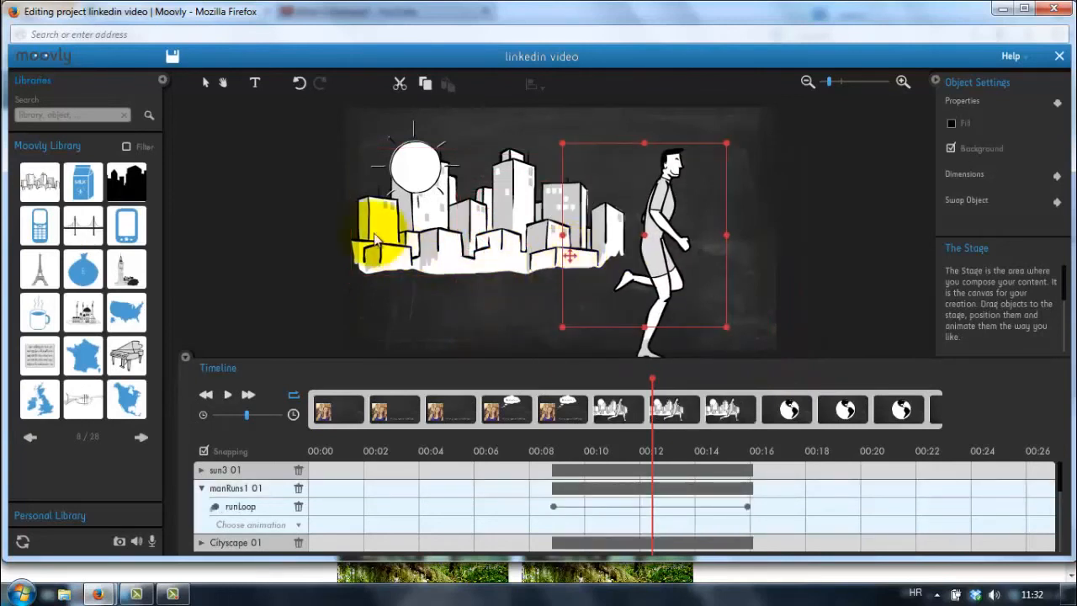
Step: Move the cityscape down and to the left, nudge the running man slightly up-left, and preview the scene from about 00:08
drag(397, 222, 375, 254)
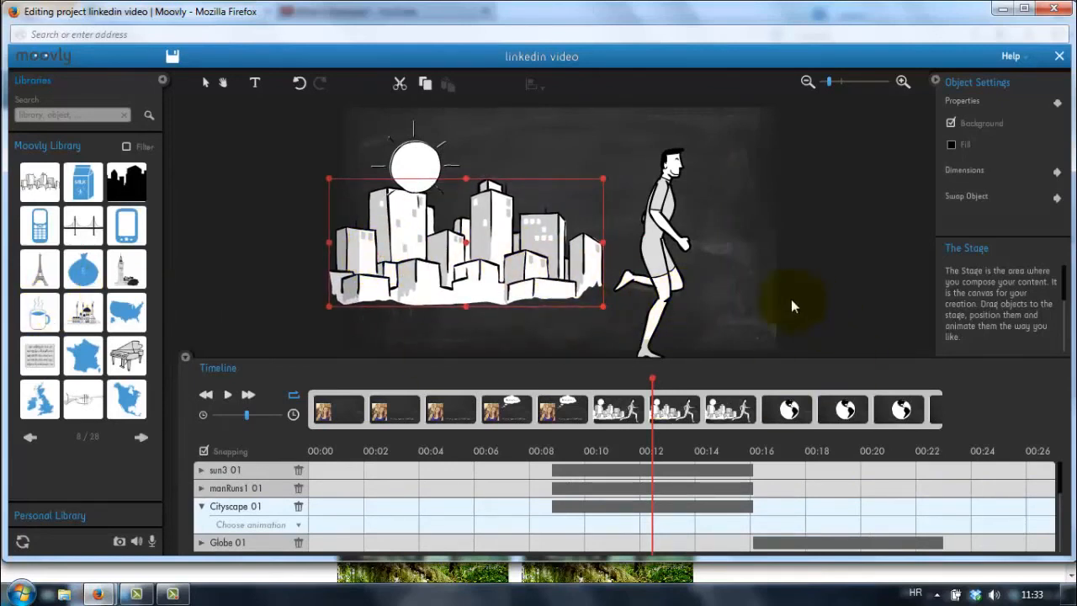
drag(675, 268, 642, 249)
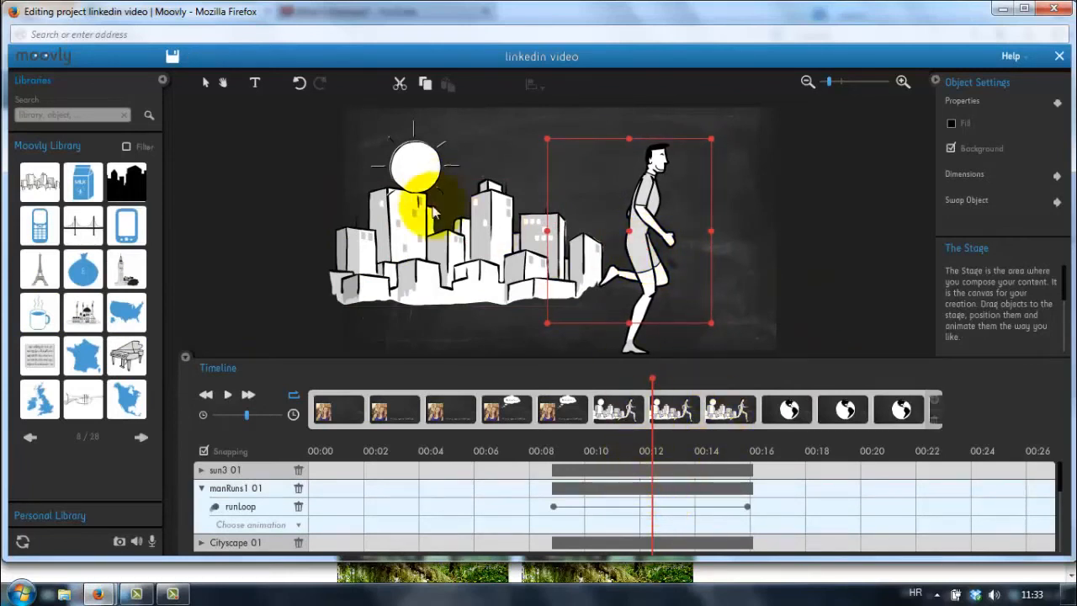
drag(652, 381, 544, 405)
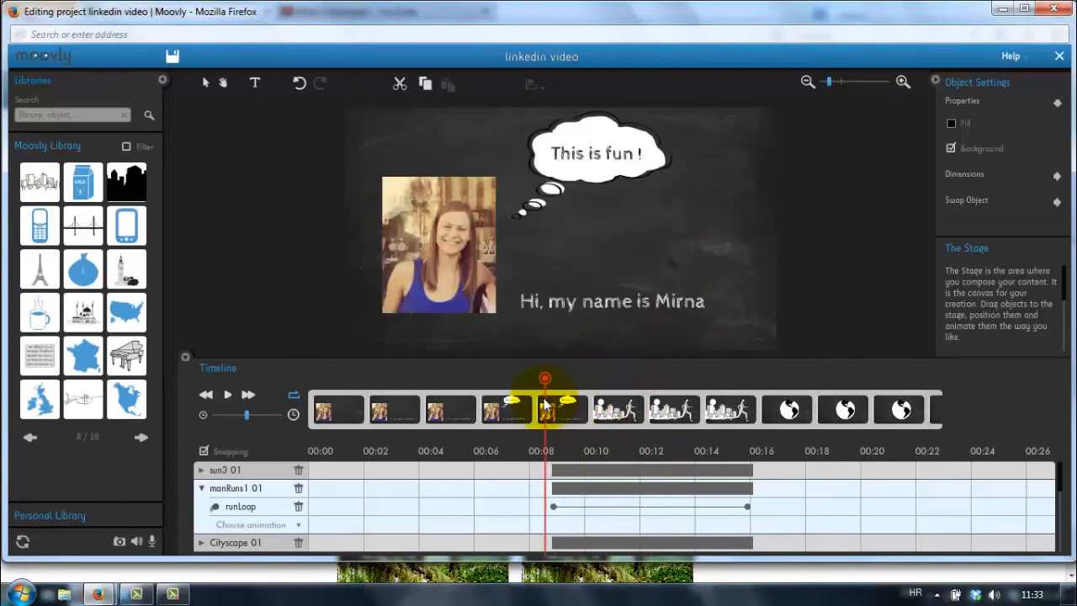
key(space)
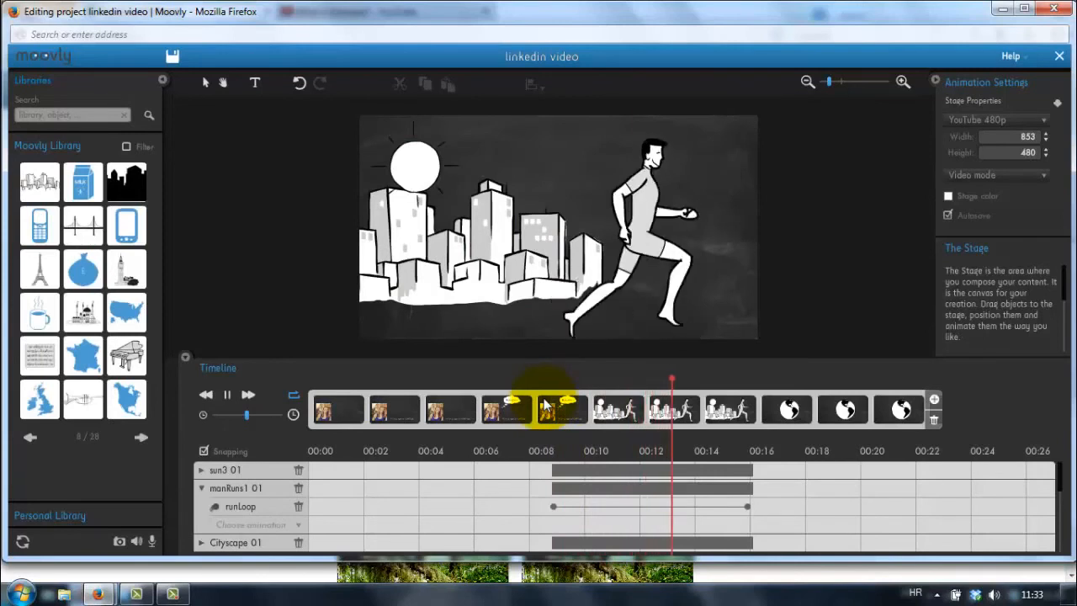
key(space)
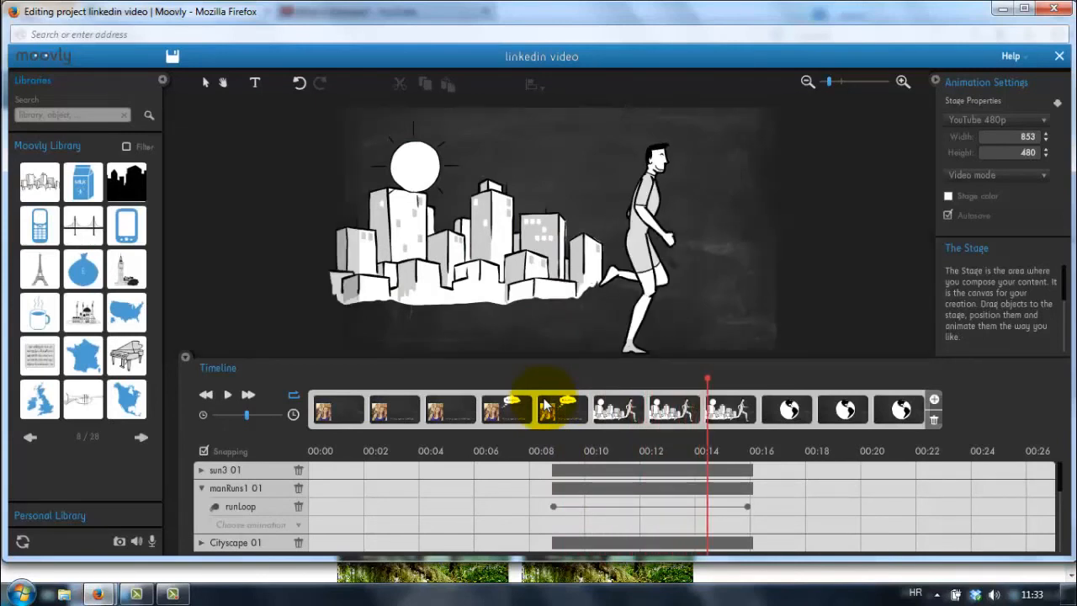
Step: Add a Hand Drawing animation to the cityscape, running from just before 00:09 to between 00:11 and 00:12
click(199, 545)
drag(708, 381, 554, 408)
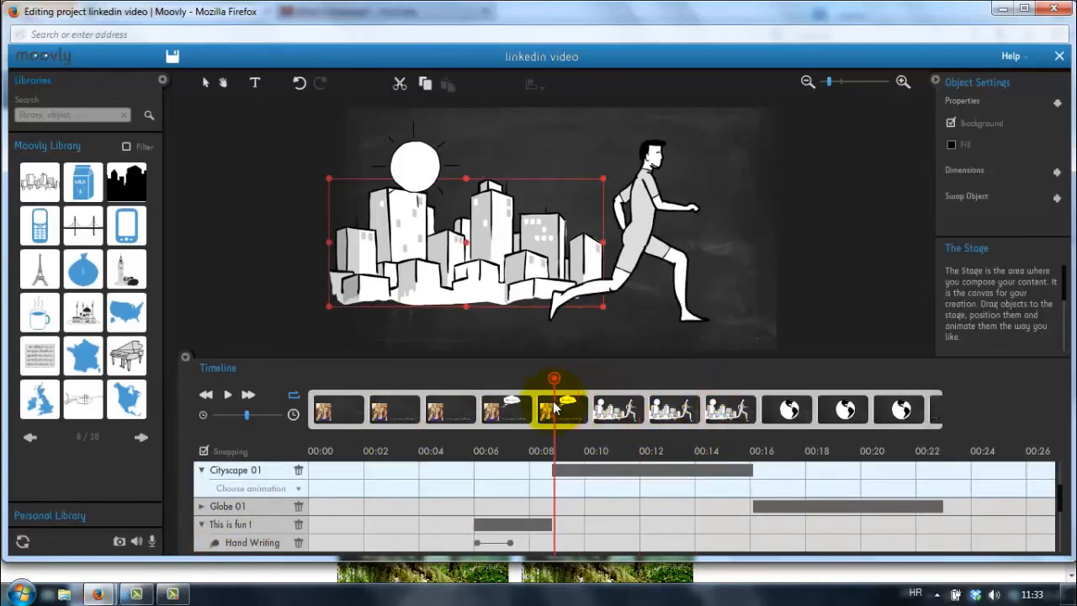
click(297, 490)
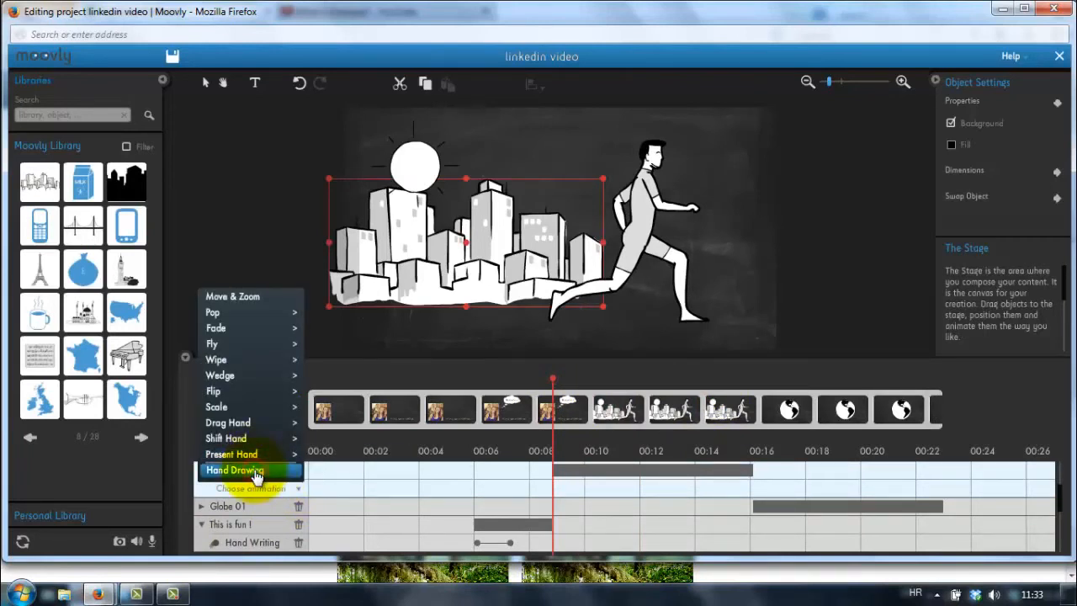
click(257, 474)
drag(551, 383, 701, 383)
drag(748, 488, 625, 489)
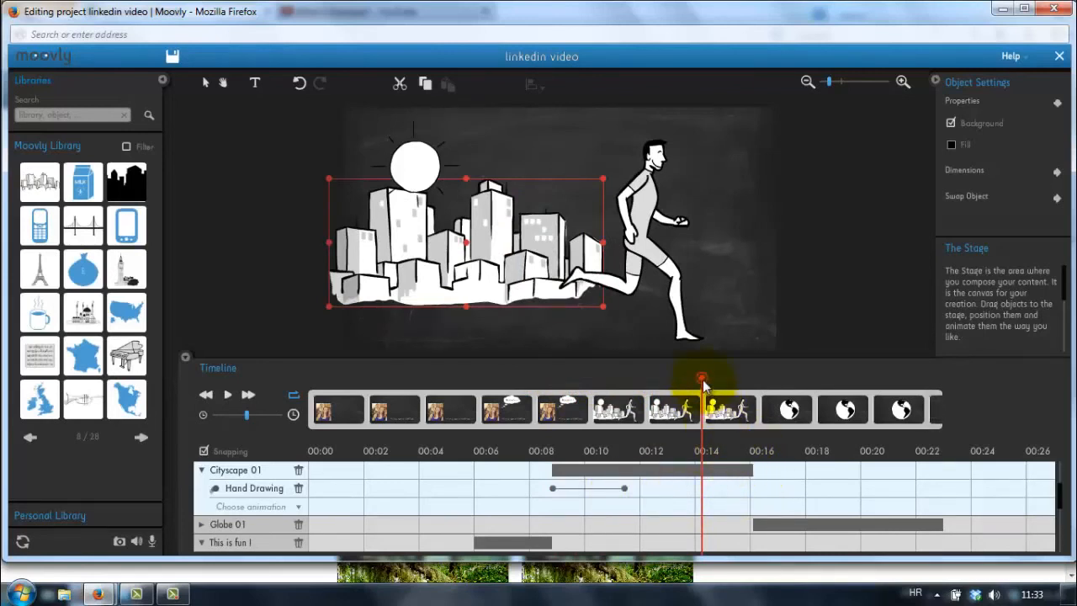
Step: Move the running man to the right, clear of the cityscape, with the scene shown at about 00:11
drag(703, 383, 621, 378)
drag(1057, 497, 1062, 463)
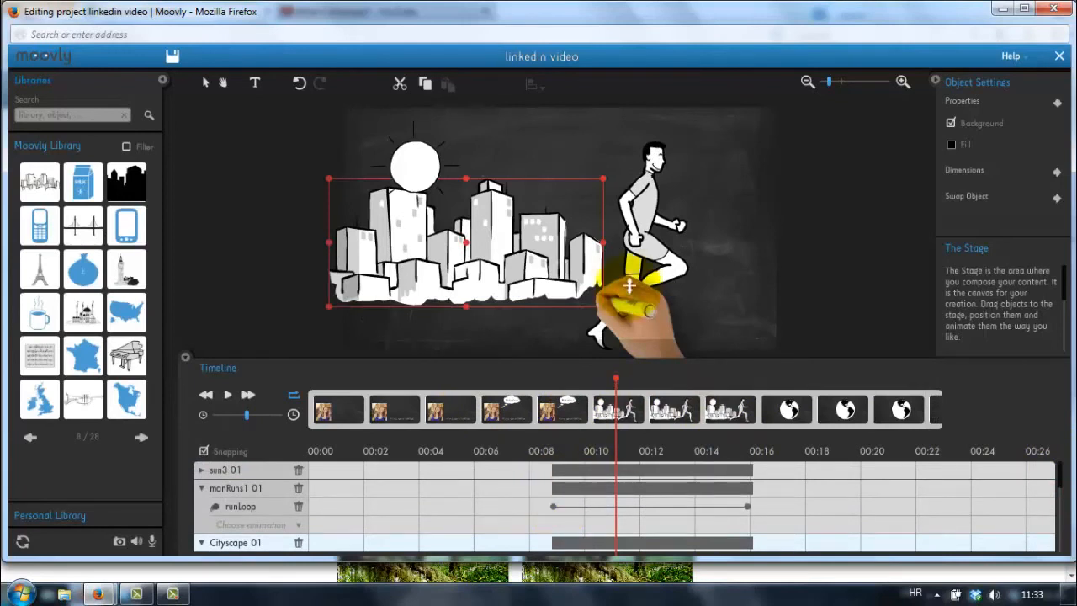
drag(640, 220, 688, 225)
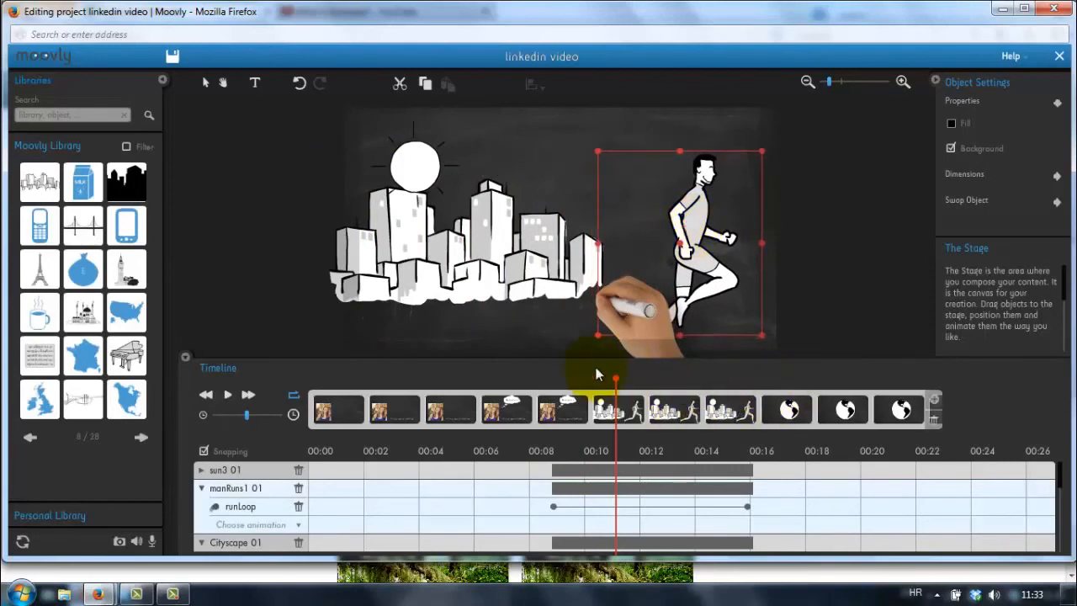
Step: Add a Pop in animation to the sun at the start of its layer and preview it
drag(619, 380, 554, 380)
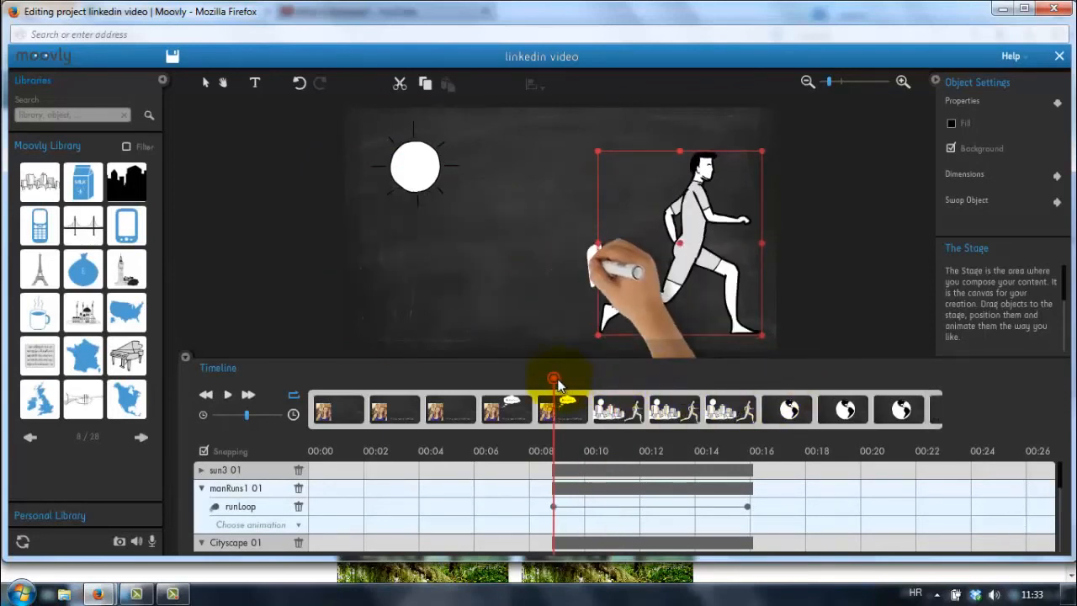
click(203, 474)
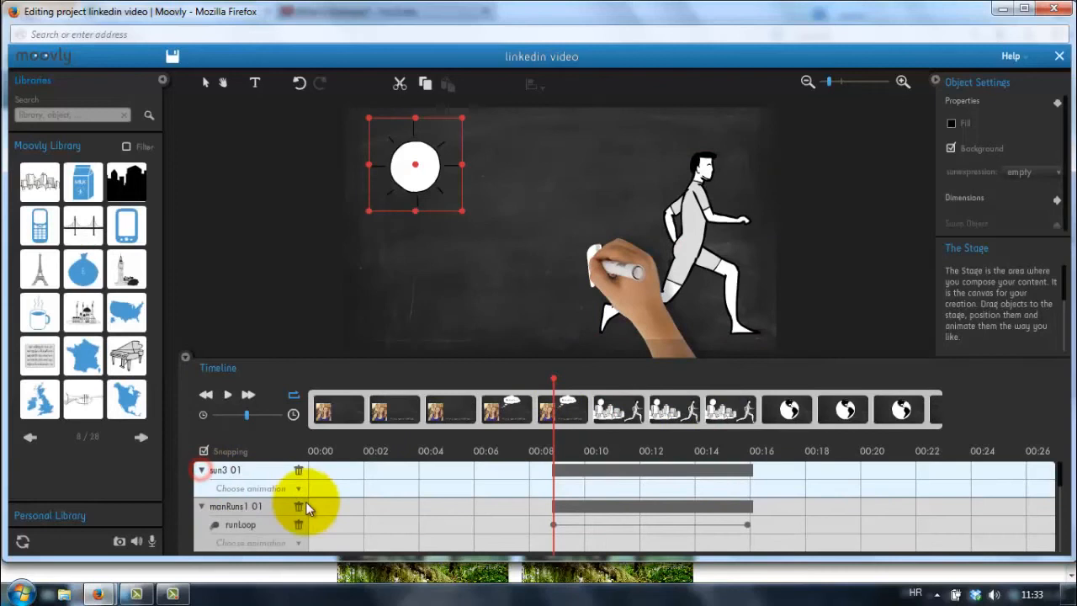
click(297, 488)
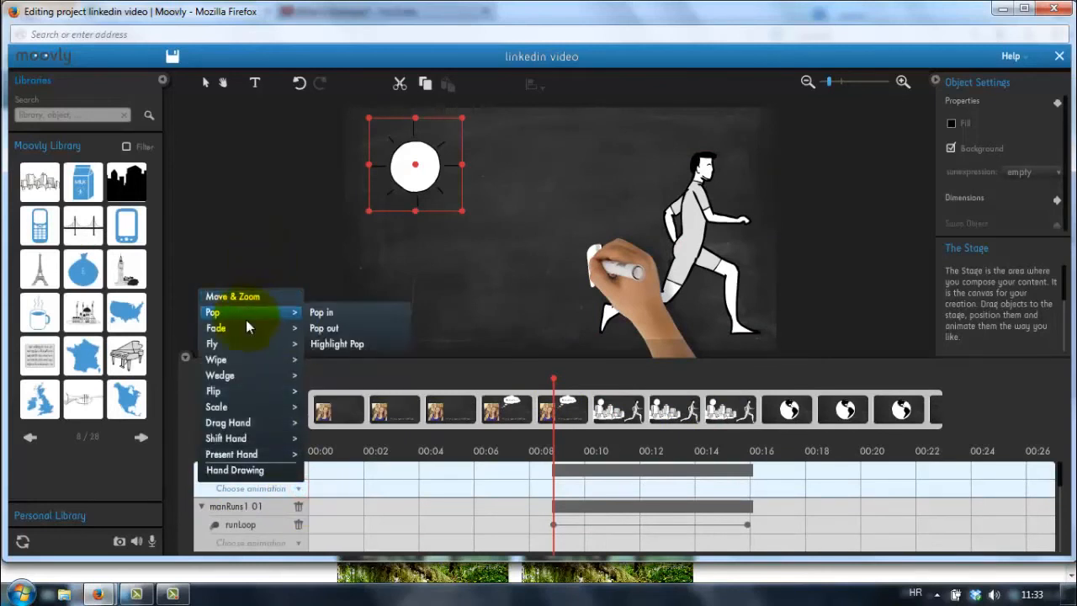
mouse_move(245, 314)
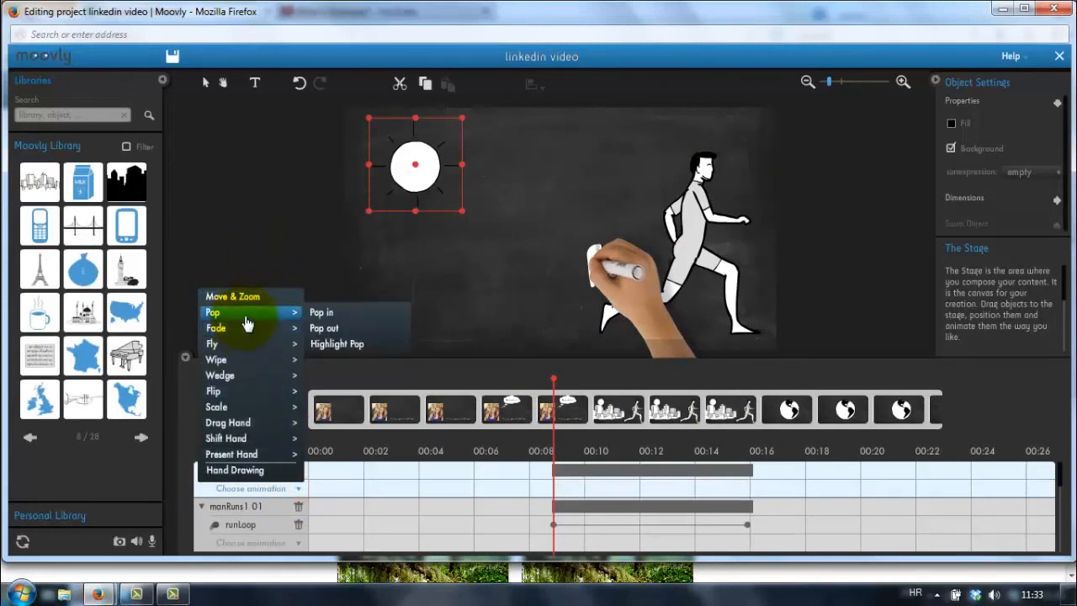
click(321, 316)
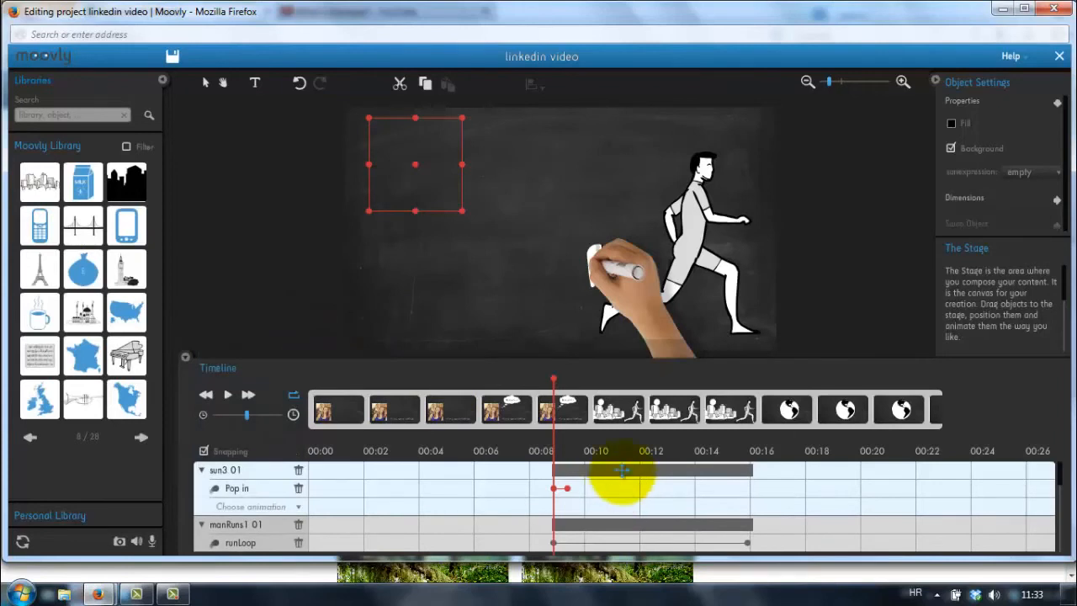
key(space)
key(space)
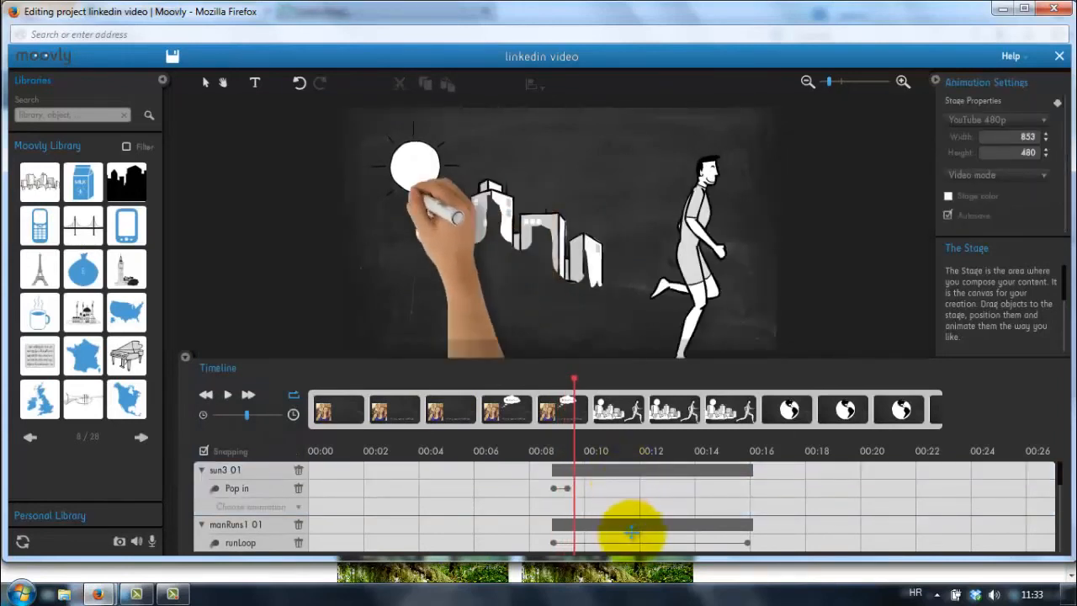
Step: Lengthen the sun's Pop in animation until it ends between 00:12 and 00:13, previewing the scene from just before 00:09
drag(566, 488, 608, 488)
drag(574, 380, 548, 384)
key(space)
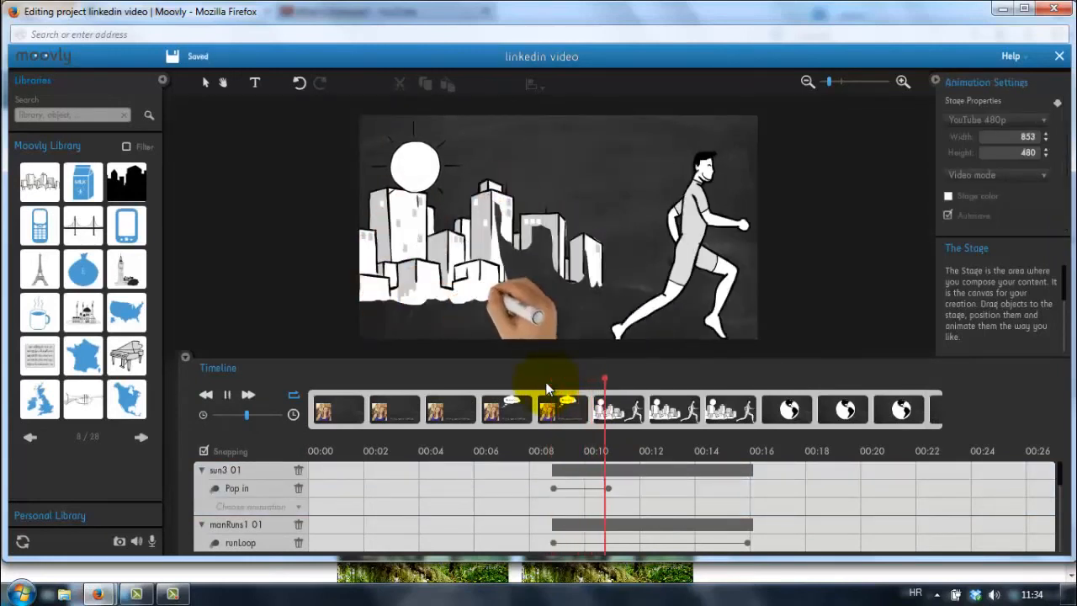
key(space)
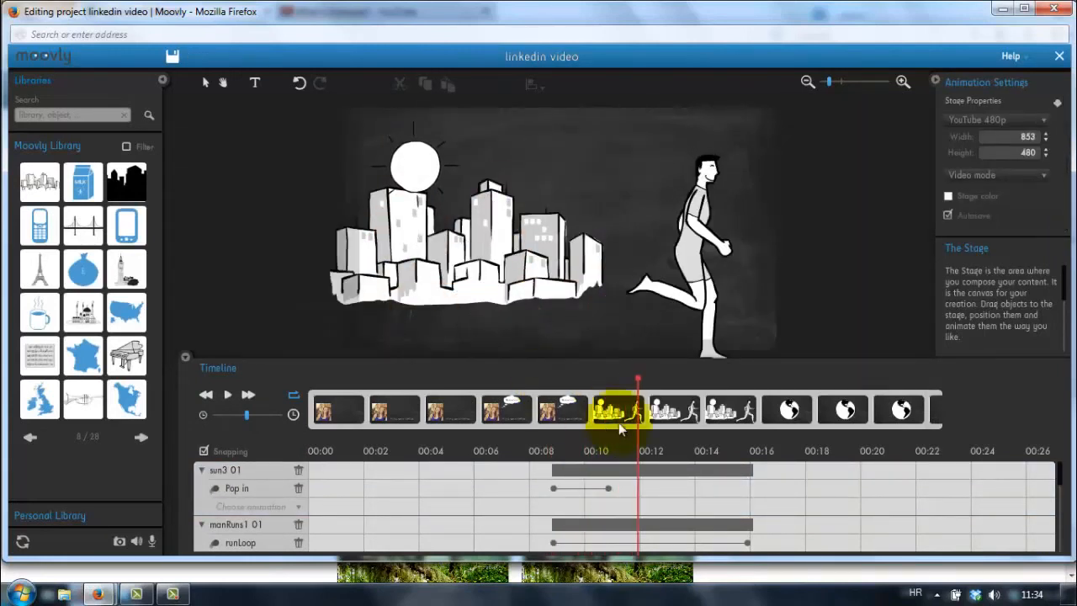
drag(608, 488, 657, 488)
drag(639, 382, 553, 383)
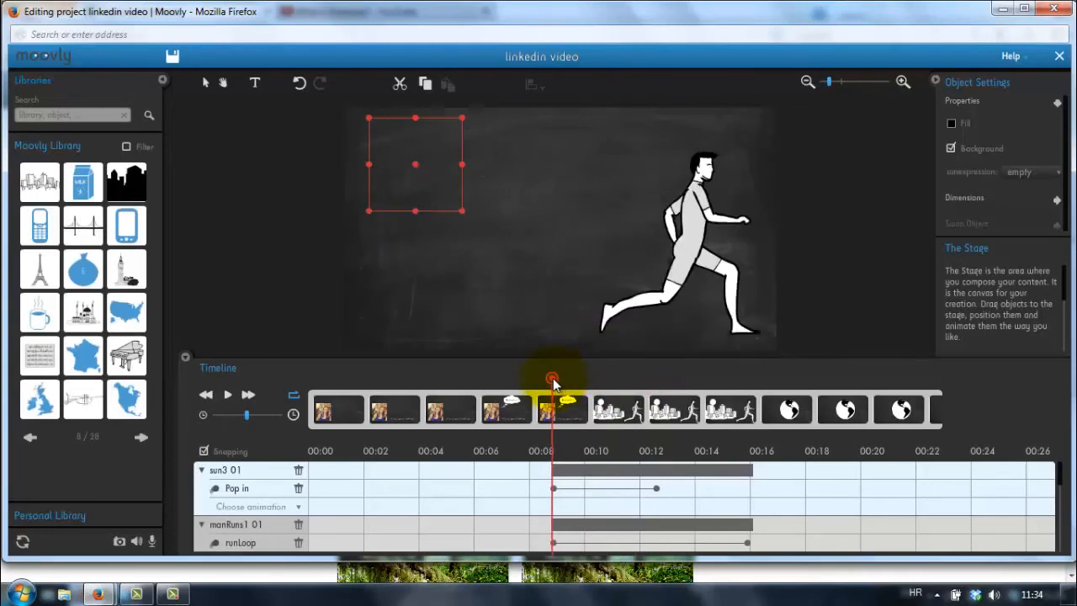
key(space)
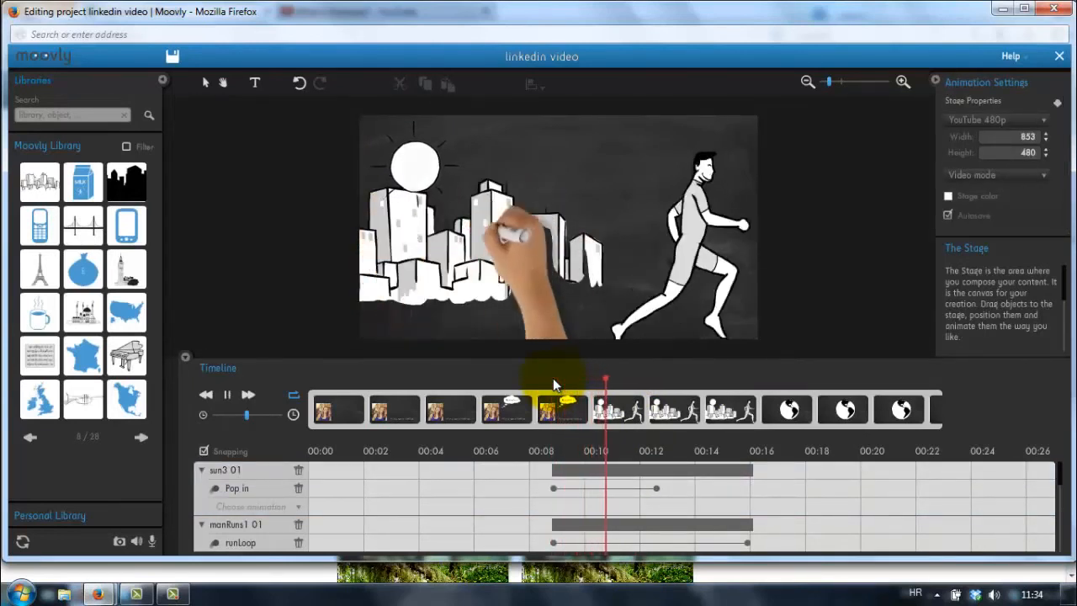
key(space)
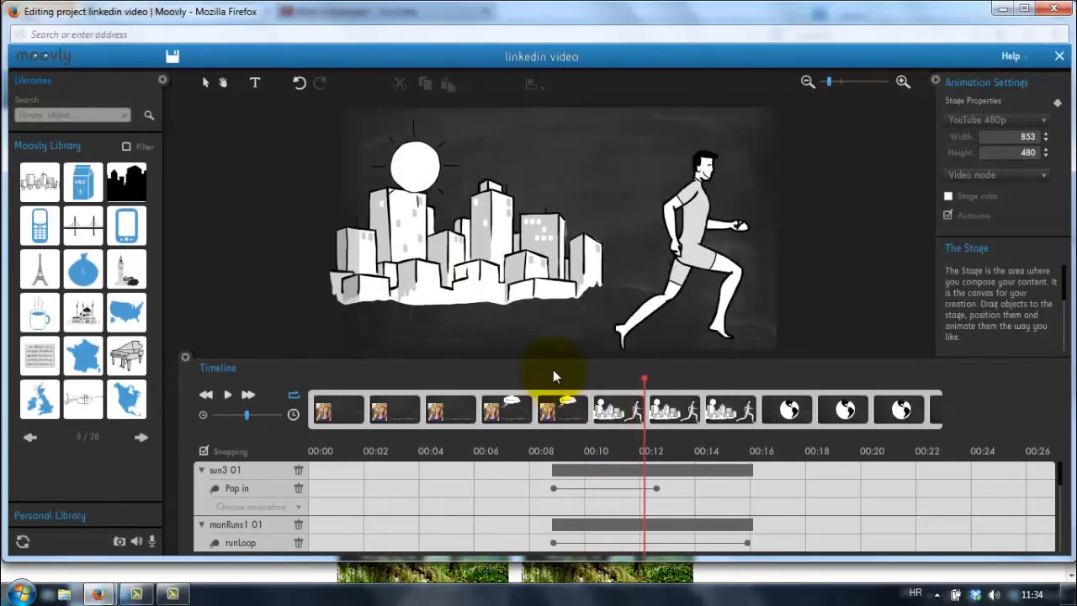
Step: Move the globe slightly up on the stage, with the scene shown at about 00:16
drag(648, 383, 723, 388)
scroll(1064, 484, down, 3)
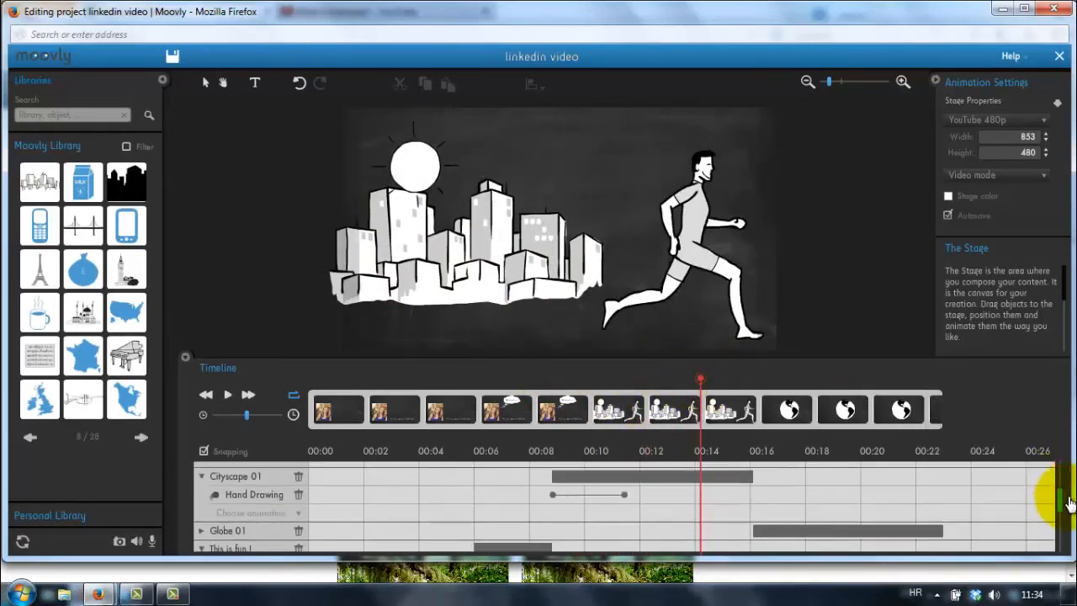
drag(701, 383, 756, 383)
drag(577, 212, 582, 190)
click(757, 382)
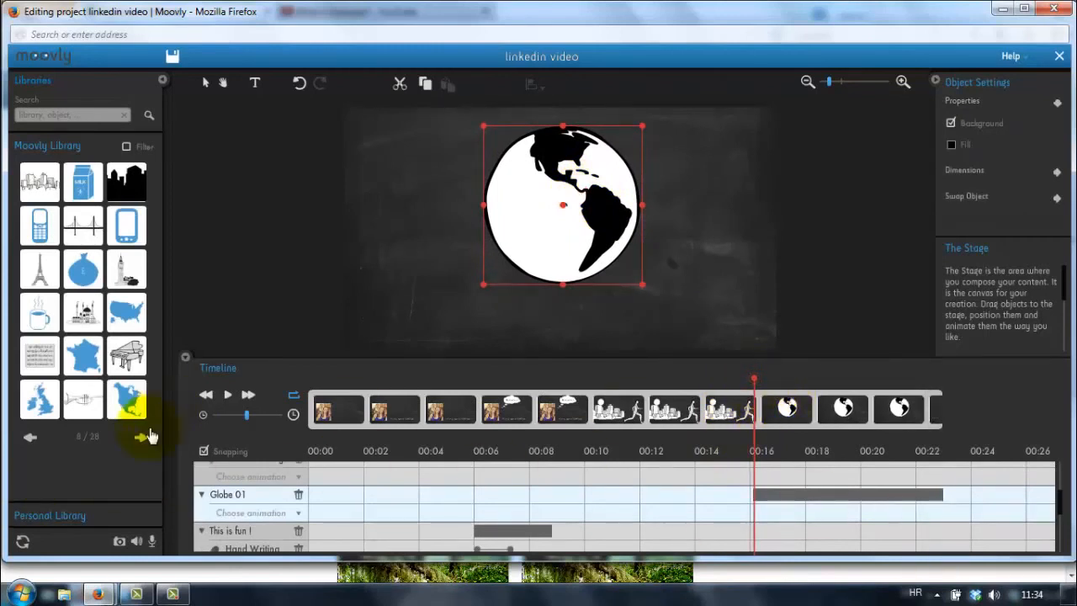
Step: Add a Spin animation to the globe from about 00:16 to about 00:23 and preview it
click(298, 512)
click(242, 479)
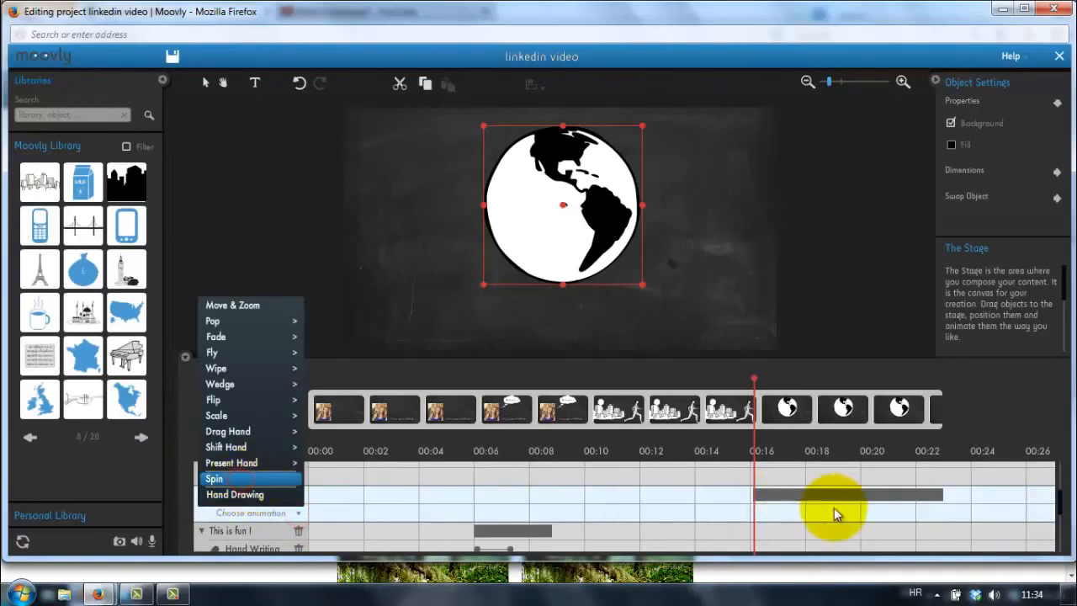
drag(813, 512, 940, 513)
drag(754, 379, 748, 408)
key(space)
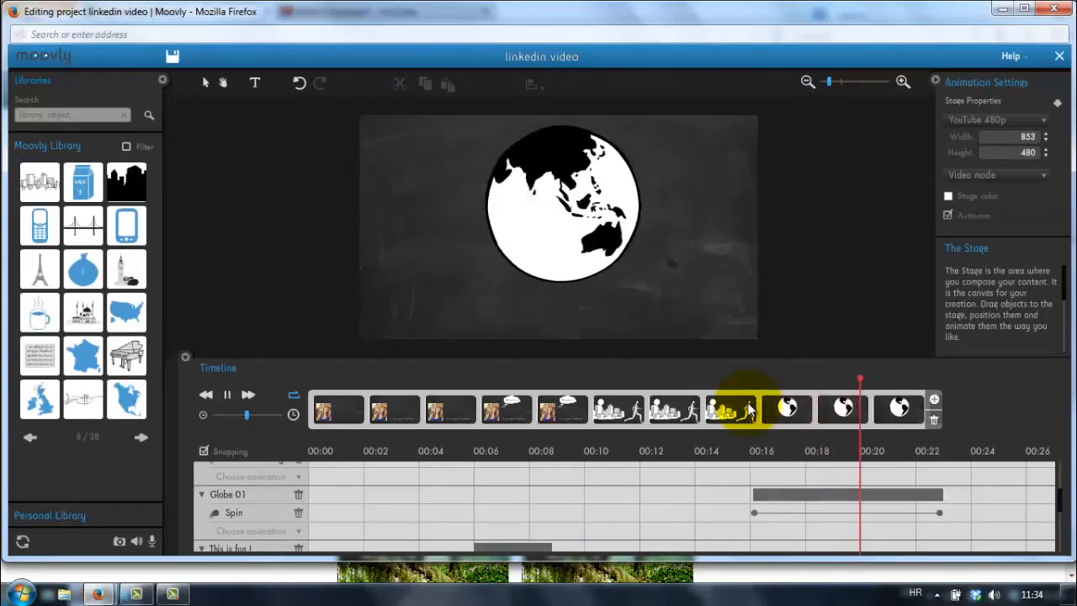
key(space)
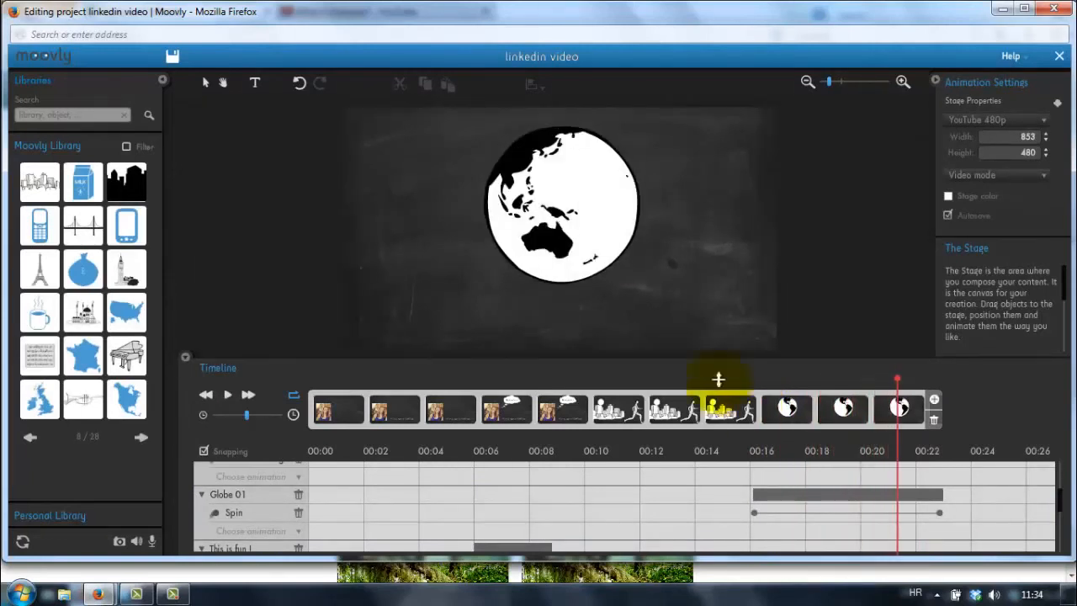
Step: Shrink the globe to about three quarters of its size and centre it near the upper edge of the stage
click(568, 212)
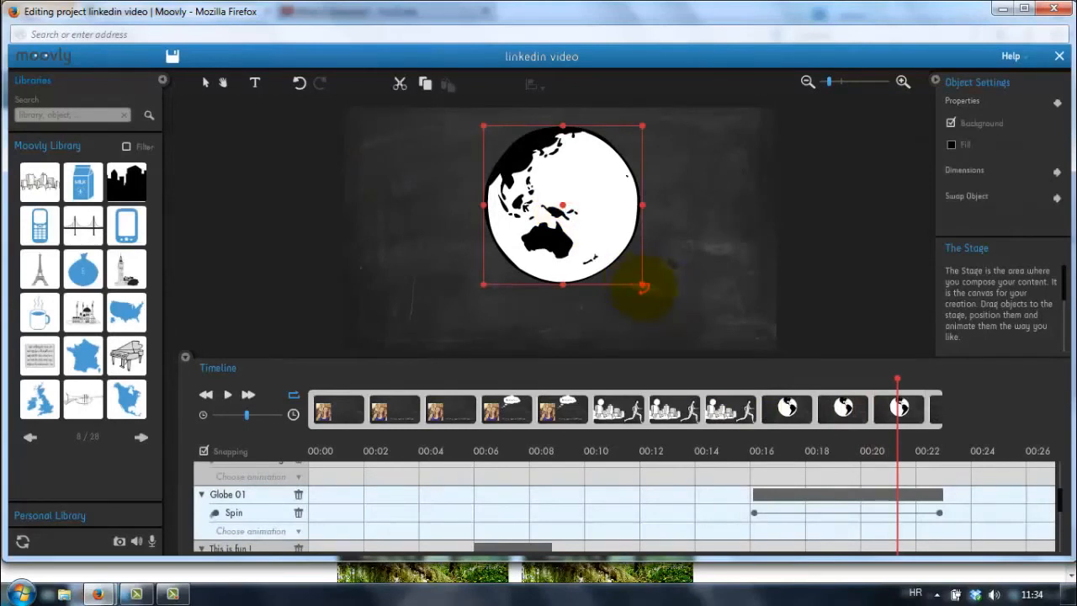
drag(643, 286, 604, 245)
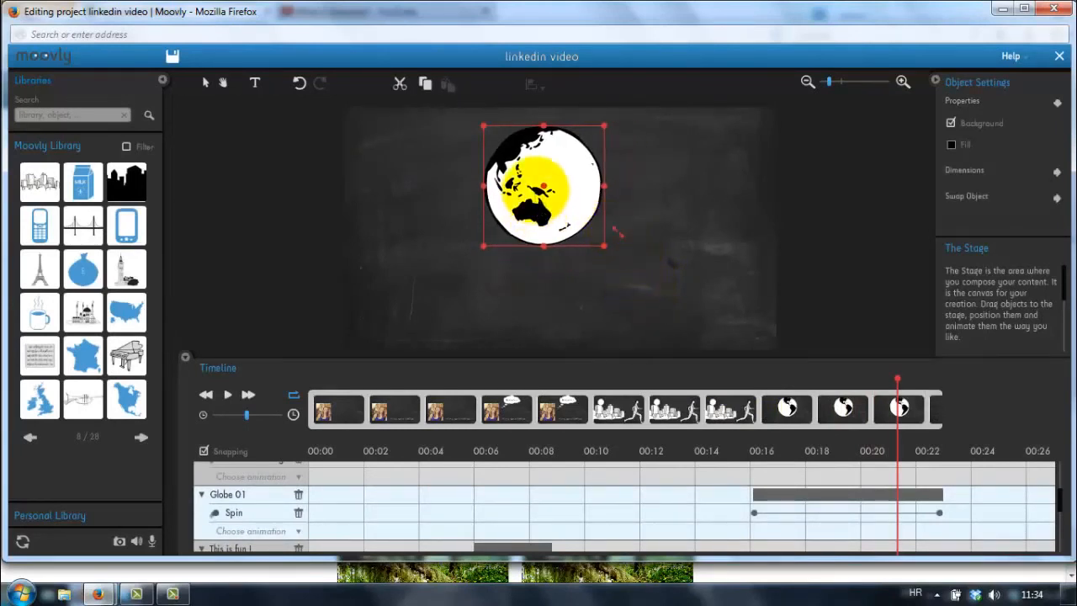
drag(545, 183, 556, 179)
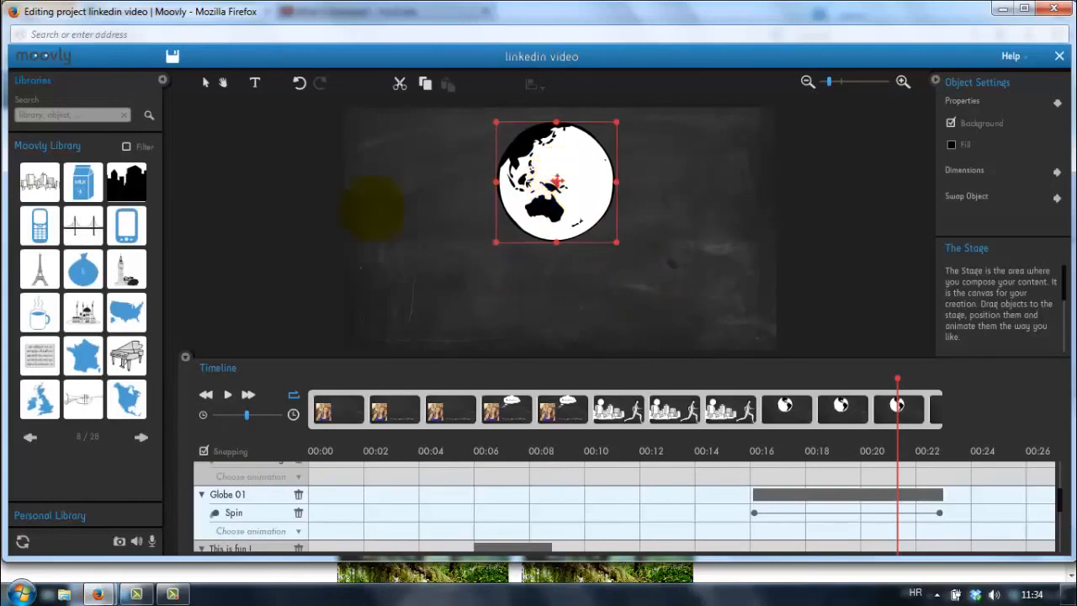
click(255, 82)
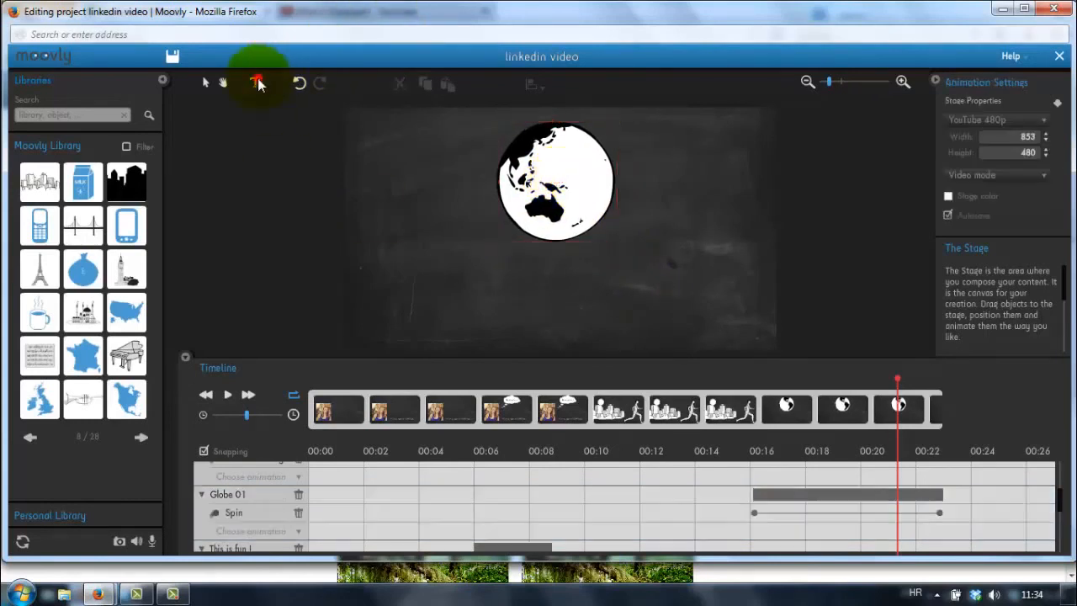
click(462, 287)
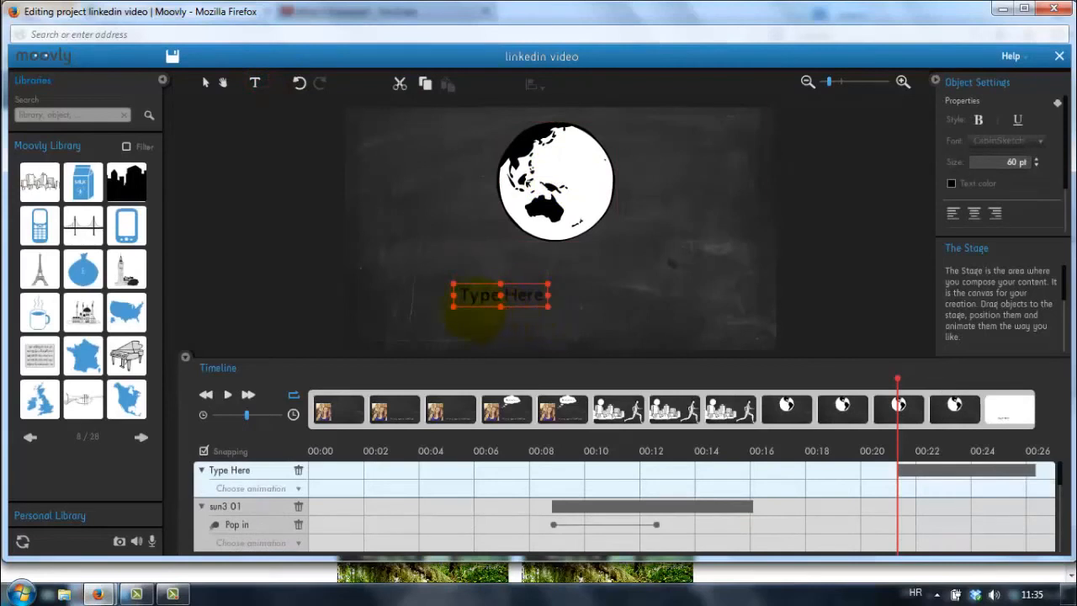
drag(465, 292, 548, 296)
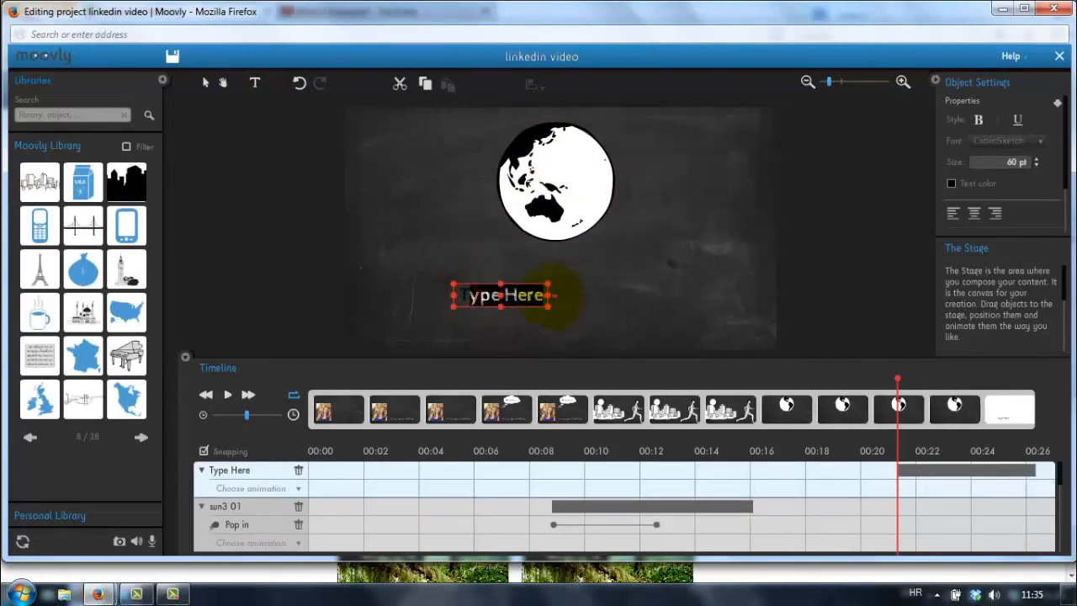
key(BackSpace)
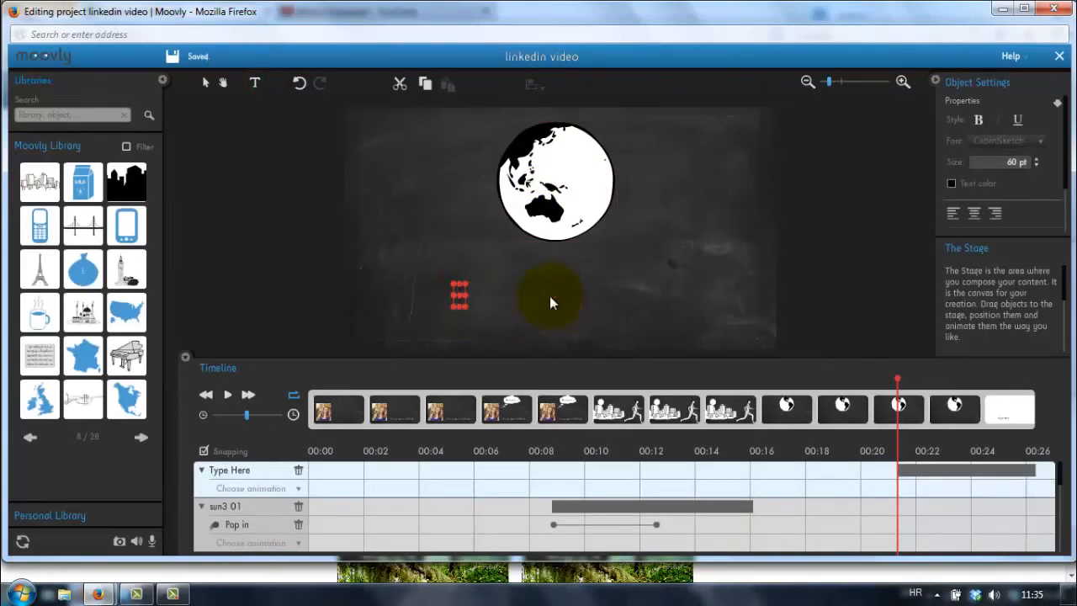
text(www)
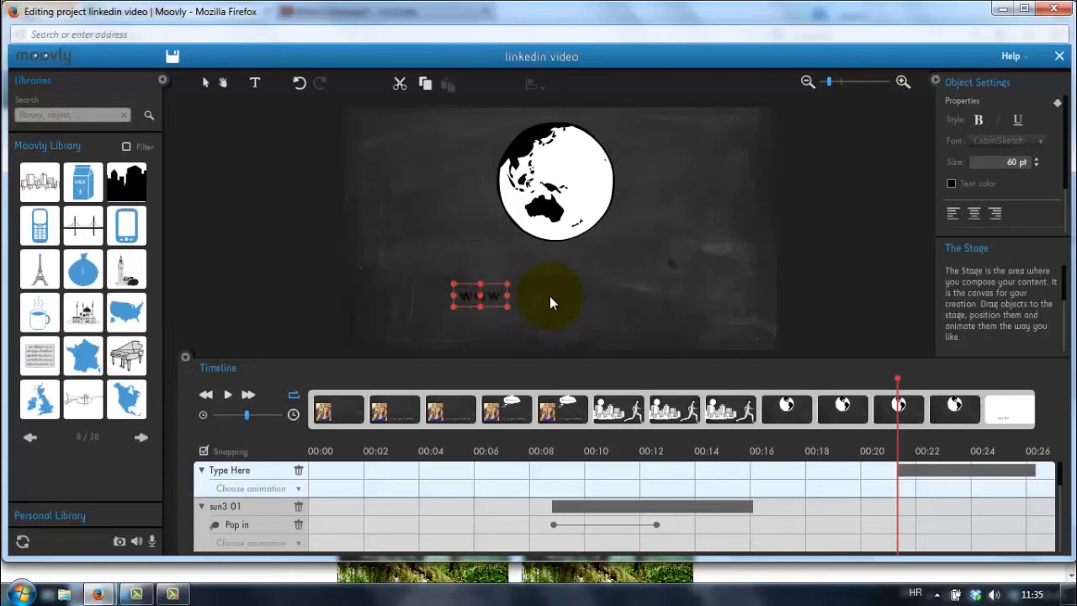
text(.greenpie.net)
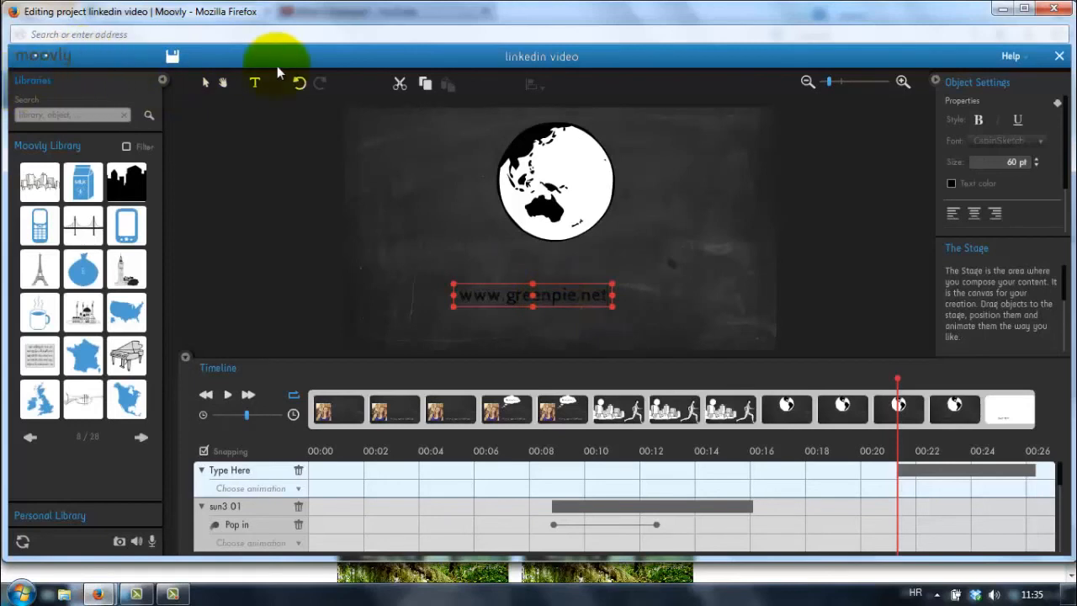
Step: Colour the website text white, toggle its bold style and place it centred just below the globe
click(208, 82)
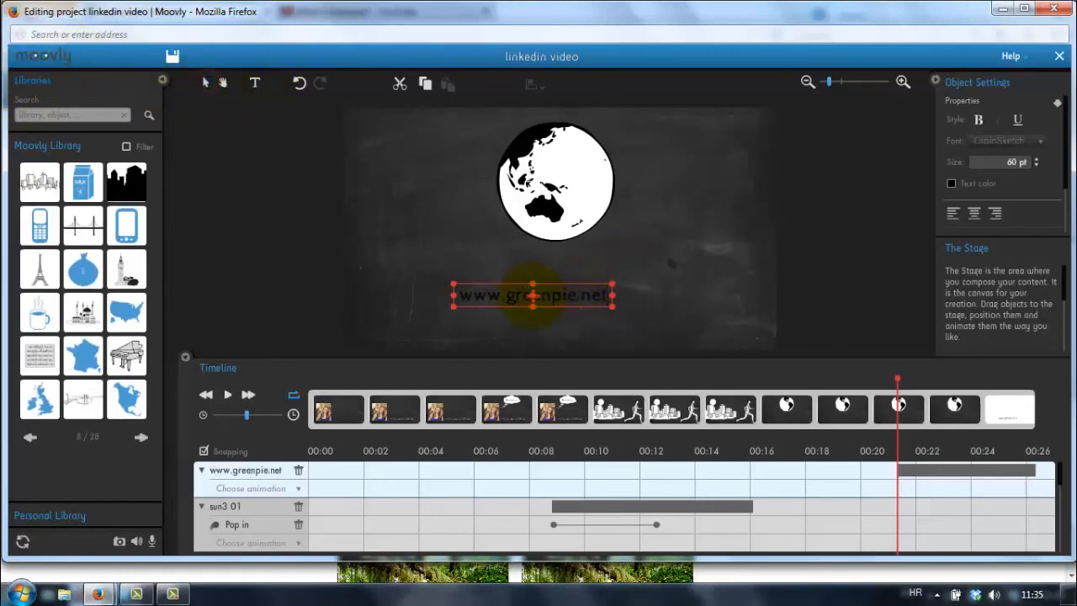
drag(533, 295, 553, 309)
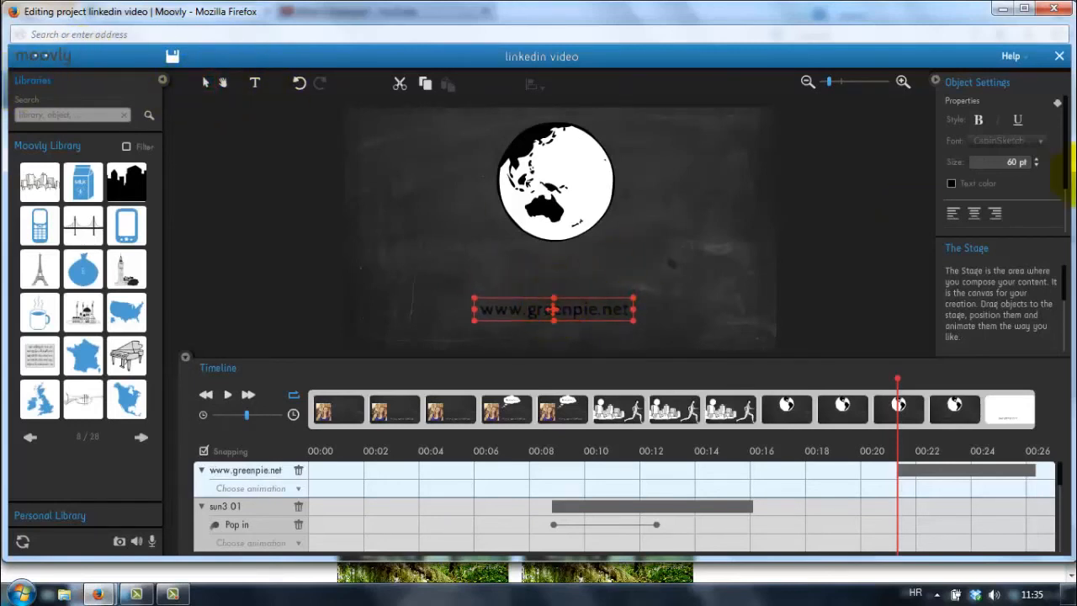
click(951, 185)
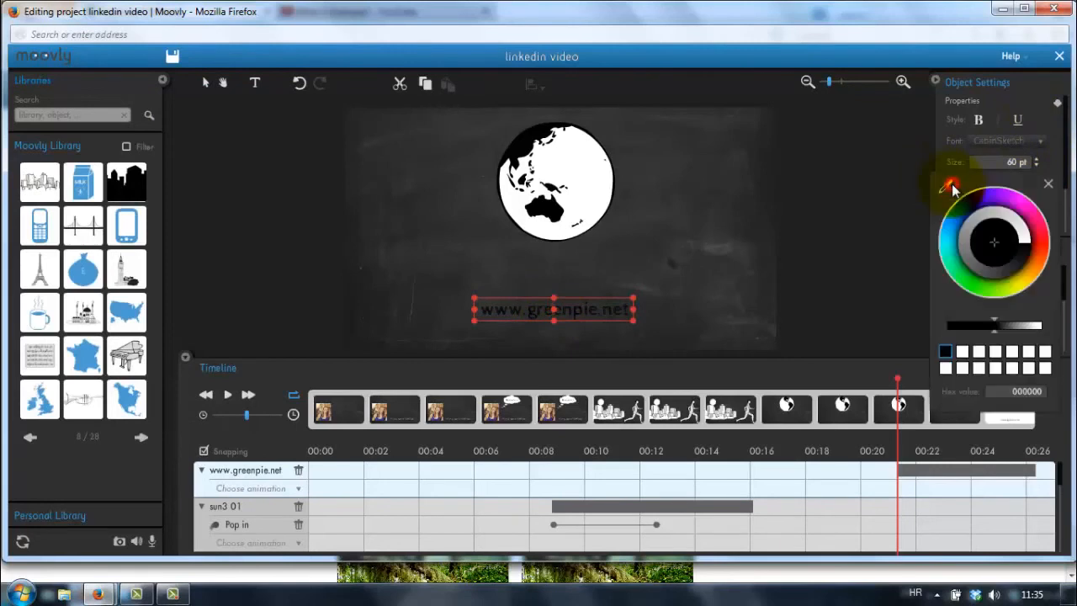
click(1023, 239)
click(1048, 184)
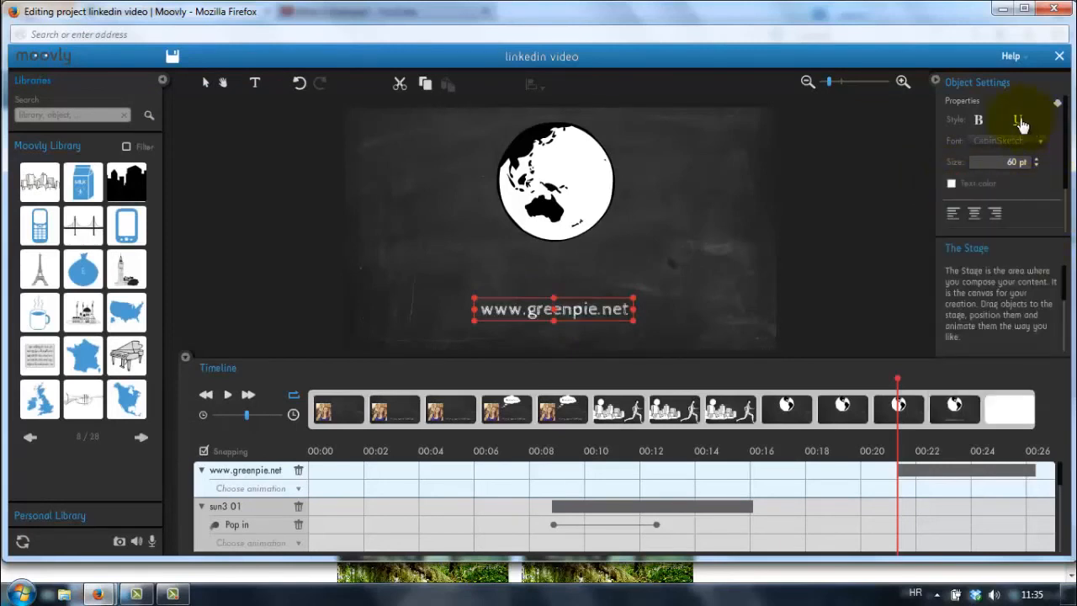
click(977, 122)
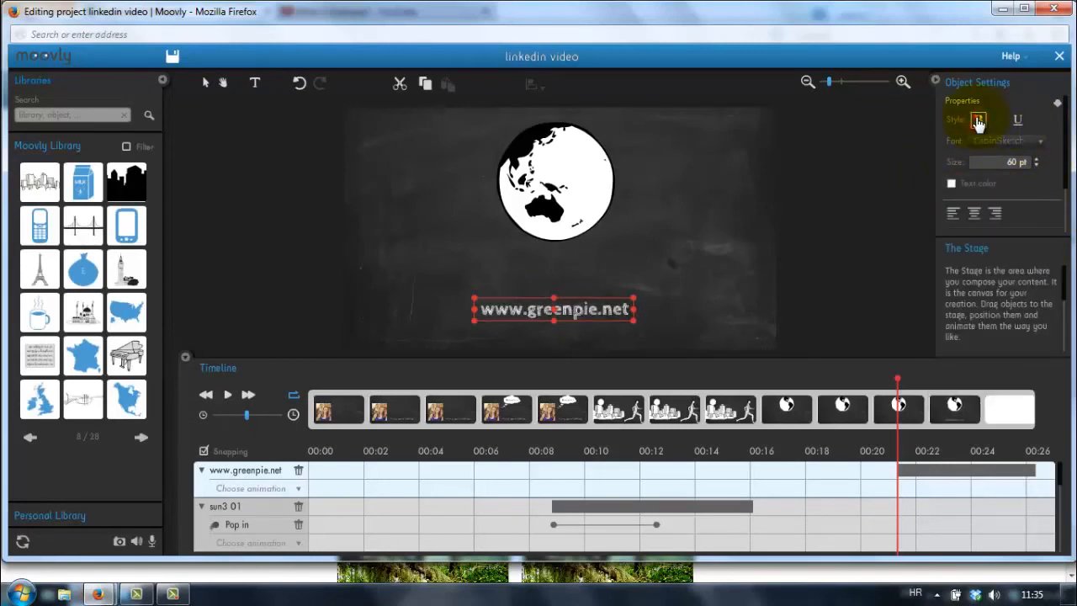
drag(553, 310, 553, 291)
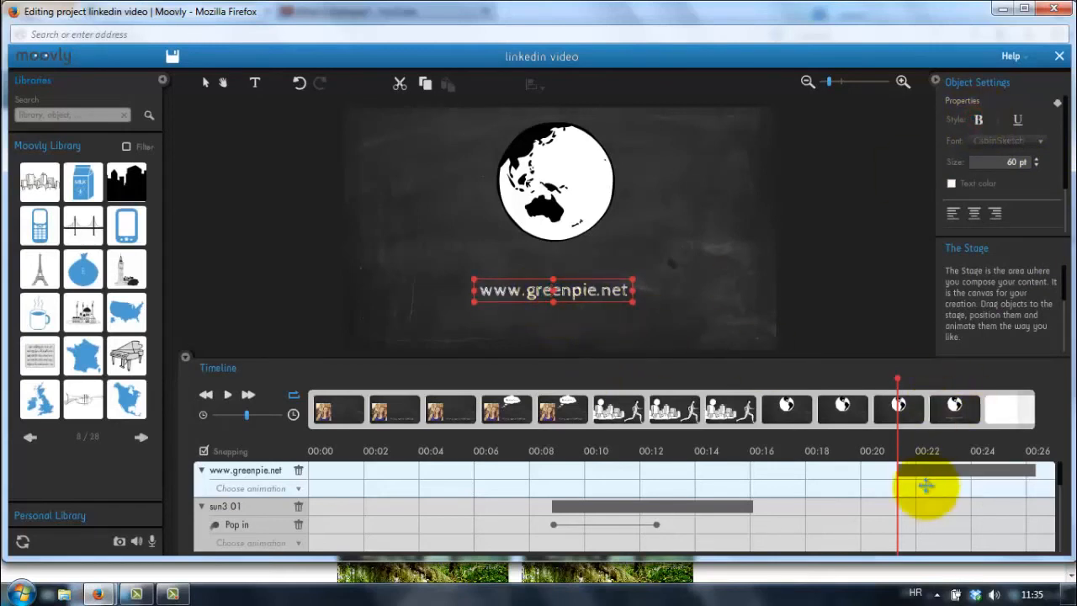
Step: Move the website text's time bar to start at about 00:16, together with the globe scene
drag(925, 468, 784, 467)
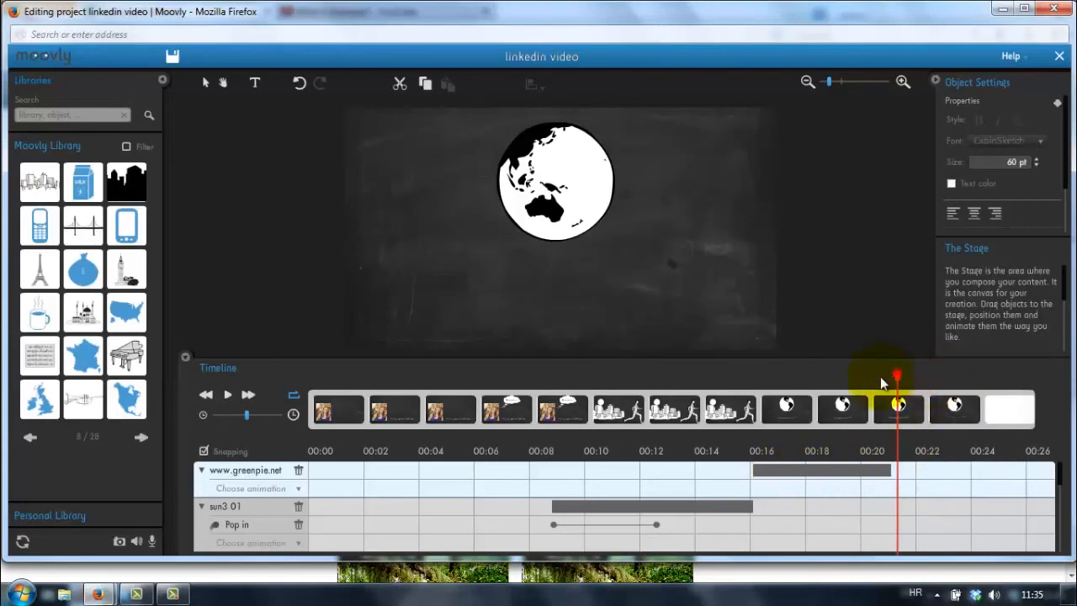
drag(896, 384, 744, 383)
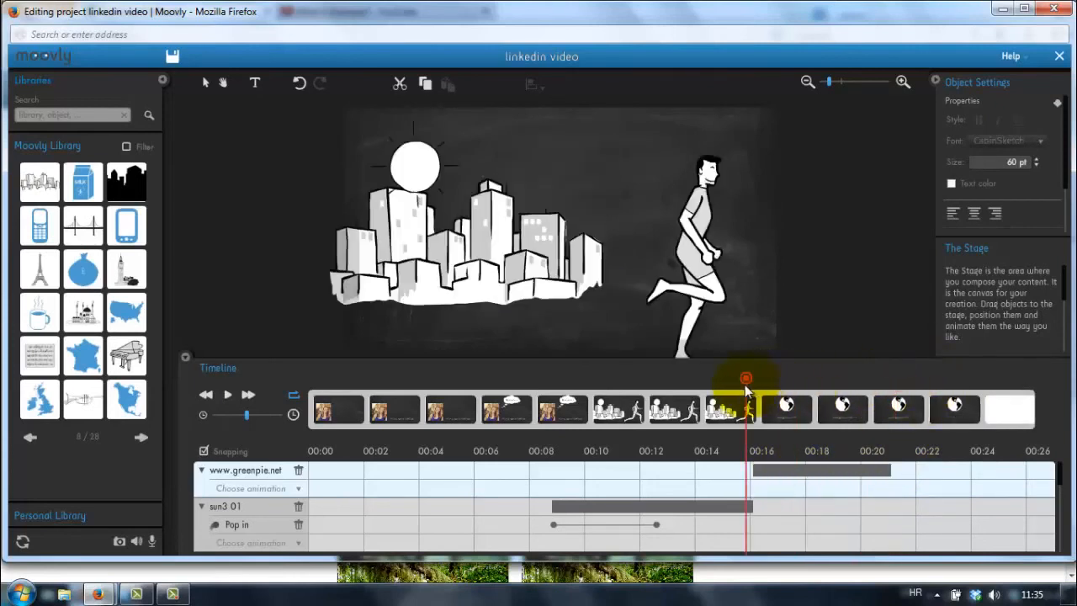
scroll(1059, 480, down, 3)
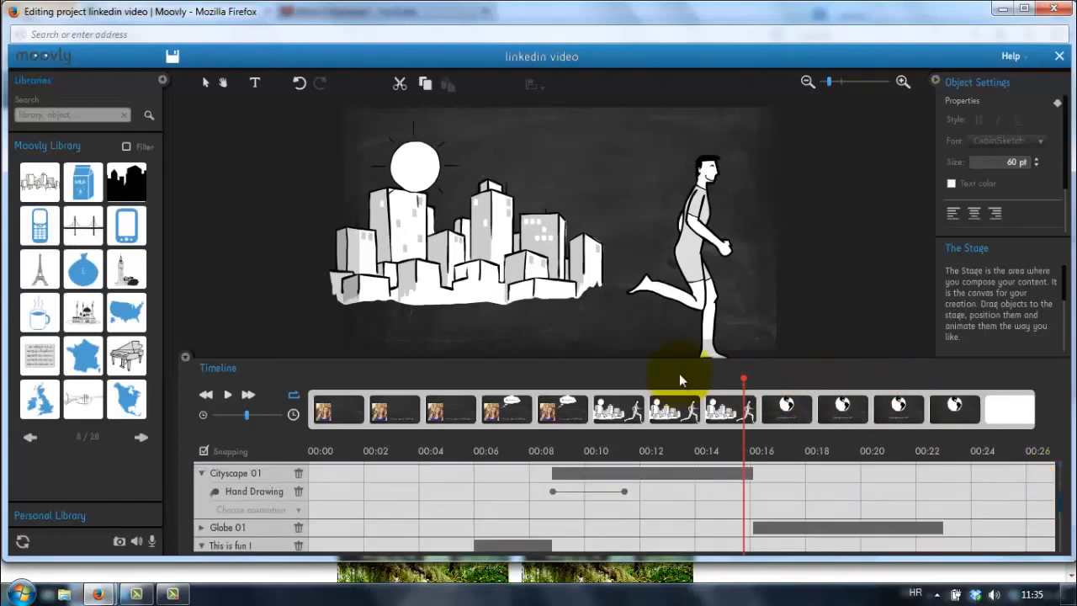
drag(746, 383, 753, 378)
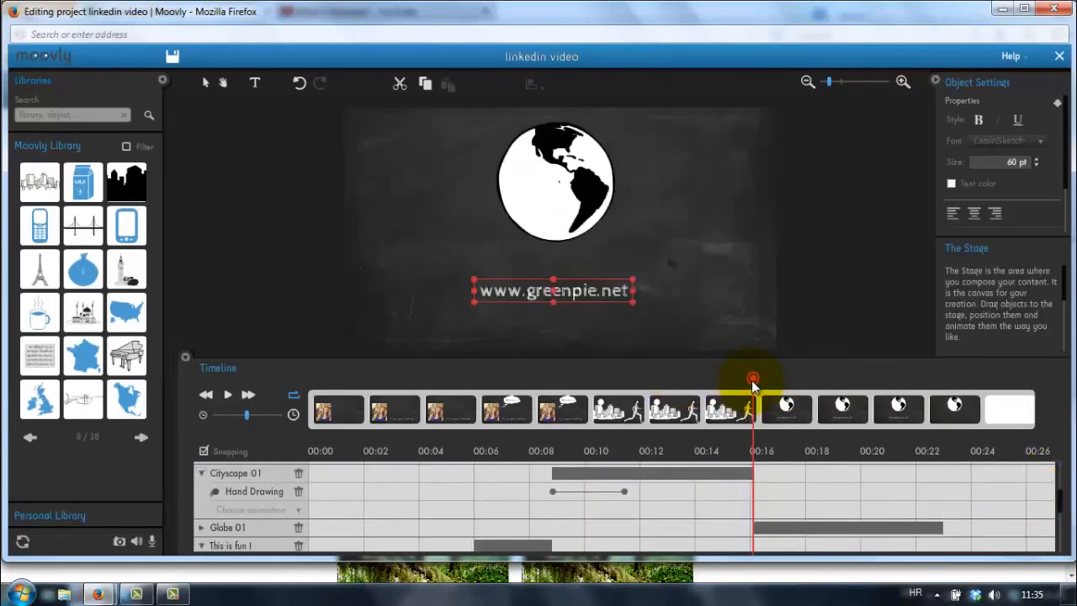
drag(1052, 497, 1065, 477)
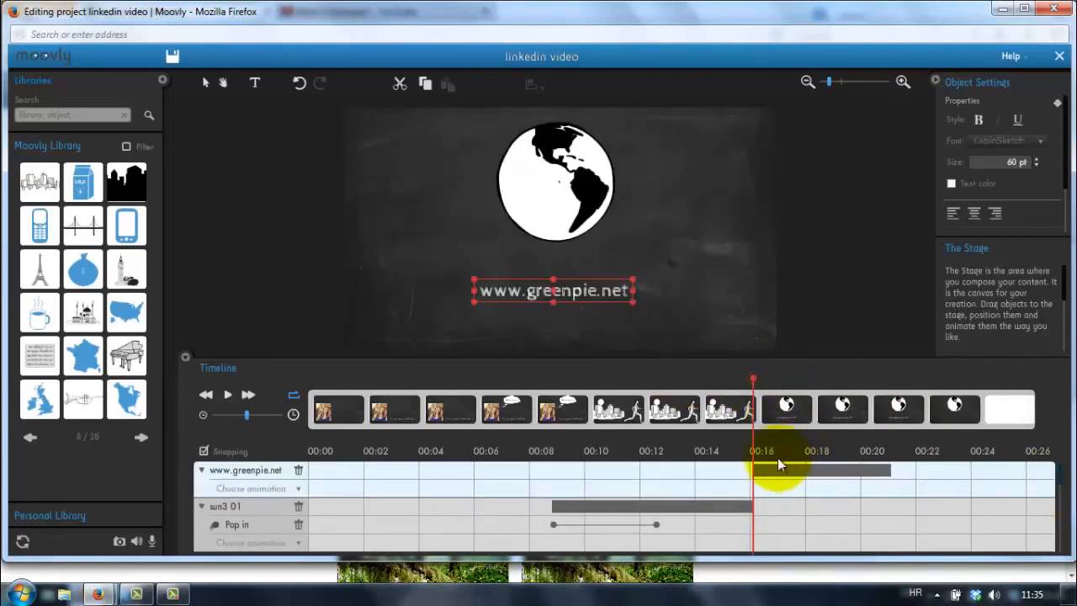
Step: Extend the website text's duration to end together with the globe at about 00:23
drag(887, 468, 958, 469)
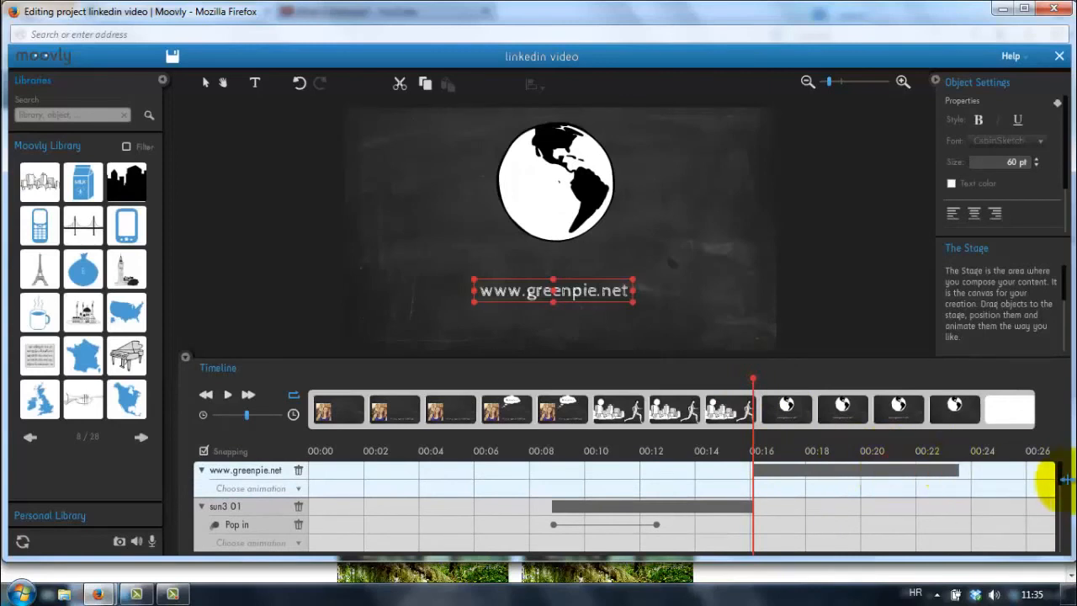
drag(1062, 483, 1060, 508)
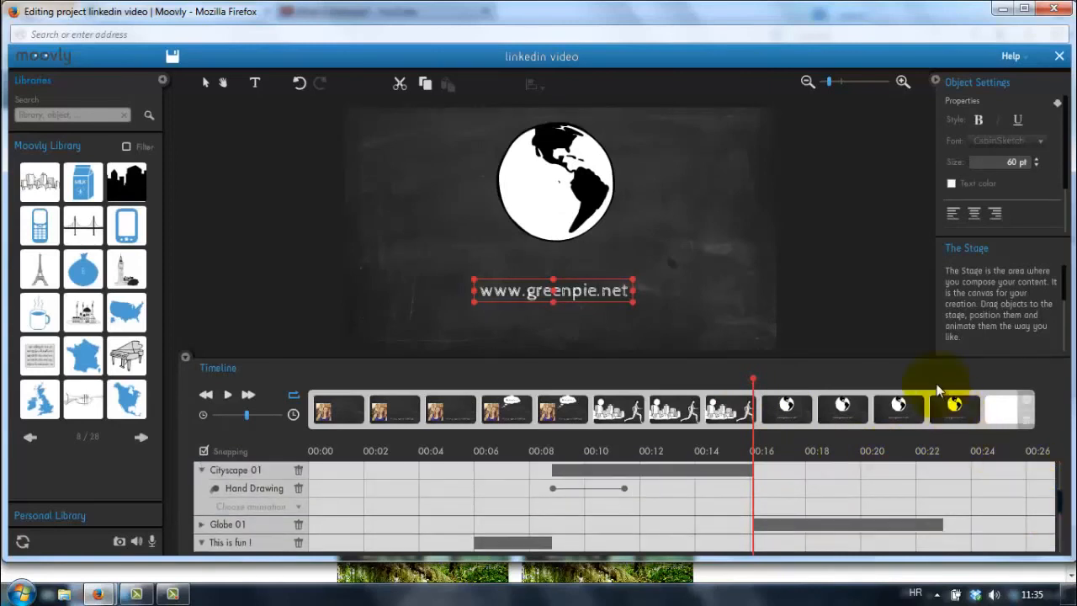
click(938, 380)
drag(938, 380, 942, 381)
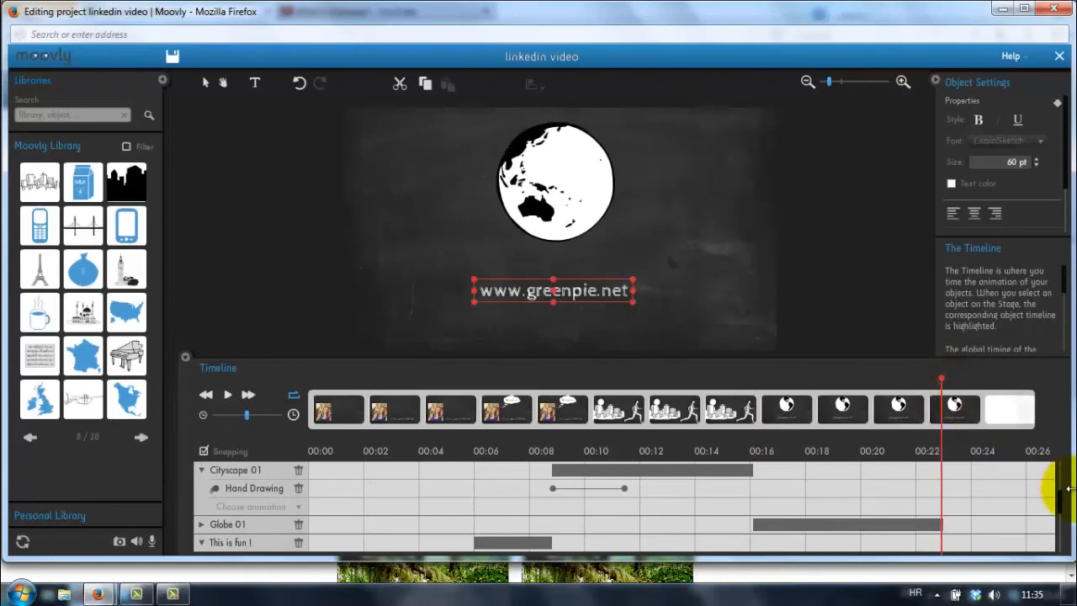
drag(1058, 492, 1053, 450)
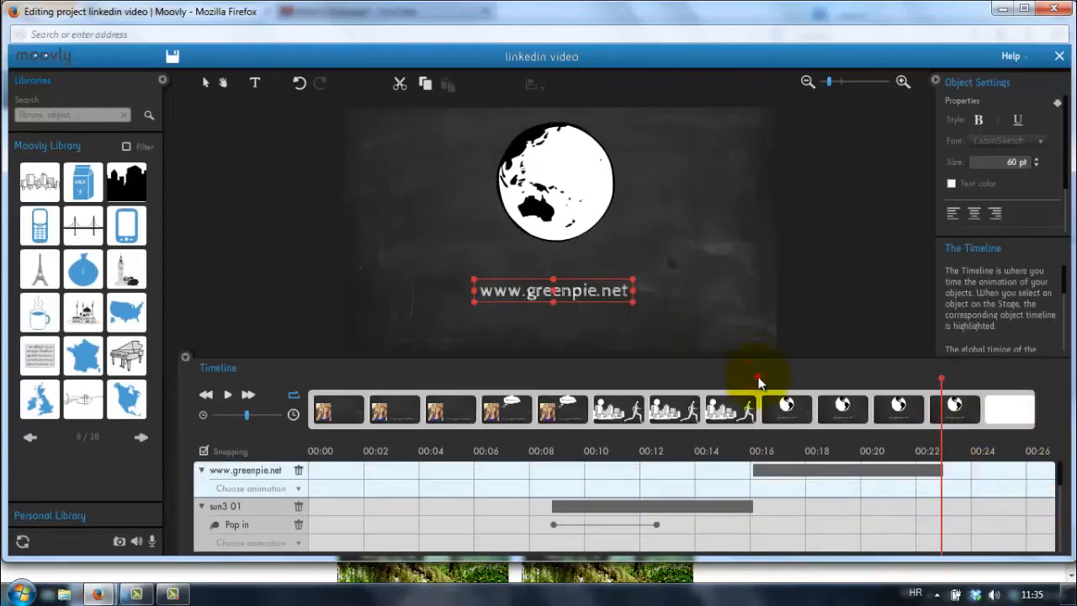
Step: Add a Hand Writing animation to the website text, running from about 00:19 to about 00:20.5
drag(842, 379, 752, 380)
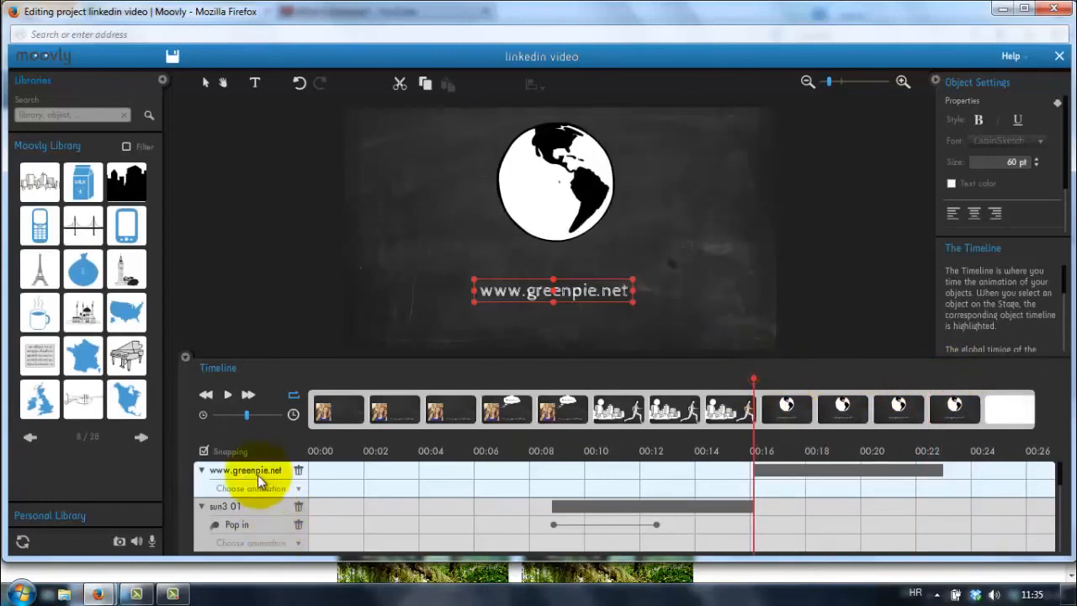
click(296, 489)
click(236, 469)
drag(753, 488, 870, 488)
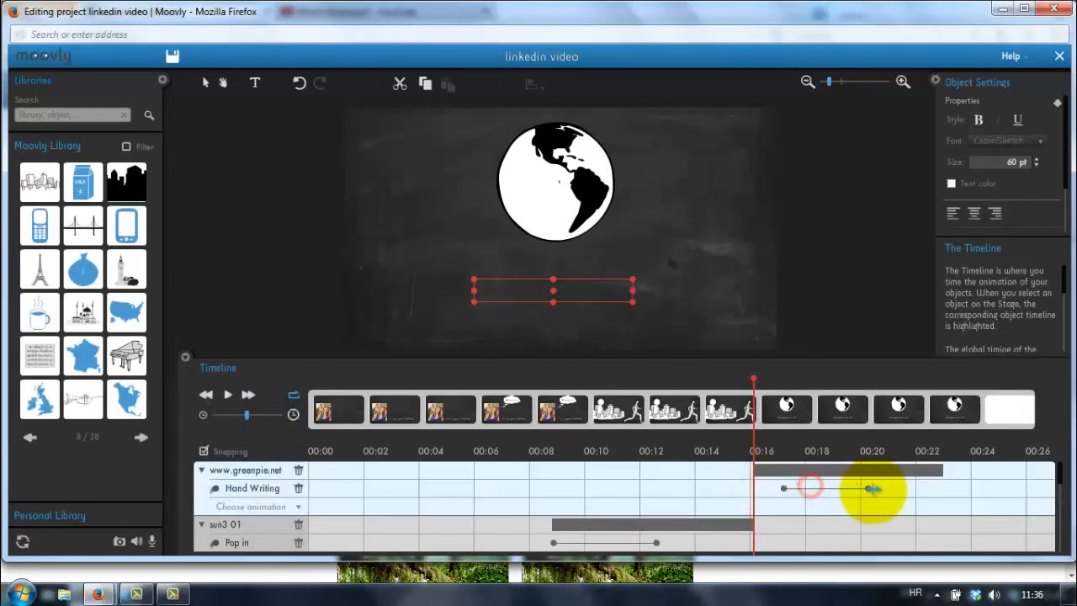
click(784, 489)
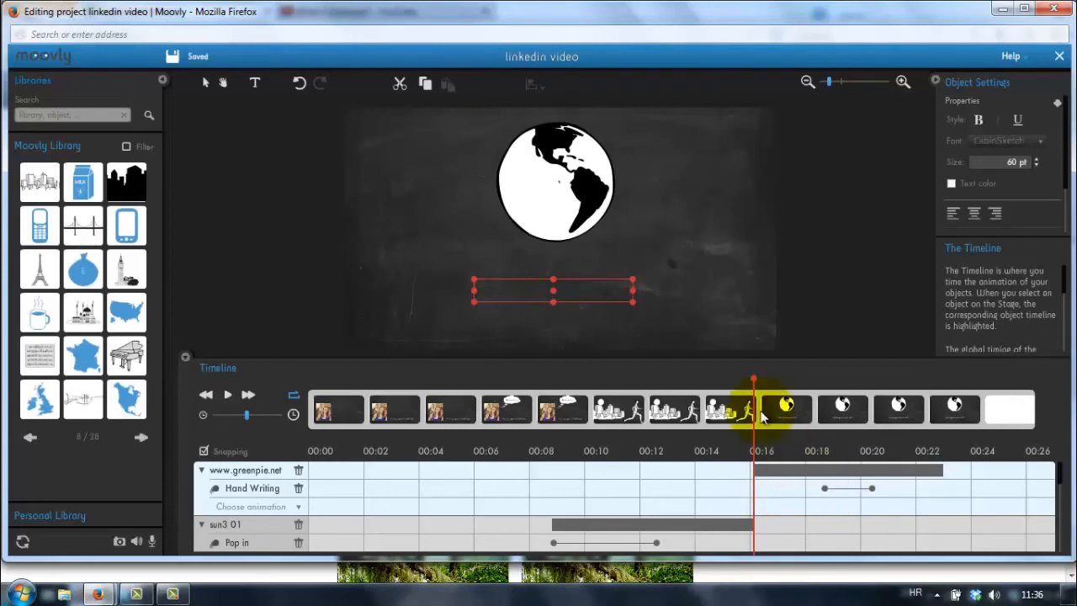
Step: Add a Present Hand In animation to the globe, running from about 00:16 to about 00:17
mouse_move(749, 376)
mouse_down()
mouse_move(872, 393)
mouse_move(864, 405)
mouse_move(755, 406)
mouse_up()
drag(1057, 475, 1062, 524)
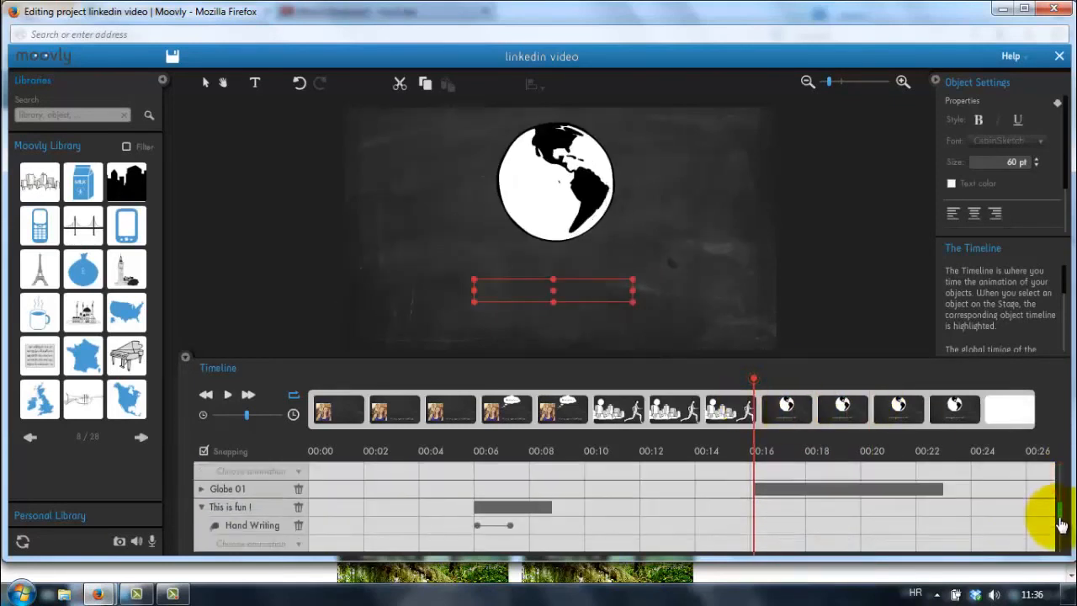
click(223, 488)
click(201, 489)
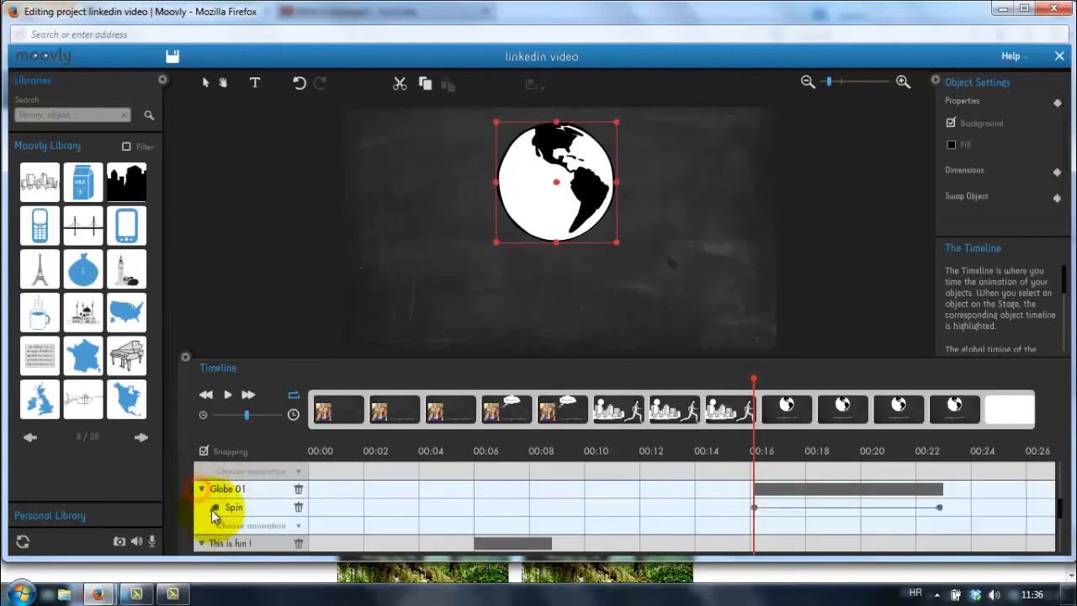
click(298, 526)
mouse_move(253, 499)
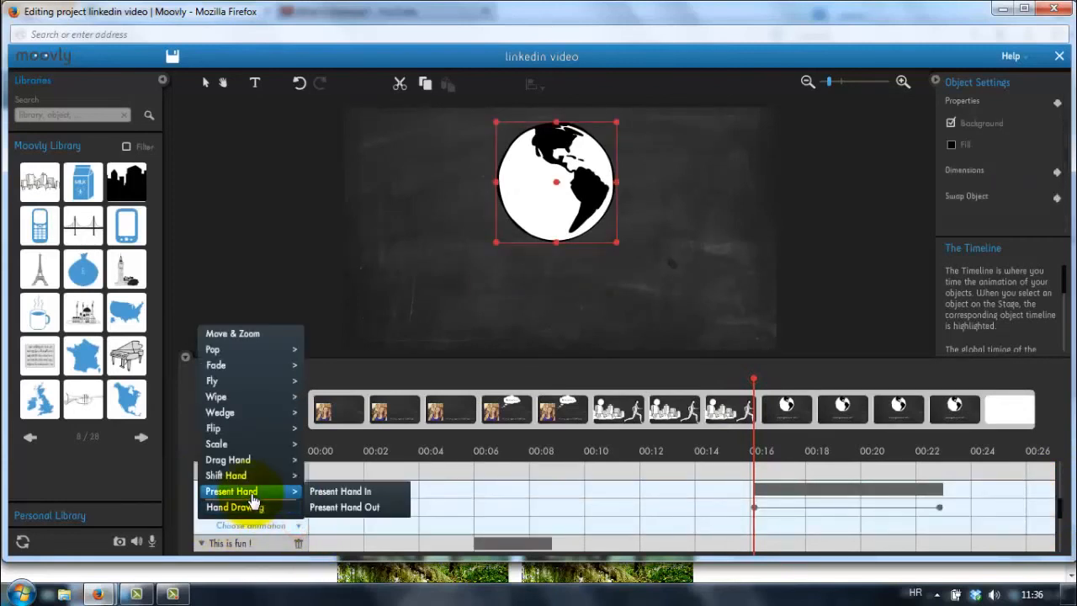
click(341, 493)
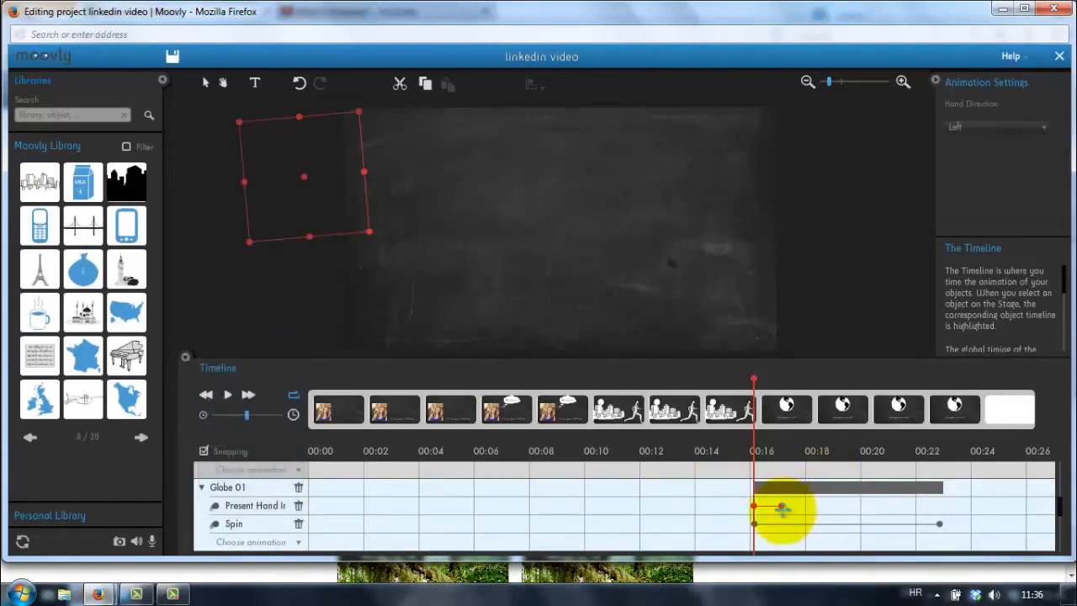
mouse_move(787, 506)
mouse_down()
mouse_move(820, 506)
mouse_move(786, 506)
mouse_up()
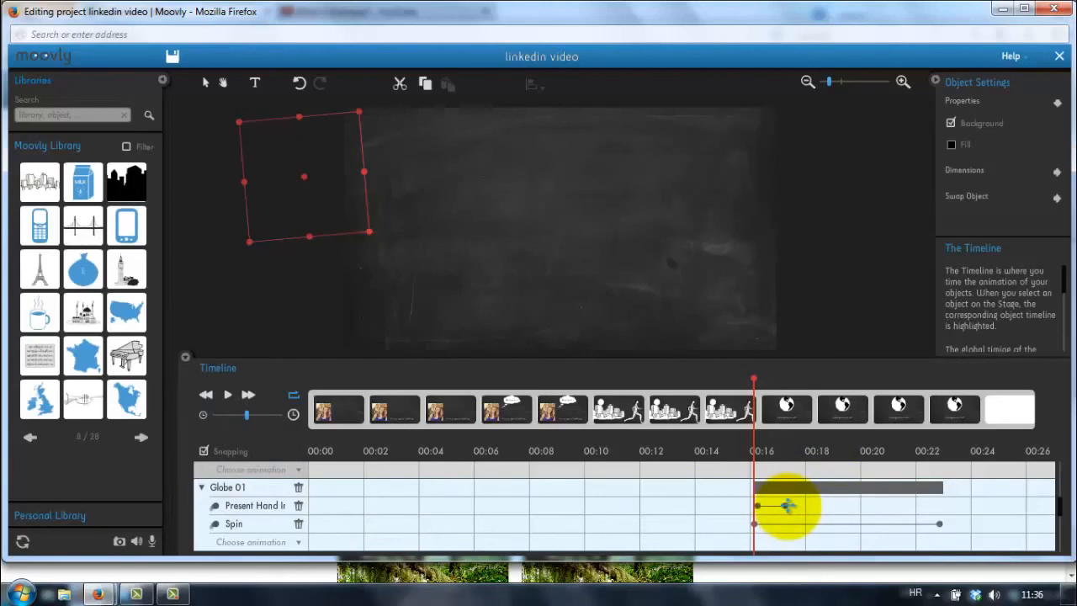
Step: Preview the globe scene with its hand entrance, spin and the handwritten website text
key(space)
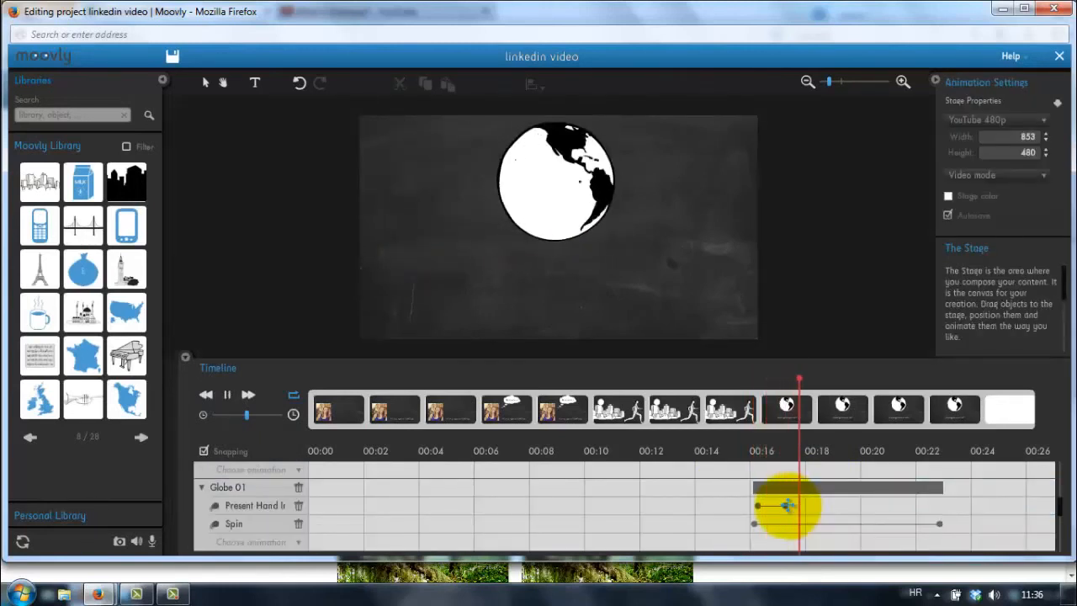
key(space)
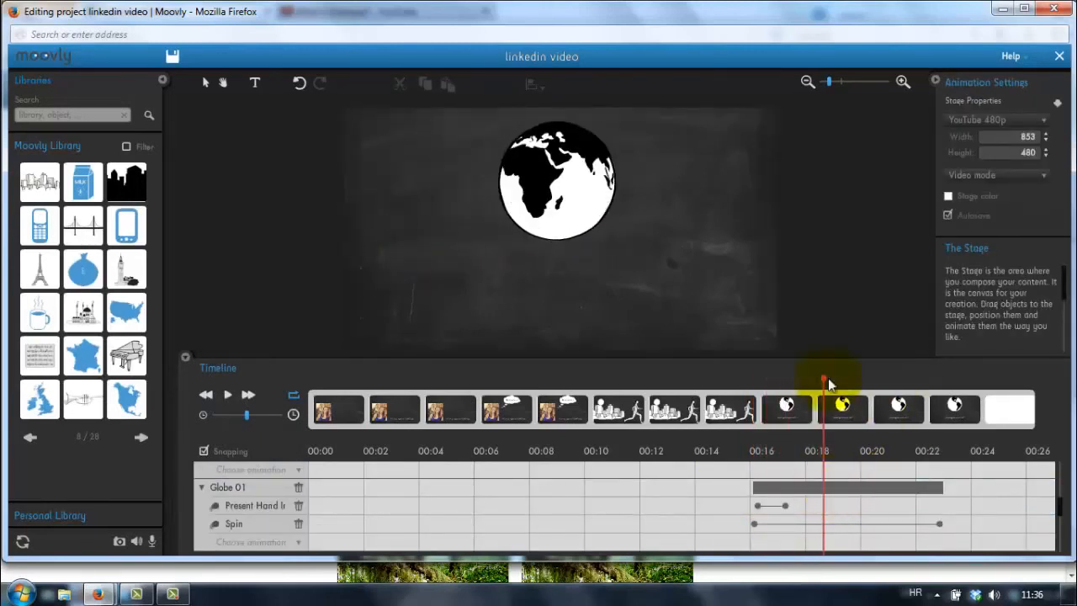
drag(822, 383, 759, 392)
drag(764, 393, 882, 411)
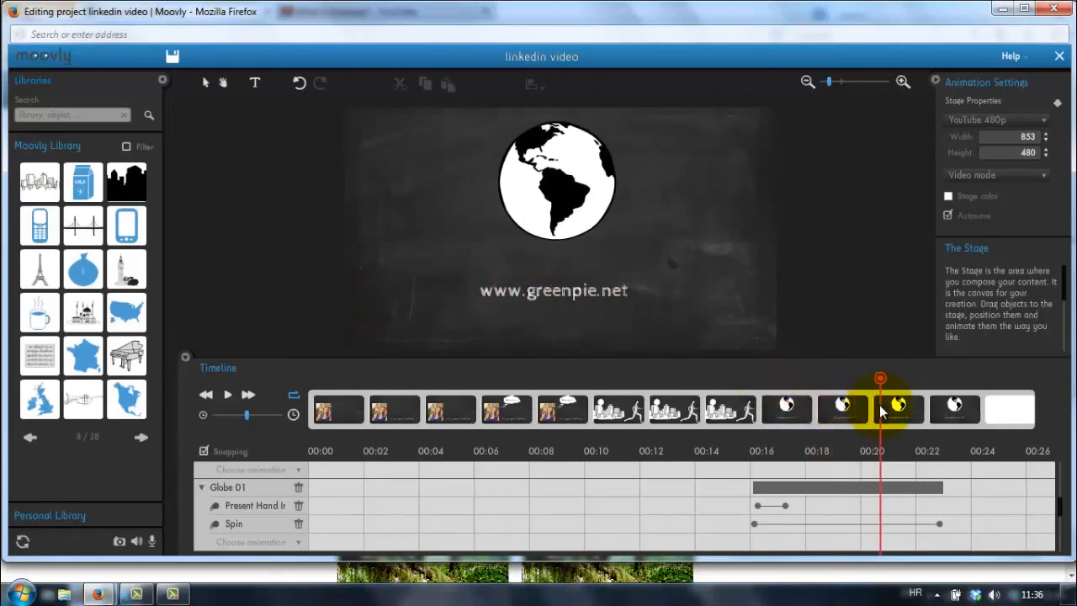
Step: Shorten the whole video to end with the globe scene at about 00:23 and play it from the start
drag(879, 410, 944, 399)
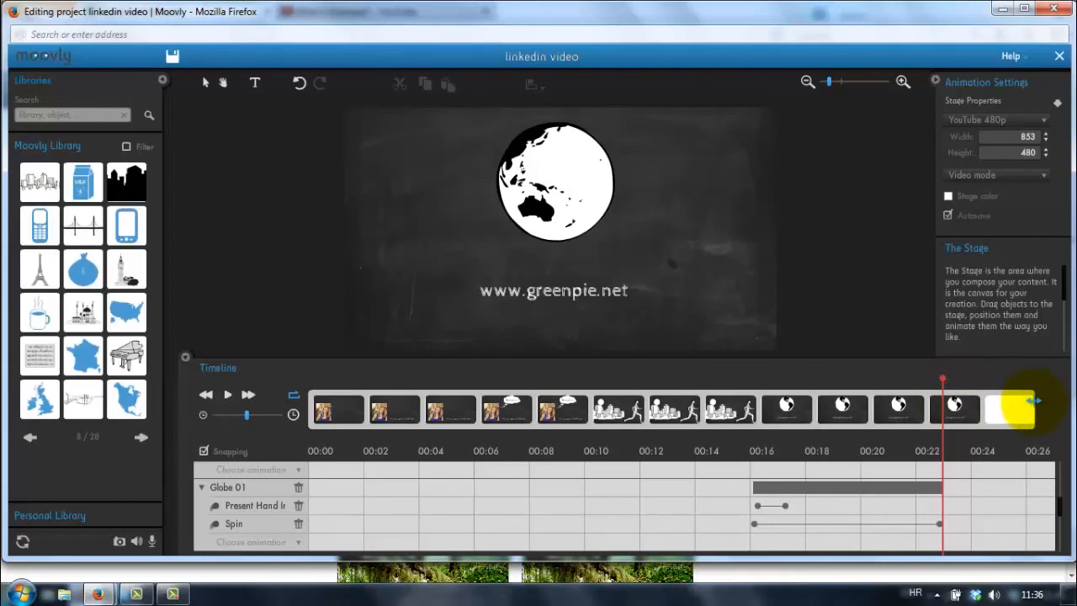
drag(1034, 402, 920, 407)
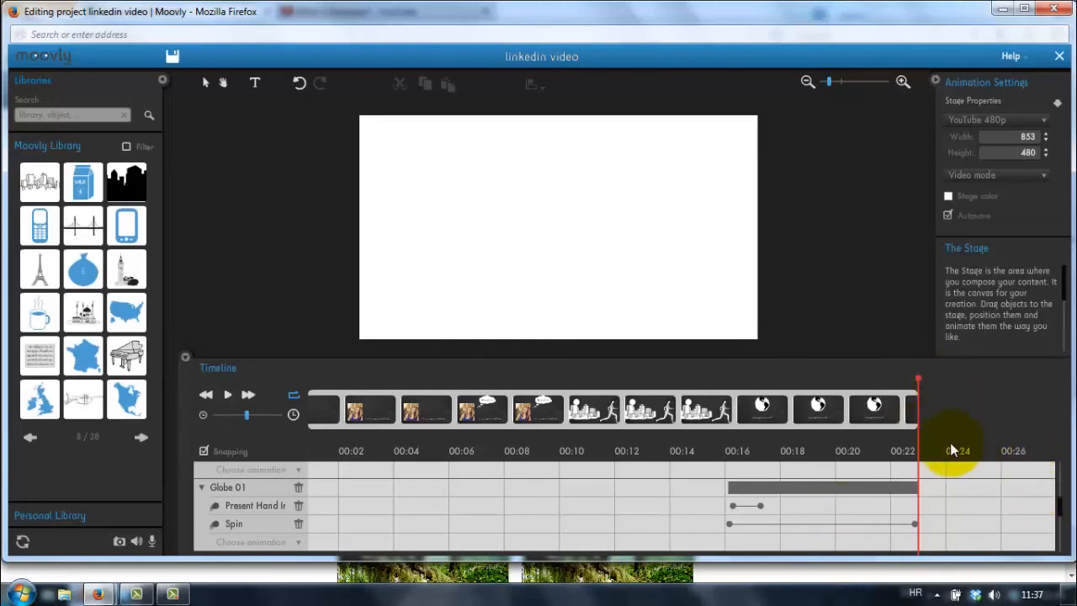
drag(918, 380, 341, 379)
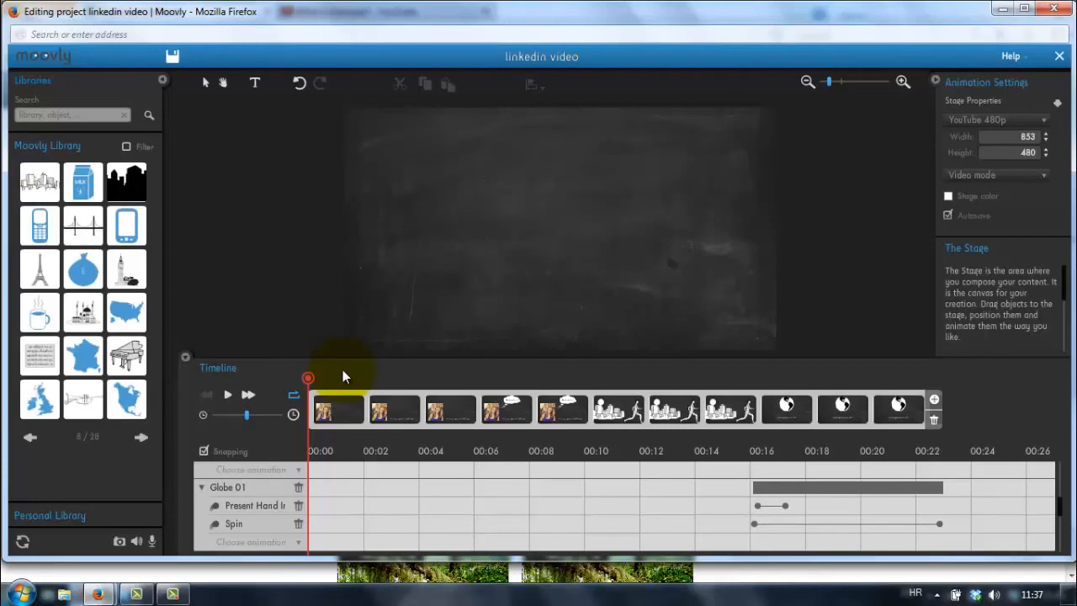
key(space)
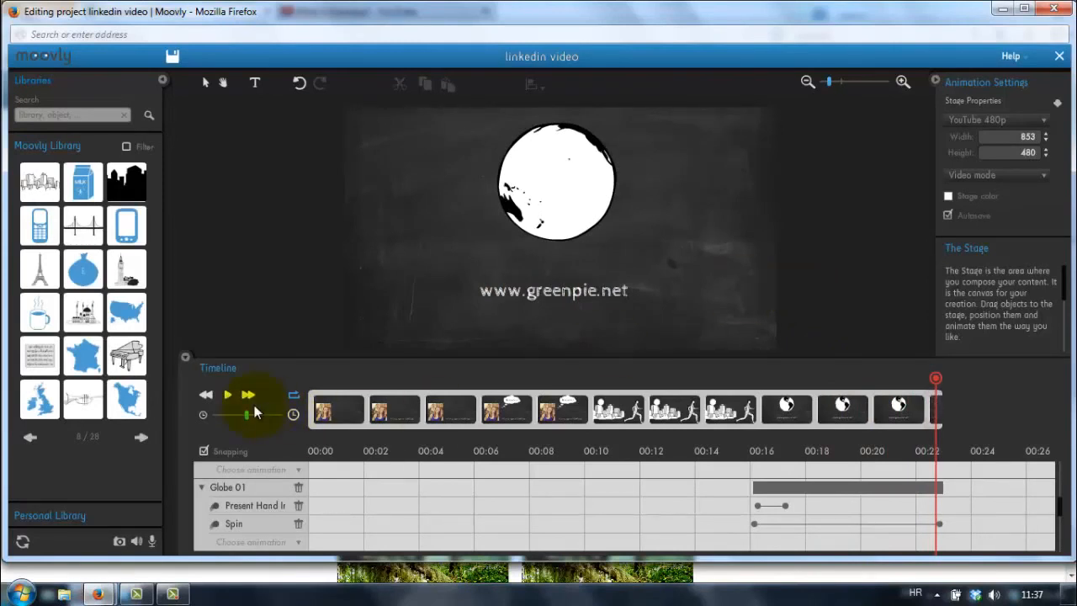
Step: Browse the Moovly Library up to page 13 and back to page 11 to see the available objects
click(140, 438)
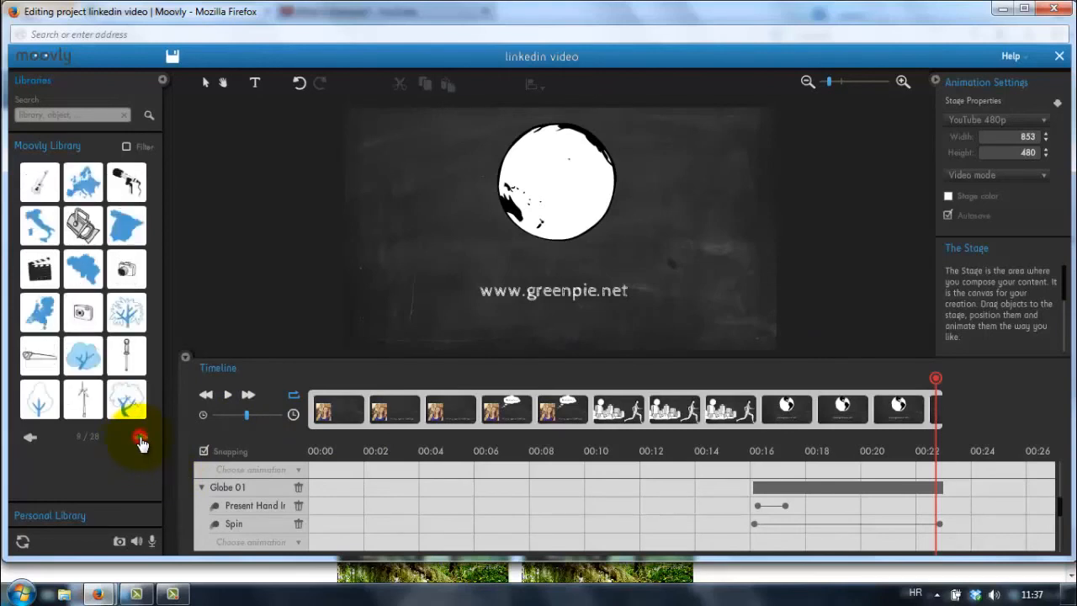
click(141, 439)
click(141, 438)
click(143, 441)
click(143, 441)
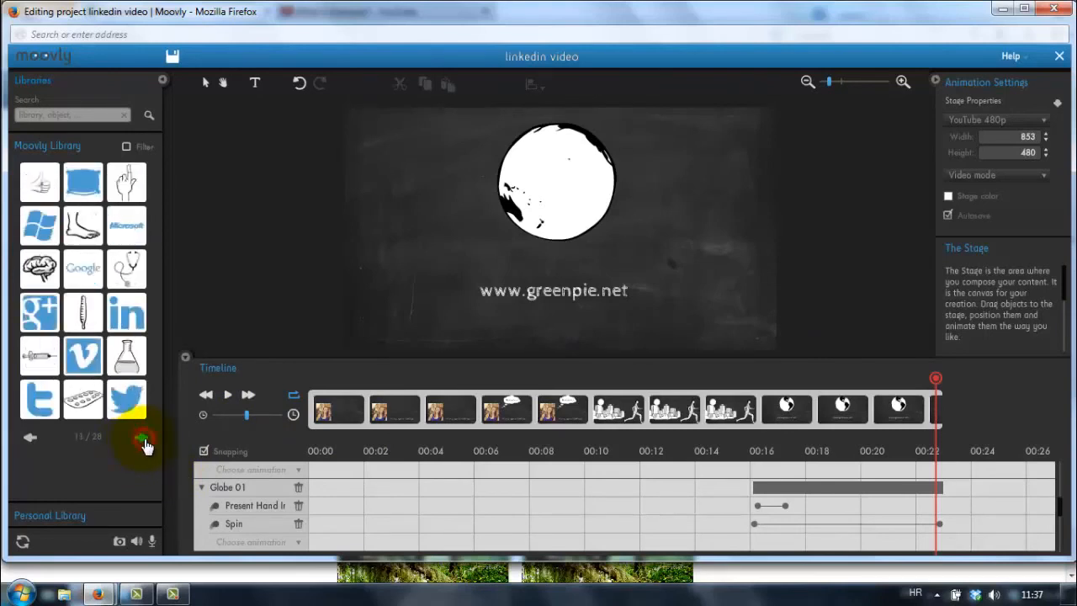
click(143, 441)
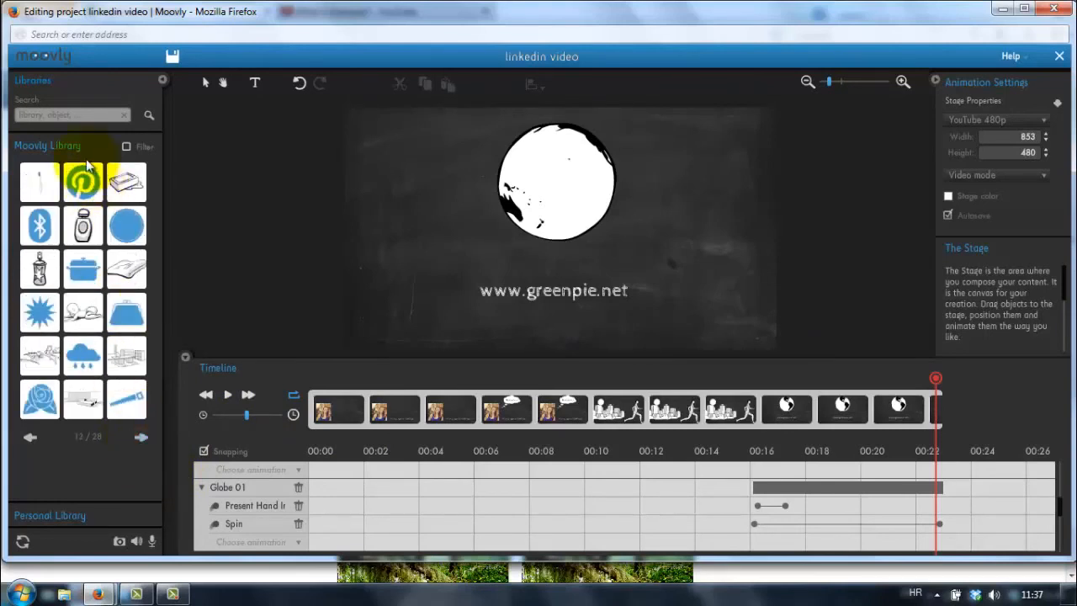
click(30, 437)
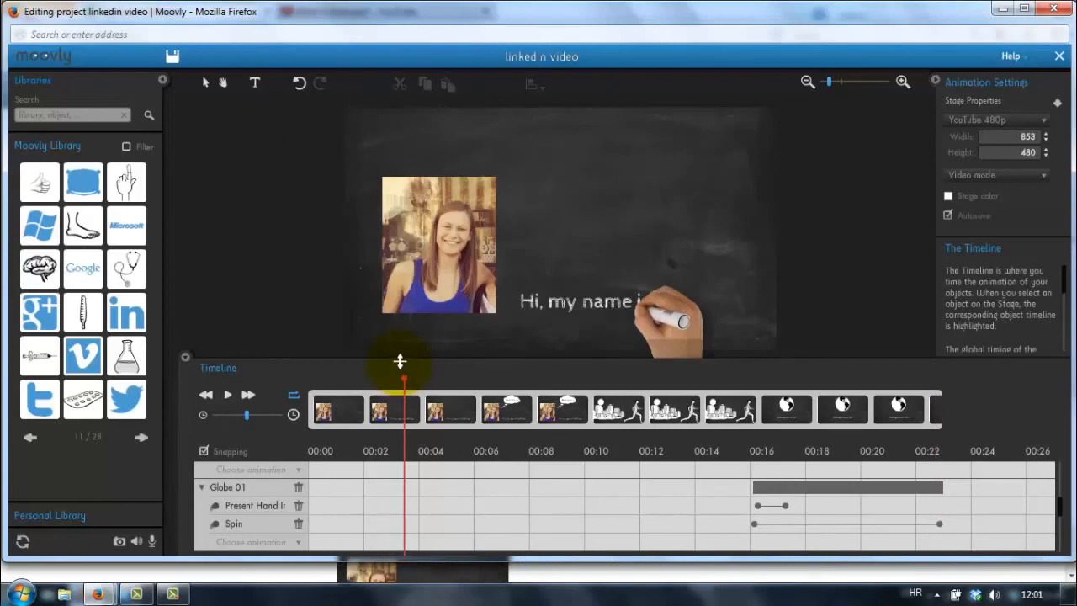
Step: Scrub through the video from the photo introduction to the running man scene at about 00:14
mouse_move(397, 385)
mouse_down()
mouse_move(457, 379)
mouse_move(574, 402)
mouse_move(643, 383)
mouse_move(693, 408)
mouse_up()
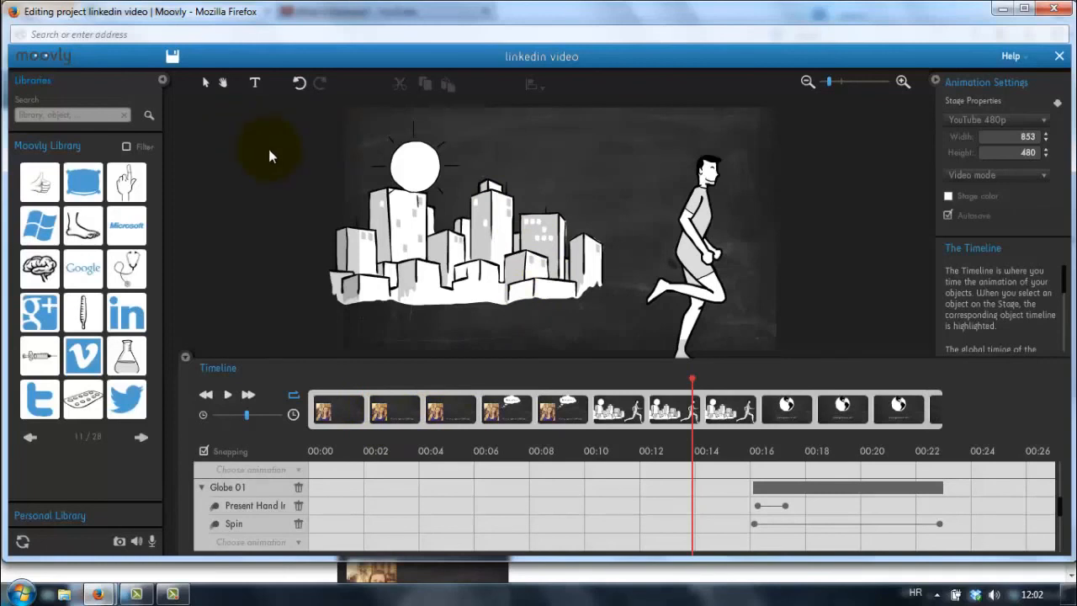
Step: Save the project and play the linkedin video from its page under My Moovs
click(177, 61)
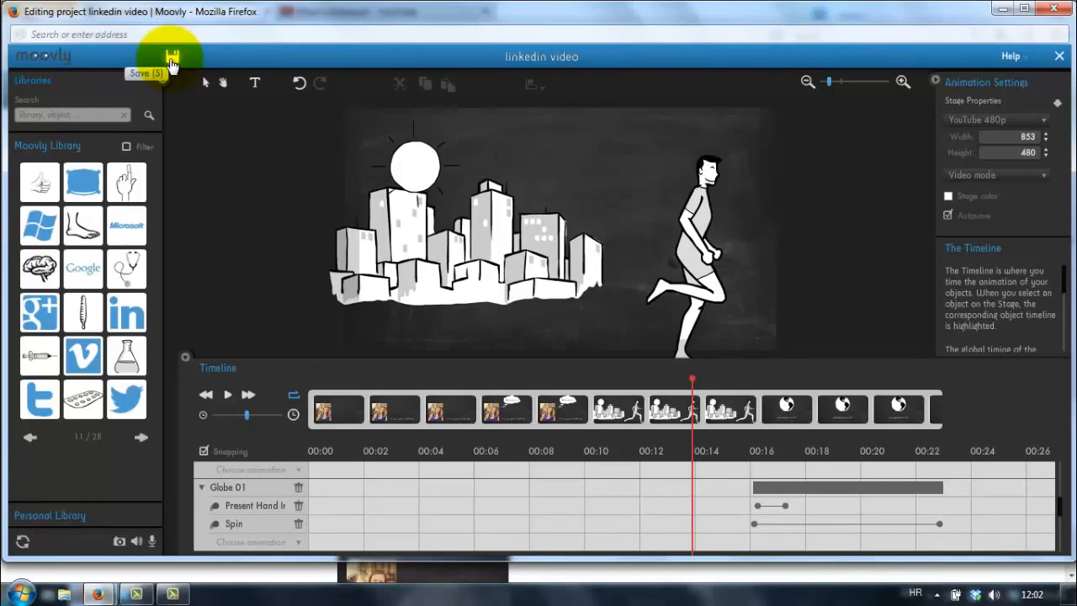
click(171, 59)
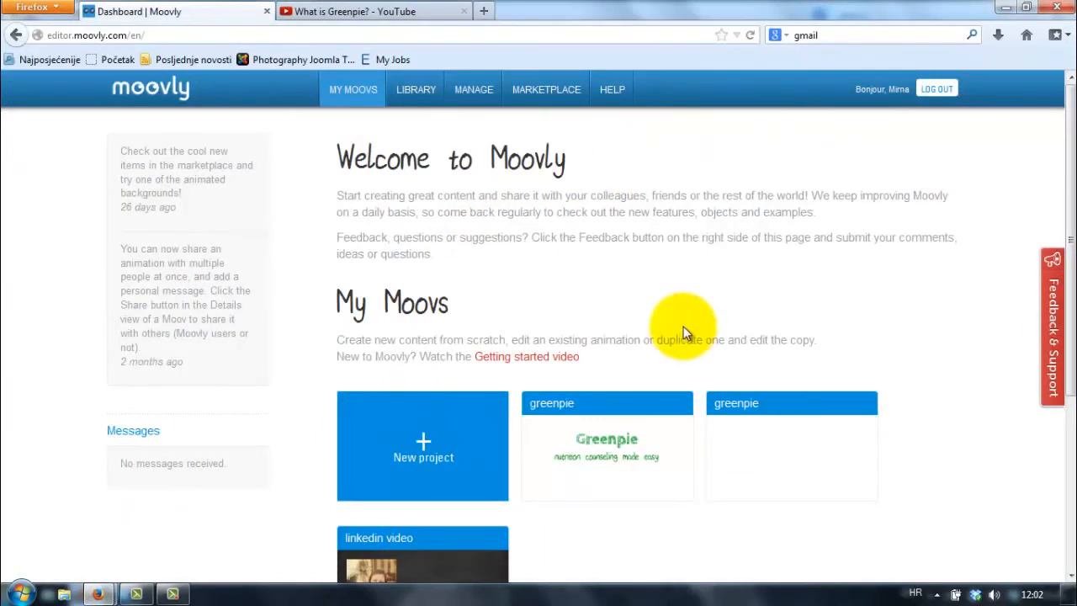
scroll(683, 327, down, 2)
mouse_move(404, 497)
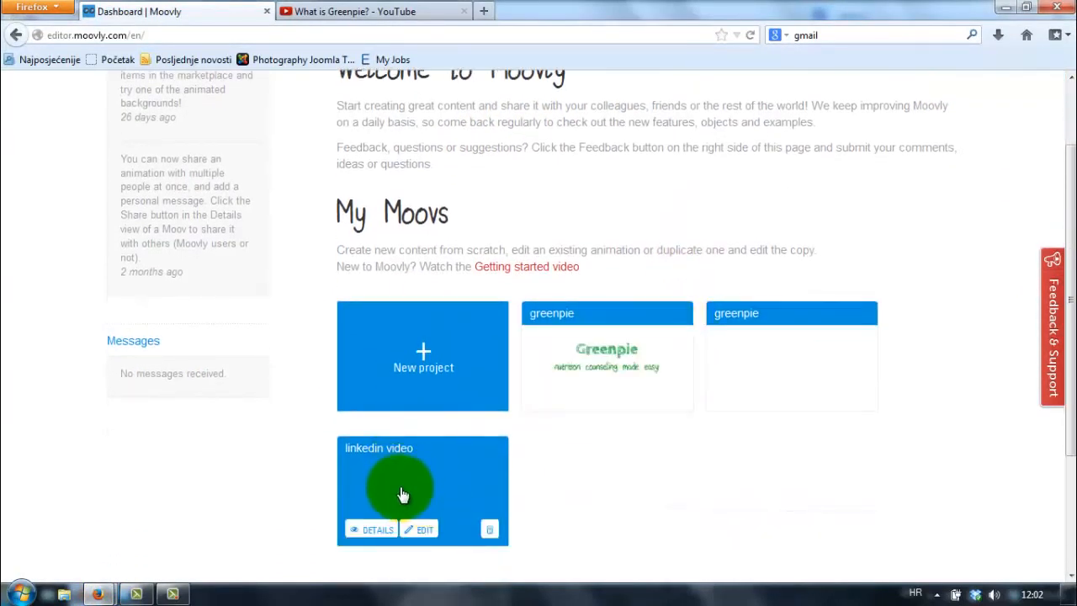
click(401, 494)
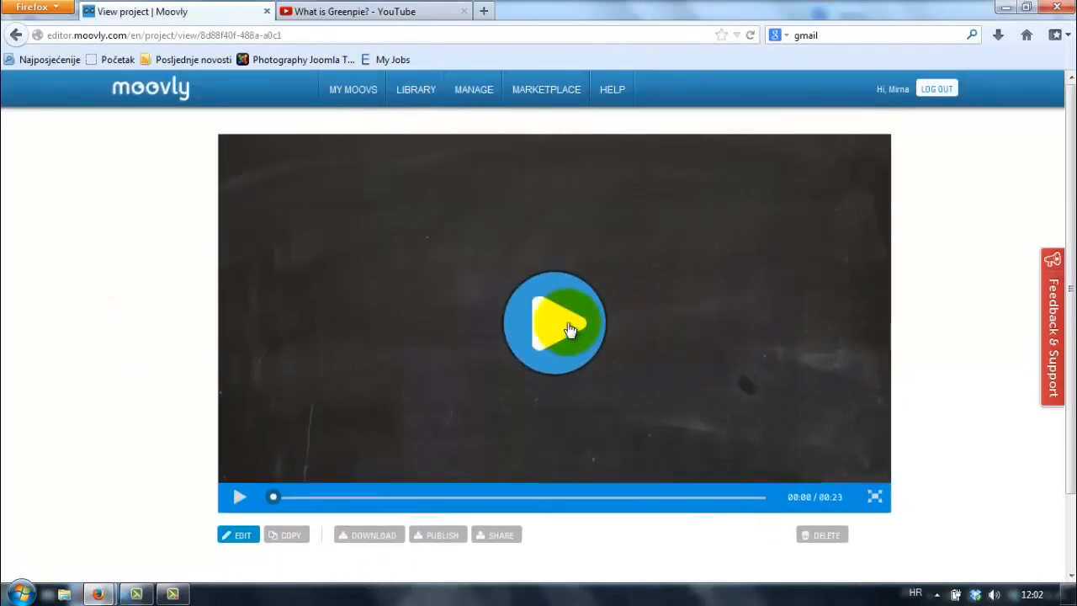
click(560, 334)
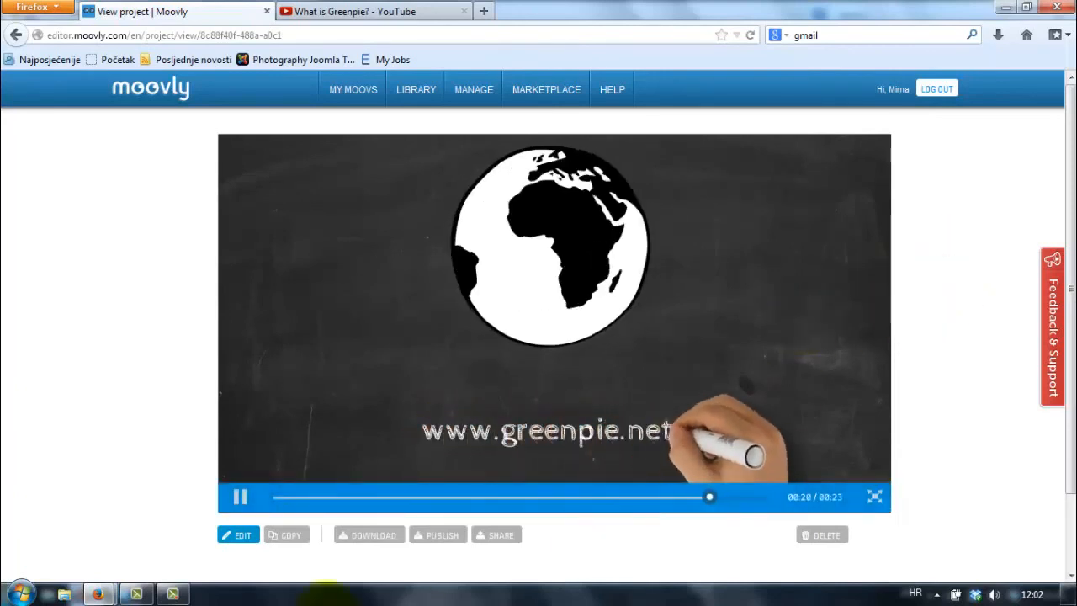
Step: Reopen the linkedin video project for editing and leave the editor again without making changes
click(238, 537)
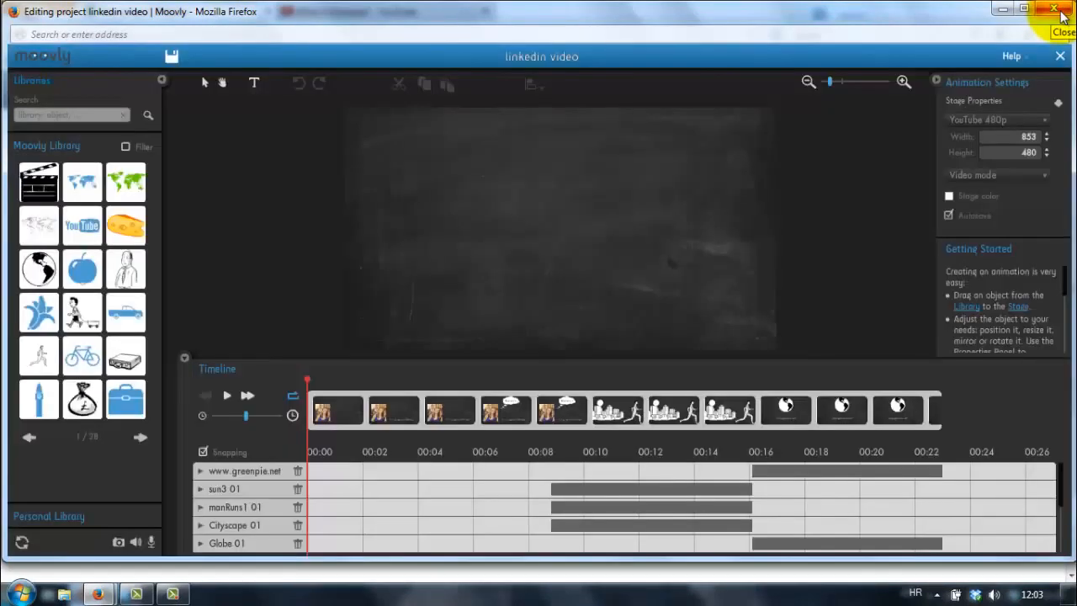
click(1062, 14)
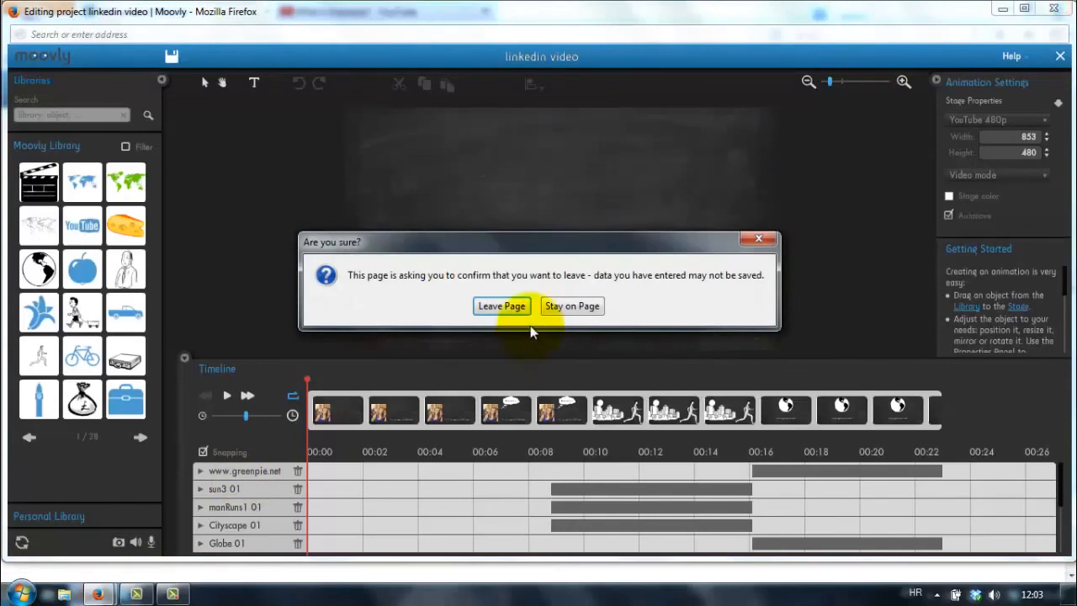
click(489, 308)
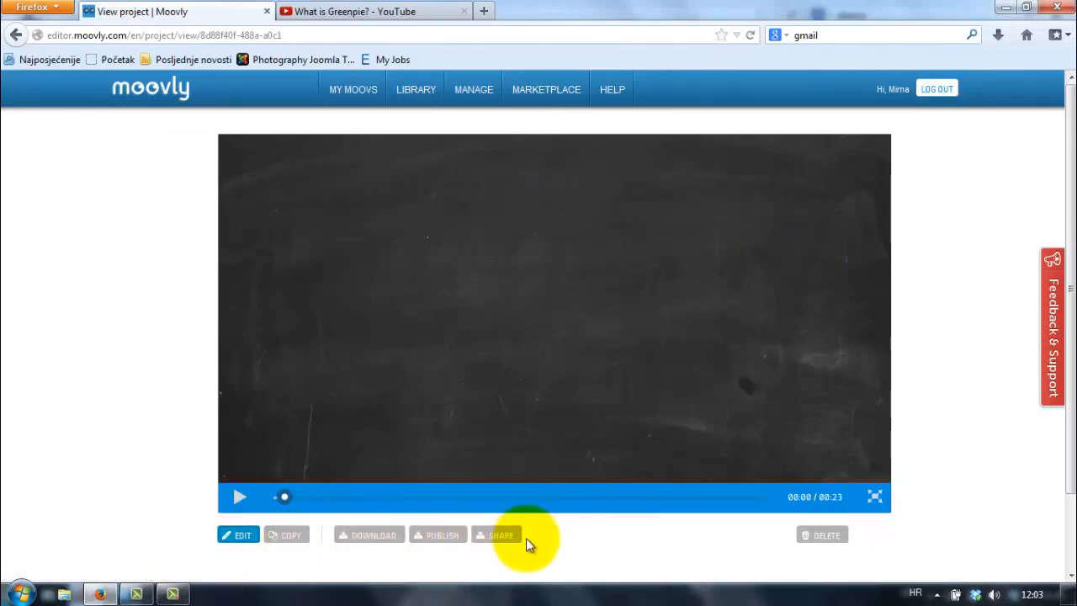
Step: Examine the sharing dialog and the publishing options offered for the linkedin video
click(498, 536)
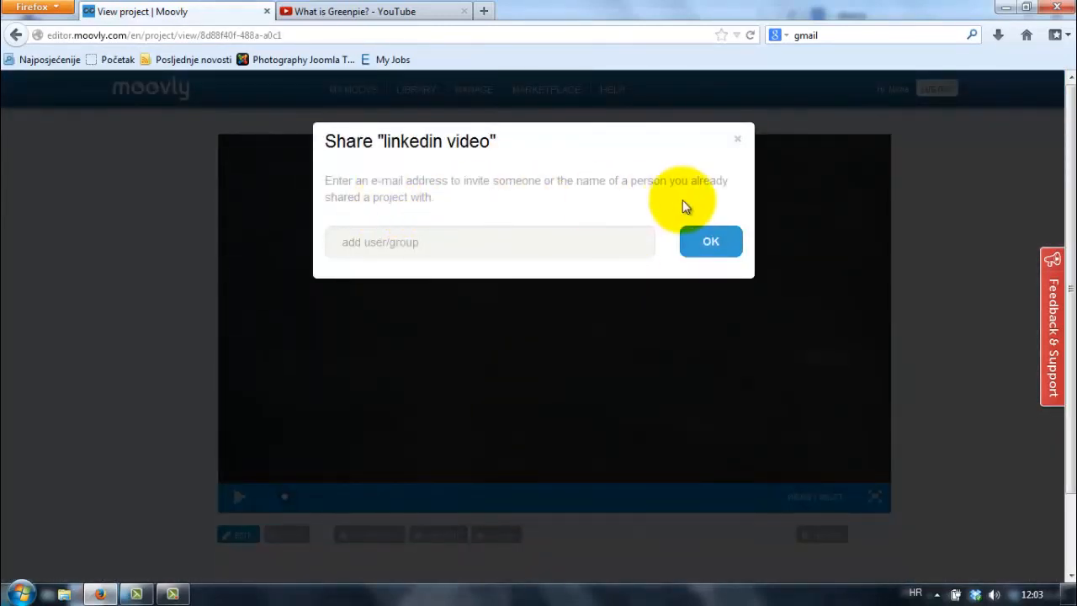
click(738, 139)
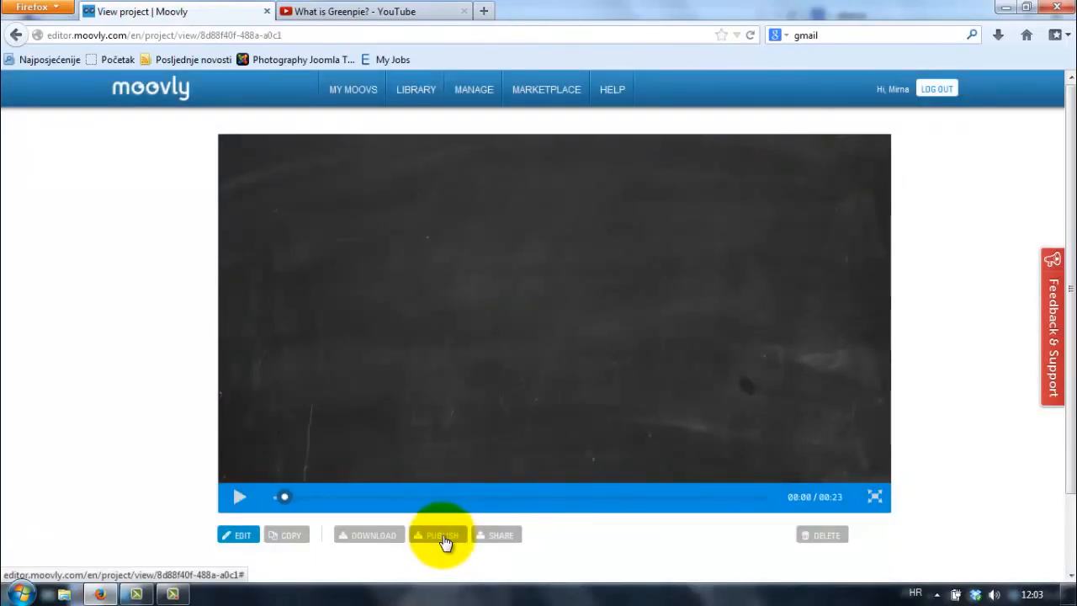
click(443, 543)
scroll(588, 548, down, 2)
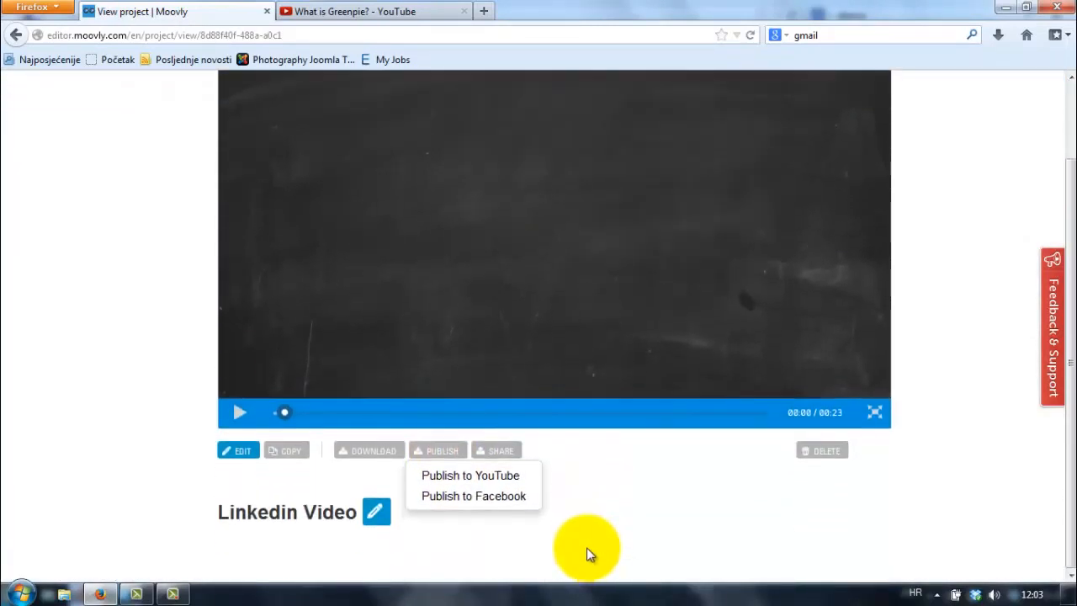
scroll(586, 547, up, 1)
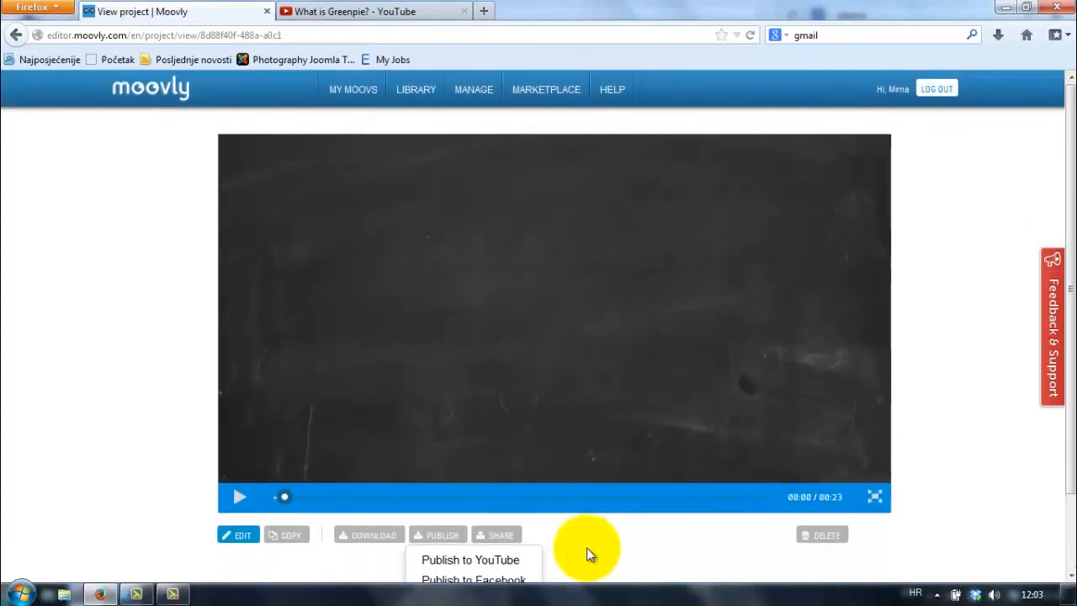
scroll(588, 556, down, 1)
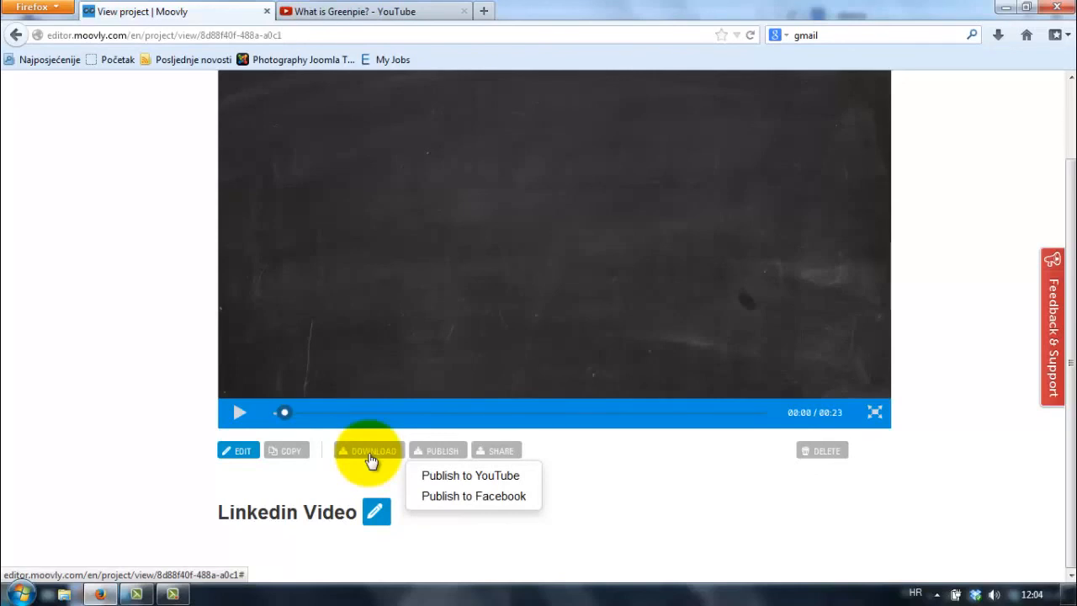
Step: Export the linkedin video as an mp4 in SD 480p quality with the large free watermark and the free Moovly outro
click(372, 460)
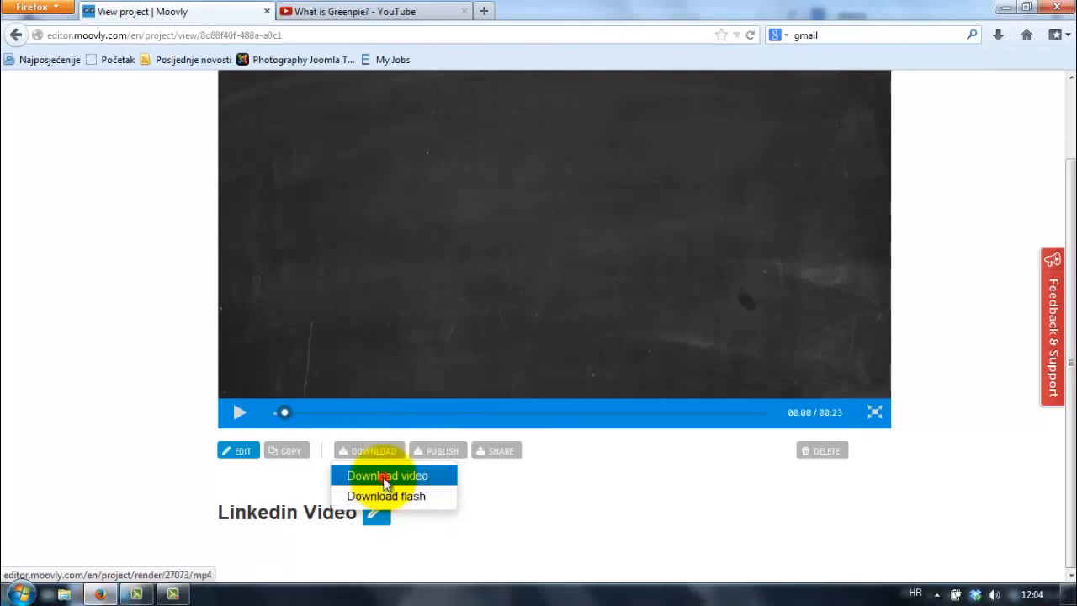
click(384, 478)
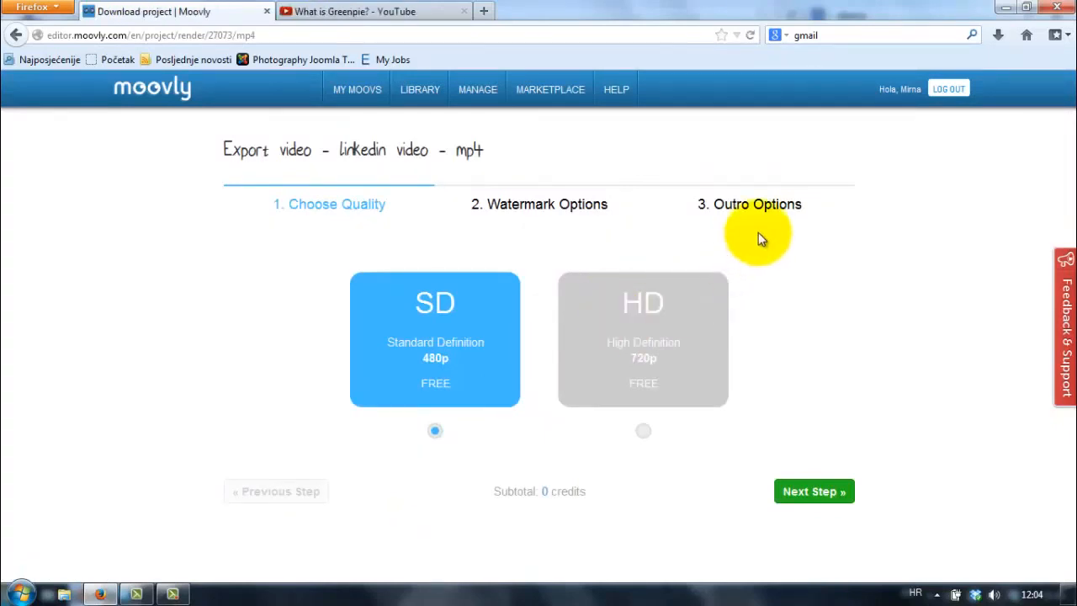
click(419, 349)
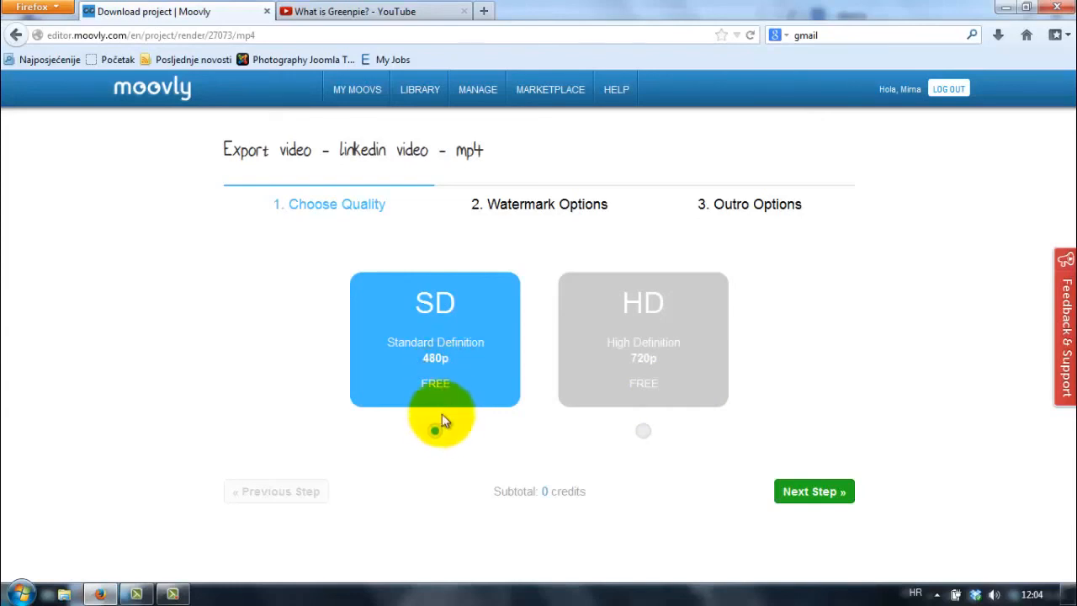
click(811, 498)
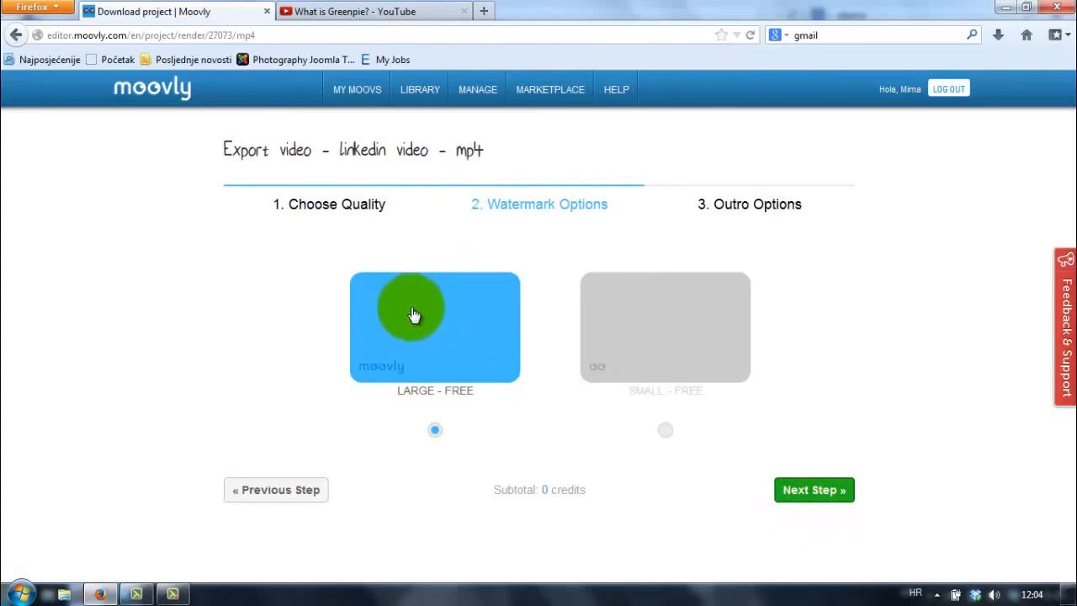
click(474, 351)
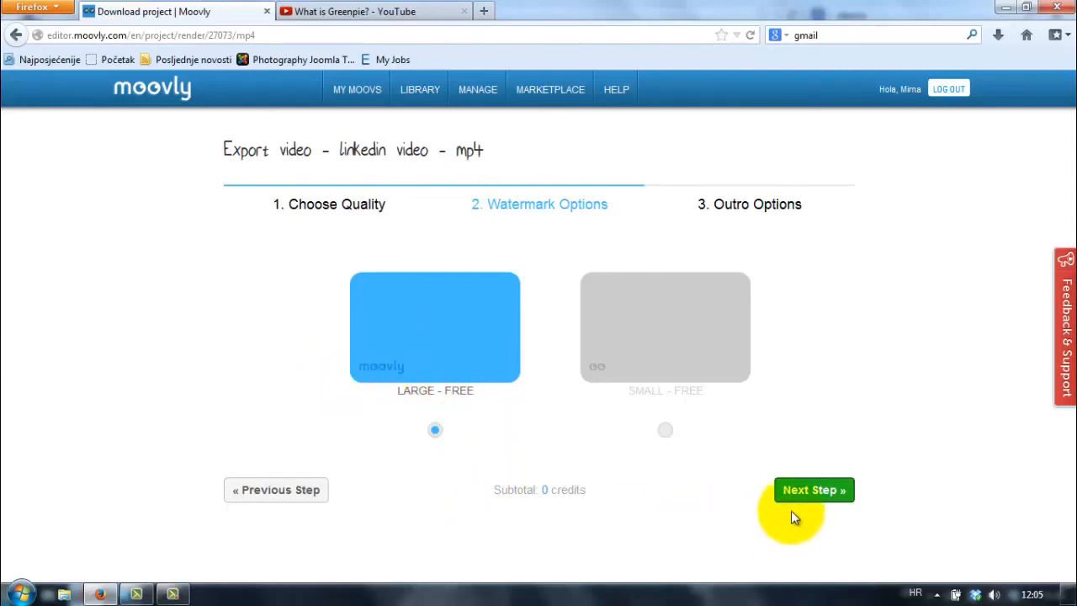
click(811, 494)
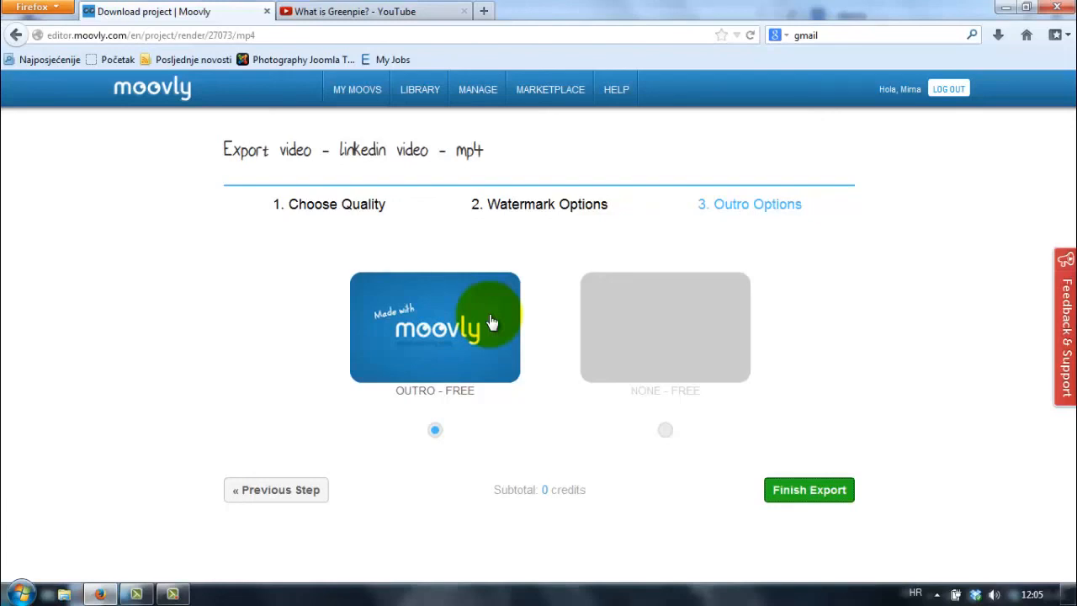
click(813, 495)
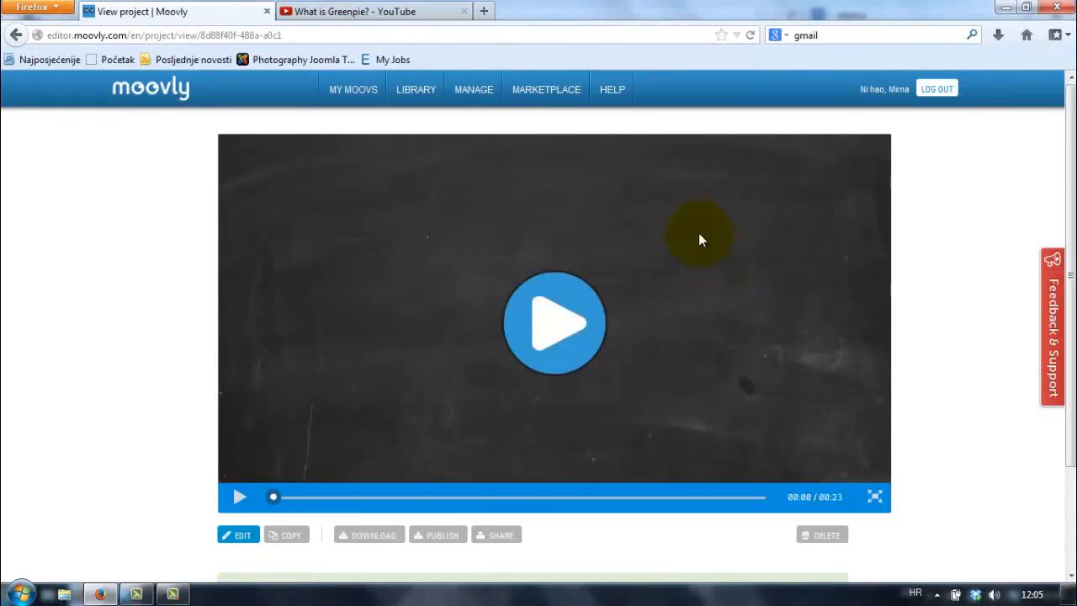
scroll(698, 235, down, 3)
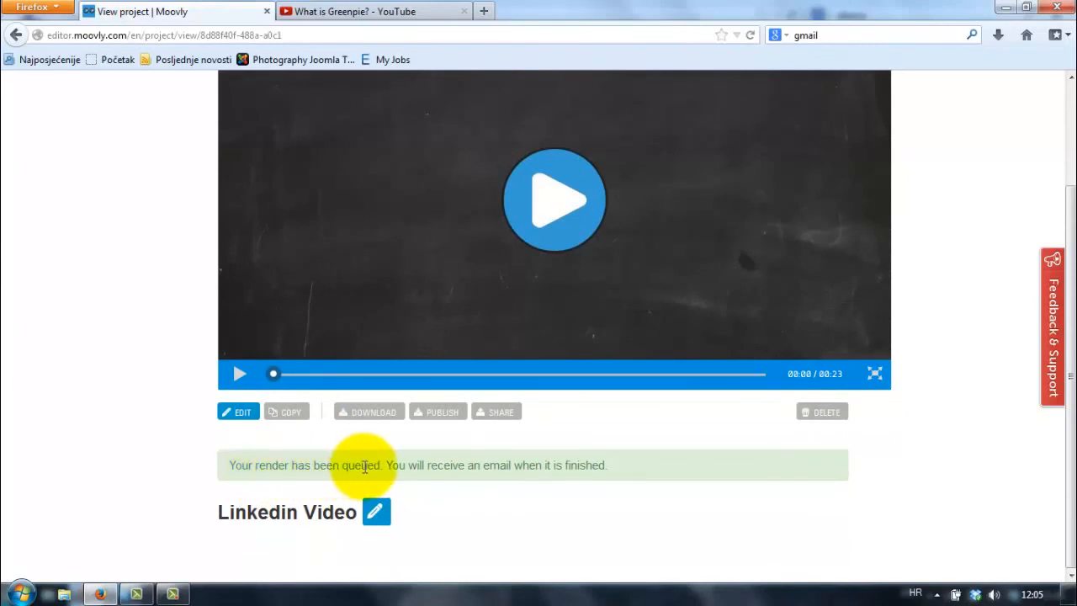
scroll(927, 417, up, 2)
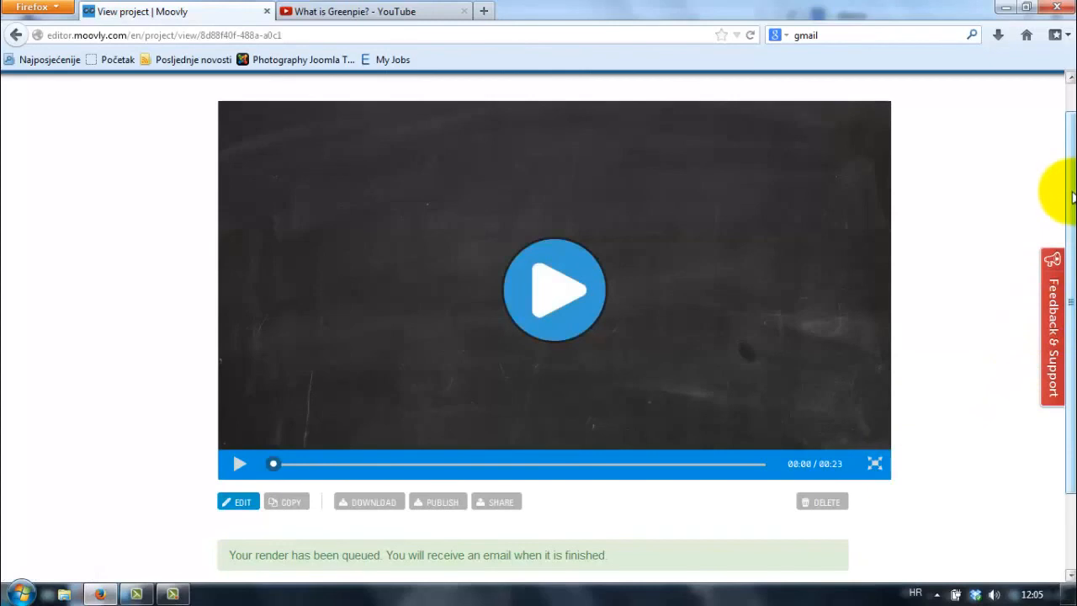
drag(1072, 192, 1070, 188)
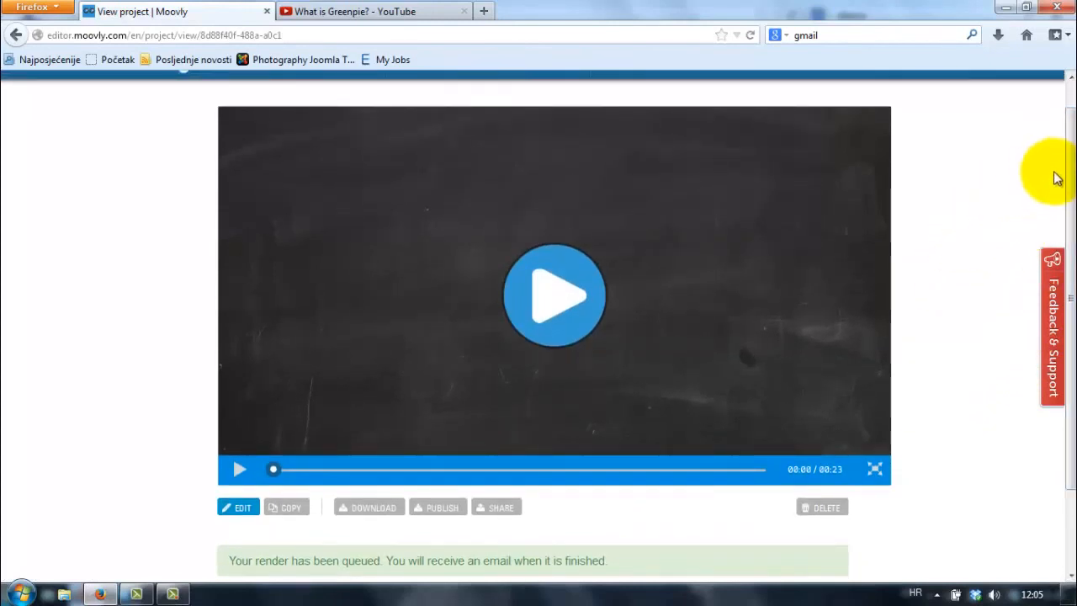
drag(1071, 161, 1071, 148)
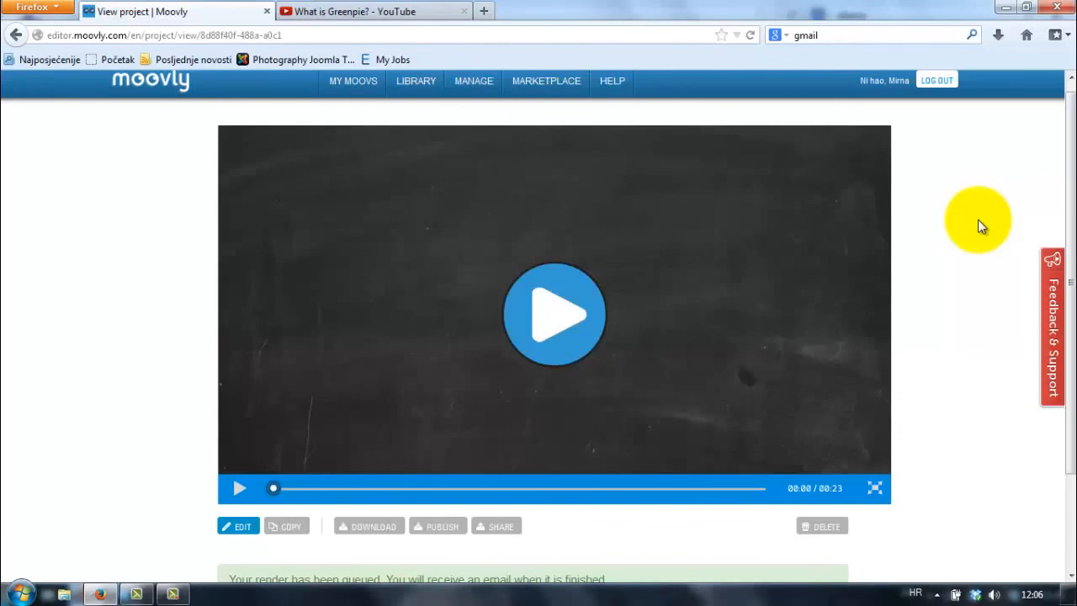
drag(1070, 305, 1072, 138)
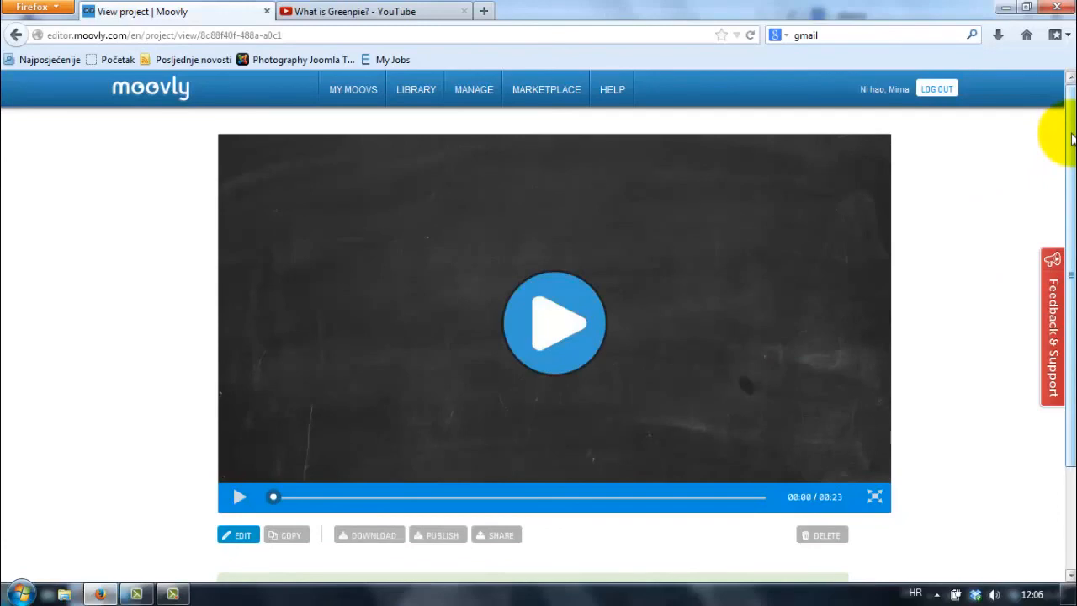